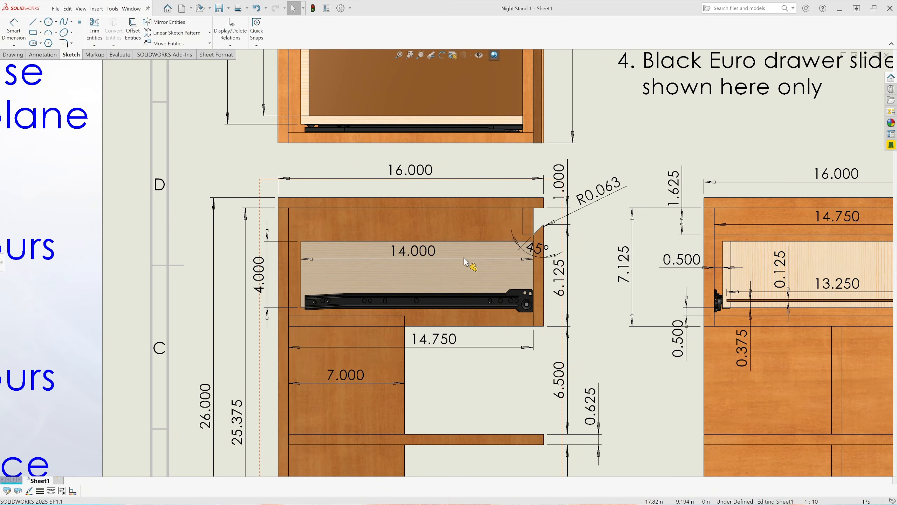
Examine the night stand drawing's front and right side views, including the drawer dimensions, and the full sheet
scroll(346, 320, "up", 4)
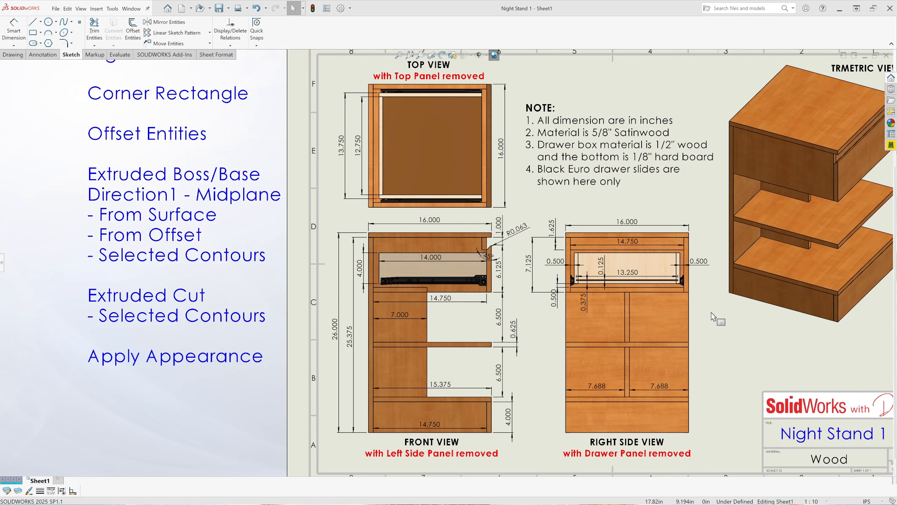
scroll(710, 312, "down", 2)
key("f")
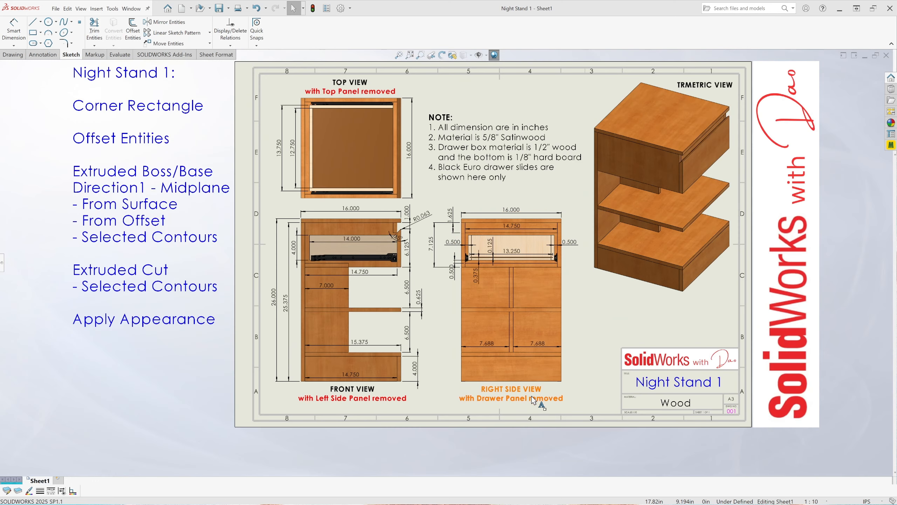
scroll(534, 400, "down", 1)
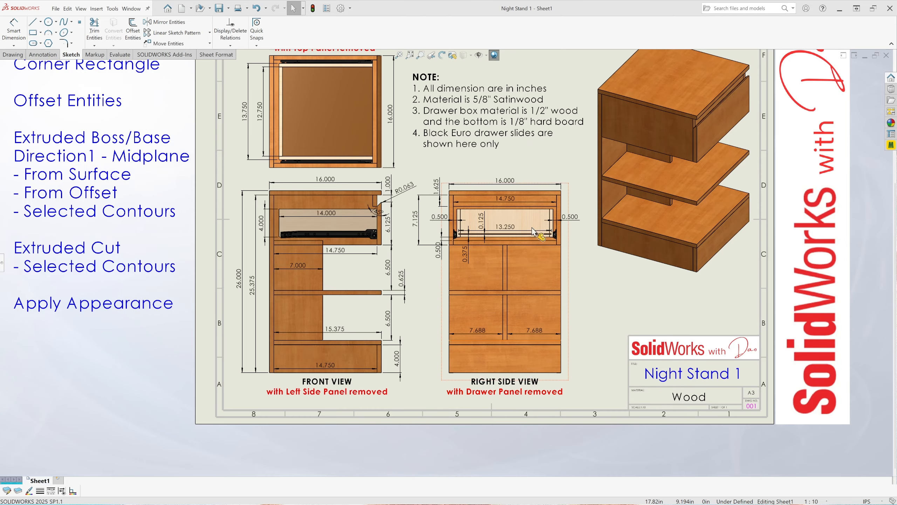
scroll(532, 227, "down", 3)
scroll(488, 297, "down", 2)
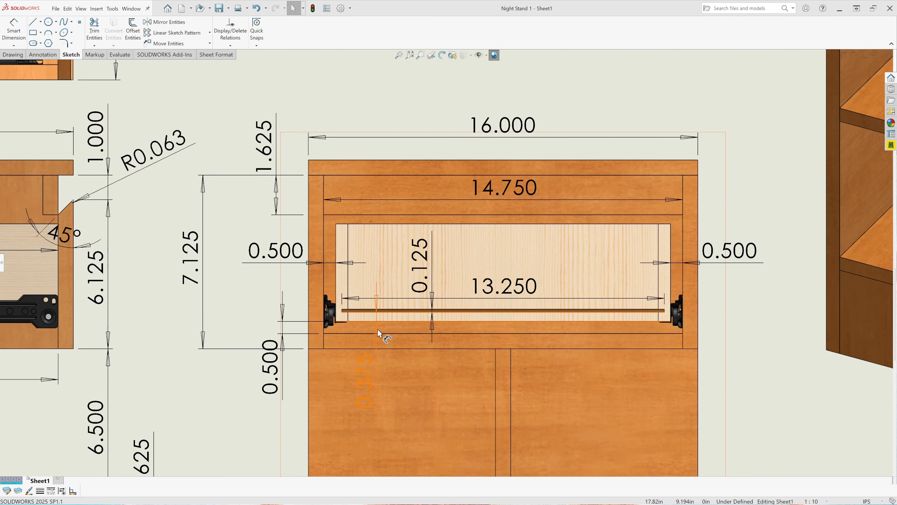
scroll(451, 298, "up", 4)
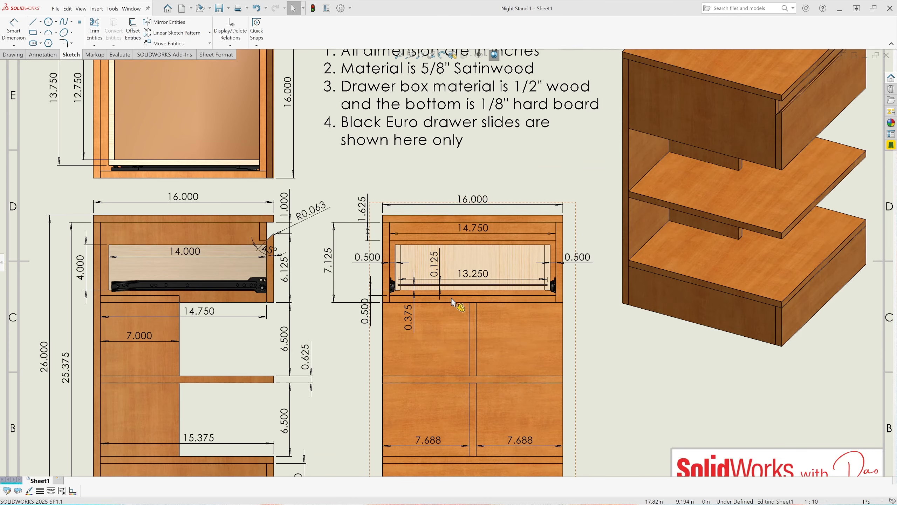
left_click(400, 54)
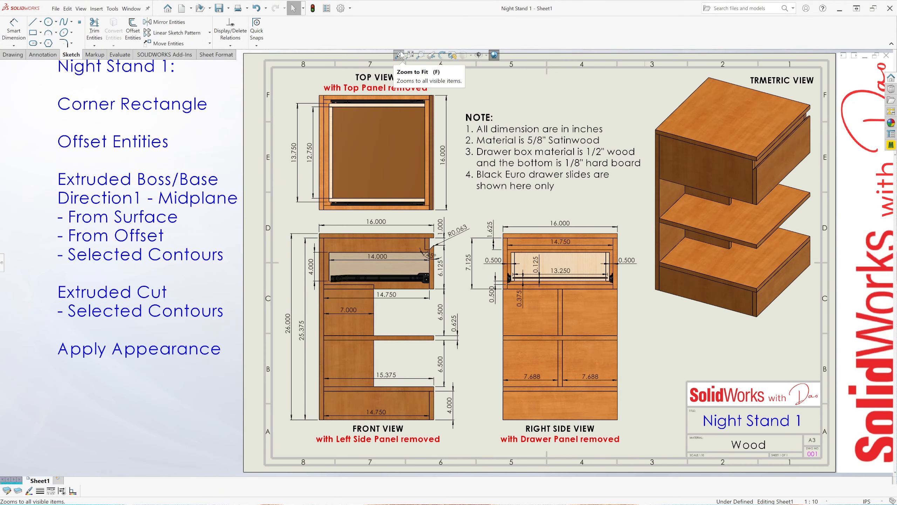
scroll(611, 237, "down", 2)
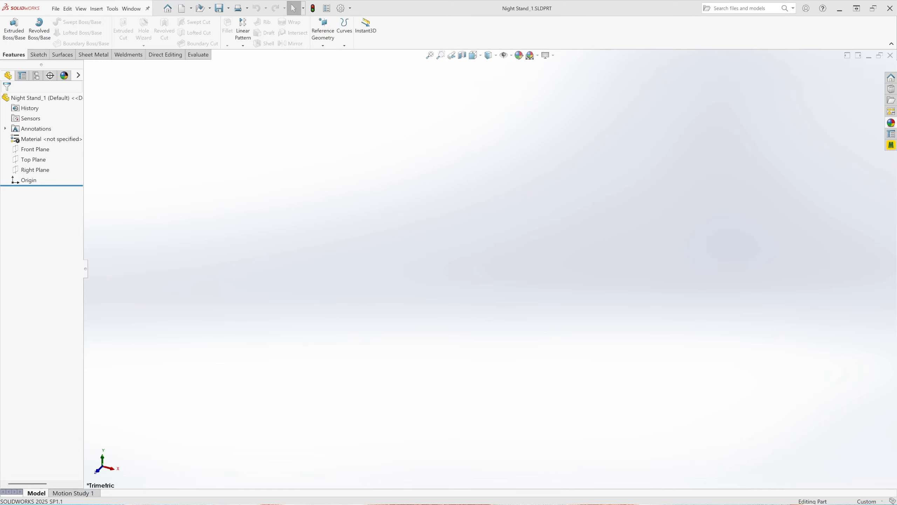
Create a new part document and apply the Plain White scene as its background
left_click(56, 8)
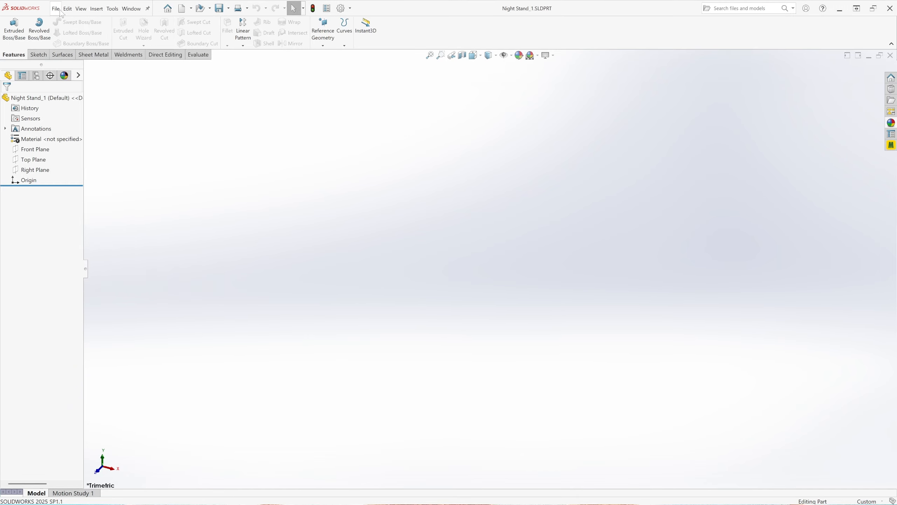
left_click(63, 23)
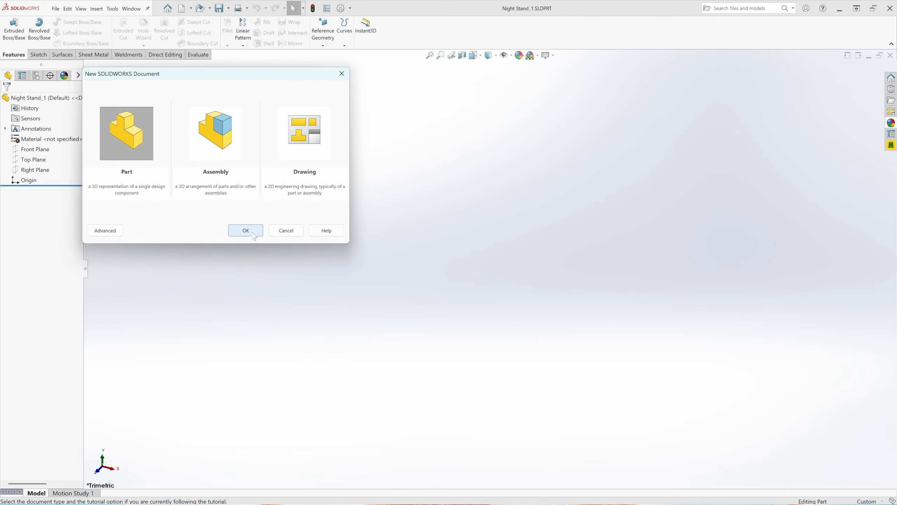
left_click(254, 234)
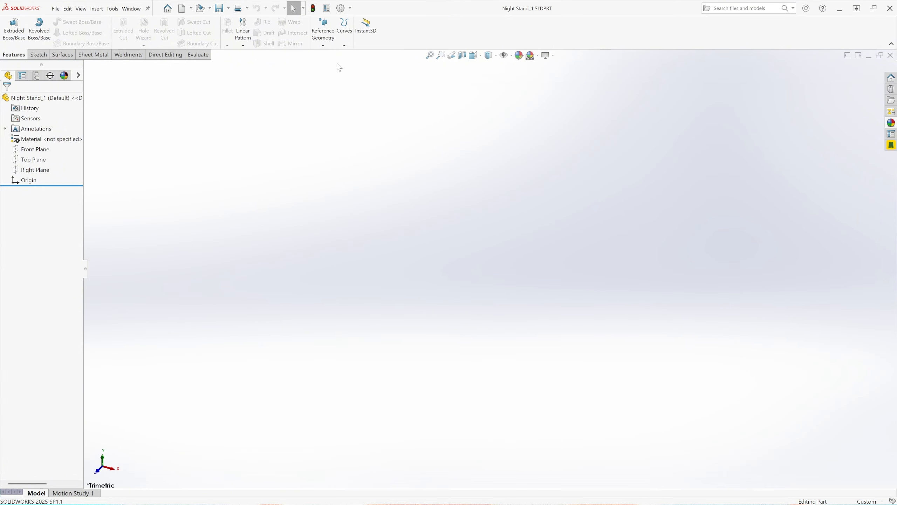
left_click(538, 56)
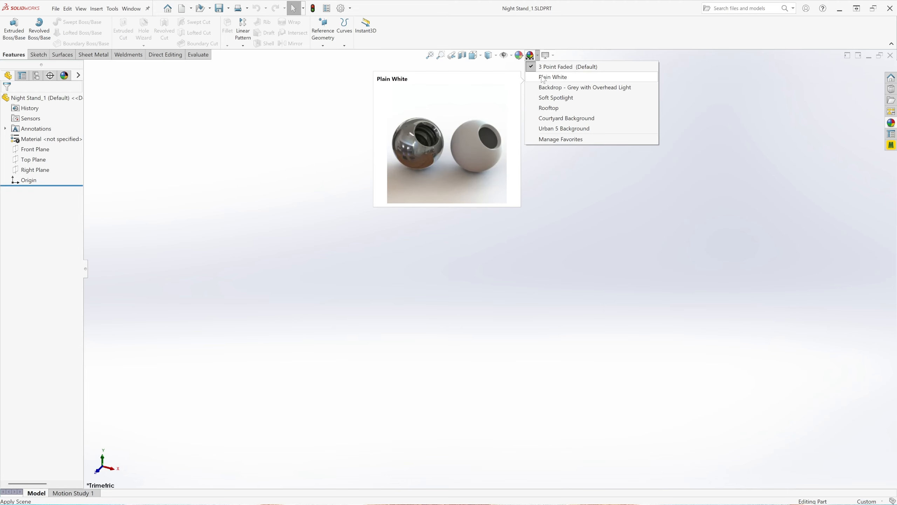
left_click(551, 77)
Set the document's unit system to IPS (inch, pound, second) with three decimal places (.123) for length
left_click(350, 8)
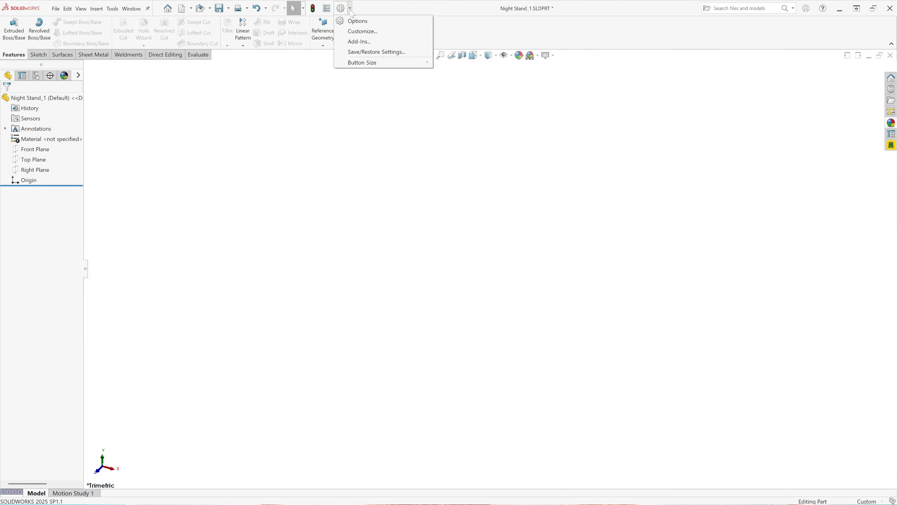
left_click(356, 21)
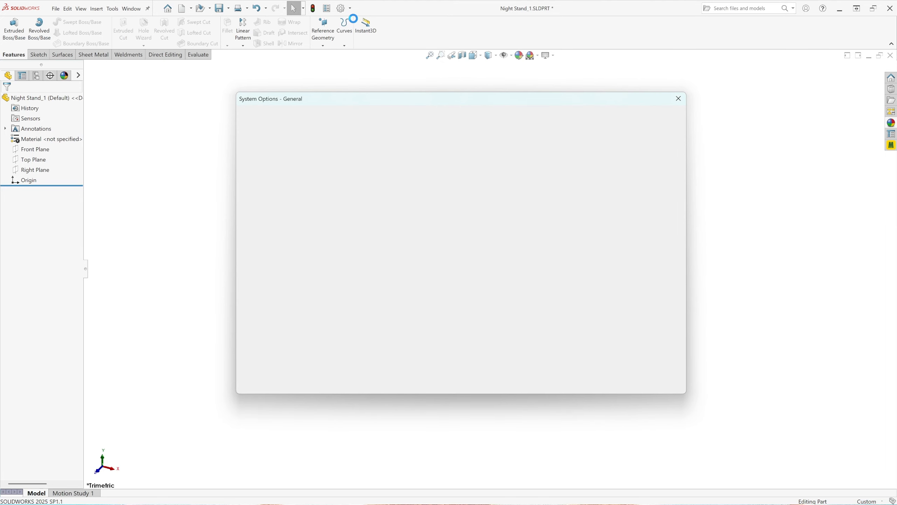
left_click(308, 117)
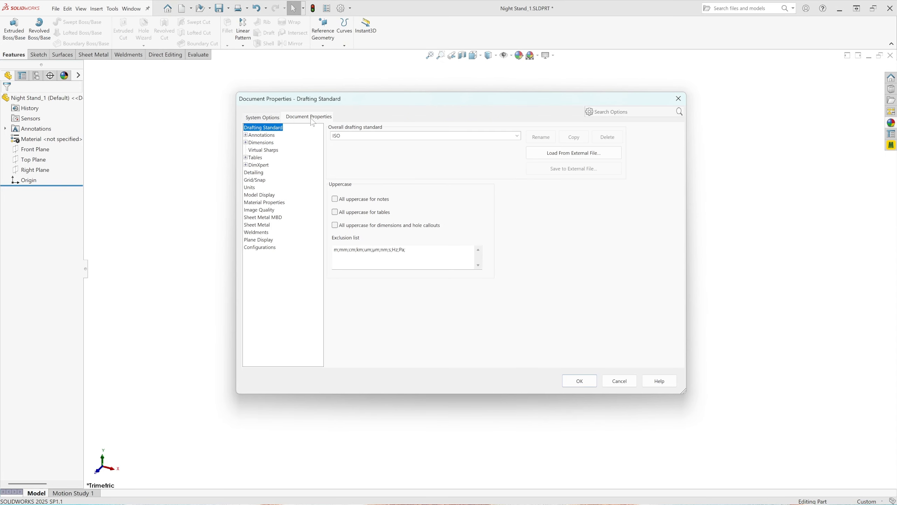
left_click(252, 188)
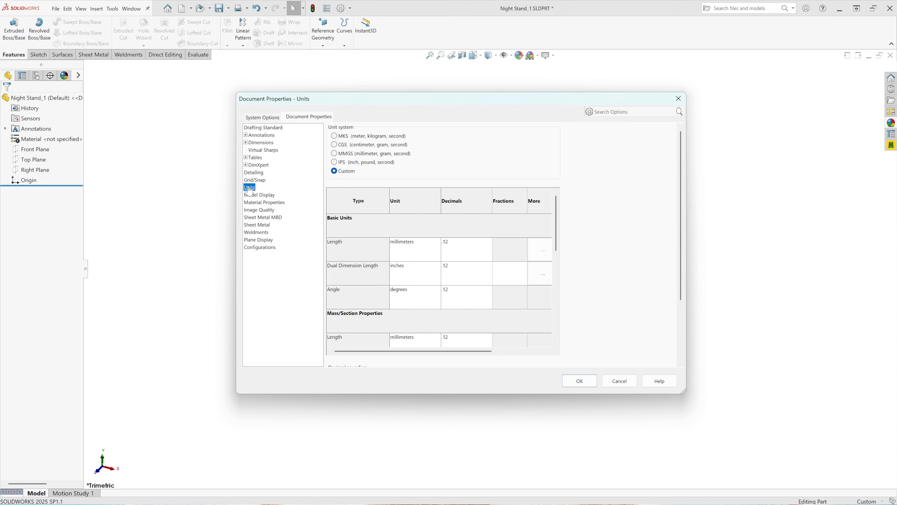
left_click(334, 162)
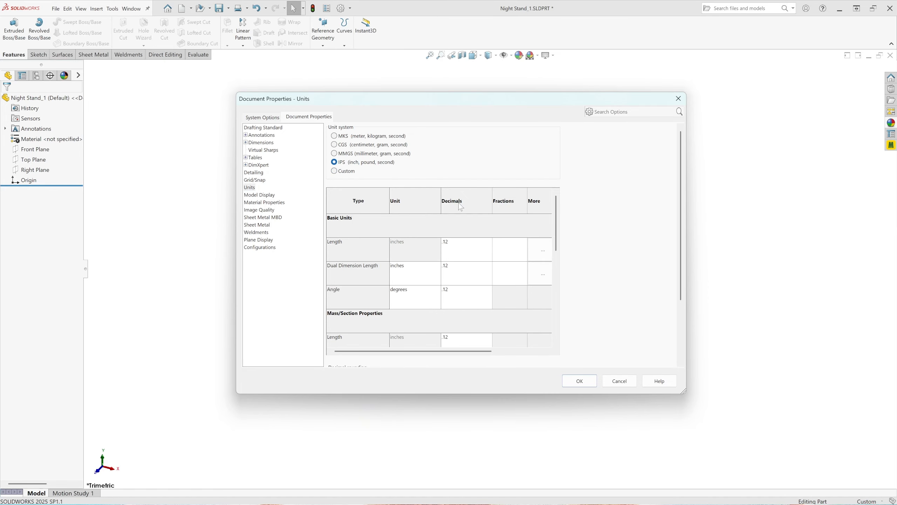
left_click(478, 249)
left_click(489, 242)
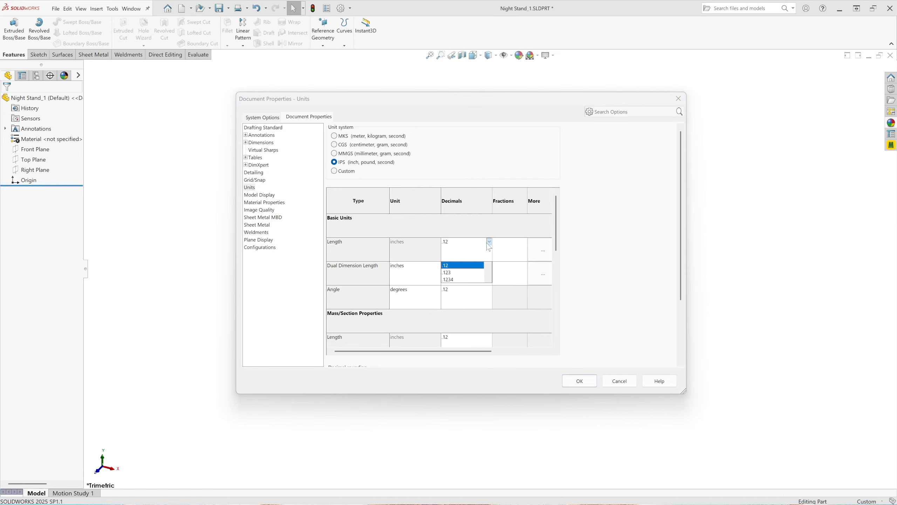
left_click(447, 272)
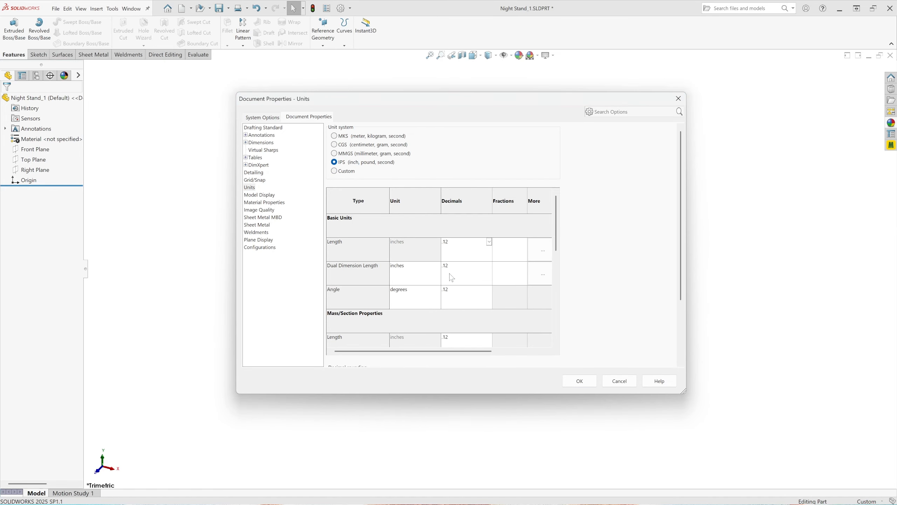
left_click(584, 381)
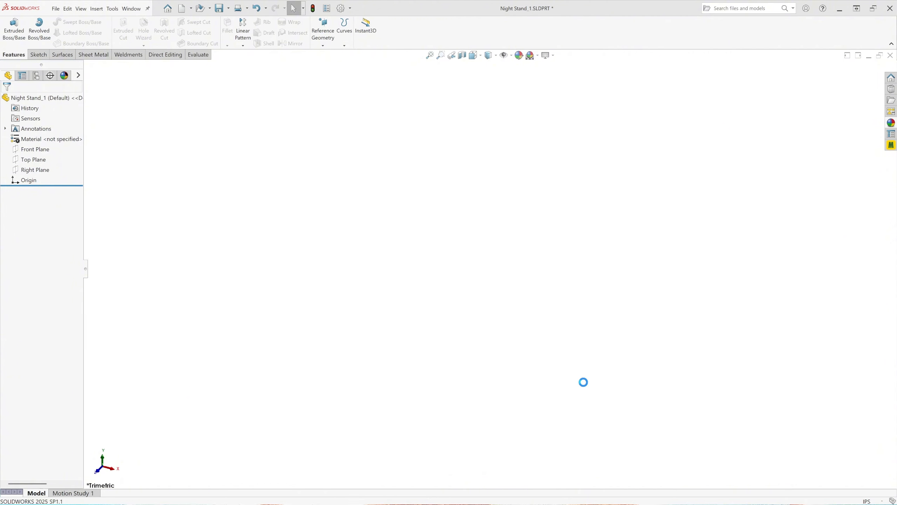
Start a sketch on the Front Plane and draw a corner rectangle up from the origin, about 4.7 in wide and 8.3 in high
left_click(44, 149)
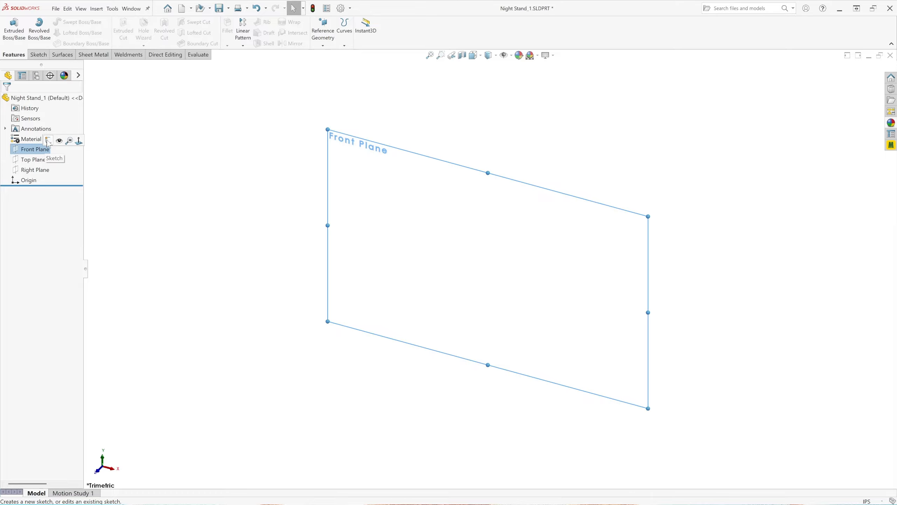
left_click(48, 140)
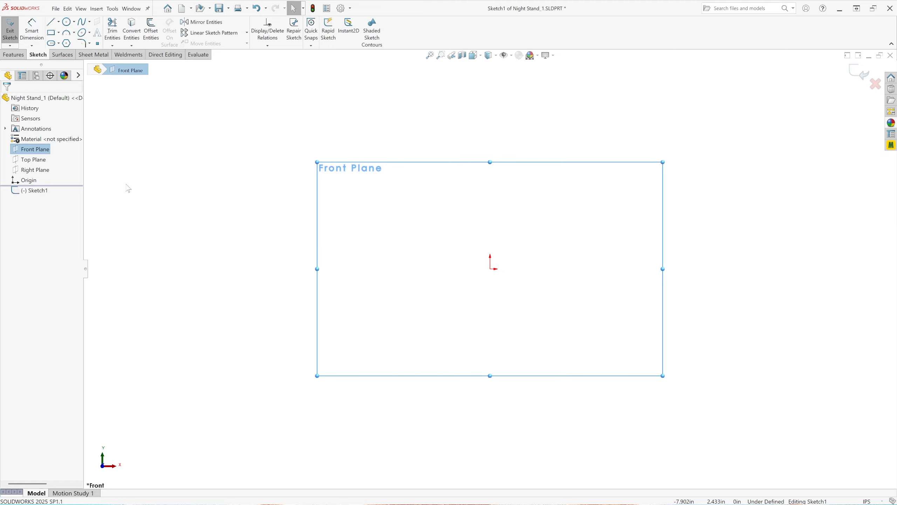
left_click(52, 33)
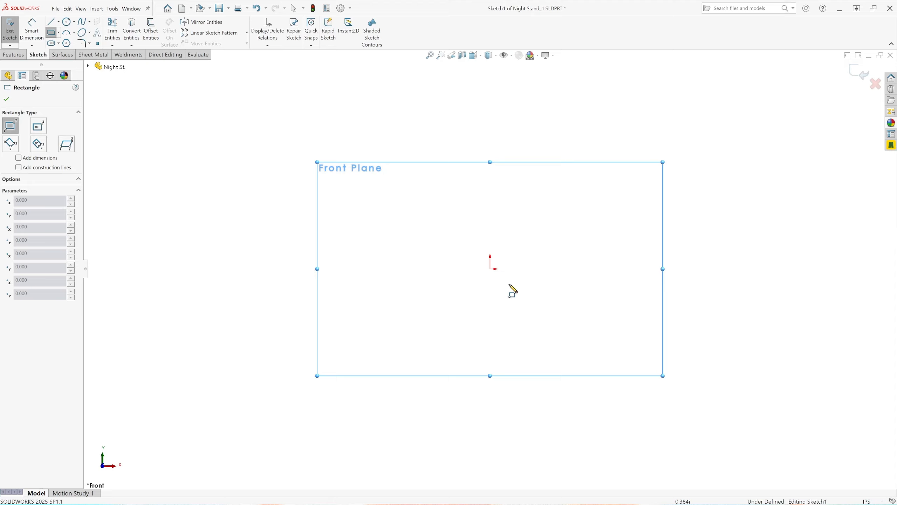
left_click(490, 269)
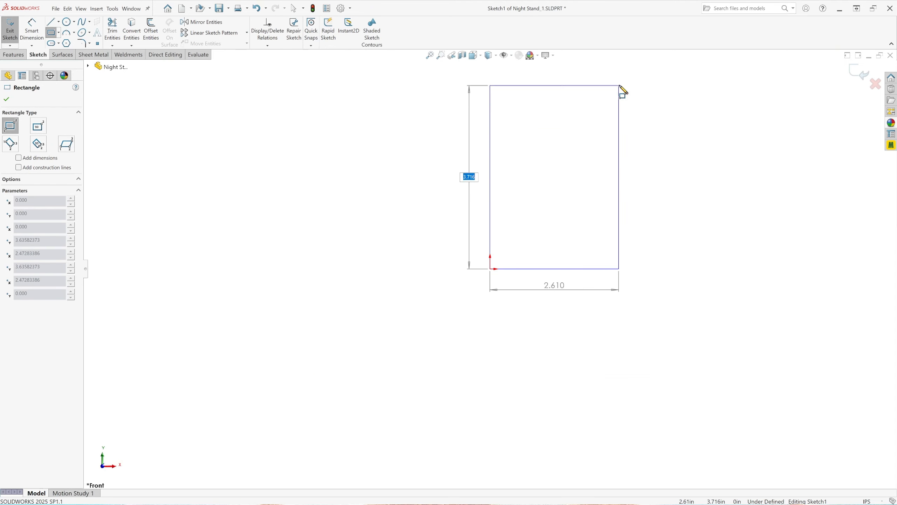
left_click(603, 73)
scroll(504, 236, "up", 3)
scroll(551, 205, "down", 6)
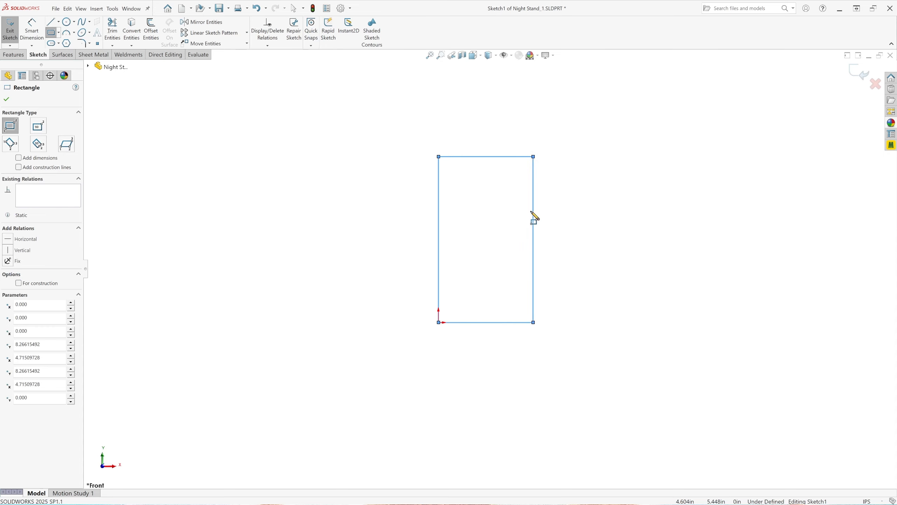
Dimension the rectangle's left vertical edge to 26 in
left_click(31, 31)
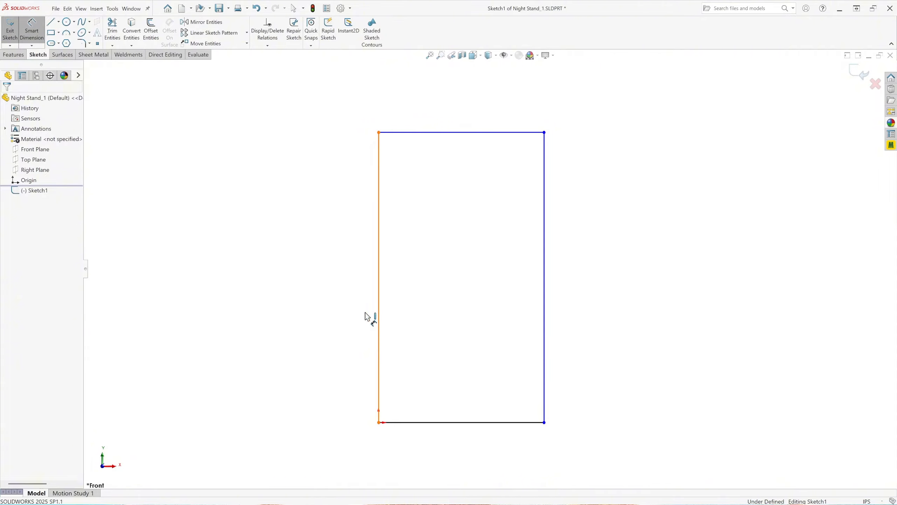
left_click(376, 318)
left_click(296, 277)
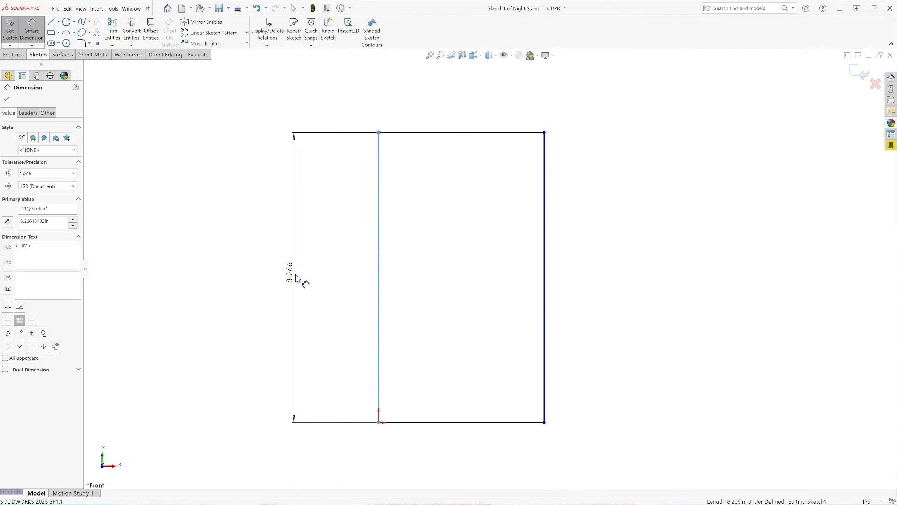
type("26")
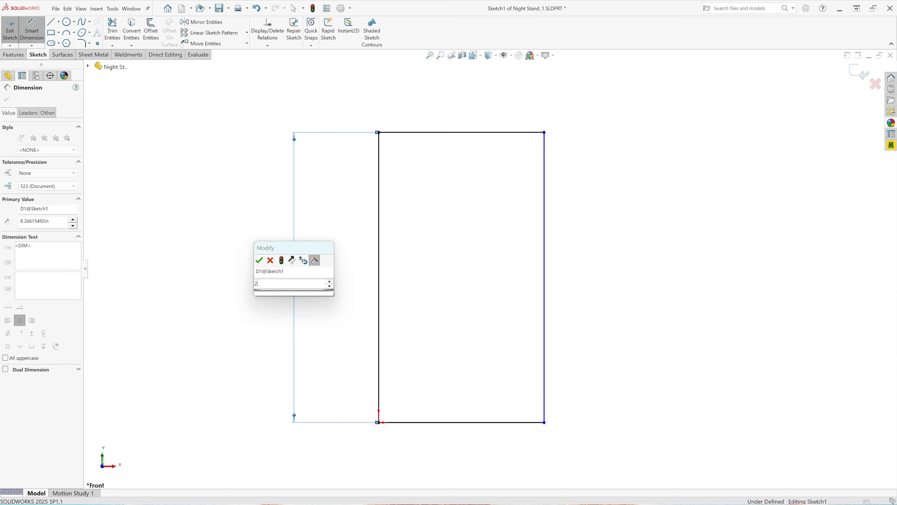
left_click(260, 261)
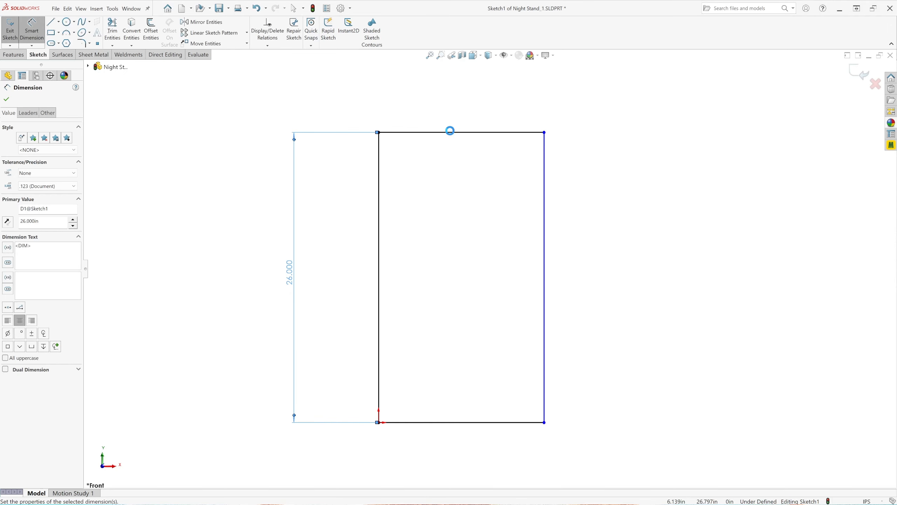
Dimension the rectangle's top edge to 16 in
left_click(456, 133)
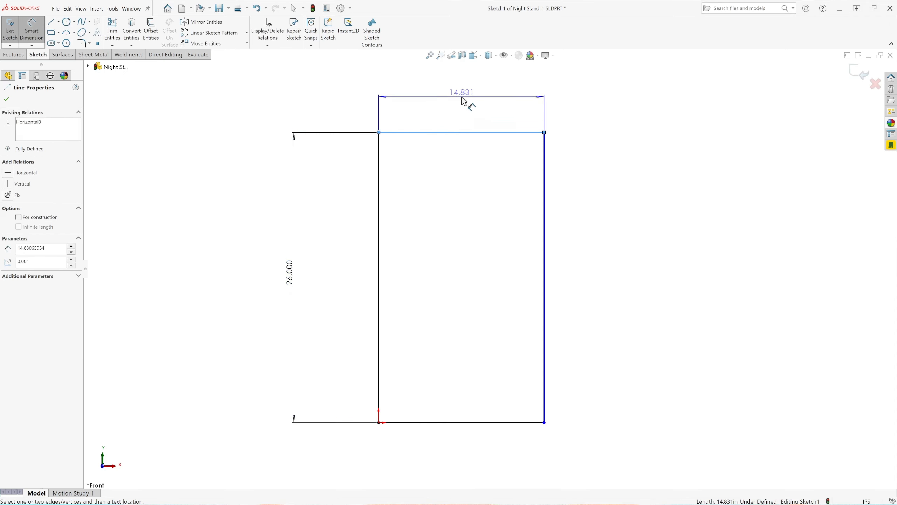
left_click(456, 104)
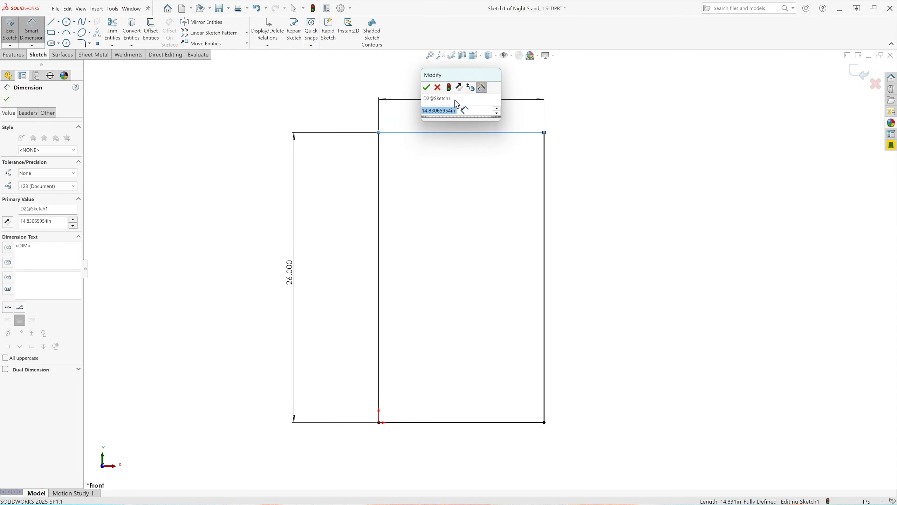
type("16")
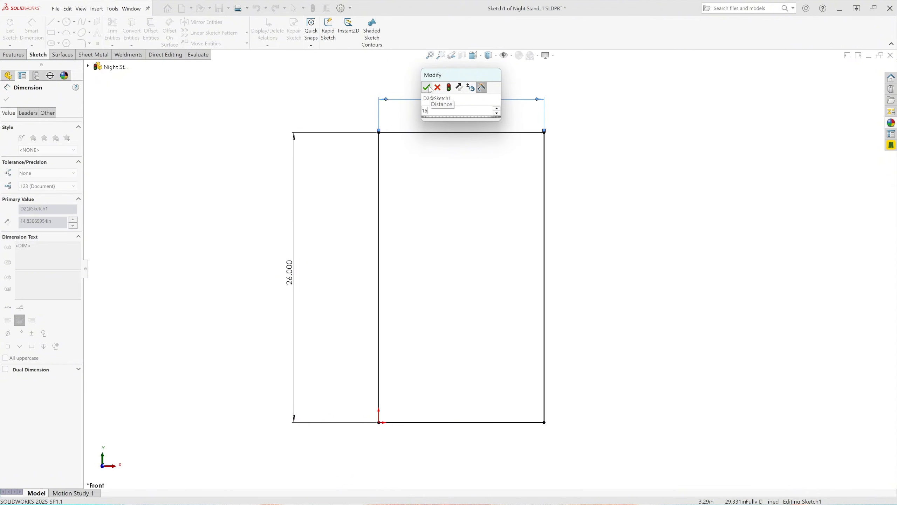
key("Escape")
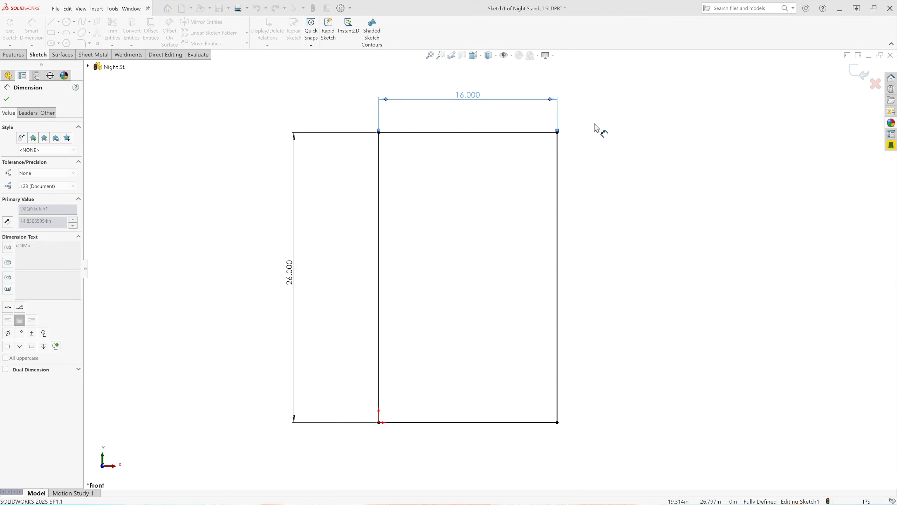
left_click(596, 128)
Move the 26 in height dimension closer to the rectangle and end the Smart Dimension command
left_click_drag(294, 284, 314, 287)
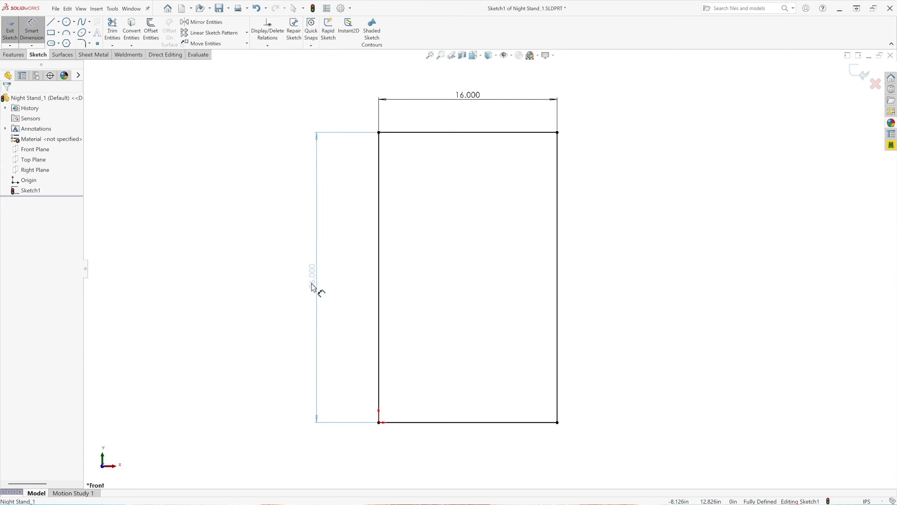
left_click(269, 287)
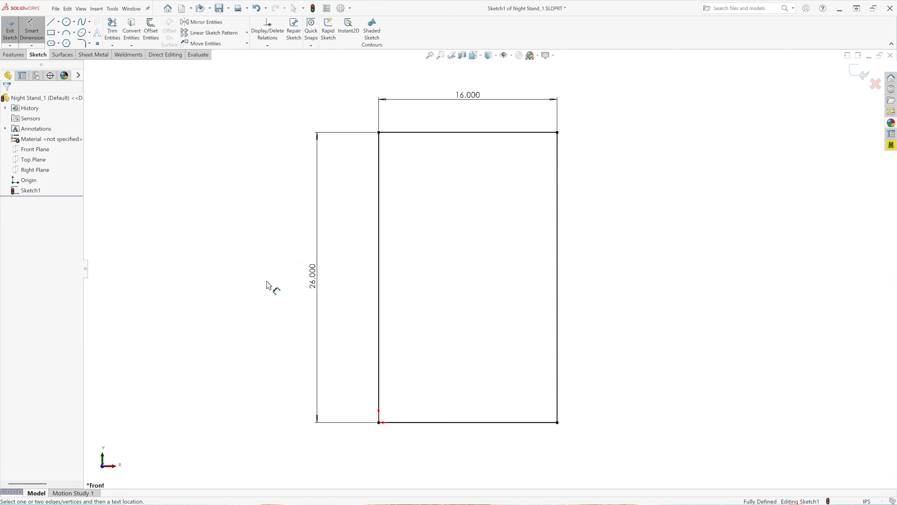
left_click(24, 28)
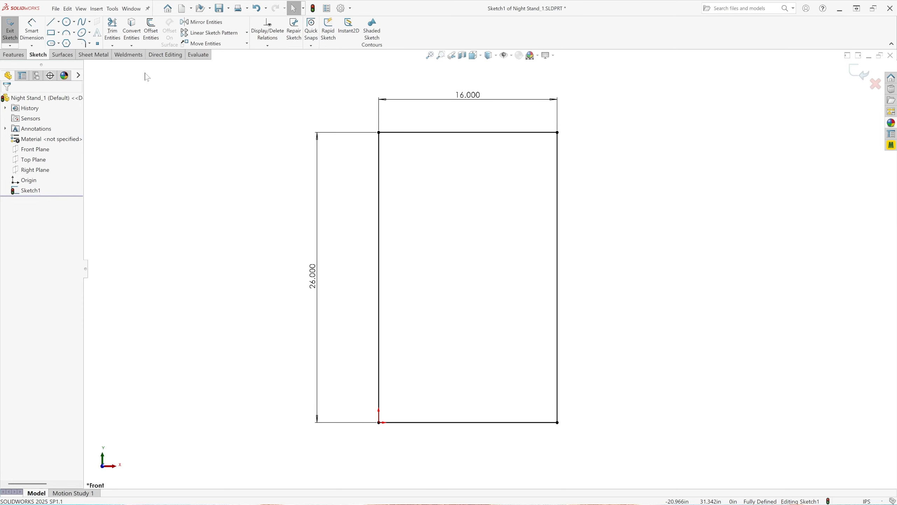
Offset the rectangle's bottom edge 4 in upward into the rectangle and move its dimension toward the right side
left_click(149, 31)
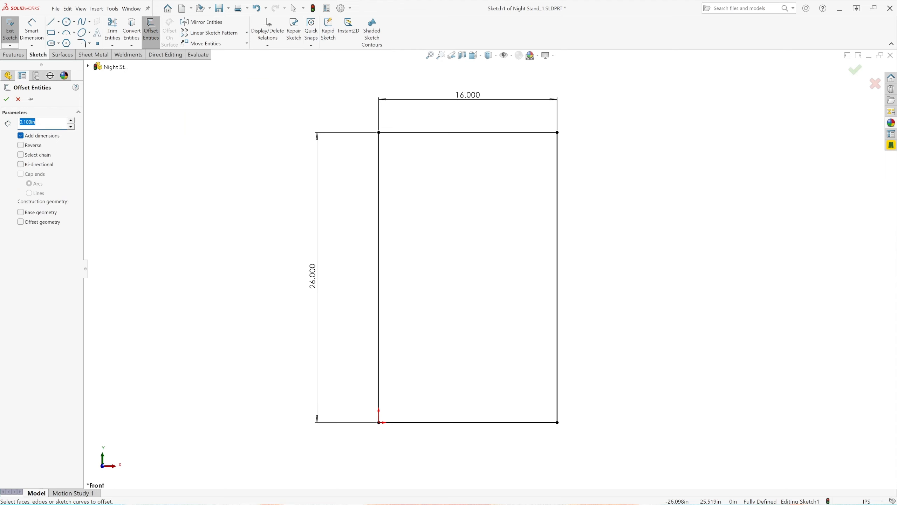
type("4")
key("Return")
left_click(463, 422)
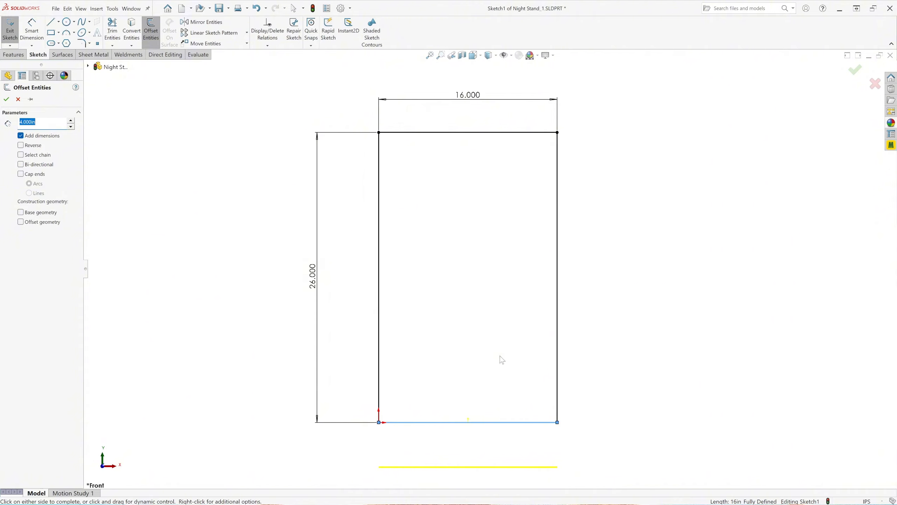
left_click(37, 146)
left_click(527, 346)
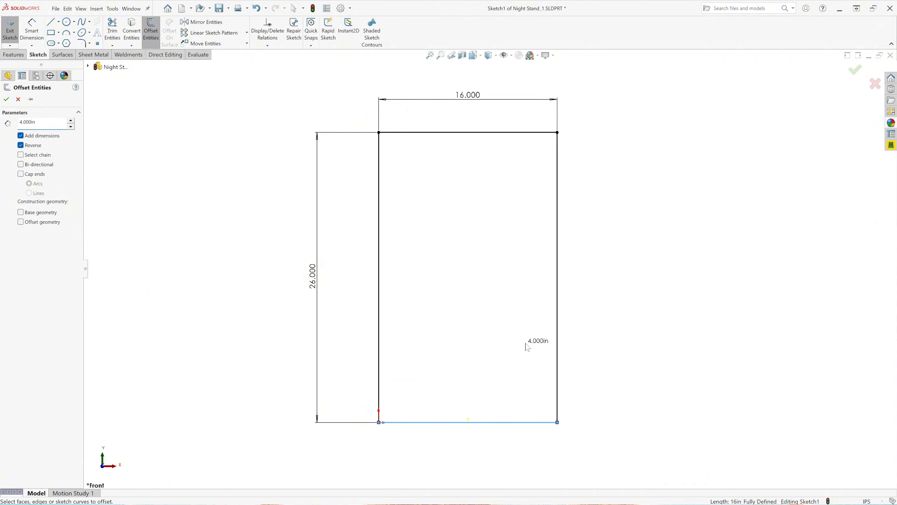
left_click_drag(465, 389, 525, 409)
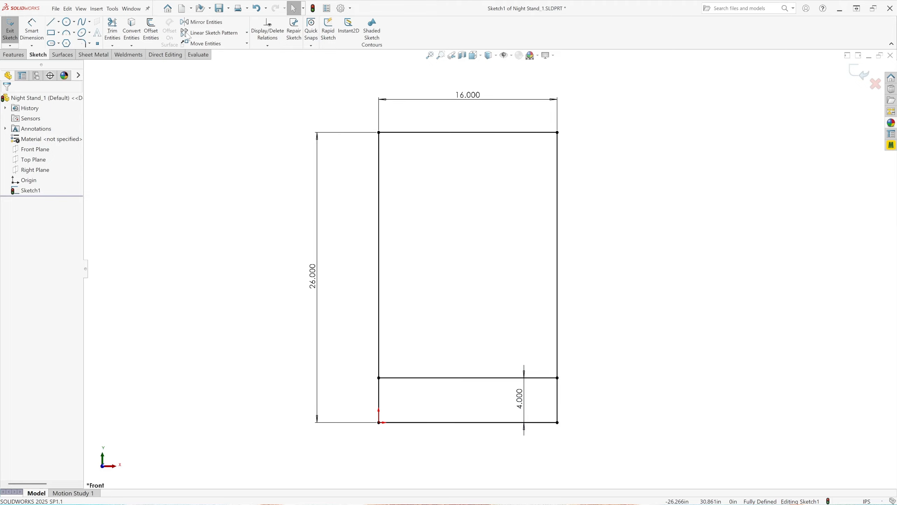
Offset the horizontal line above the bottom edge 7.125 in upward and move its dimension off the middle of the line
left_click(152, 34)
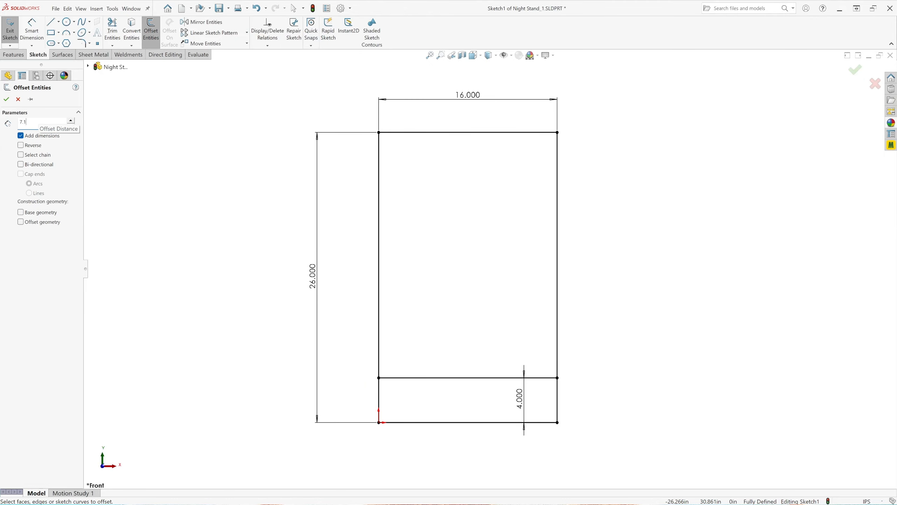
key("Return")
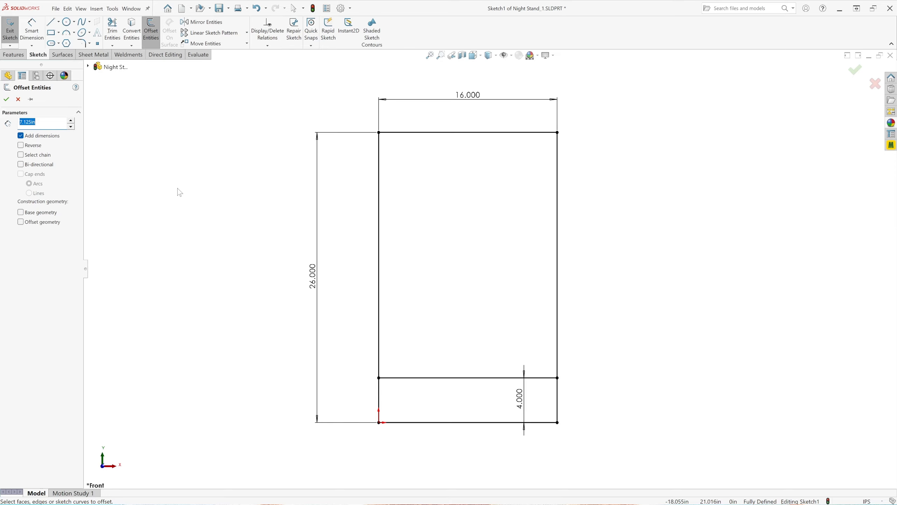
left_click(492, 376)
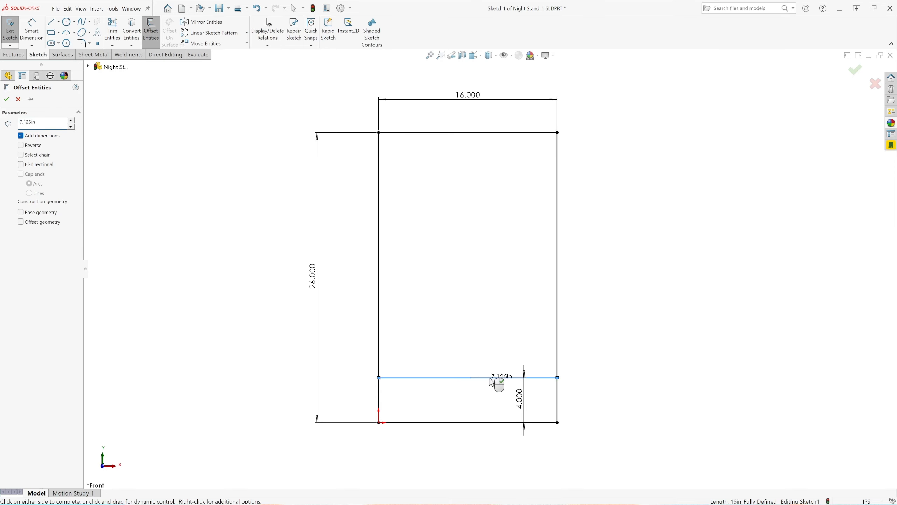
left_click(474, 279)
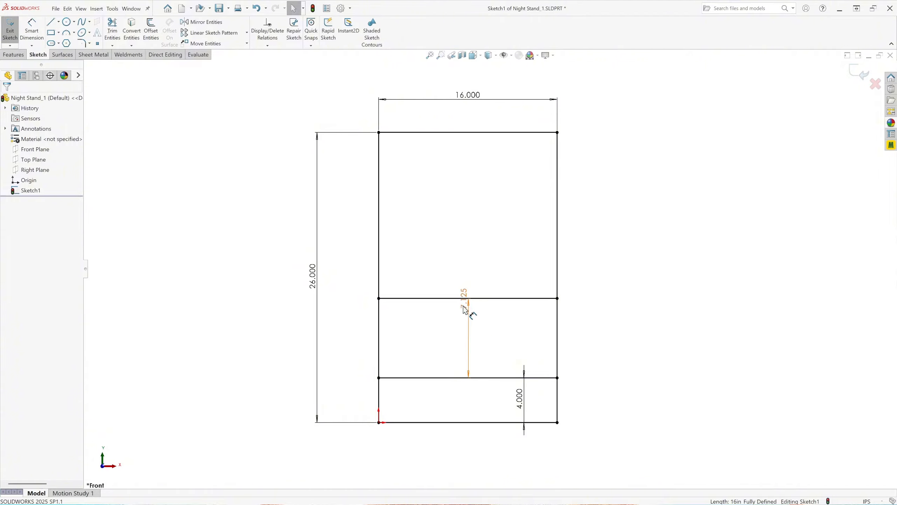
left_click(503, 342)
left_click(627, 302)
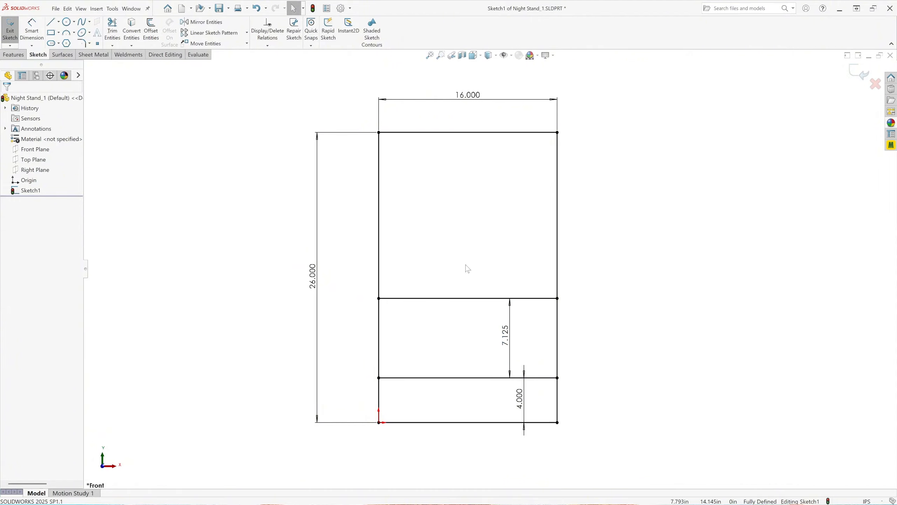
Offset the uppermost interior horizontal line another 7.125 in upward and move the new dimension clear of the line
key("Return")
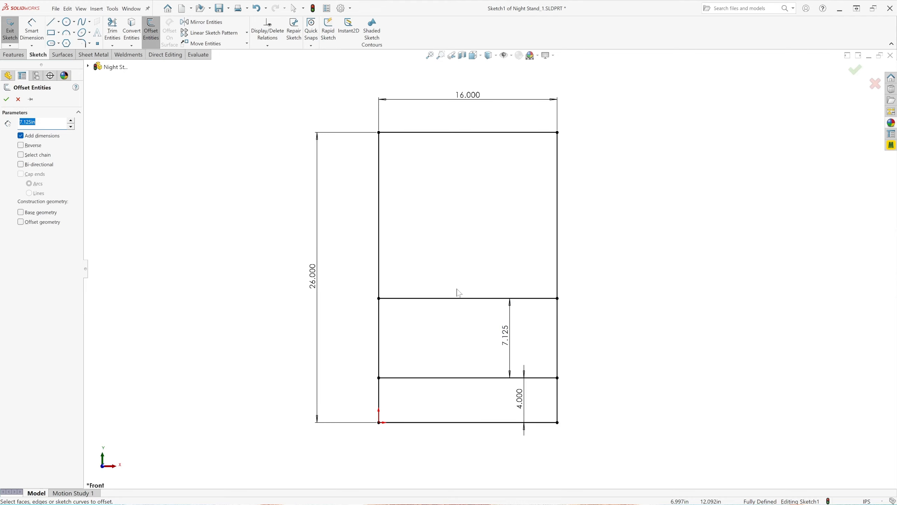
left_click(460, 298)
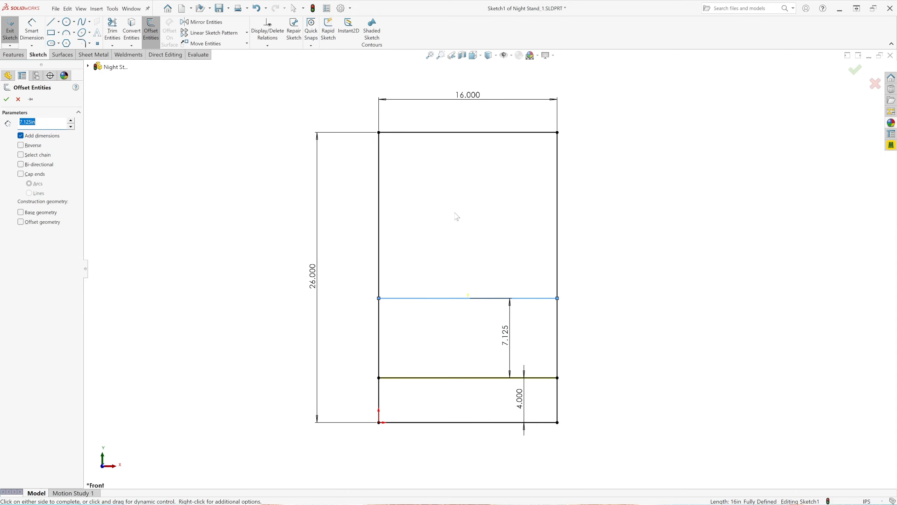
left_click(457, 216)
left_click_drag(475, 230, 499, 263)
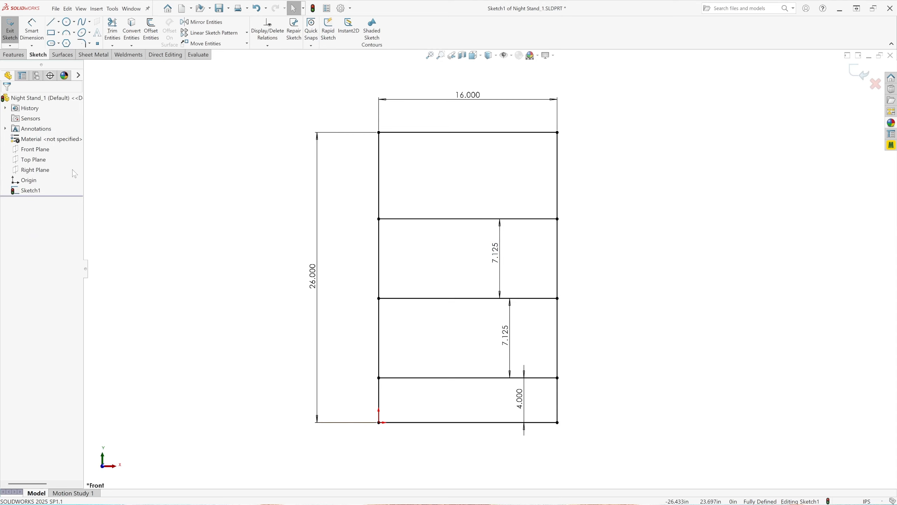
Offset the rectangle's top edge 0.625 in downward and place its dimension above the edge
left_click(151, 32)
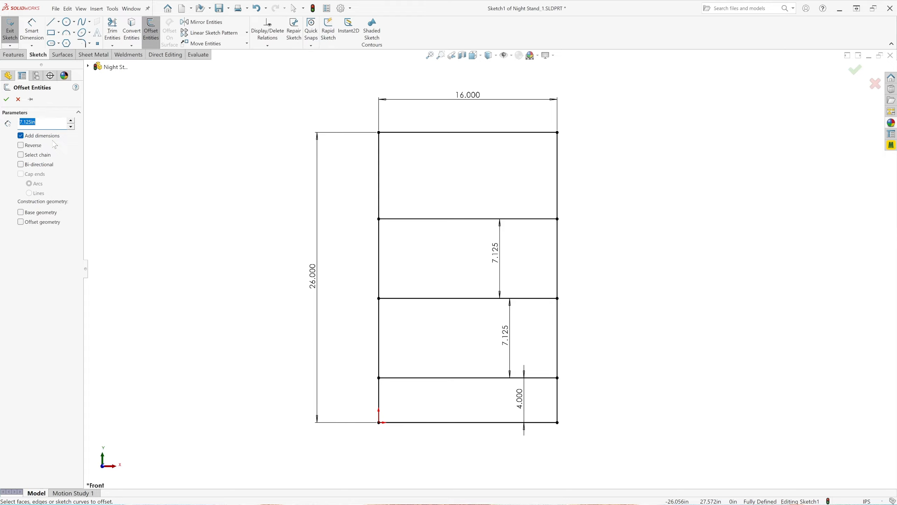
key("BackSpace")
key("Return")
left_click(436, 133)
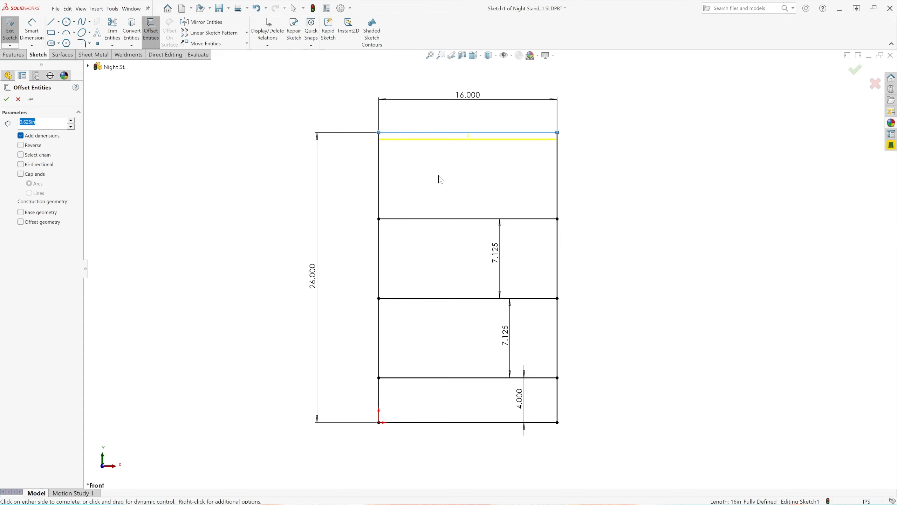
key("Return")
left_click_drag(465, 147, 479, 123)
left_click(589, 141)
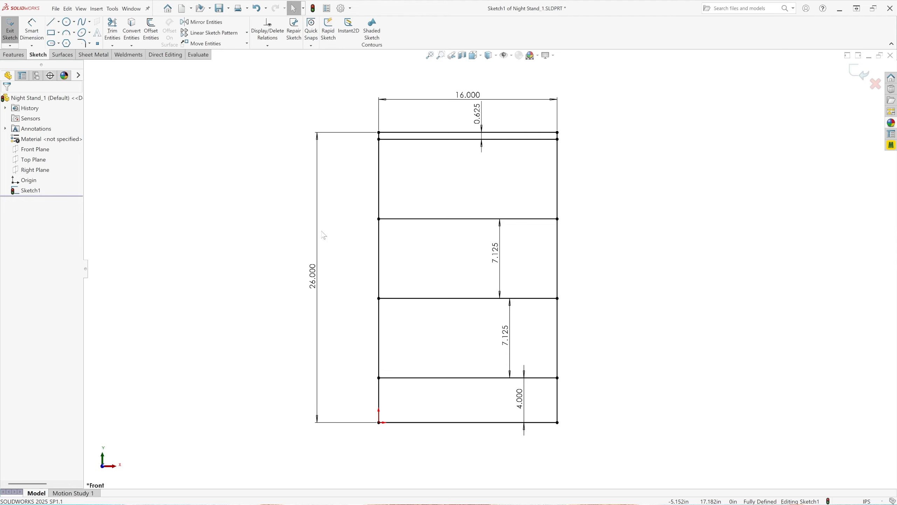
Offset the three lower interior shelf lines 0.625 in upward together, with the direction reversed, and move the new dimension aside
left_click(151, 32)
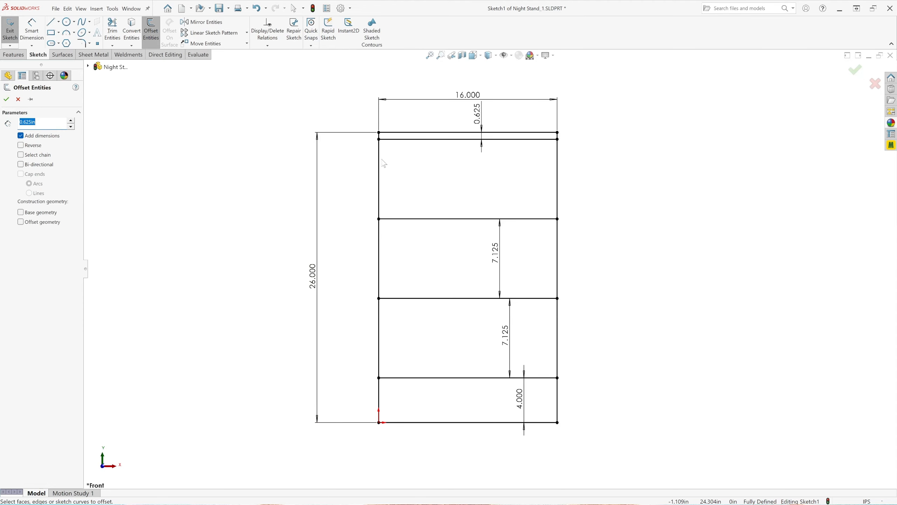
left_click(449, 382)
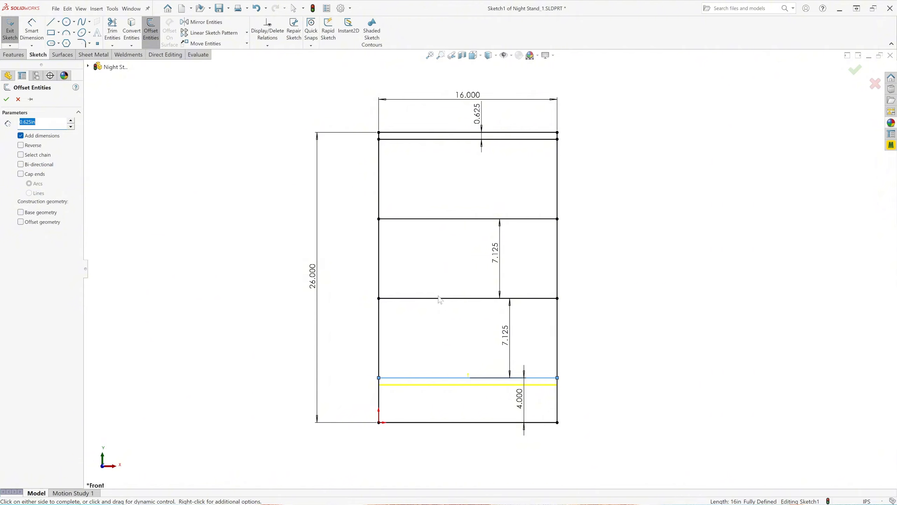
left_click(443, 299)
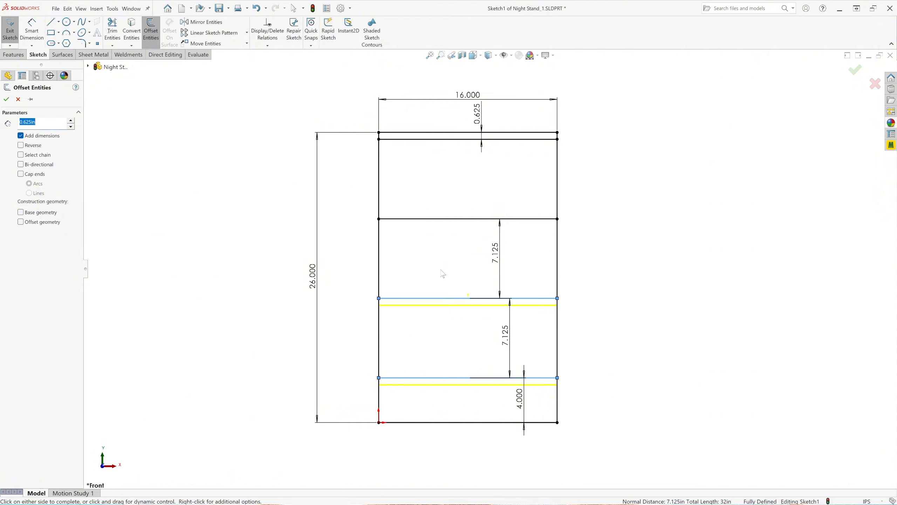
left_click(448, 219)
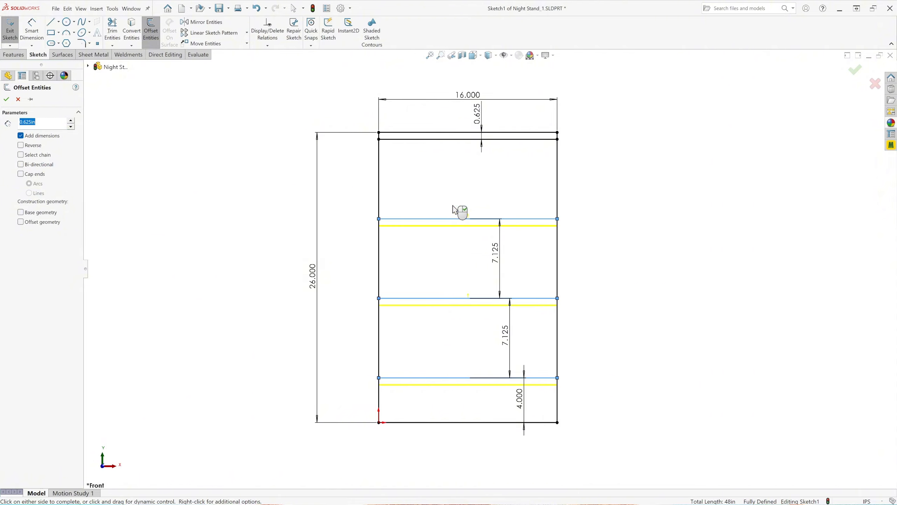
left_click(20, 146)
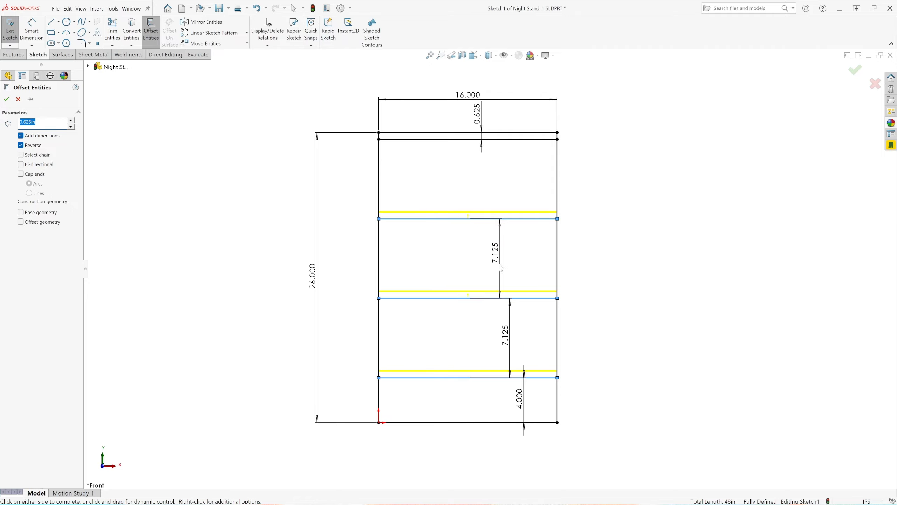
left_click(7, 100)
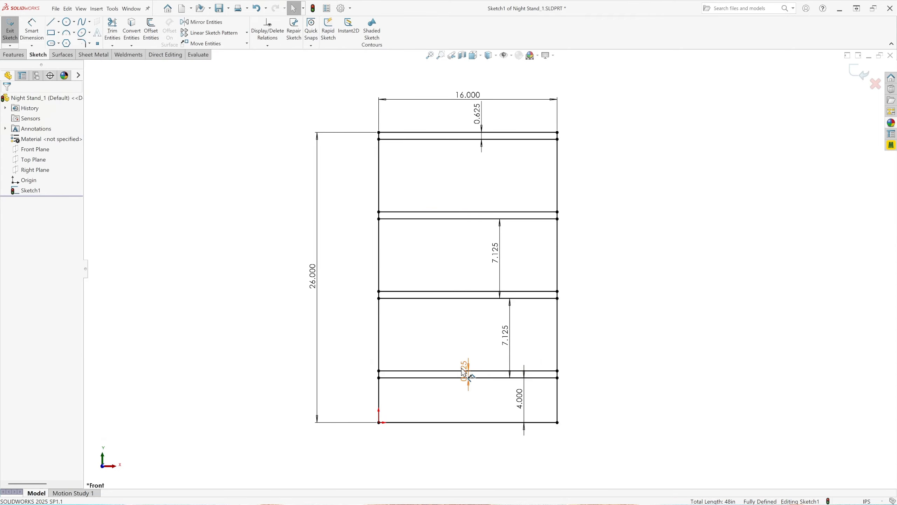
left_click(490, 358)
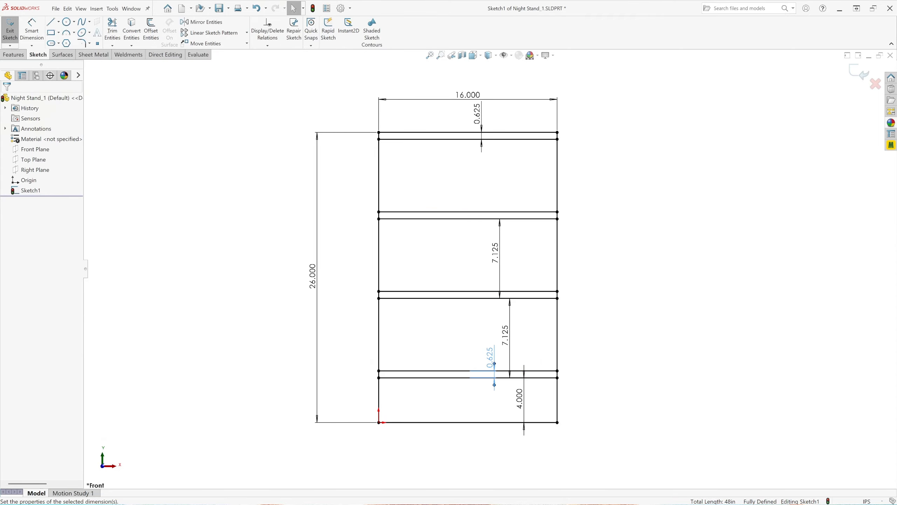
left_click(613, 312)
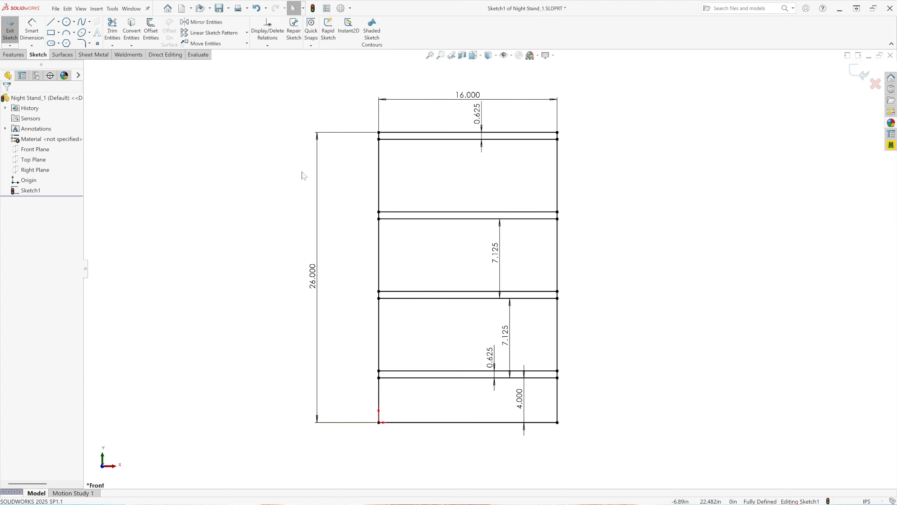
Offset the rectangle's left edge 0.625 in inward and place its dimension outside the rectangle
left_click(151, 32)
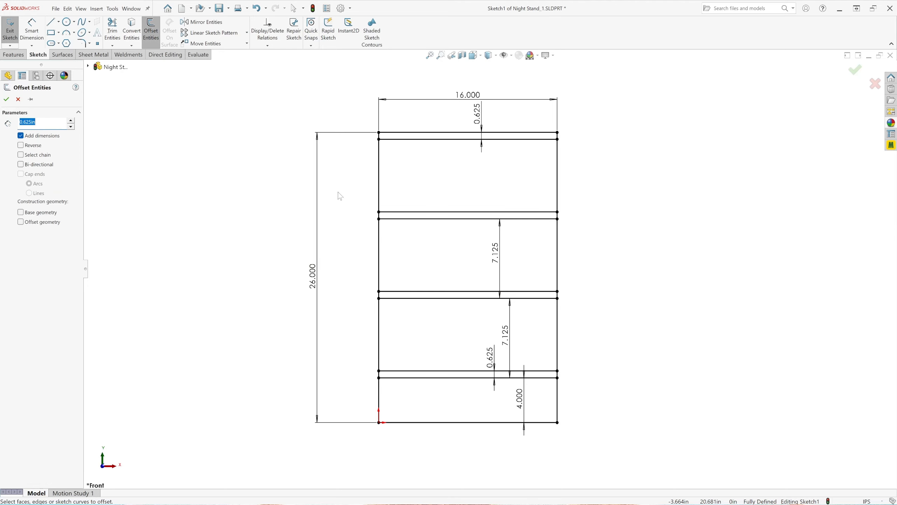
left_click(381, 200)
left_click(423, 195)
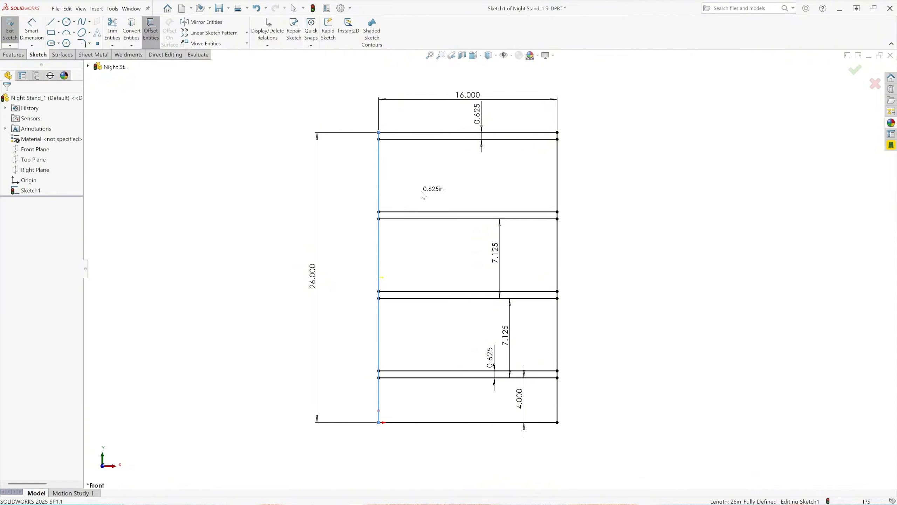
left_click(398, 266)
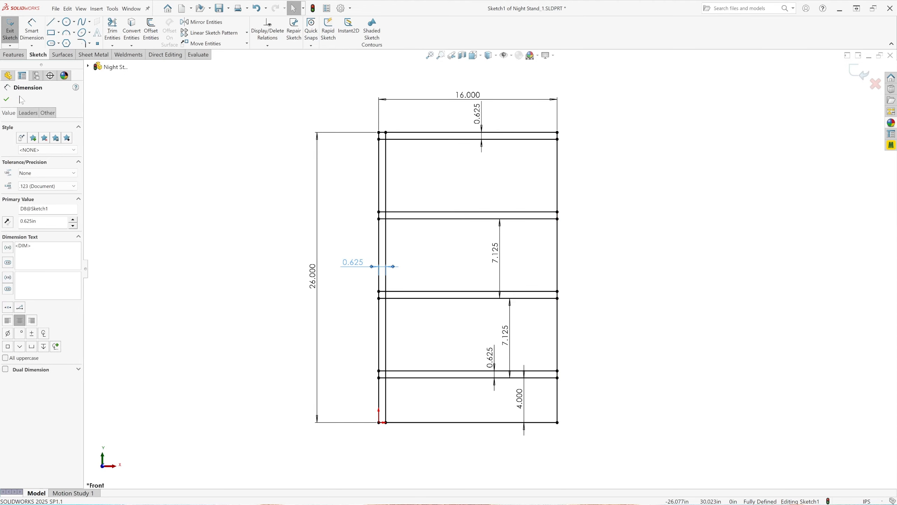
key("Escape")
Offset the rectangle's right edge 0.625 in inward and move its dimension to the inner side of the line
left_click(151, 31)
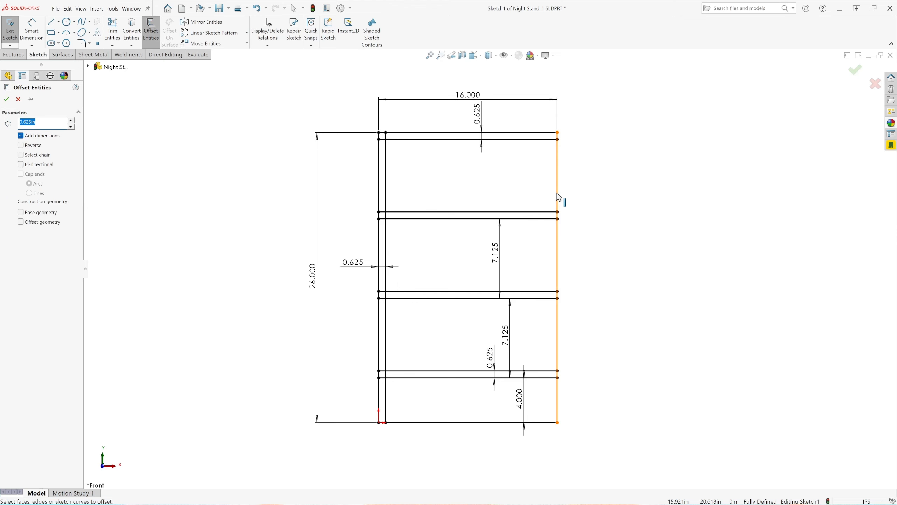
left_click(558, 197)
left_click(525, 193)
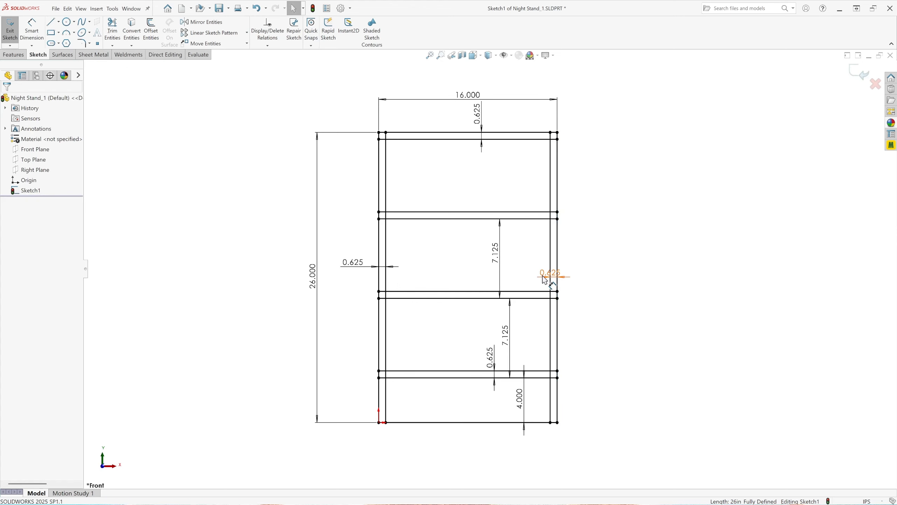
left_click_drag(544, 280, 529, 274)
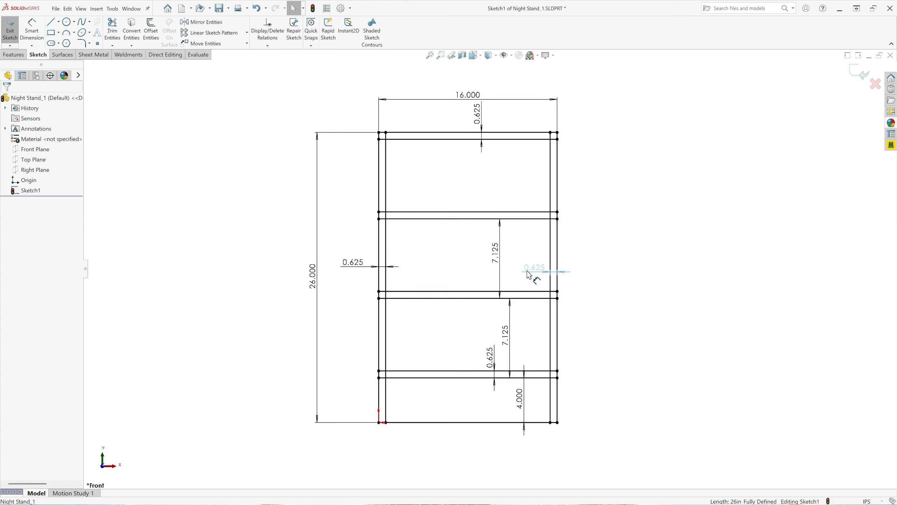
left_click(603, 240)
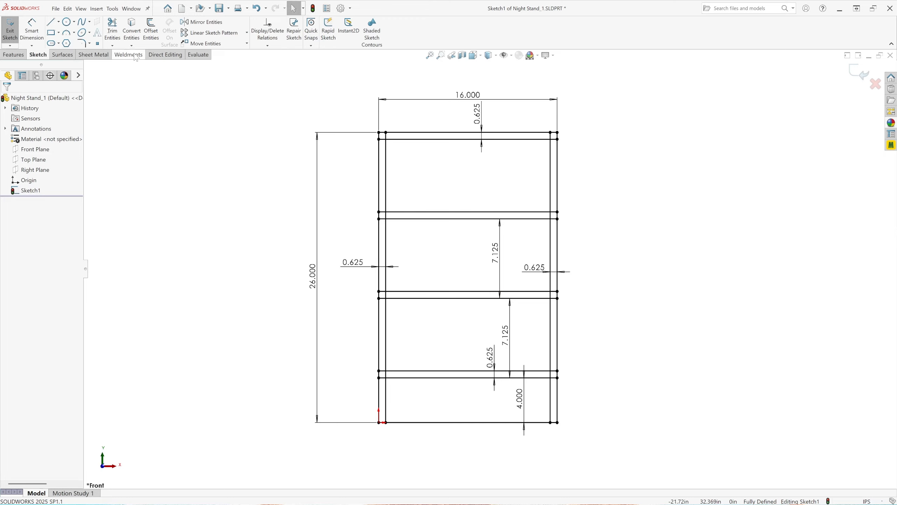
Offset the inner vertical line of the left side panel 7 in to the right and center its dimension between both lines
left_click(151, 32)
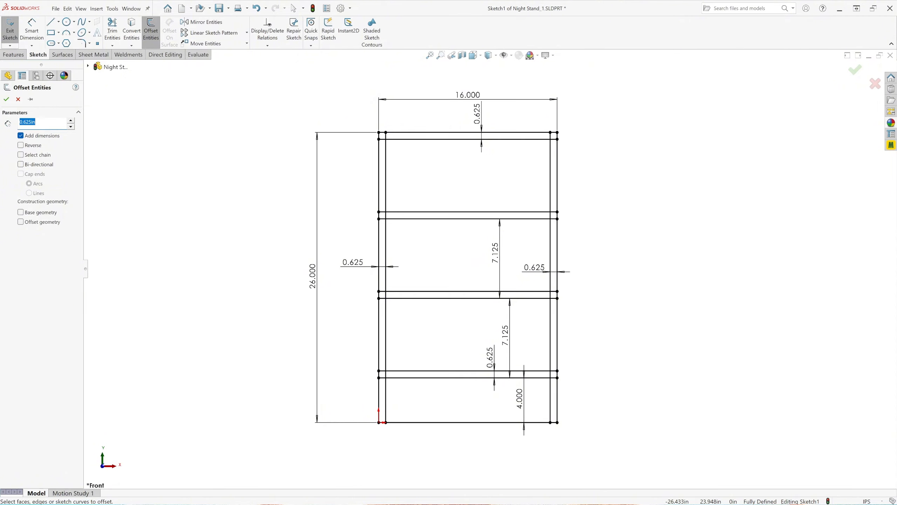
key("Return")
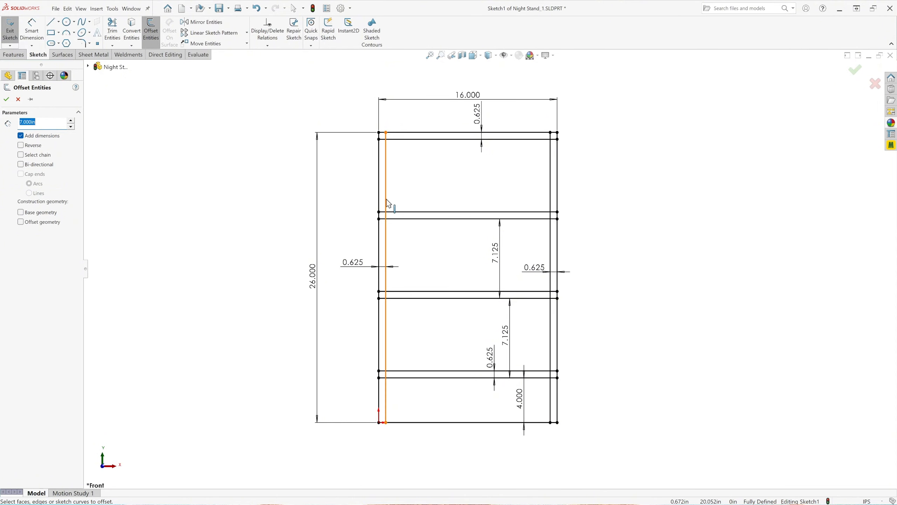
left_click(387, 201)
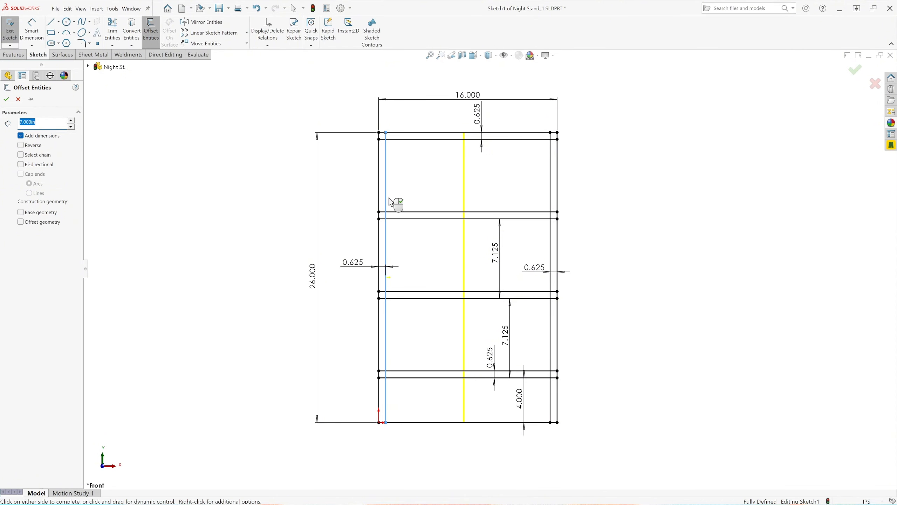
left_click(522, 192)
left_click_drag(466, 279, 430, 280)
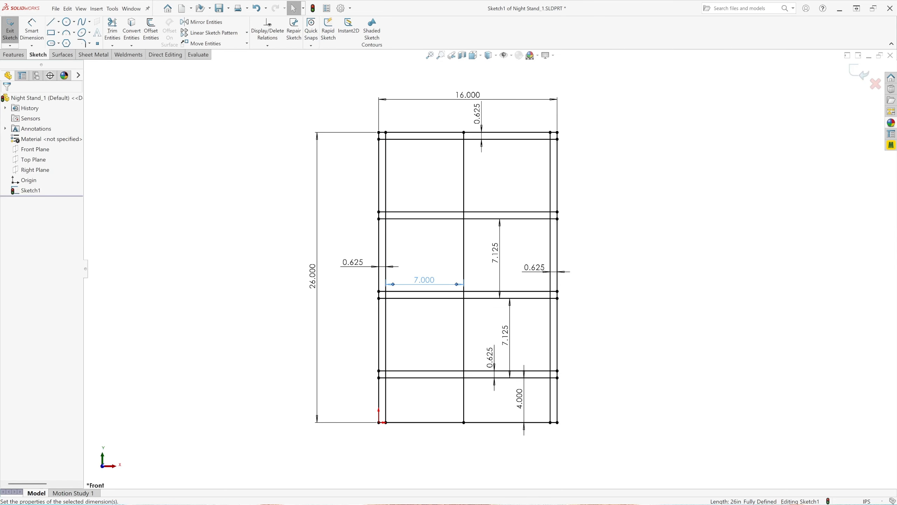
left_click(614, 271)
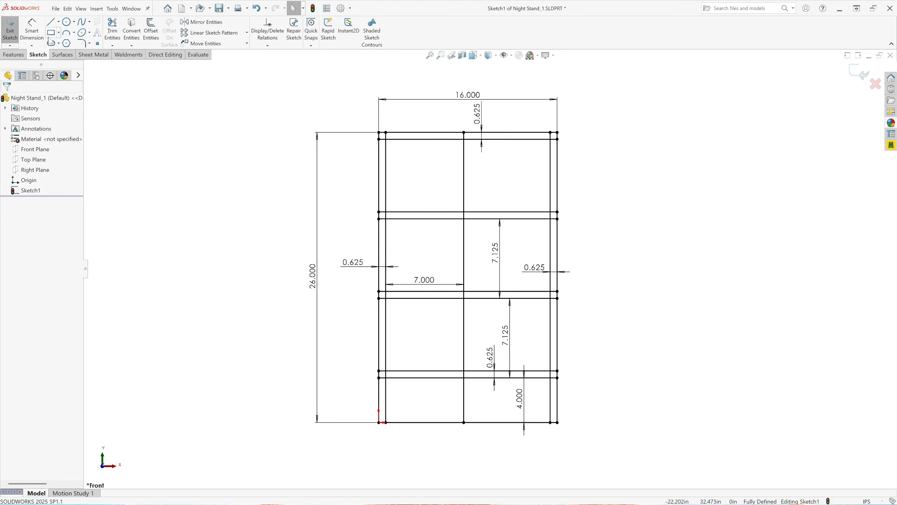
Trim the left, middle and right inner vertical lines where they cross the top panel
left_click(113, 31)
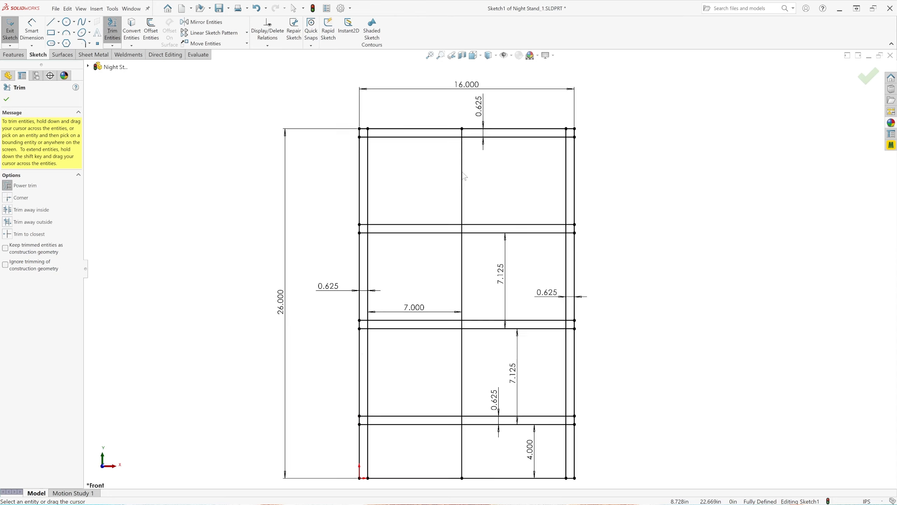
scroll(455, 143, "down", 5)
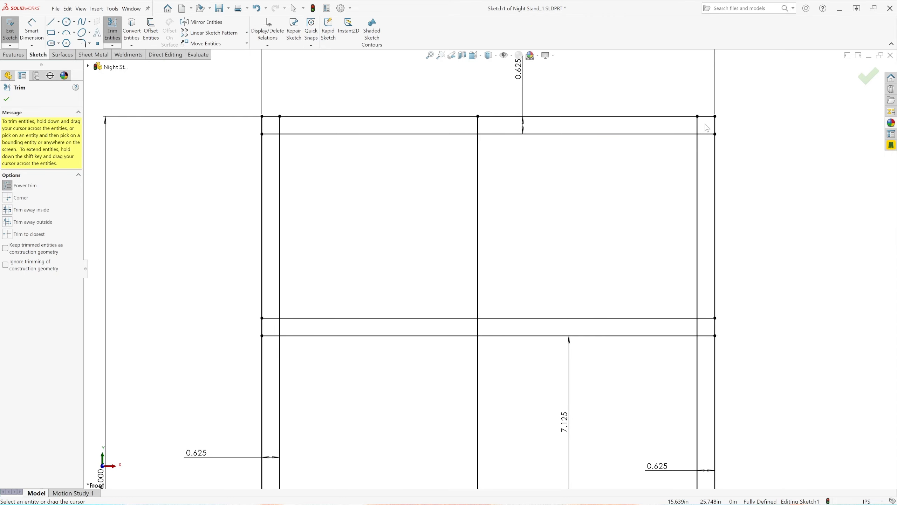
left_click_drag(703, 127, 664, 127)
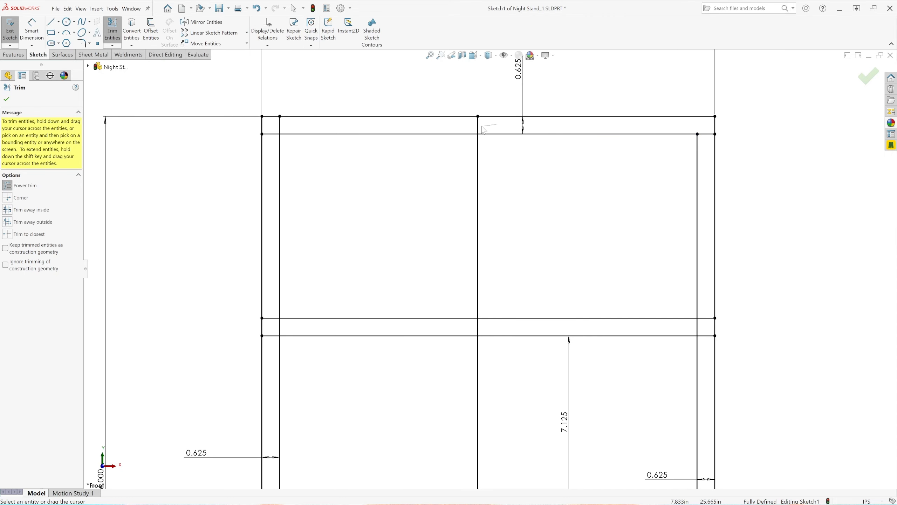
left_click_drag(501, 129, 279, 126)
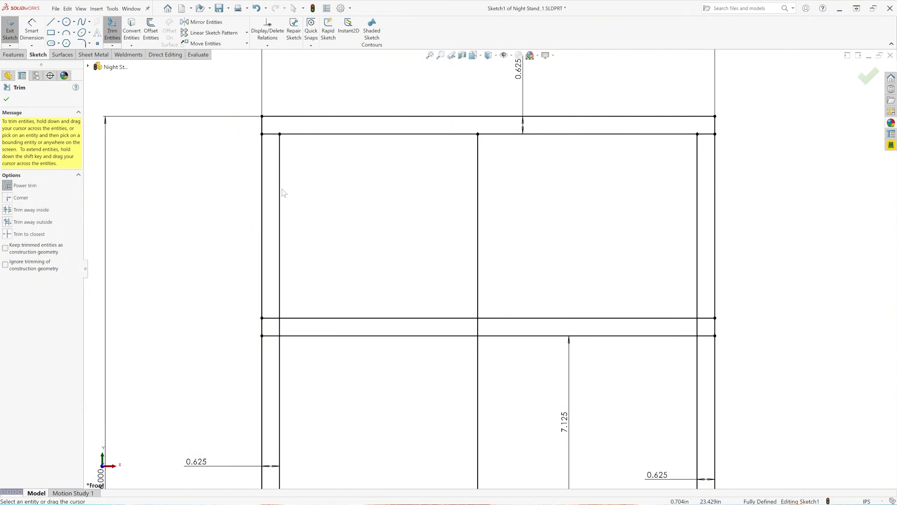
Trim the ends of all three shelves' lines out of the left side panel, between its outer and inner lines
scroll(282, 192, "up", 2)
scroll(350, 333, "up", 3)
scroll(355, 336, "down", 4)
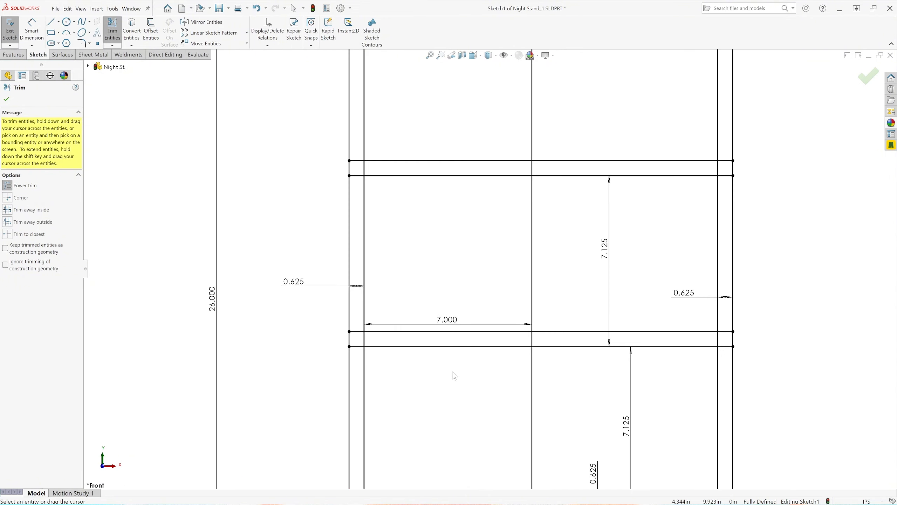
scroll(380, 187, "up", 2)
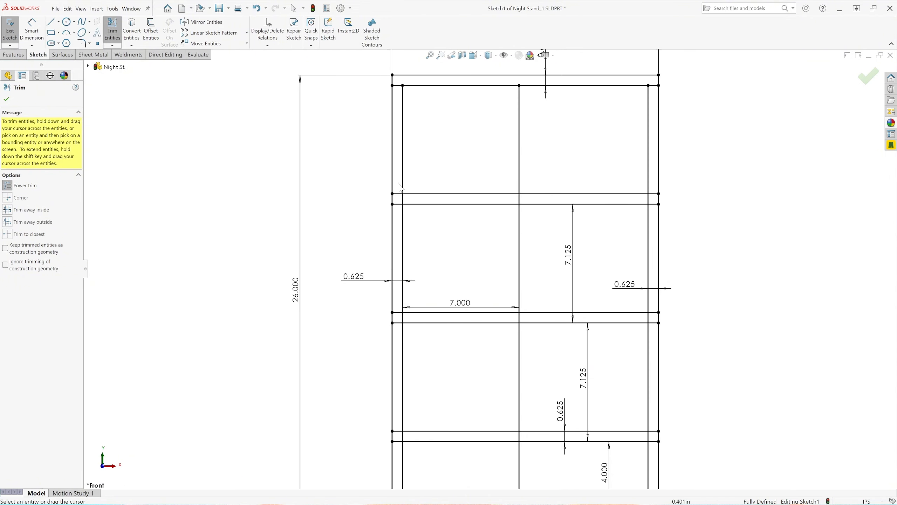
left_click_drag(397, 307, 398, 334)
left_click_drag(399, 426, 397, 447)
scroll(370, 424, "up", 3)
scroll(582, 263, "down", 1)
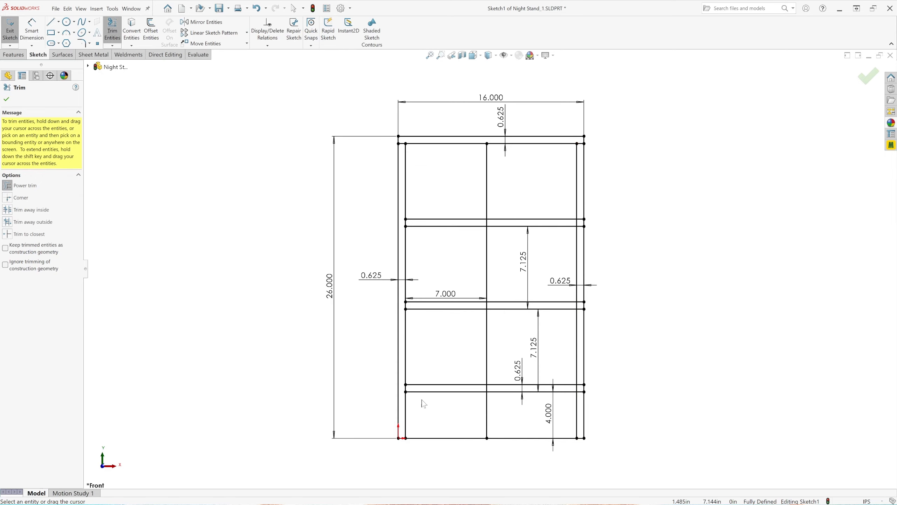
Trim the divider above the upper shelf and the upper shelf's top line from the divider to the right edge
scroll(565, 149, "down", 3)
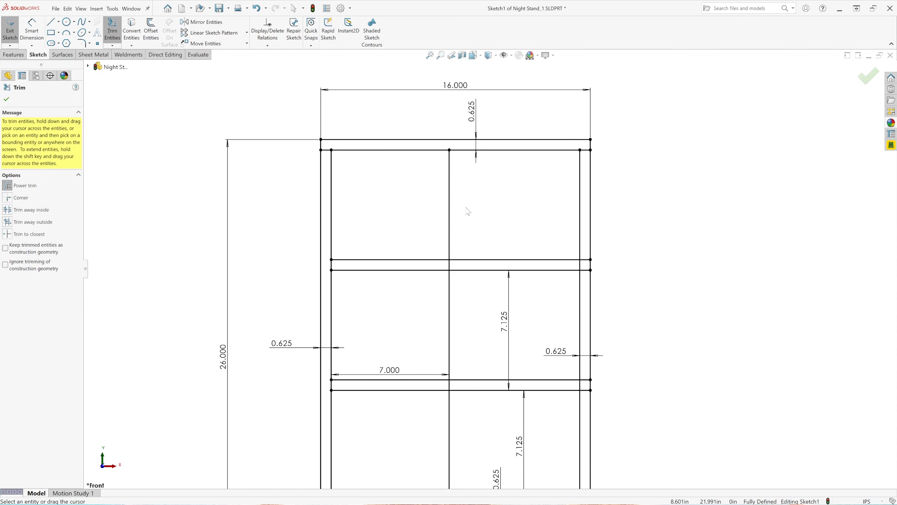
left_click_drag(472, 206, 424, 209)
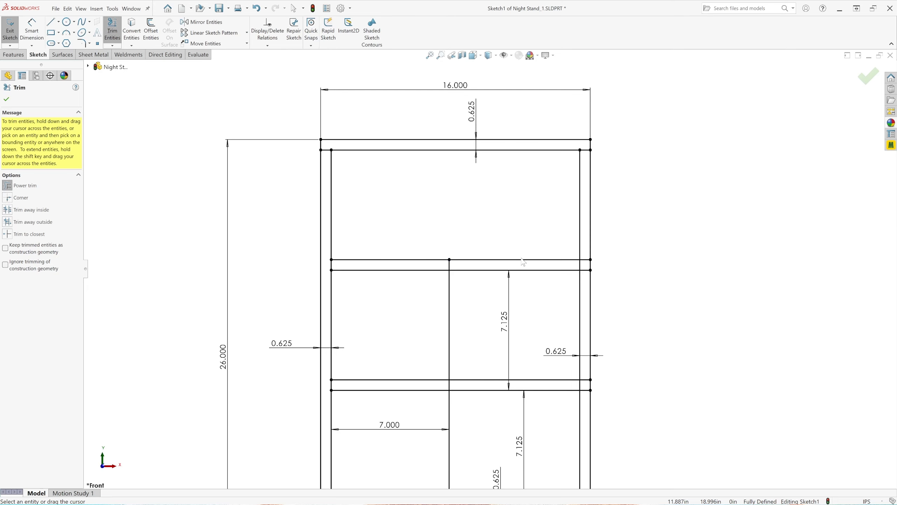
left_click_drag(520, 247, 518, 263)
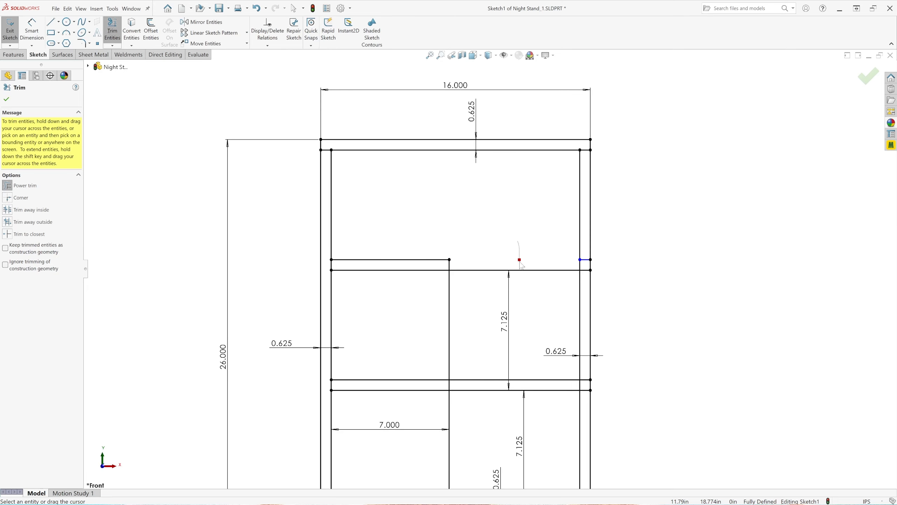
left_click_drag(587, 258, 586, 263)
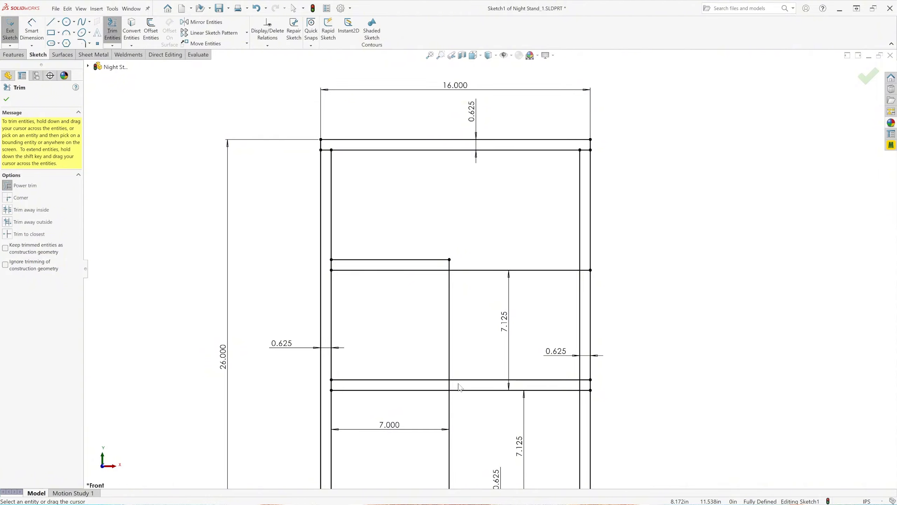
Trim the divider and the right panel's inner line inside the middle shelf, and both right panel lines between the upper and middle shelves
left_click_drag(443, 384, 441, 384)
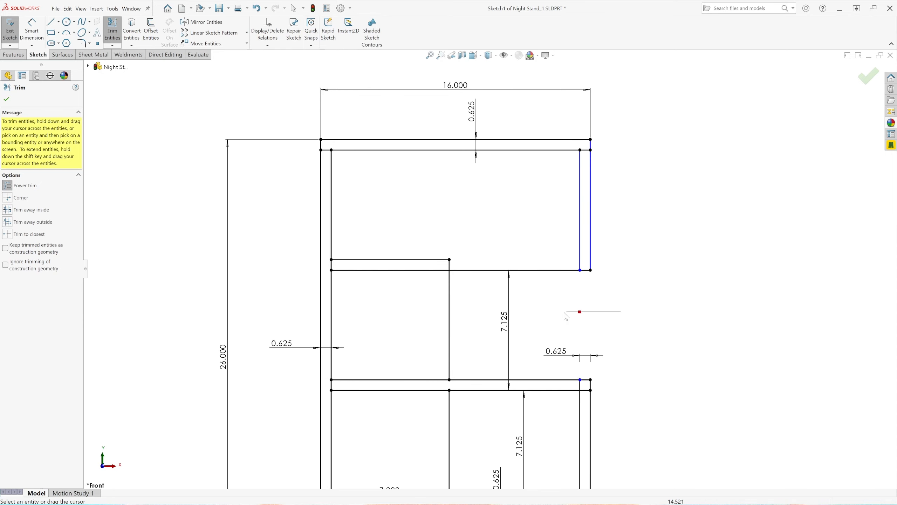
scroll(596, 411, "down", 4)
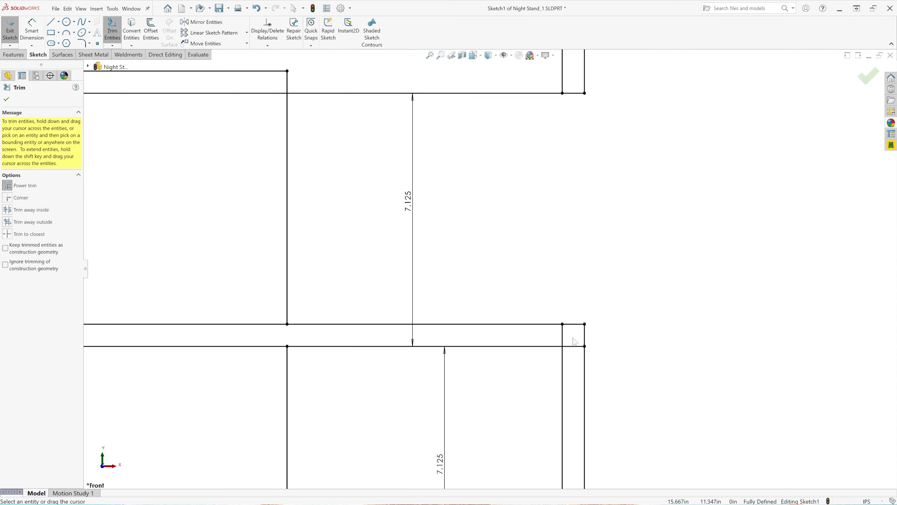
scroll(488, 314, "up", 5)
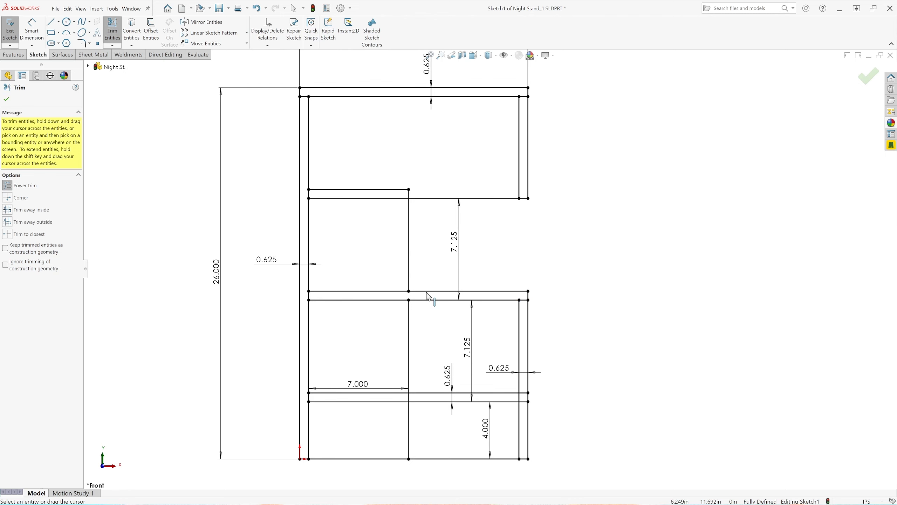
scroll(517, 400, "down", 3)
scroll(499, 387, "up", 3)
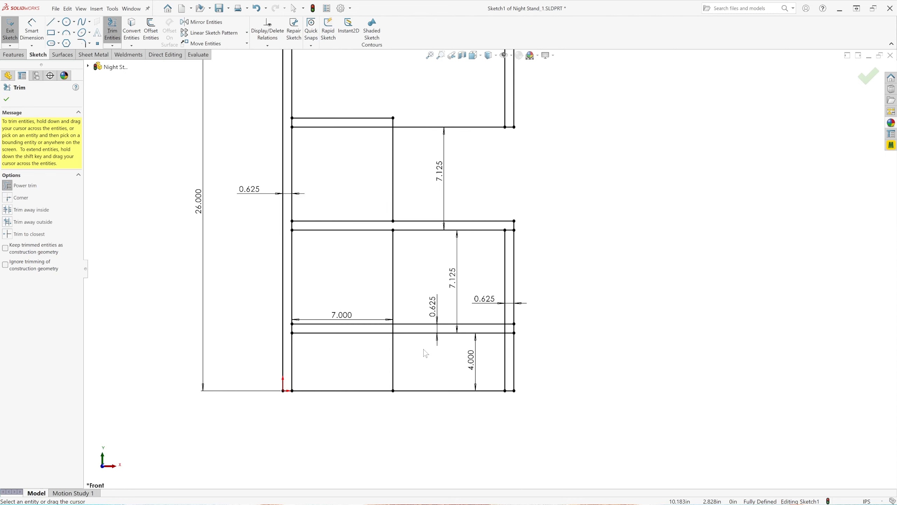
Trim both right panel lines between the middle and lower shelves and the panel's inner line inside the lower shelf
left_click_drag(535, 273, 496, 270)
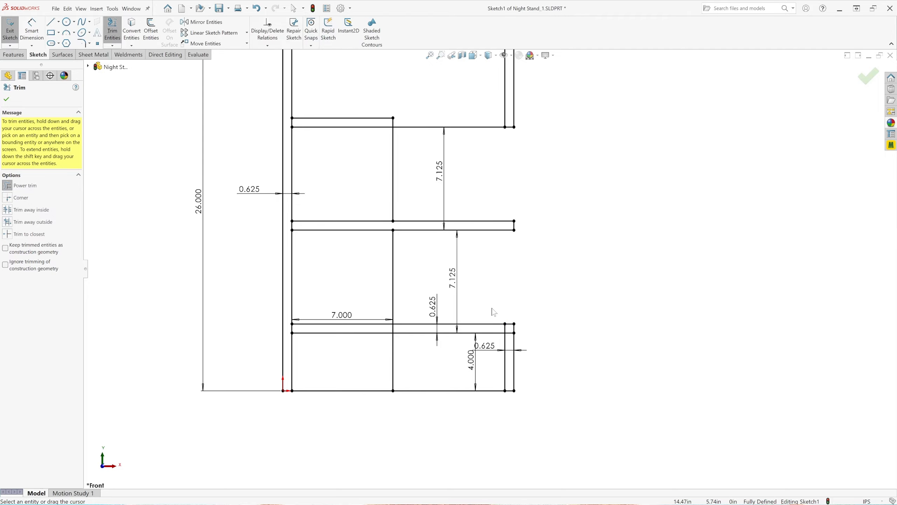
scroll(492, 320, "down", 2)
left_click_drag(517, 335, 506, 334)
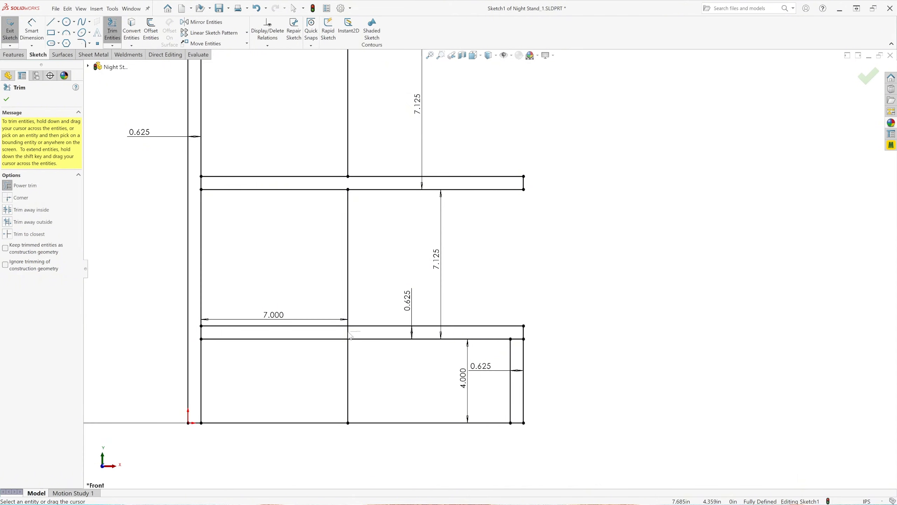
Trim the divider line inside the lower shelf and the remaining divider segment below that shelf
left_click_drag(363, 335, 343, 333)
scroll(517, 355, "up", 4)
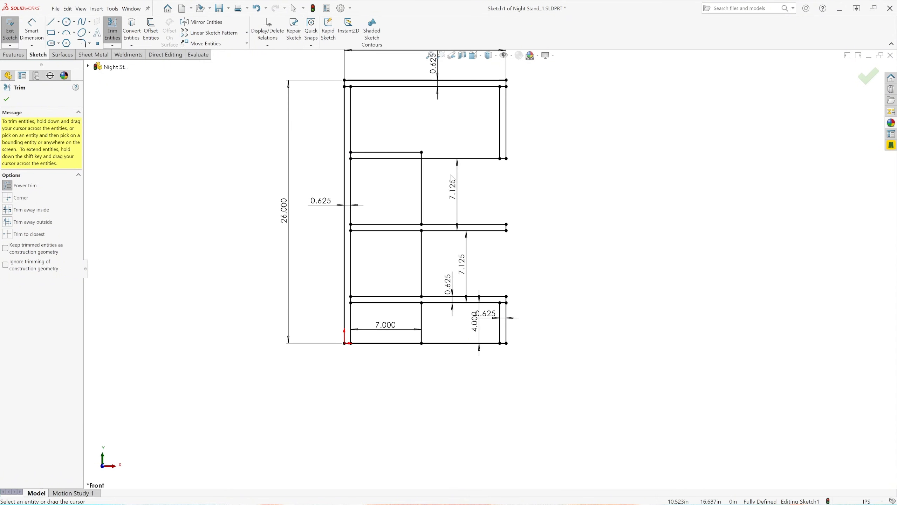
scroll(455, 179, "up", 1)
scroll(455, 167, "down", 1)
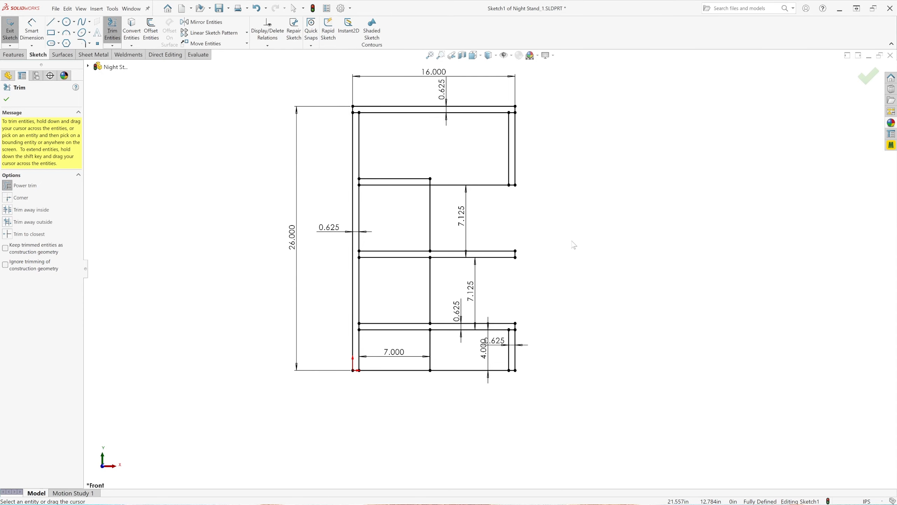
left_click_drag(441, 345, 418, 346)
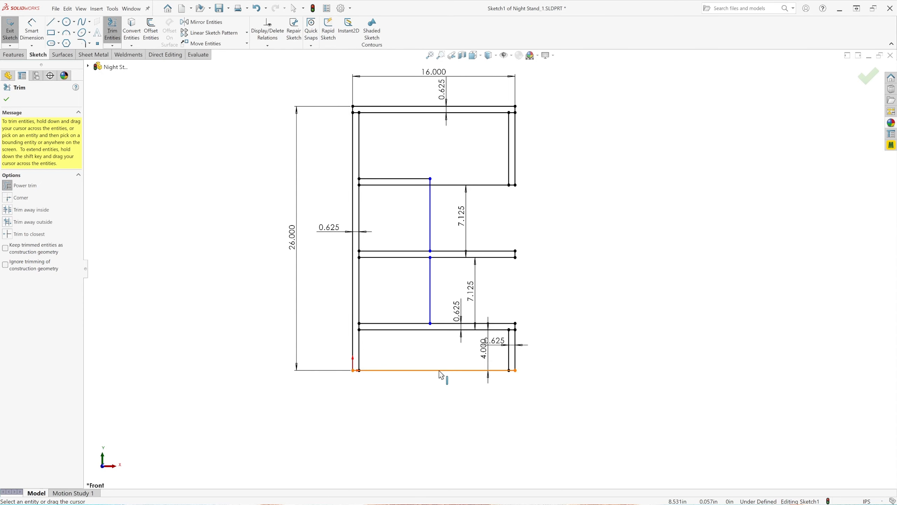
Dimension the upper divider 7 in from the left panel's inner line
left_click(37, 35)
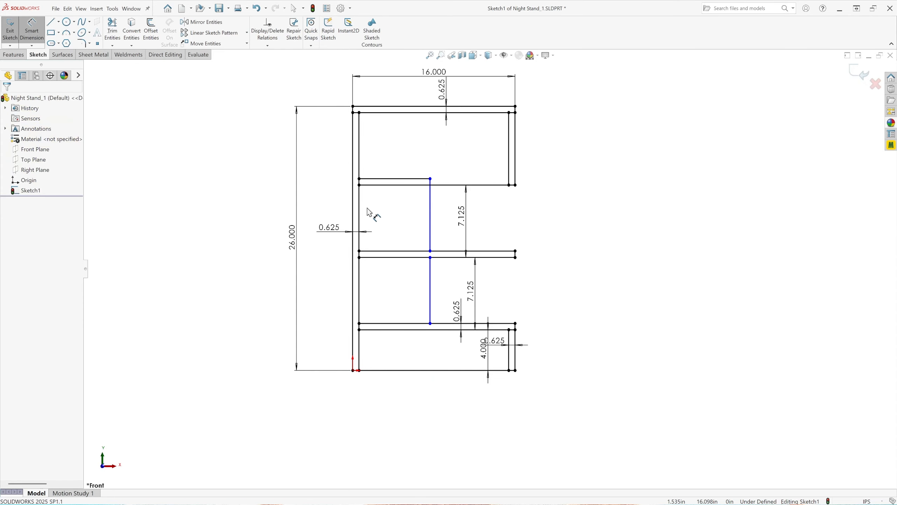
left_click(360, 223)
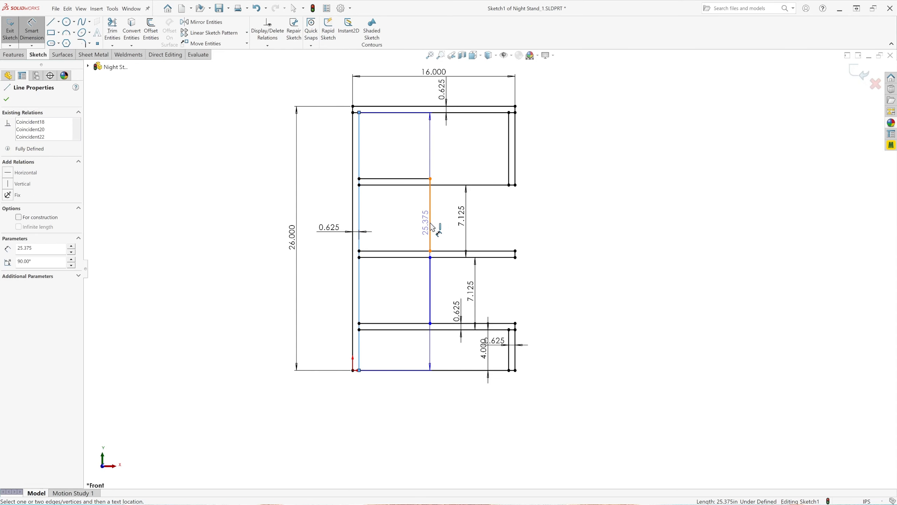
left_click(430, 214)
left_click(398, 219)
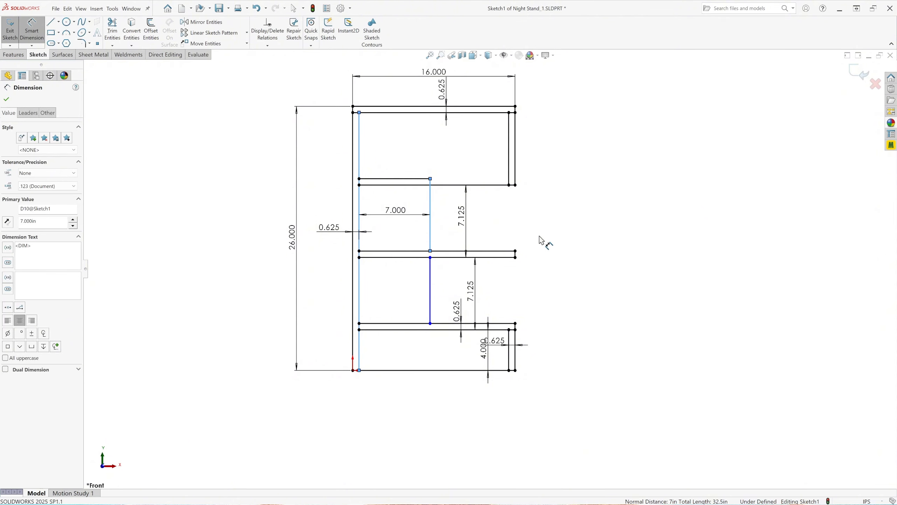
left_click(360, 203)
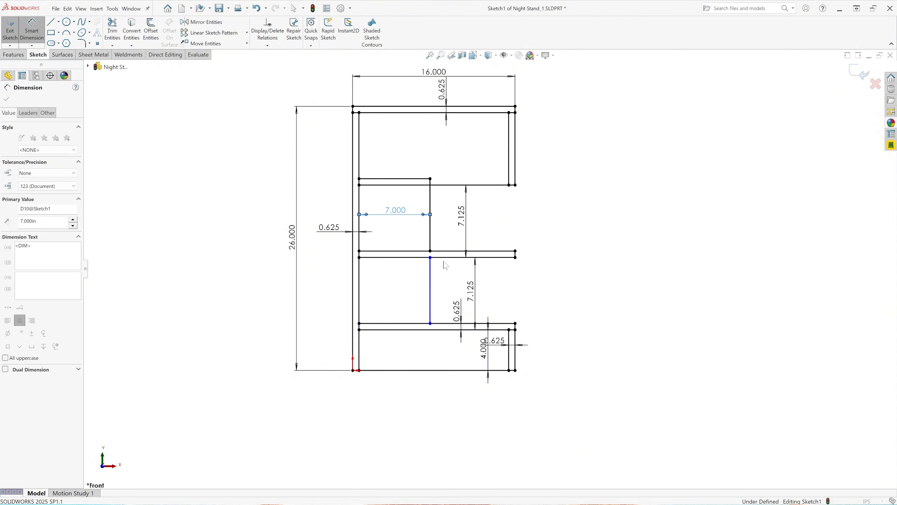
left_click(547, 228)
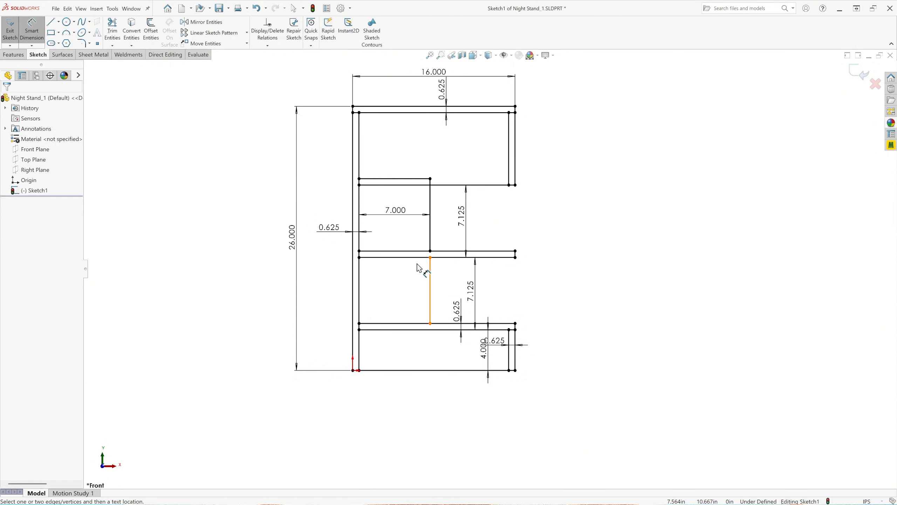
Dimension the lower divider 7 in from the left panel's inner line and leave the dimension tool
scroll(397, 276, "down", 3)
left_click(343, 315)
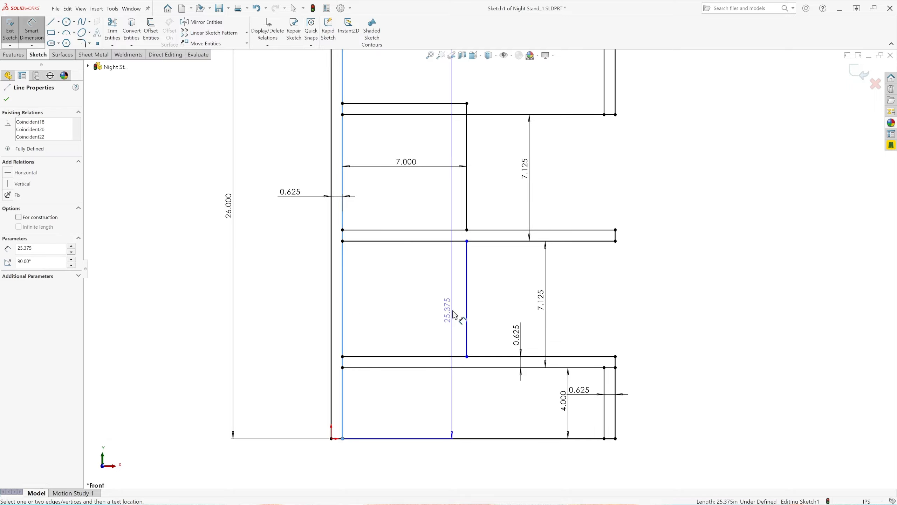
left_click(467, 320)
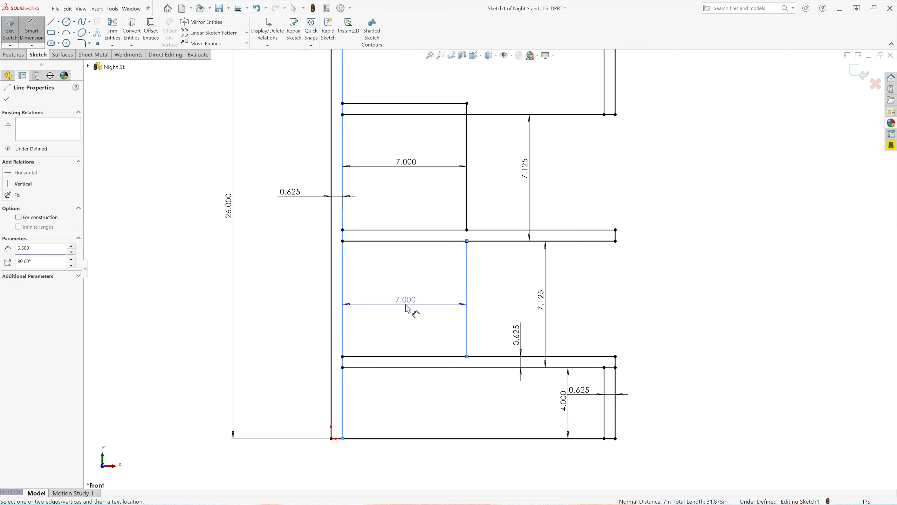
left_click(409, 308)
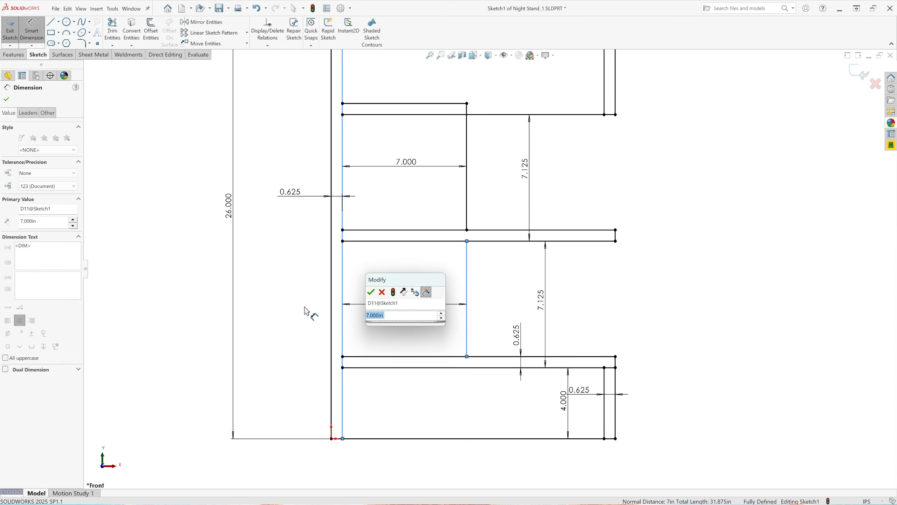
left_click(370, 293)
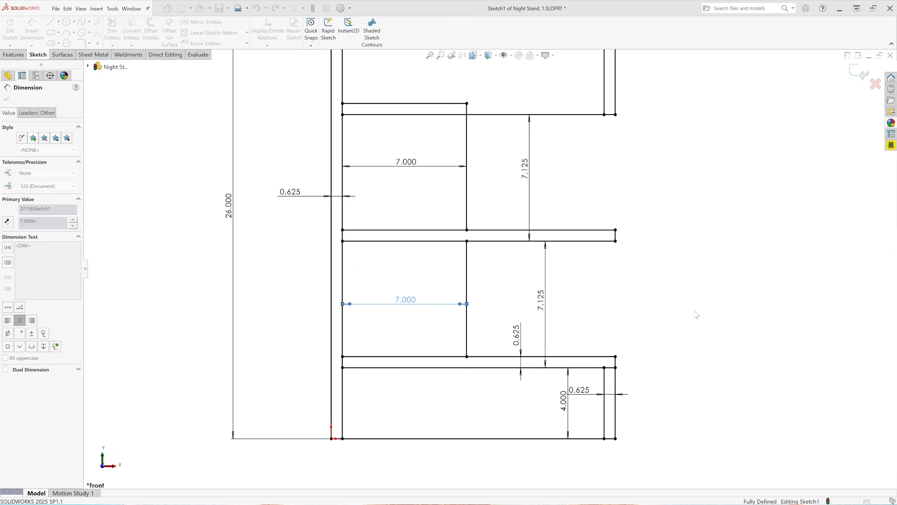
left_click(682, 306)
scroll(508, 219, "up", 4)
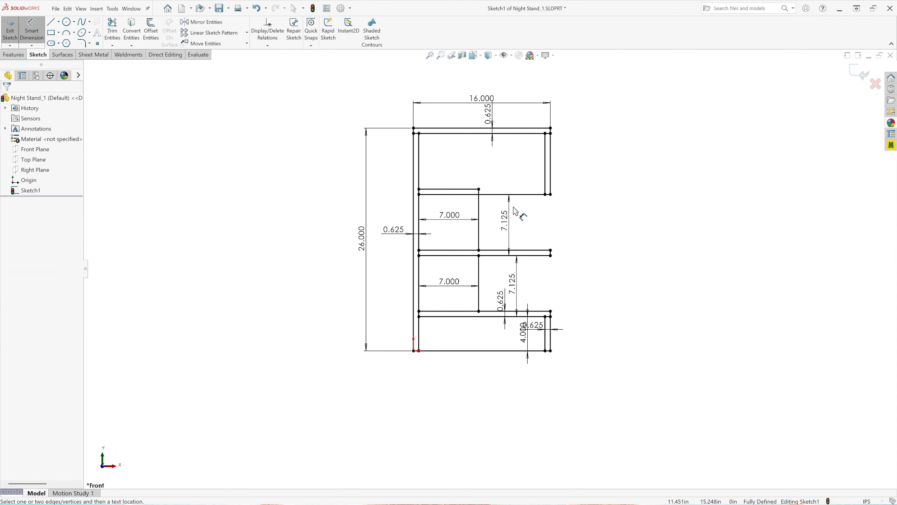
scroll(548, 212, "down", 2)
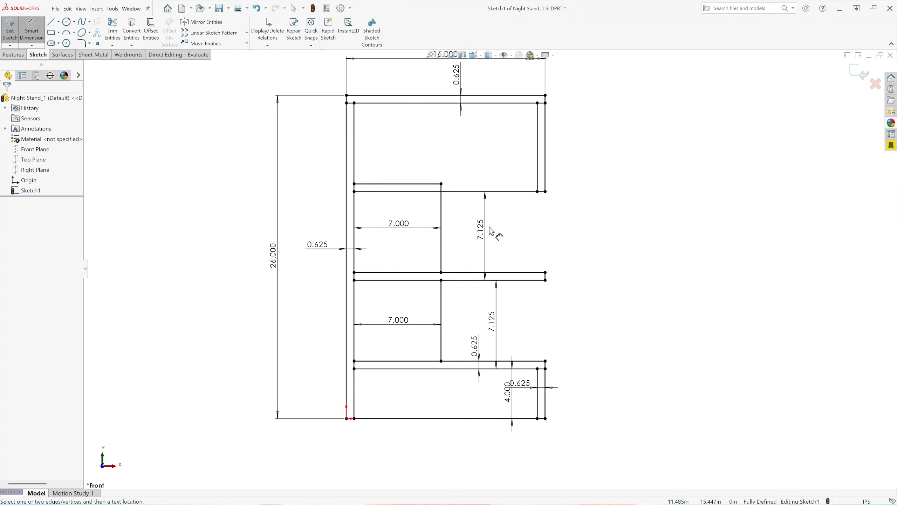
scroll(498, 209, "down", 2)
scroll(501, 194, "up", 3)
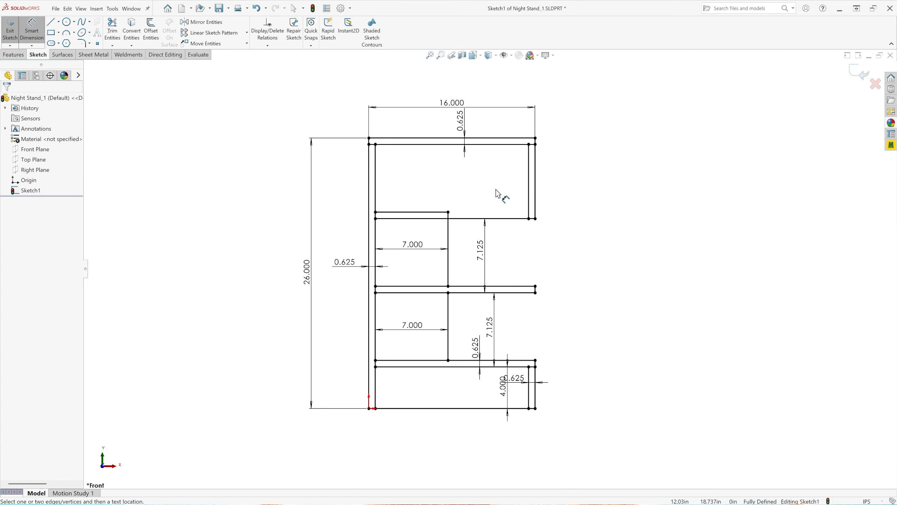
scroll(513, 154, "down", 3)
key("Escape")
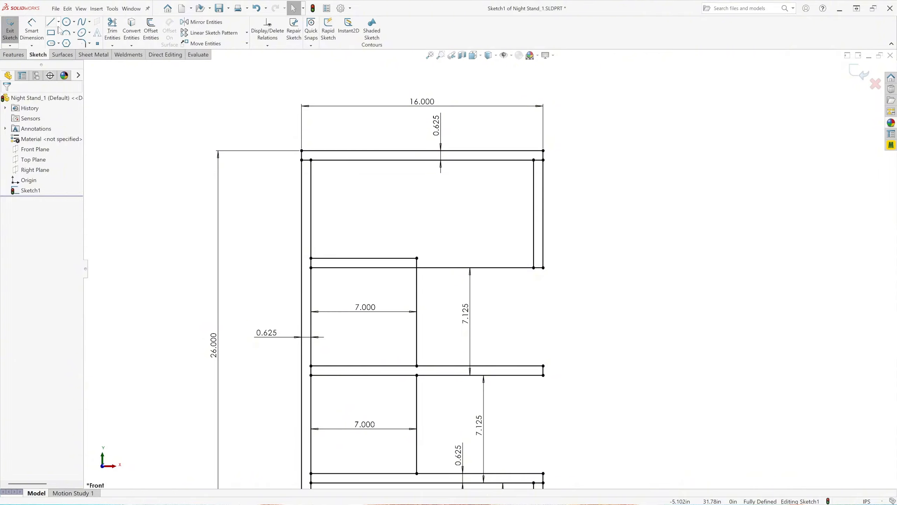
Sketch a diagonal line about 0.88 in long across the upper right panel, from its inner line up to its outer line
left_click(50, 24)
scroll(546, 167, "down", 3)
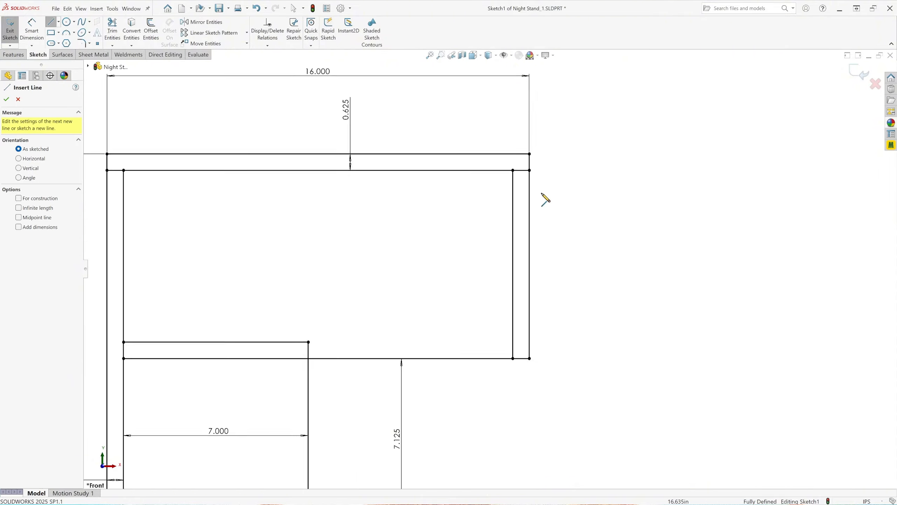
scroll(498, 248, "down", 2)
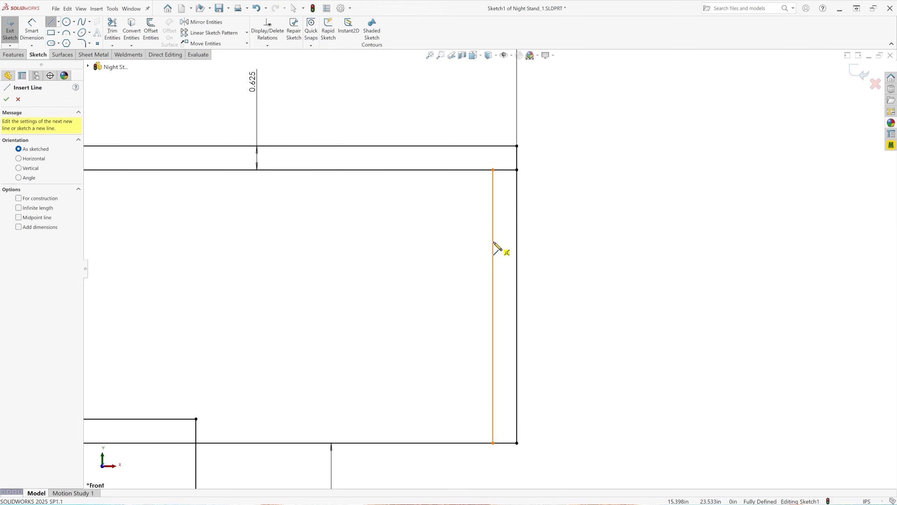
left_click(493, 233)
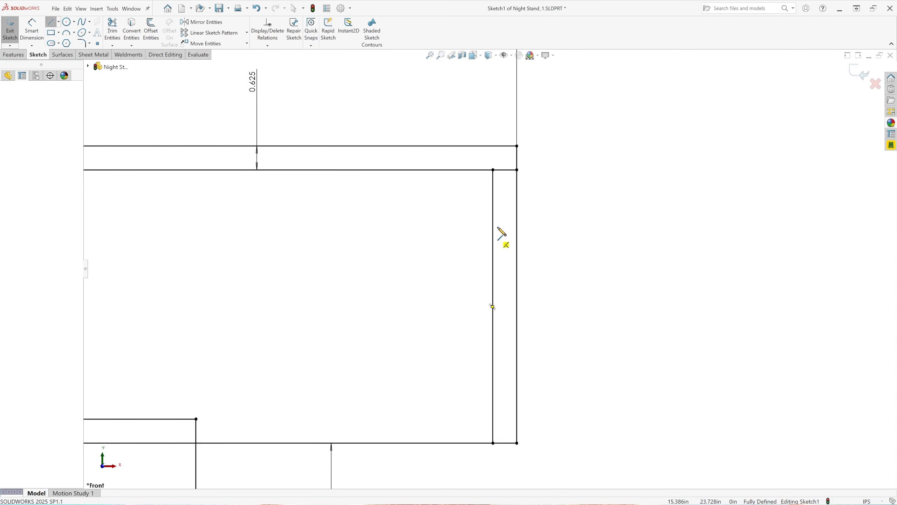
left_click(517, 210)
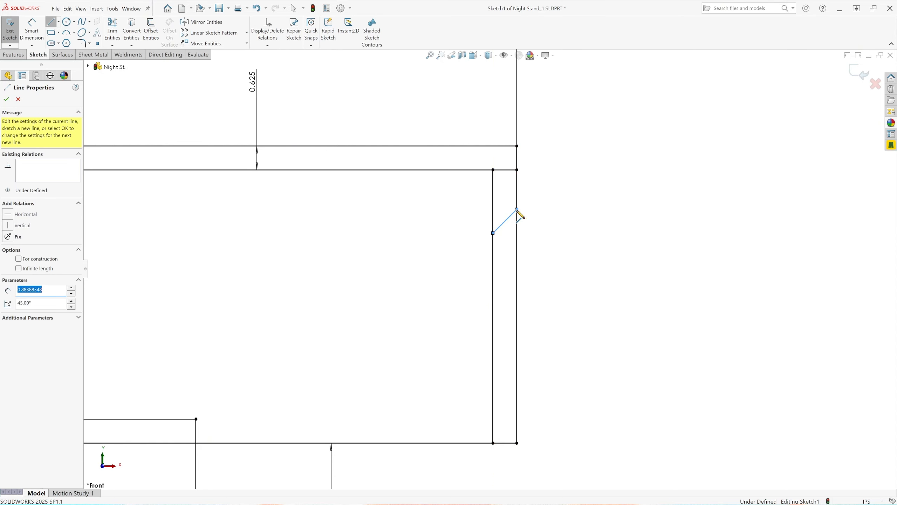
key("Escape")
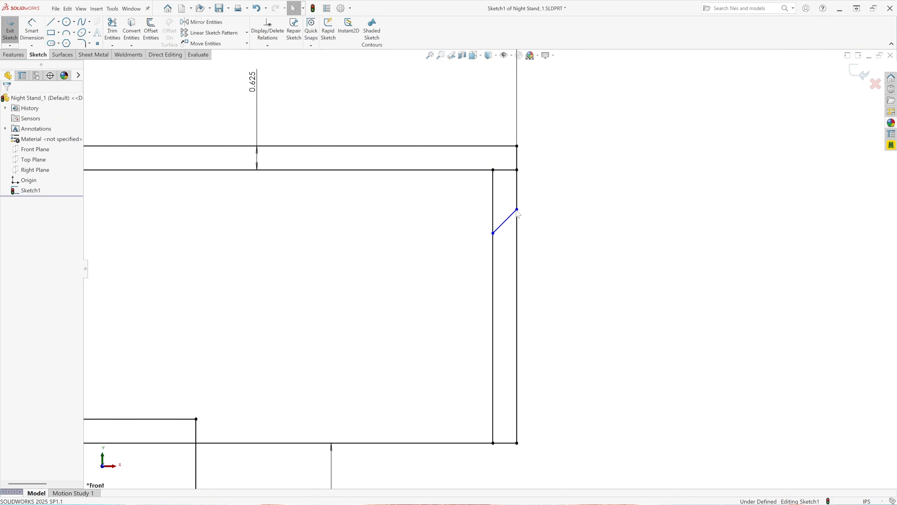
Dimension the diagonal's outer endpoint 1 in below the underside of the top panel
left_click(32, 33)
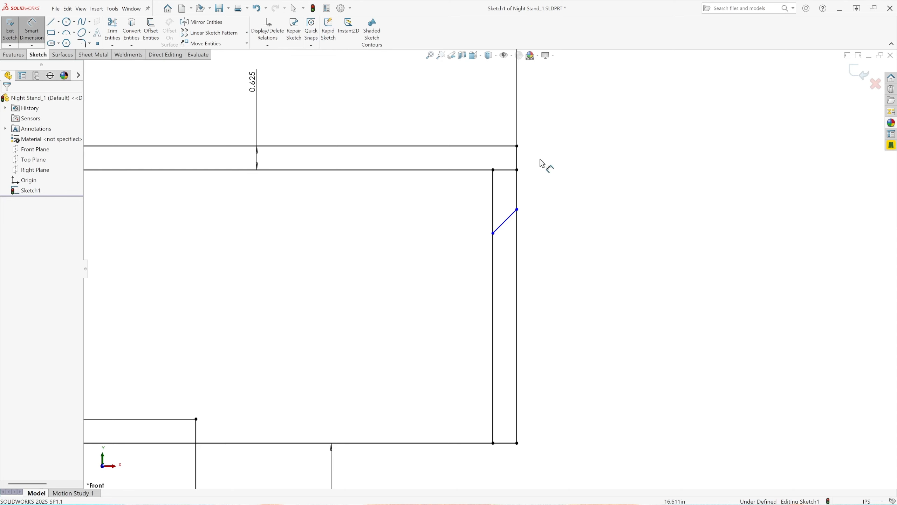
left_click(517, 170)
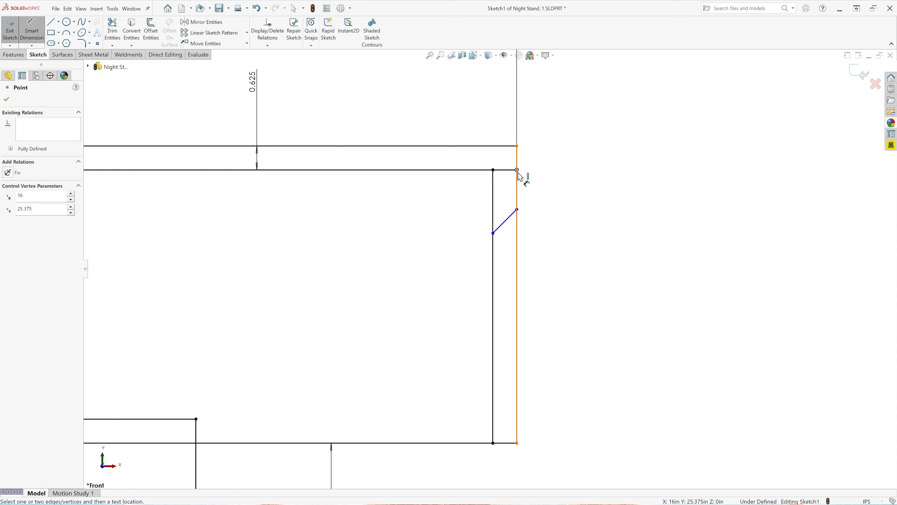
left_click(517, 210)
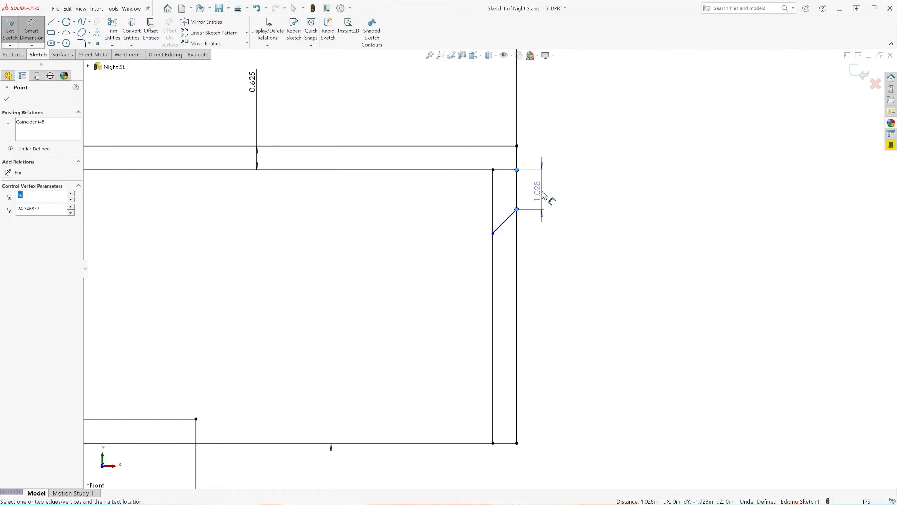
left_click(561, 196)
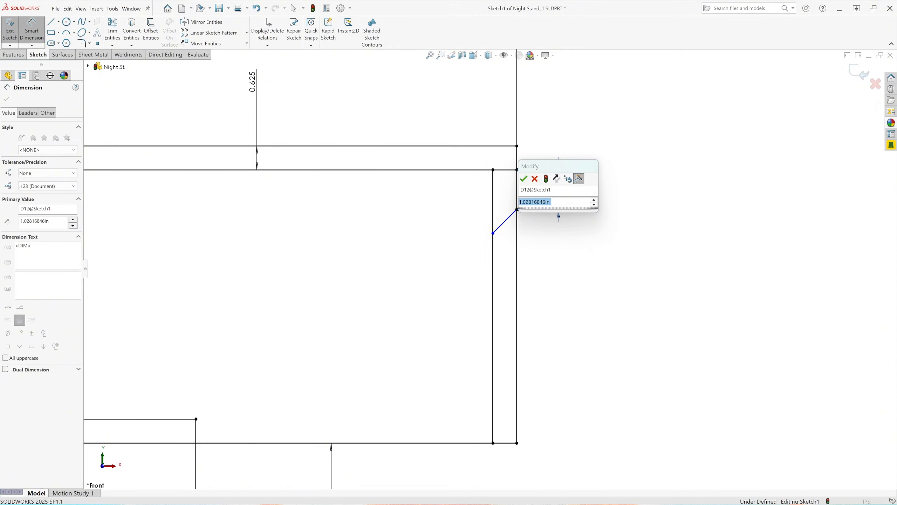
type("1")
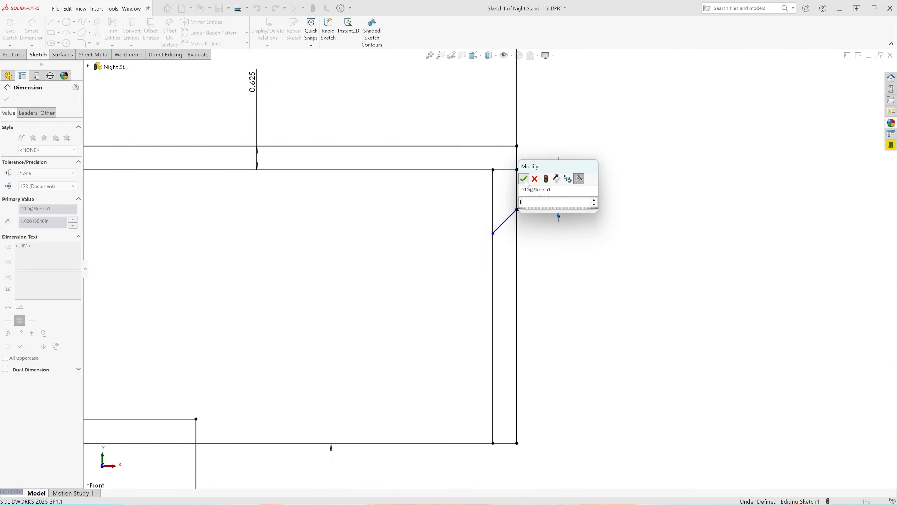
left_click(525, 179)
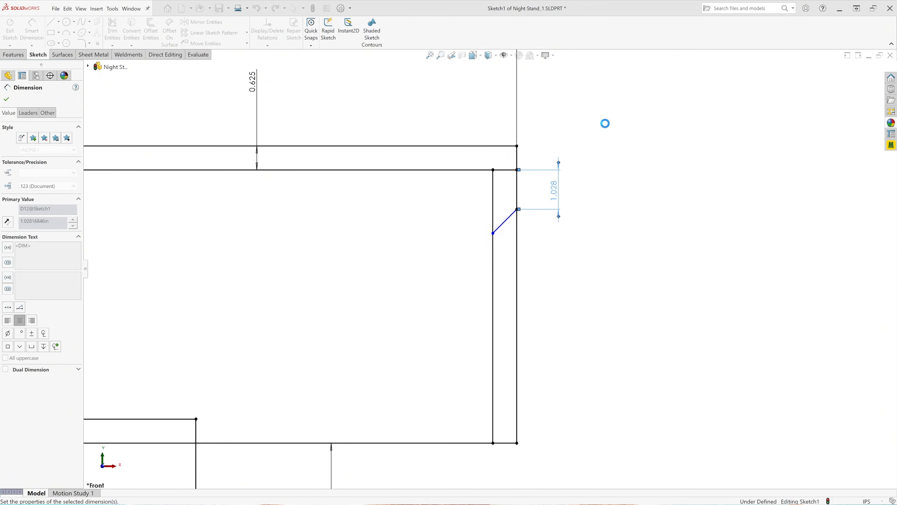
left_click(608, 128)
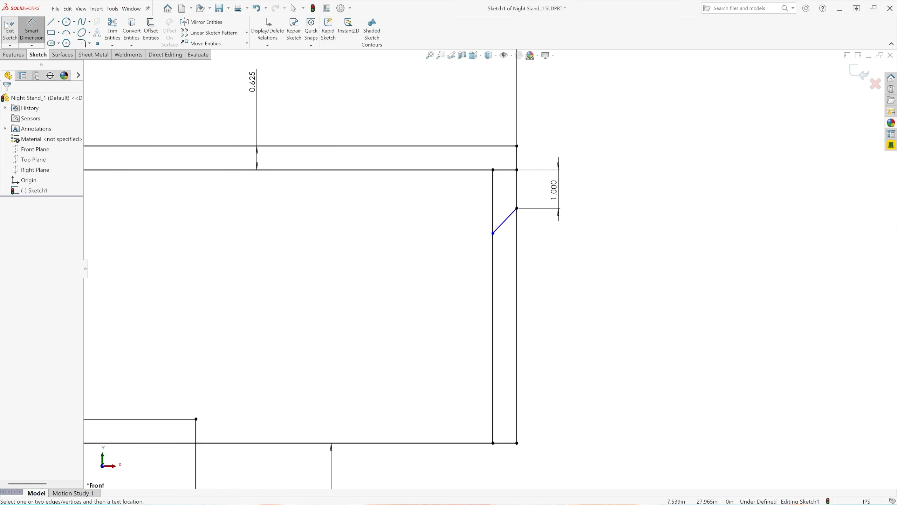
Dimension the angle between the diagonal and the right panel's outer line as 45° and finish dimensioning
left_click(508, 222)
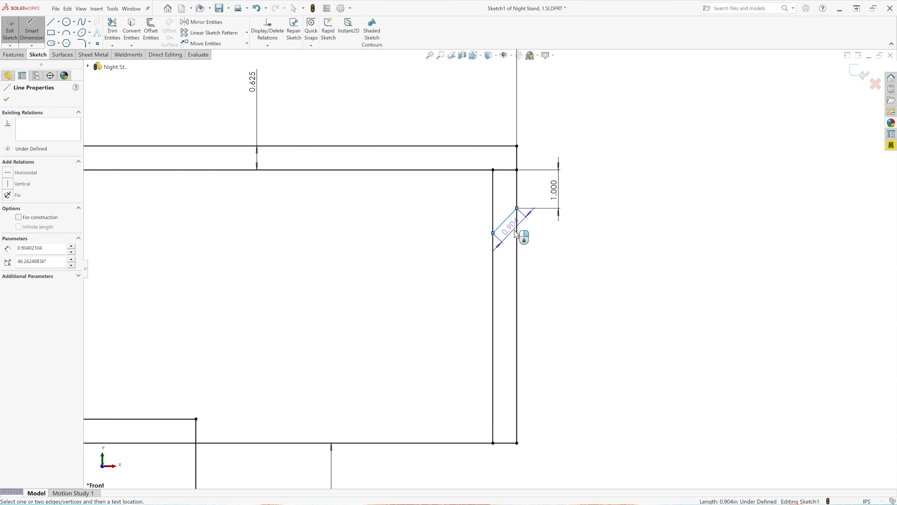
left_click(518, 240)
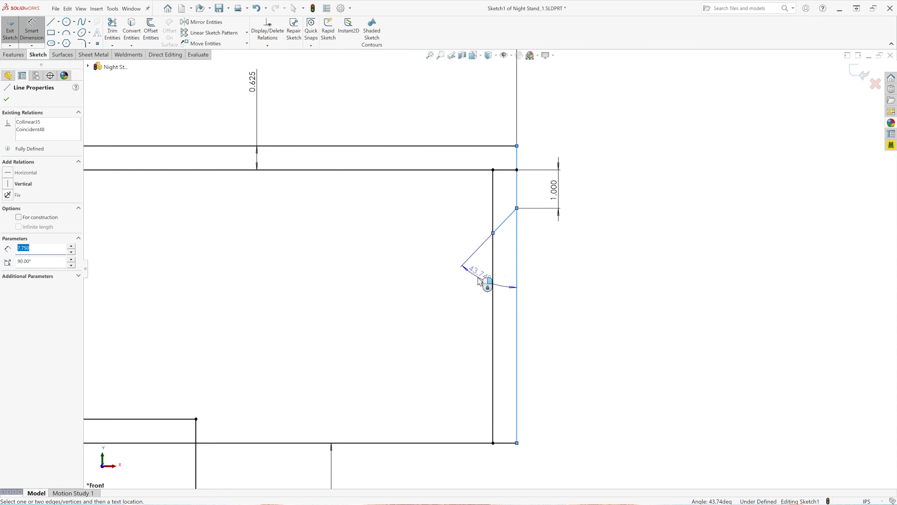
left_click(481, 281)
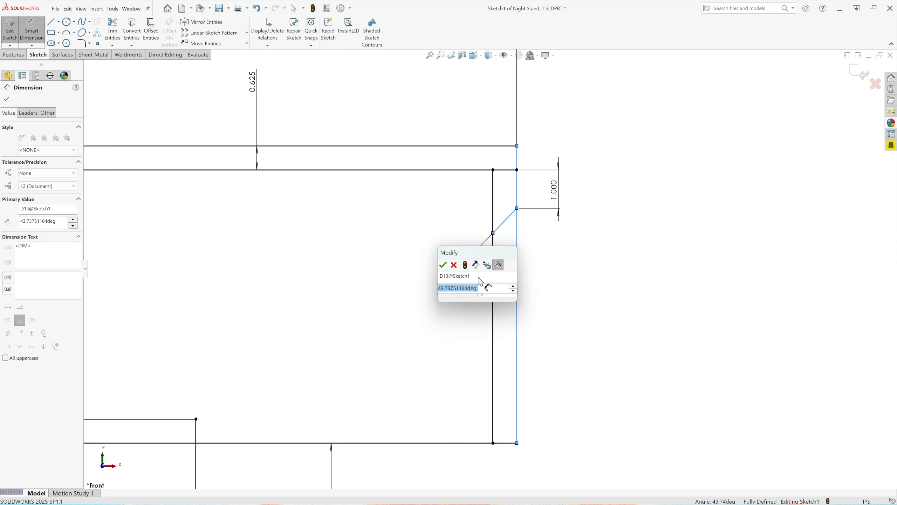
type("45")
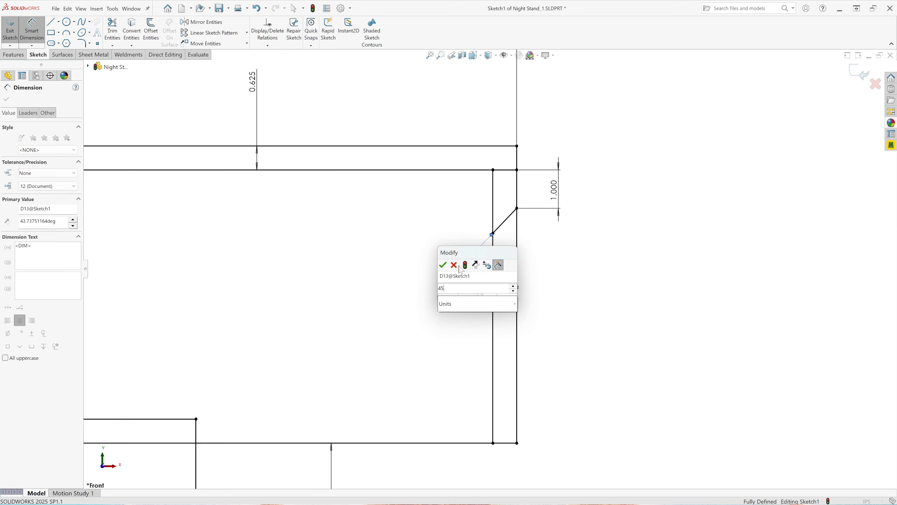
left_click(444, 268)
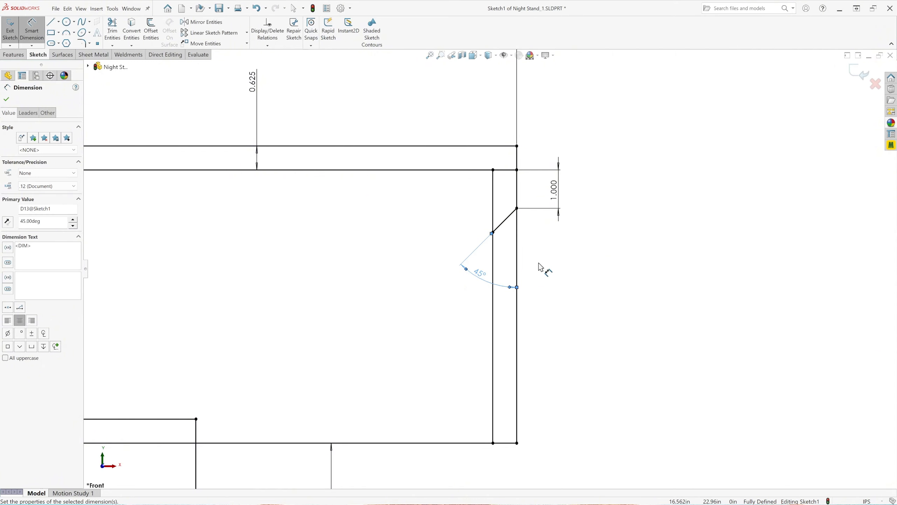
key("Escape")
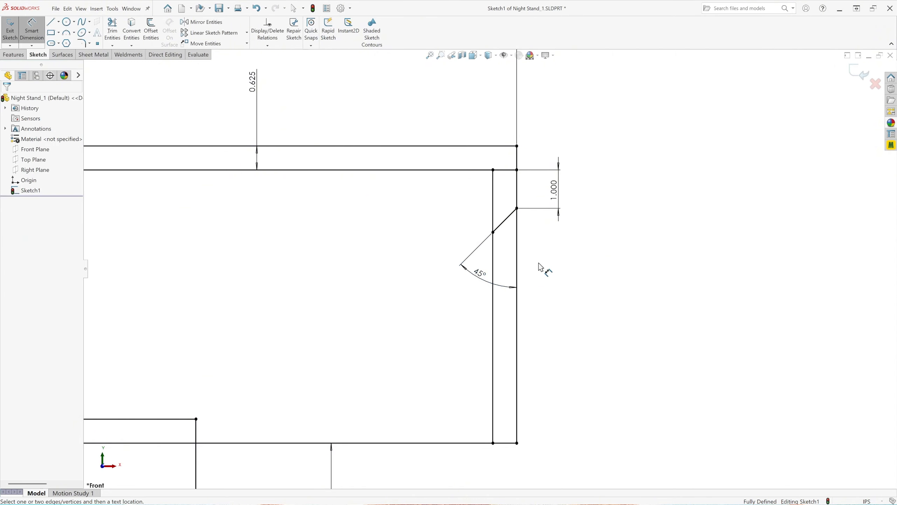
Trim the right panel's outer line between the top panel's underside and the diagonal
scroll(525, 234, "down", 2)
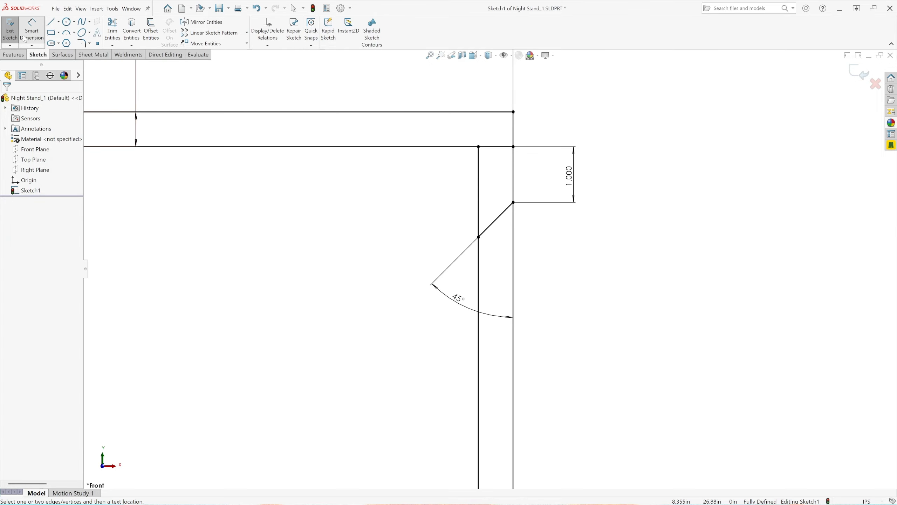
left_click(116, 32)
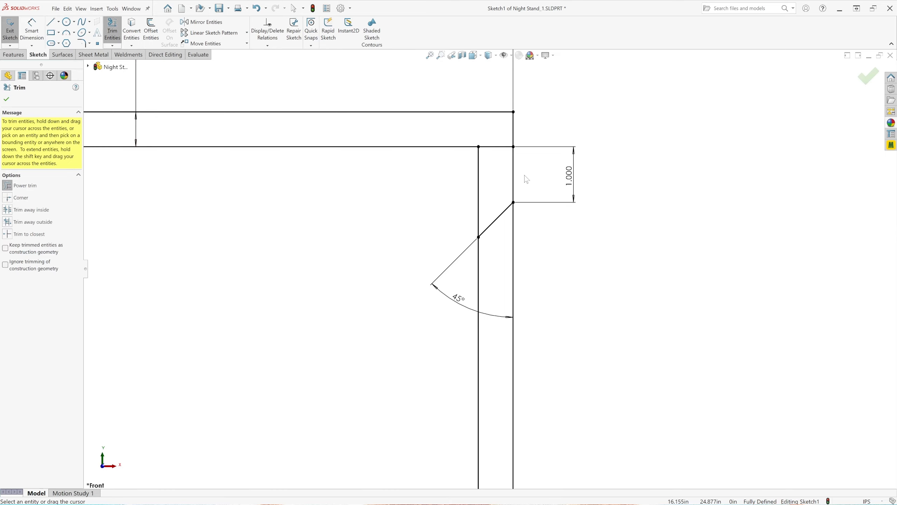
scroll(491, 270, "up", 2)
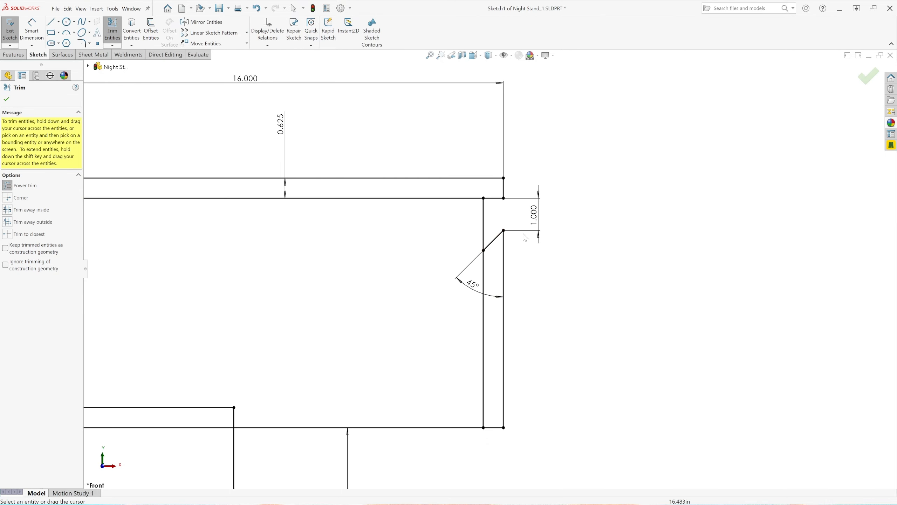
scroll(493, 252, "down", 2)
scroll(475, 274, "up", 3)
scroll(443, 335, "down", 3)
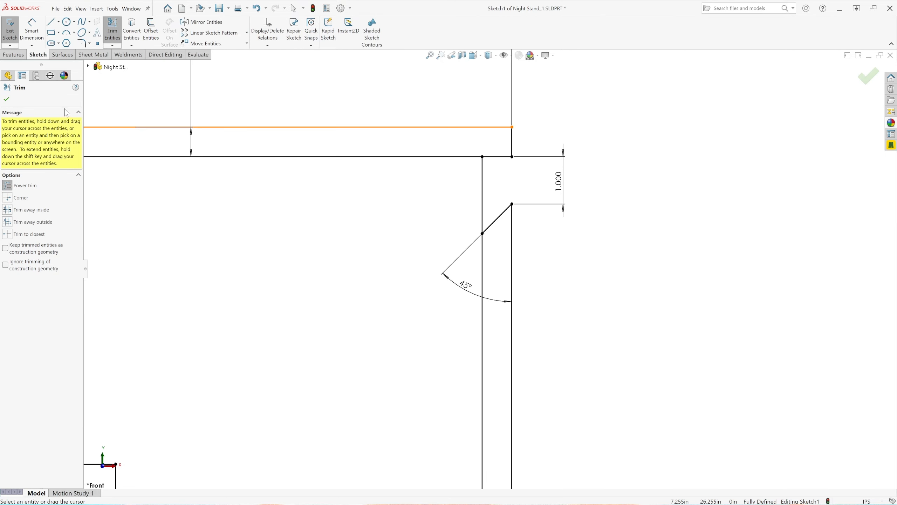
Add a 0.0625 in sketch fillet at the corner between the diagonal and the right panel's outer line
left_click(81, 44)
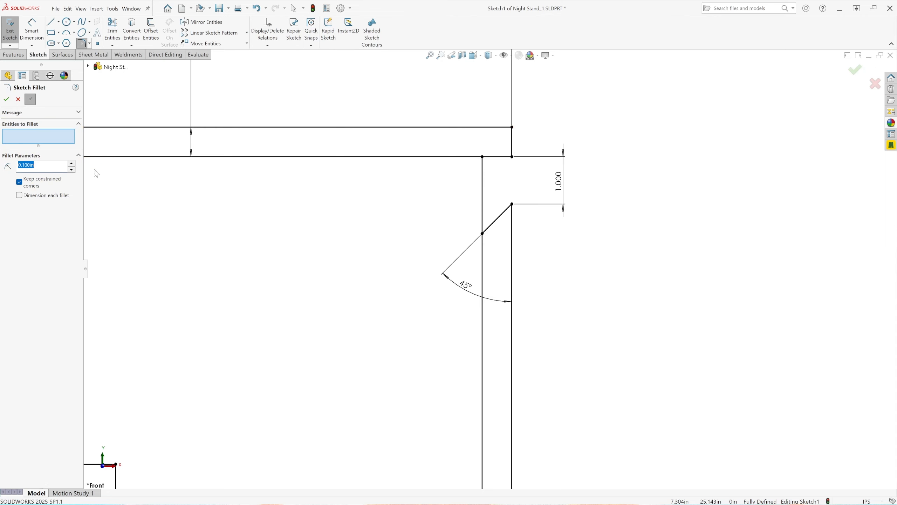
type(".0625")
left_click(511, 205)
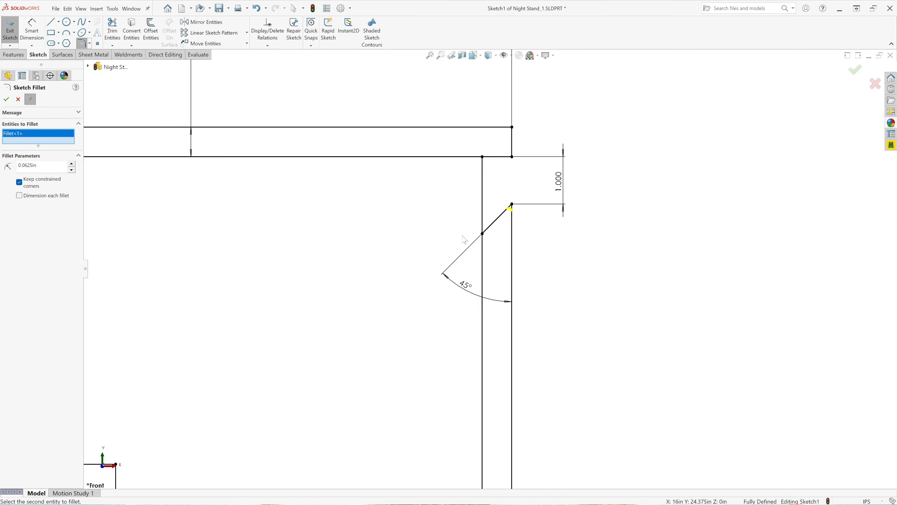
left_click(7, 100)
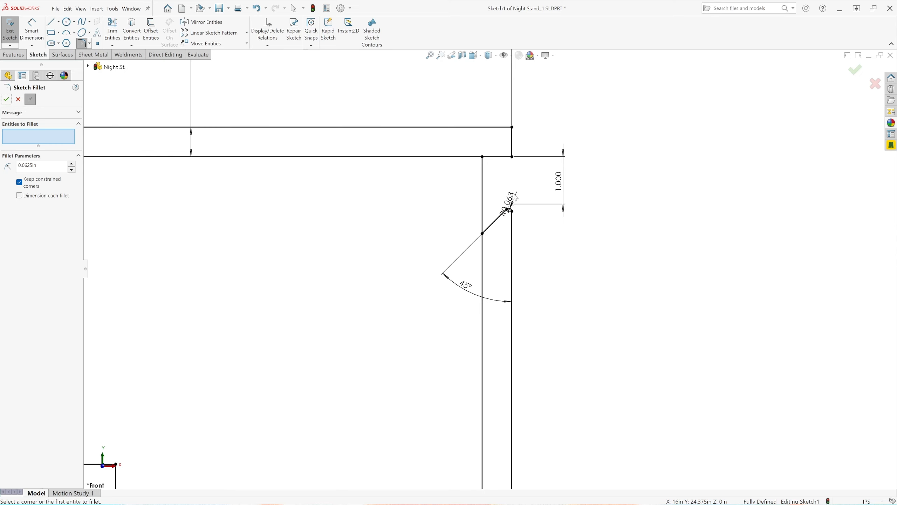
left_click(6, 99)
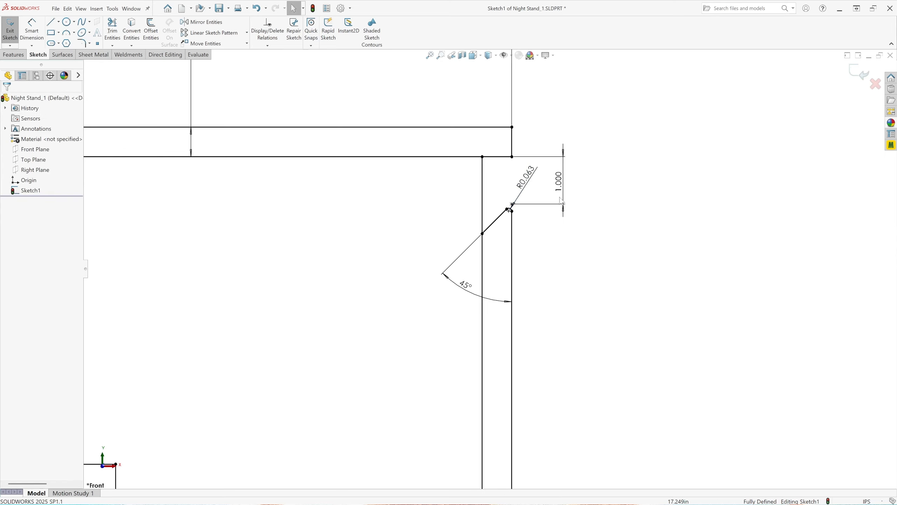
Sketch a horizontal line about 0.58 in long inward from the diagonal's lower end and a vertical line up to the top panel's underside
left_click(52, 23)
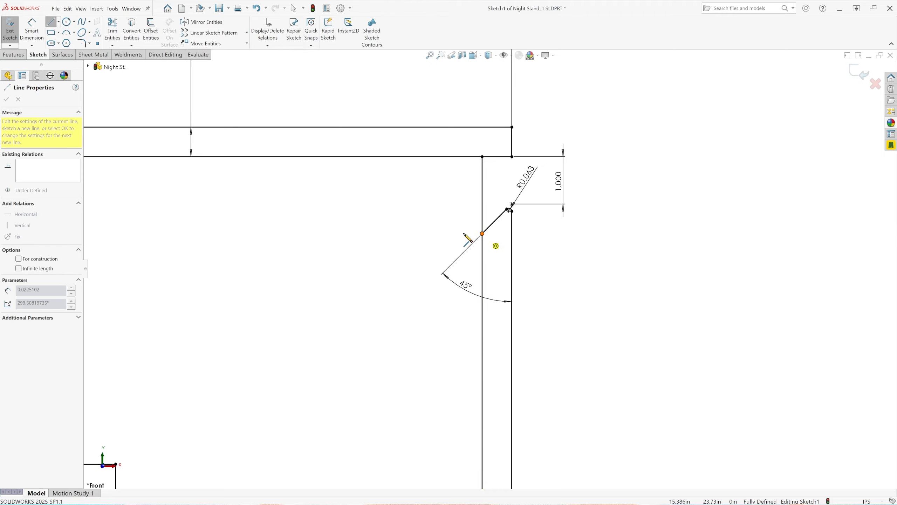
left_click(455, 233)
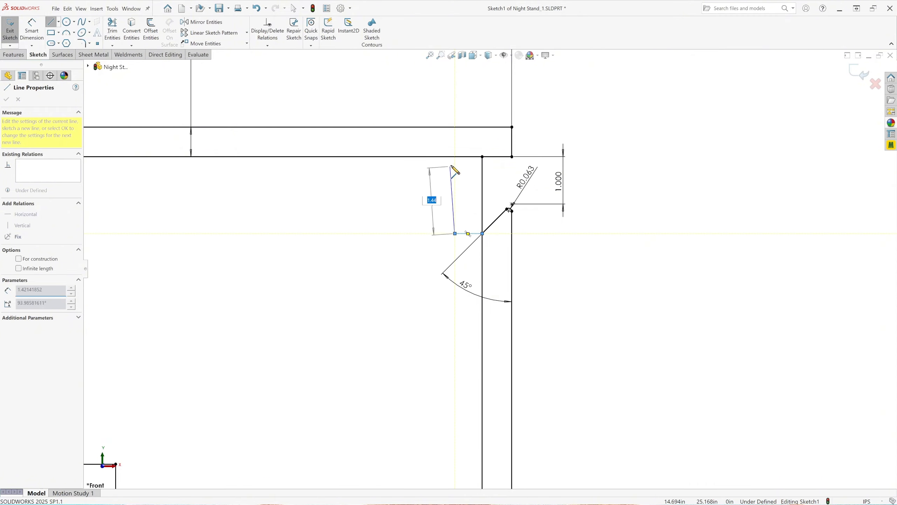
left_click(455, 157)
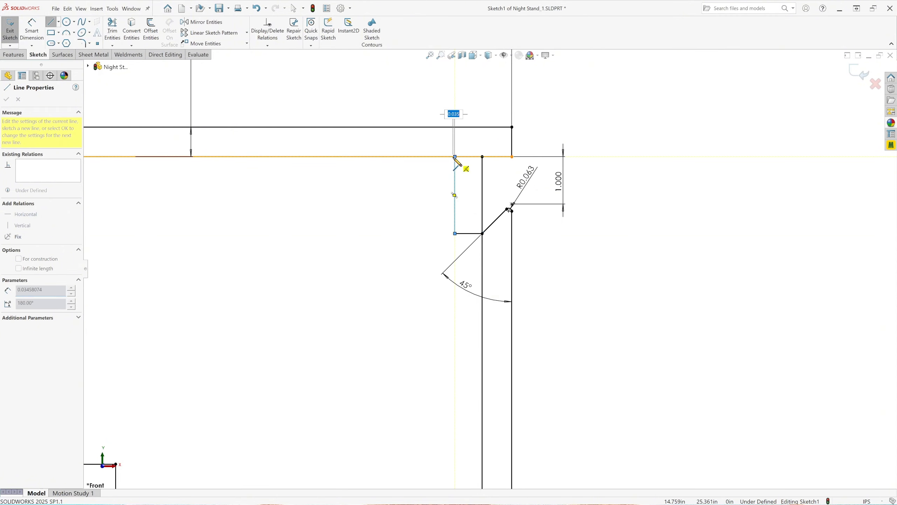
key("Escape")
Dimension the new short vertical line 0.625 in from the right panel's inner line
left_click(32, 34)
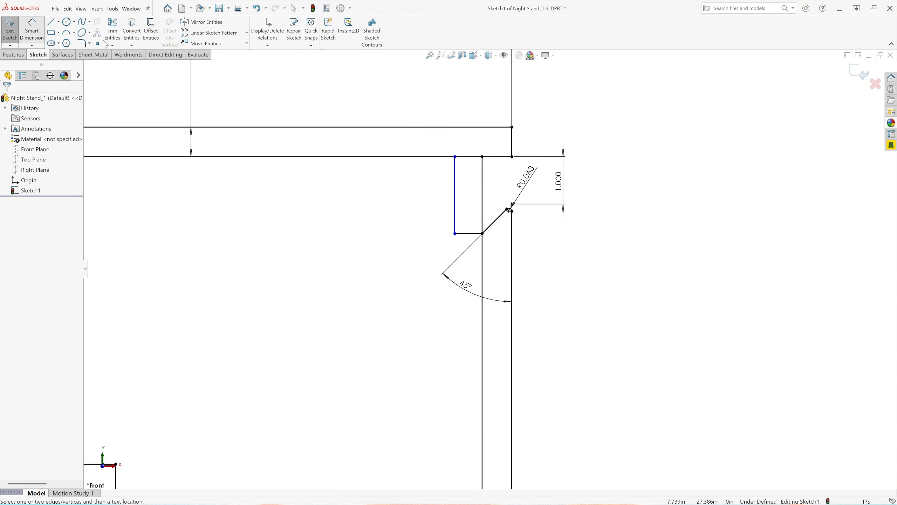
left_click(455, 198)
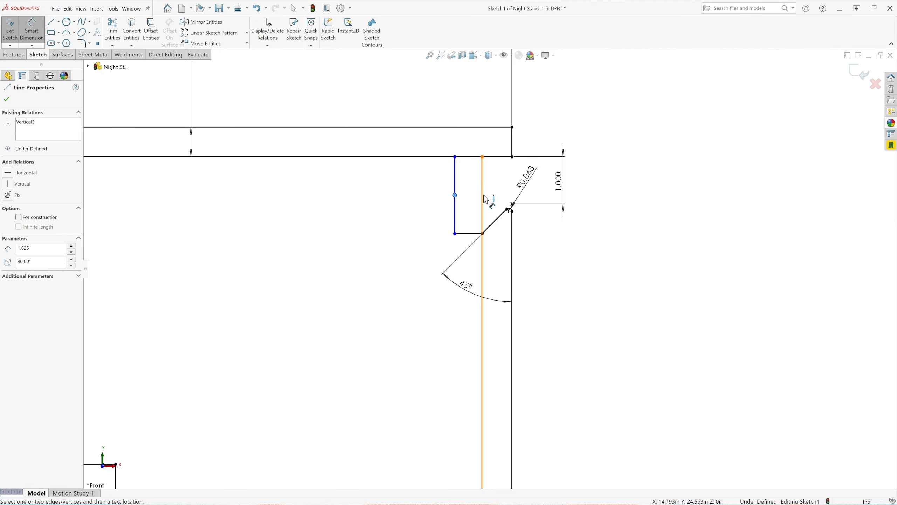
left_click(482, 198)
left_click(424, 189)
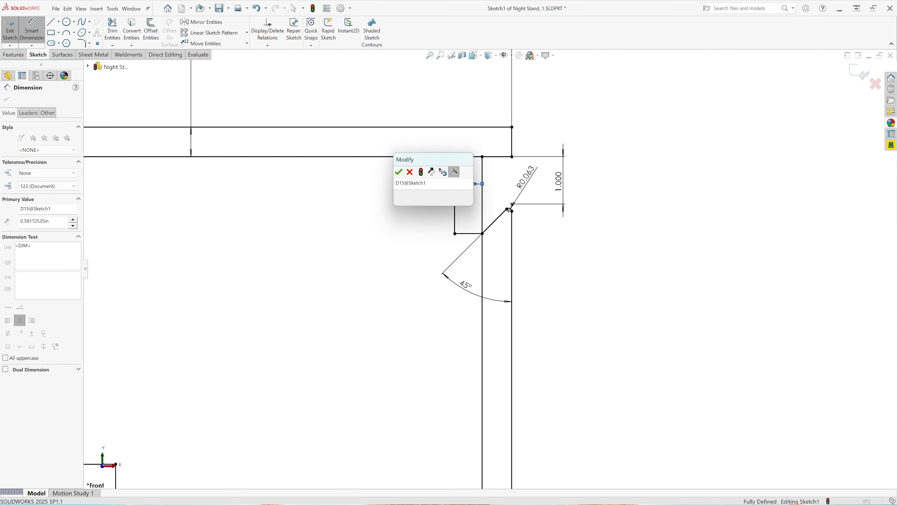
type(".625")
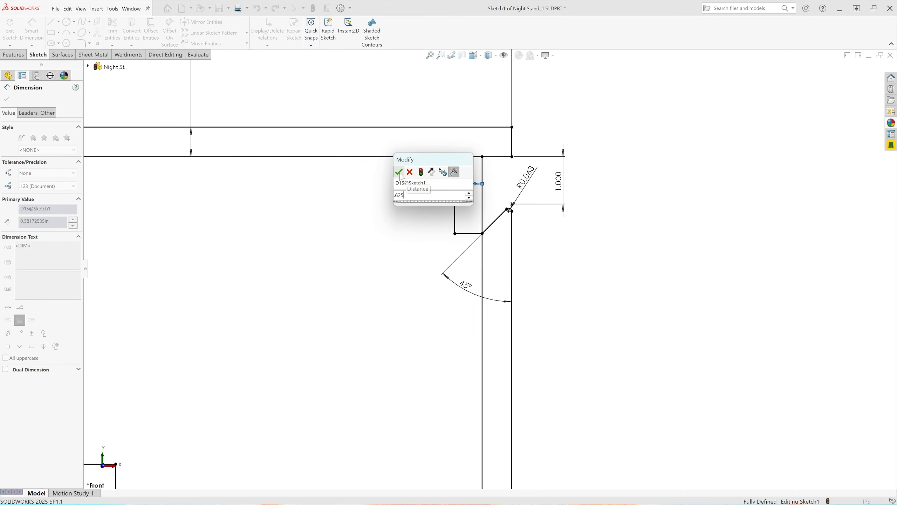
key("Escape")
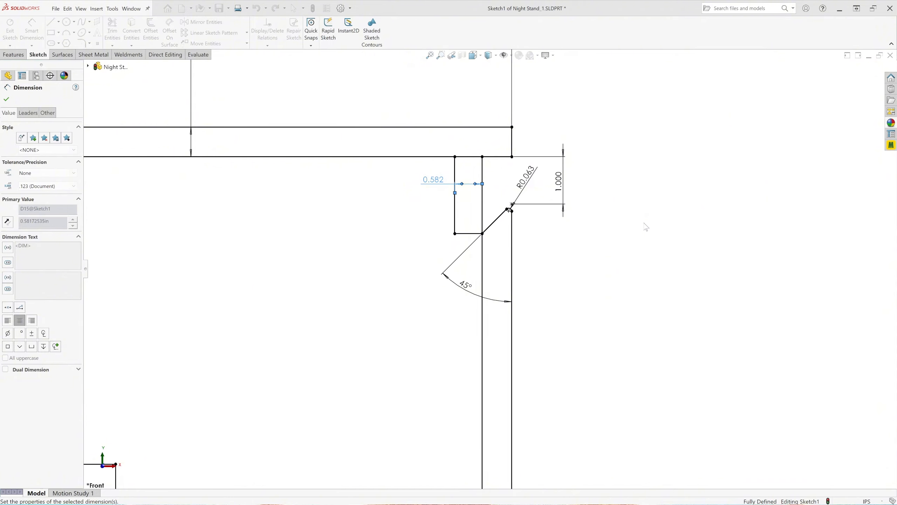
left_click(7, 99)
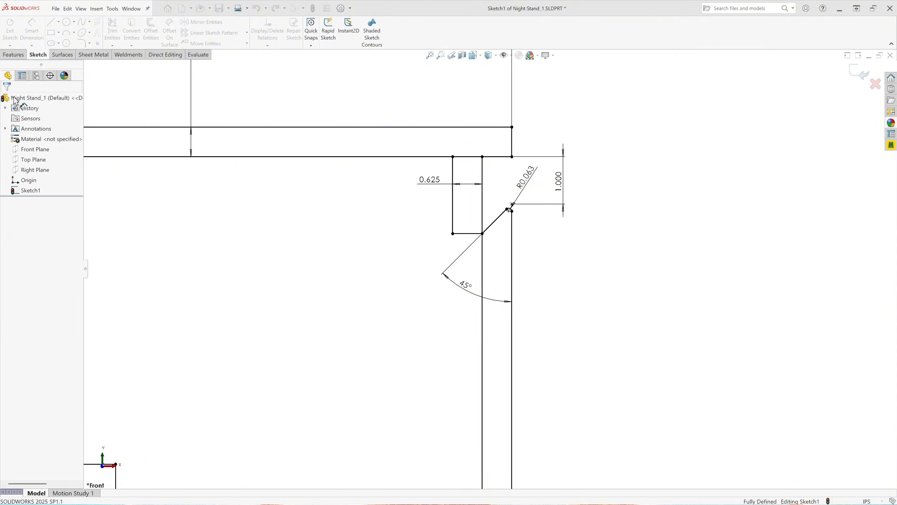
Start a Boss-Extrude of the completed profile sketch with a Mid Plane end condition and a depth of 16 in
key("f")
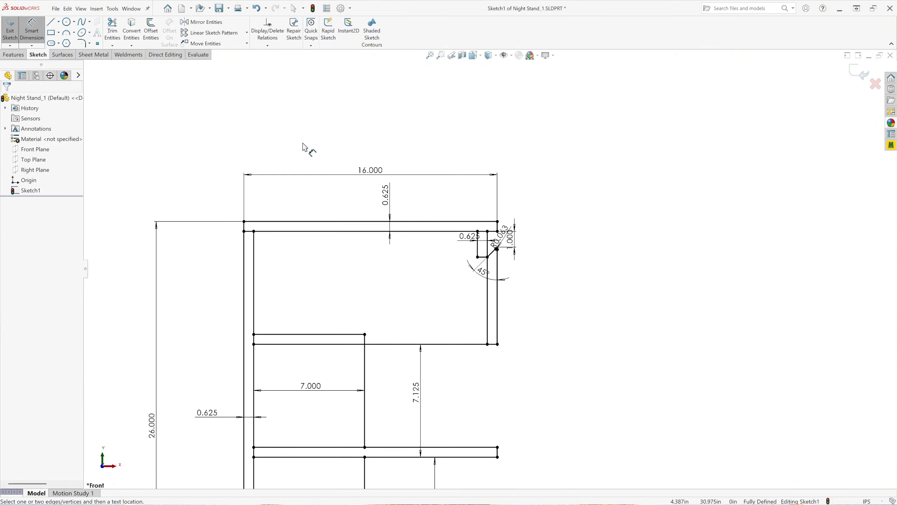
left_click(32, 30)
scroll(544, 238, "up", 7)
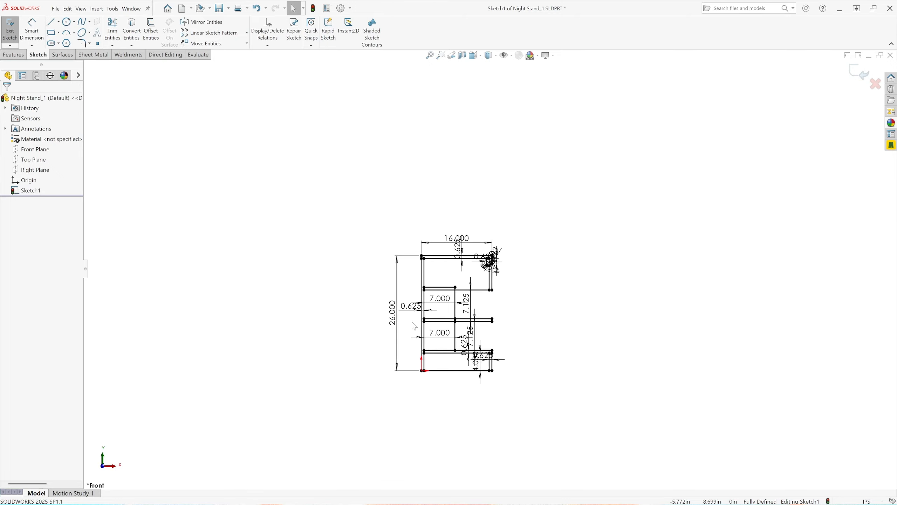
scroll(414, 326, "down", 7)
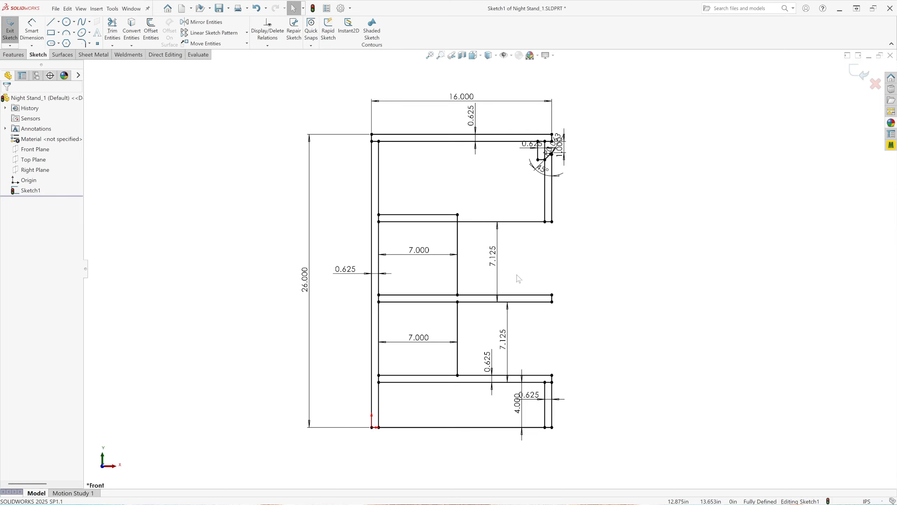
scroll(497, 300, "down", 2)
scroll(496, 299, "up", 2)
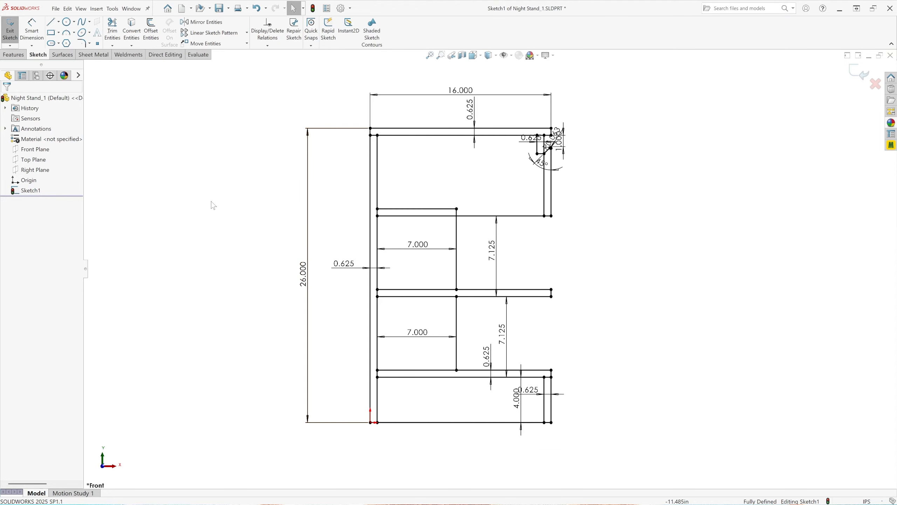
left_click(13, 54)
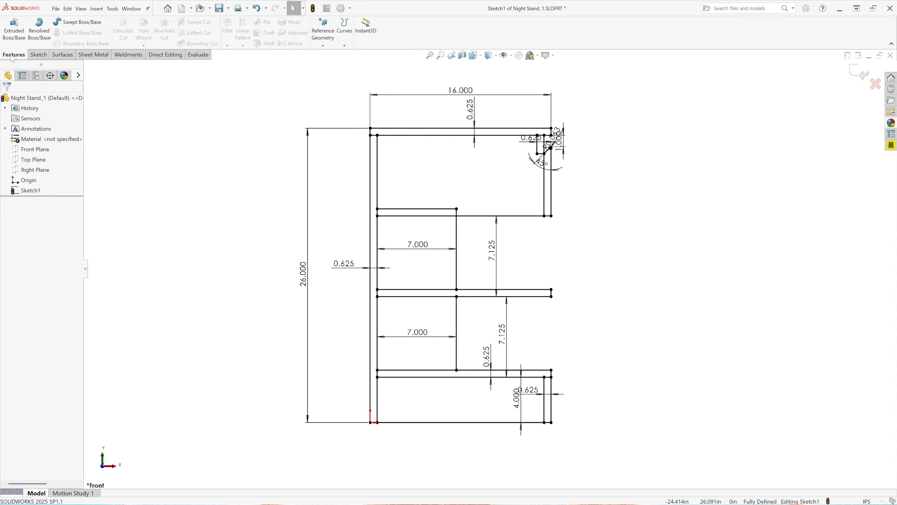
left_click(14, 33)
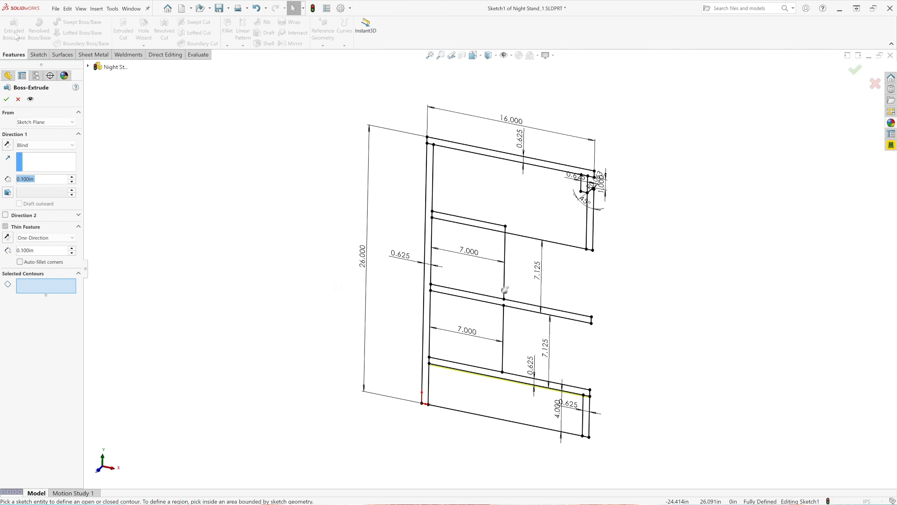
left_click(44, 181)
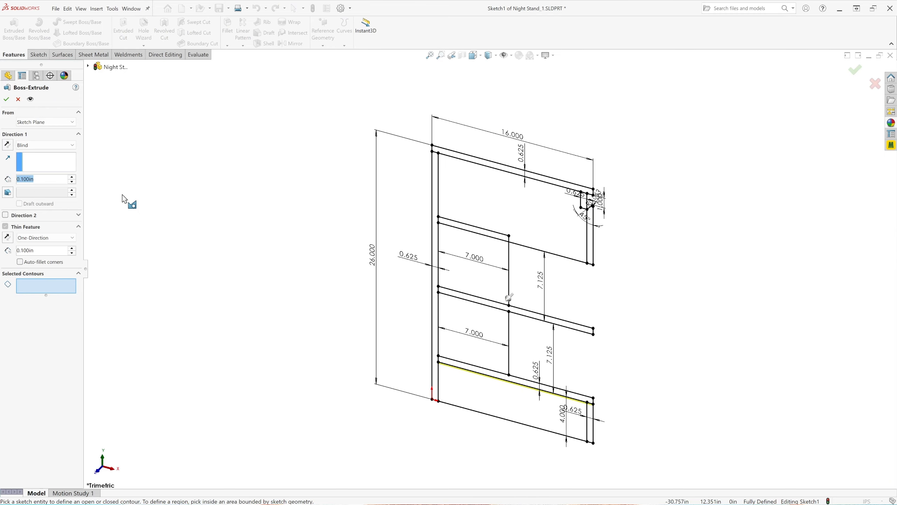
type("1")
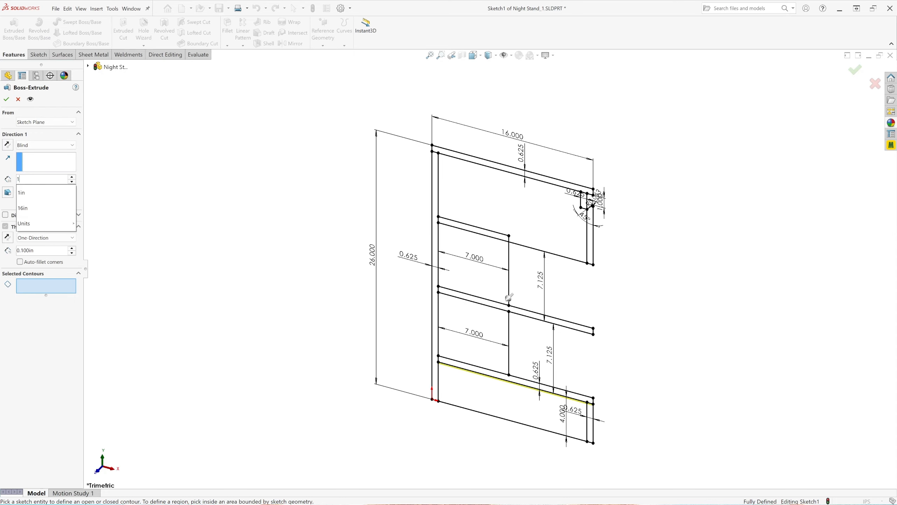
type("6")
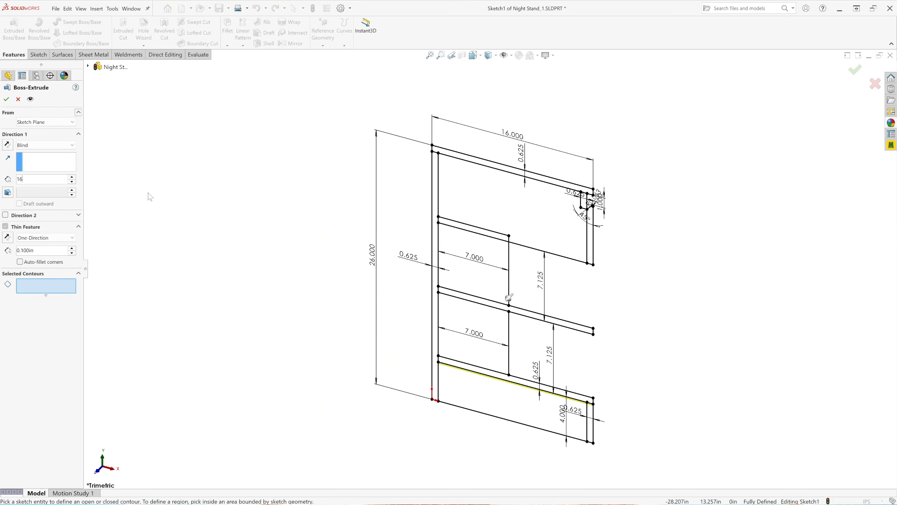
key("Return")
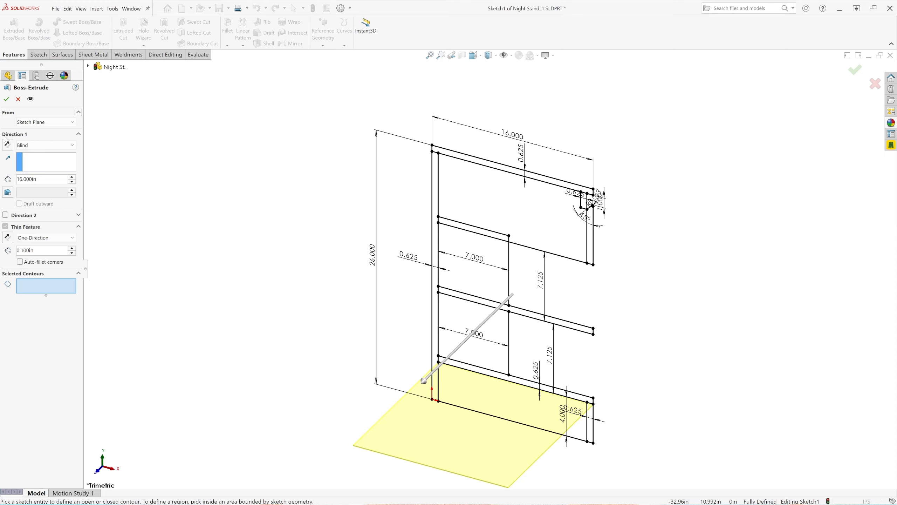
left_click(36, 145)
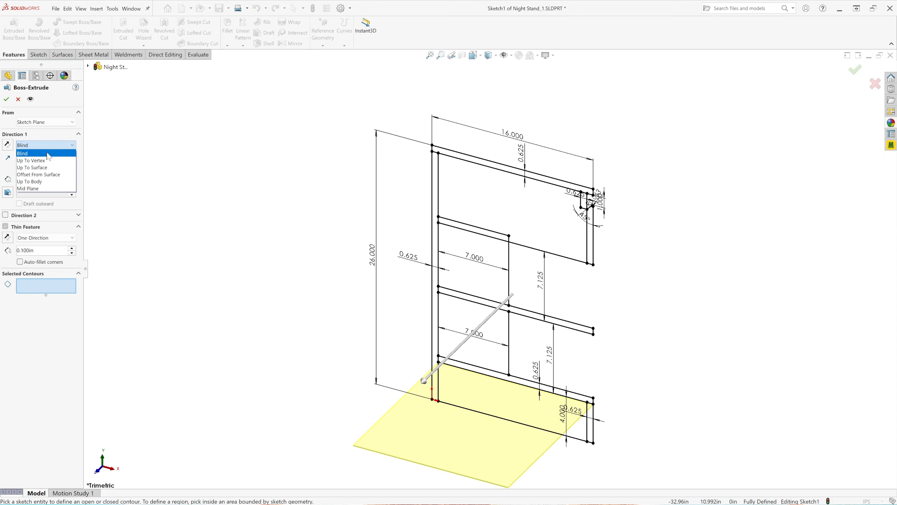
left_click(32, 187)
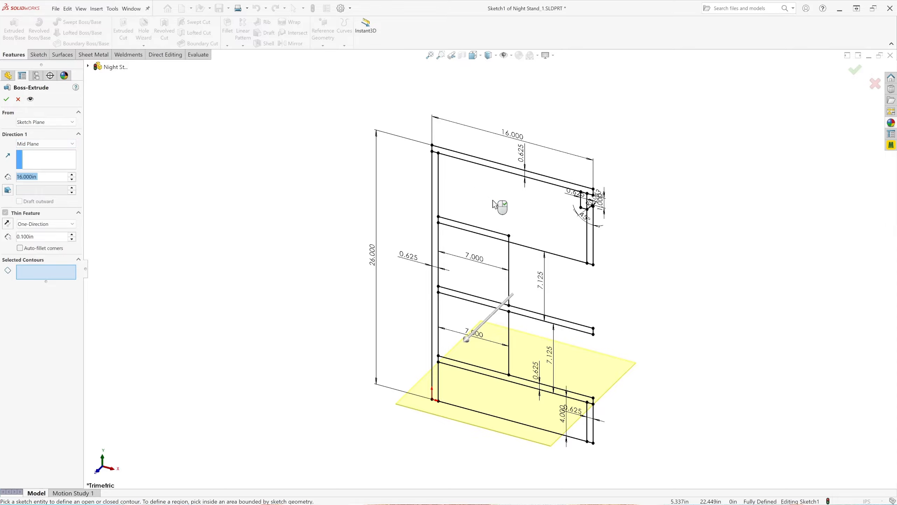
Extrude the top panel, middle shelf and bottom shelf regions of the profile as full solids, with Thin Feature turned off
left_click(477, 58)
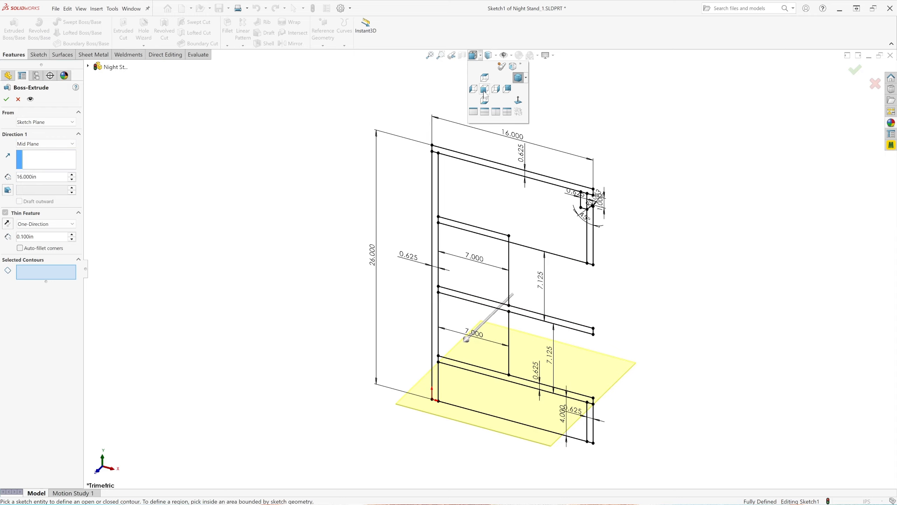
left_click(487, 91)
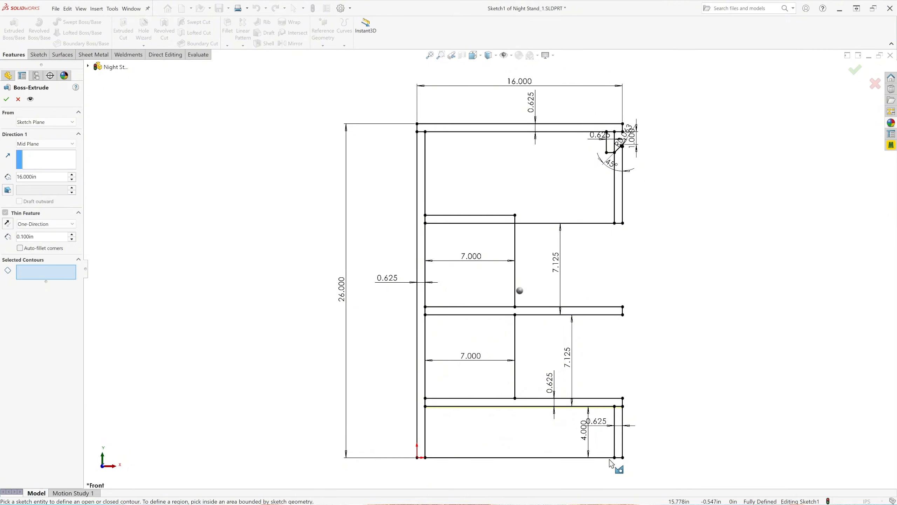
scroll(571, 380, "up", 1)
scroll(600, 362, "down", 1)
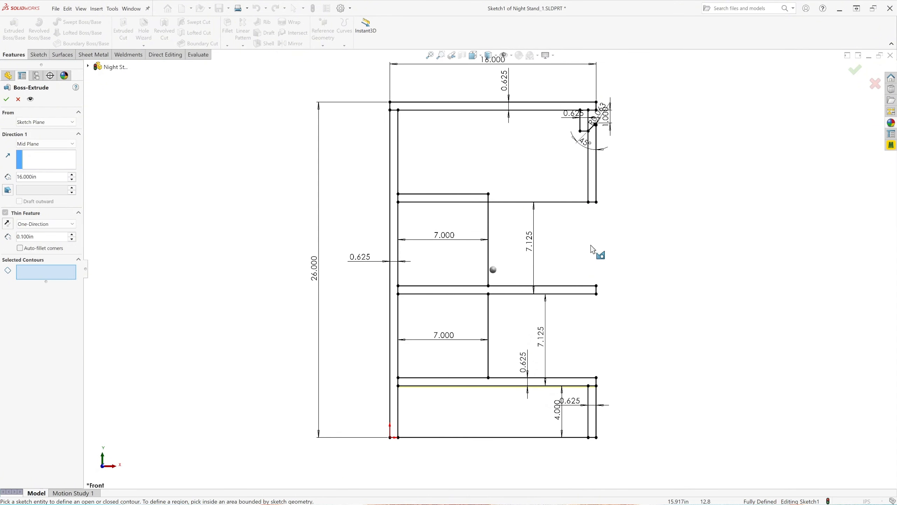
left_click(493, 107)
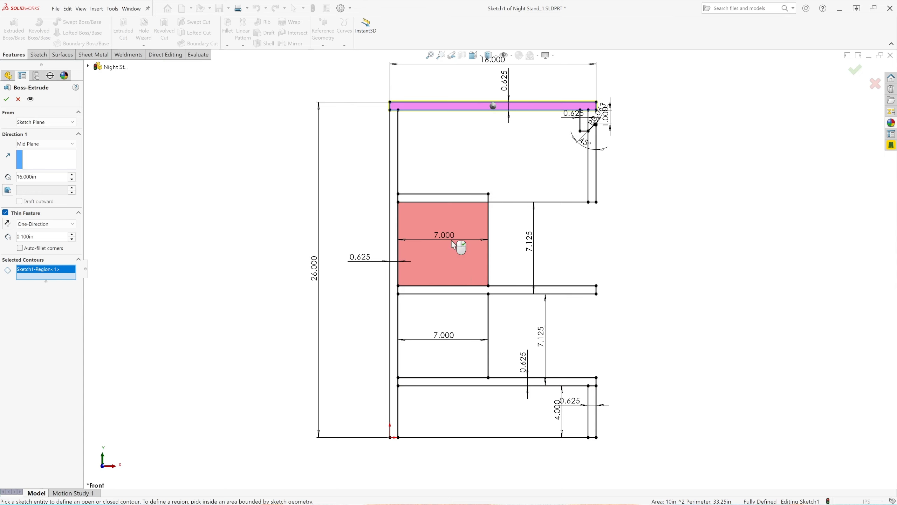
left_click(467, 290)
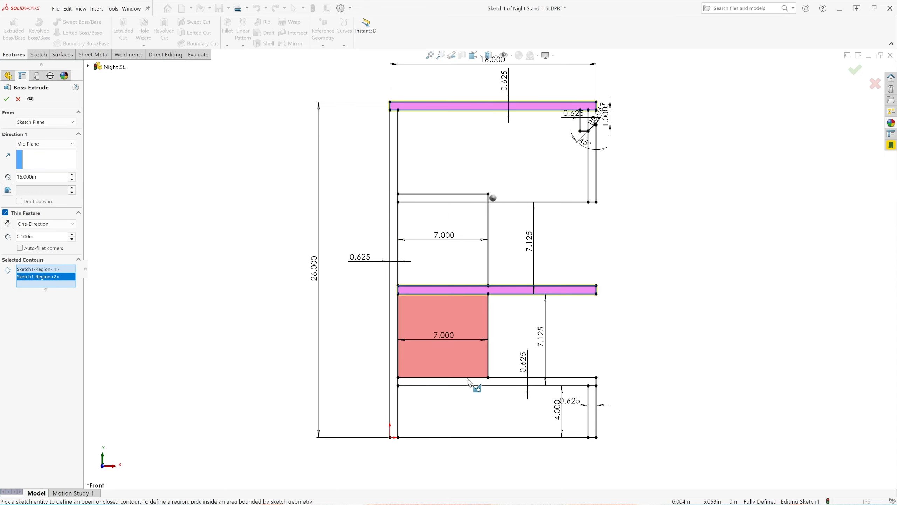
left_click(473, 381)
scroll(303, 313, "up", 3)
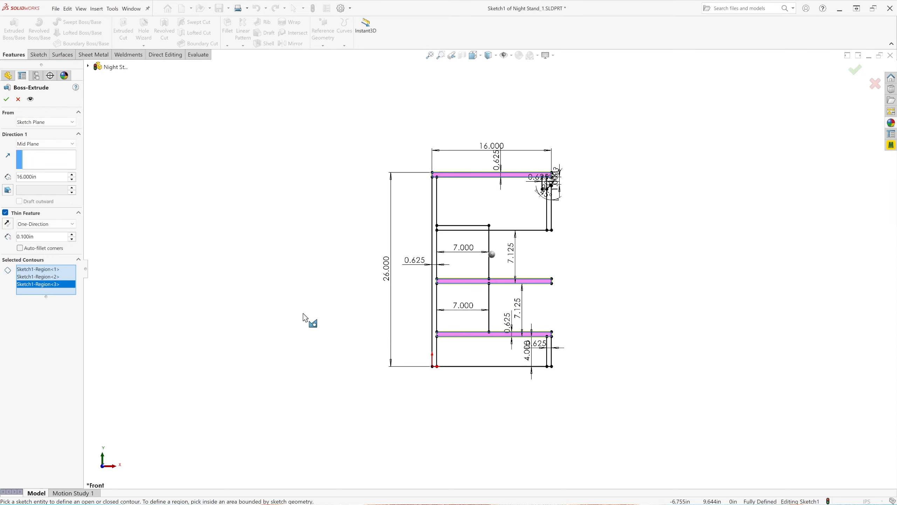
middle_click_drag(626, 252, 597, 299)
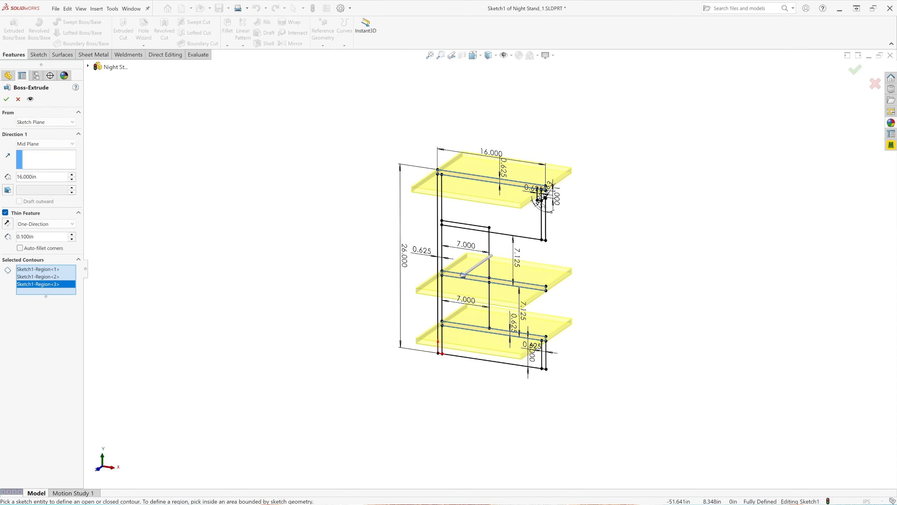
left_click(5, 212)
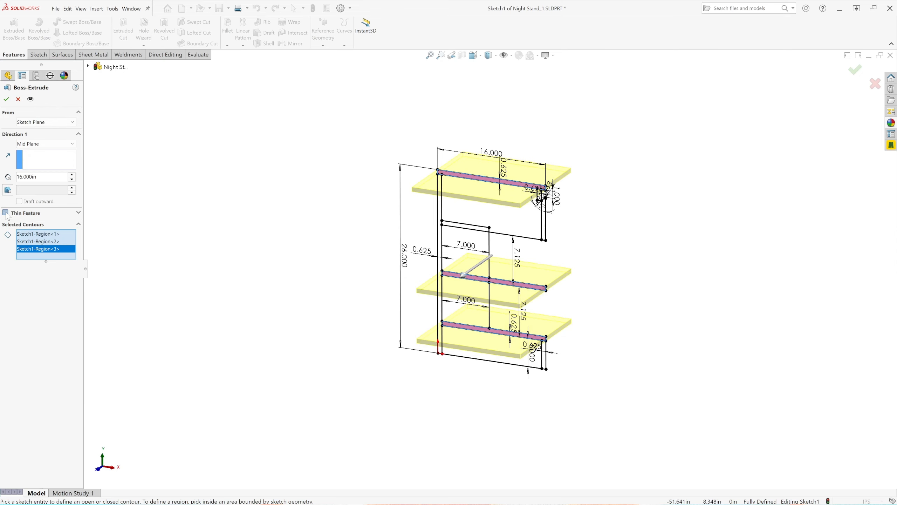
left_click(6, 100)
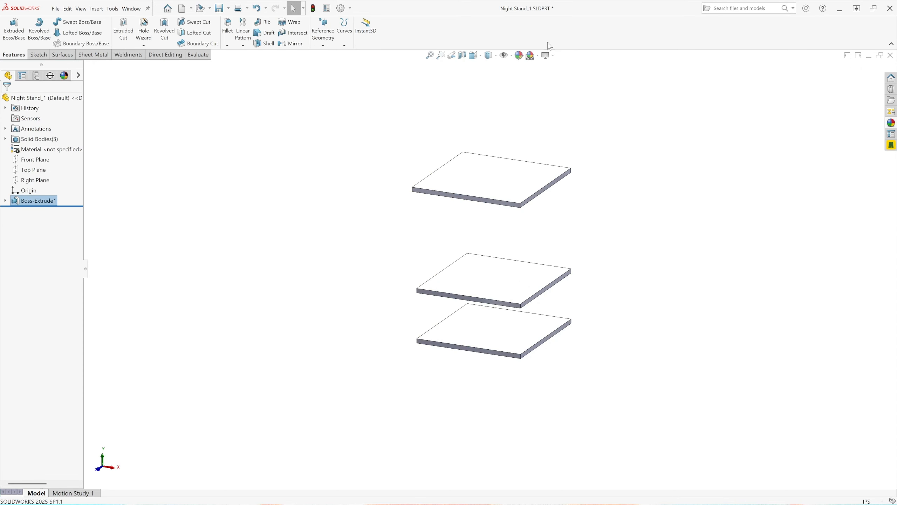
Change the view settings so the model's faces display with plain blue-grey shading
left_click(553, 58)
left_click(564, 65)
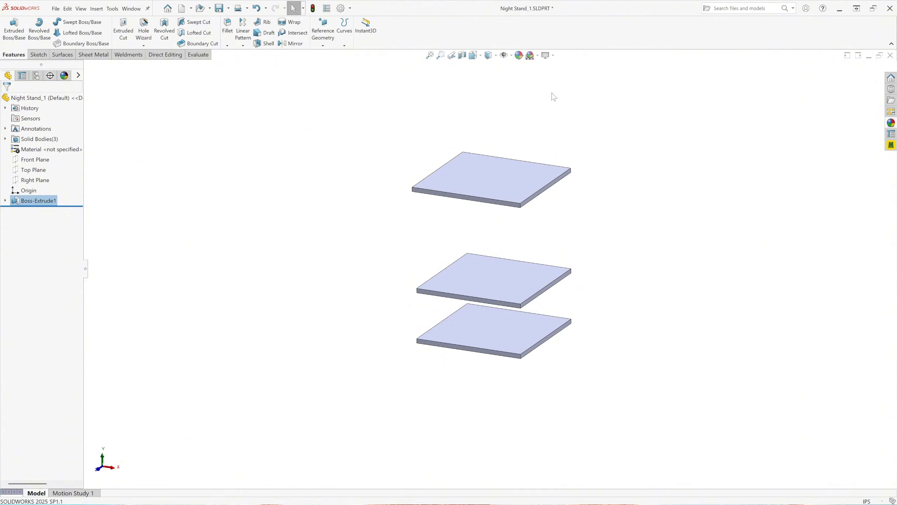
Start a second Mid Plane Boss-Extrude from the same profile sketch, with Merge result turned off
left_click(5, 201)
left_click(45, 214)
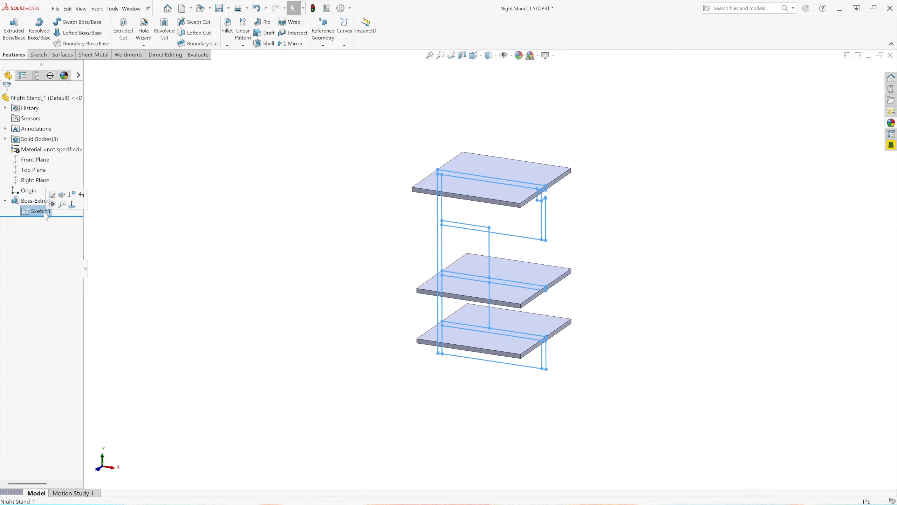
left_click(14, 27)
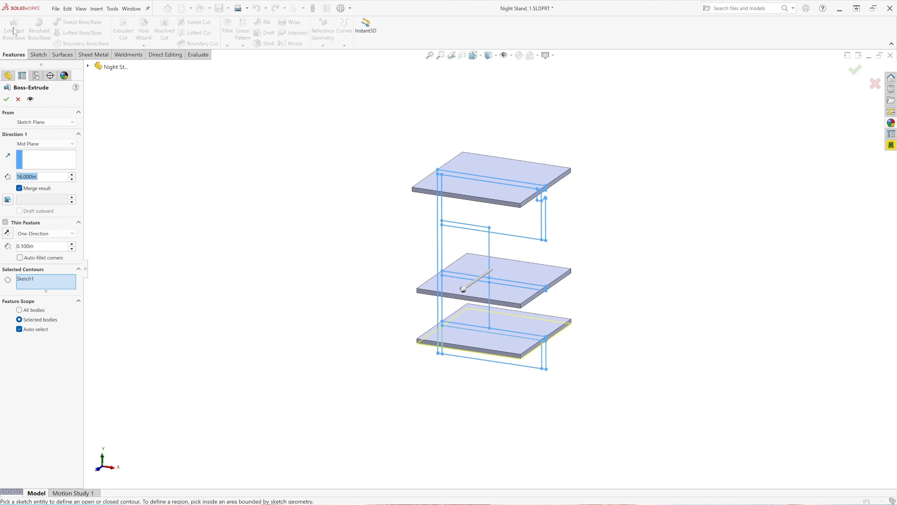
left_click(19, 188)
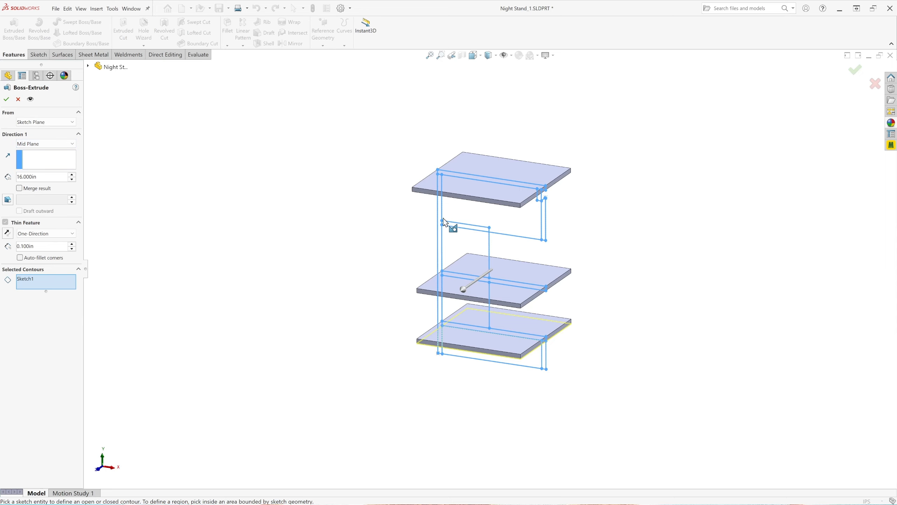
left_click(474, 55)
left_click(484, 89)
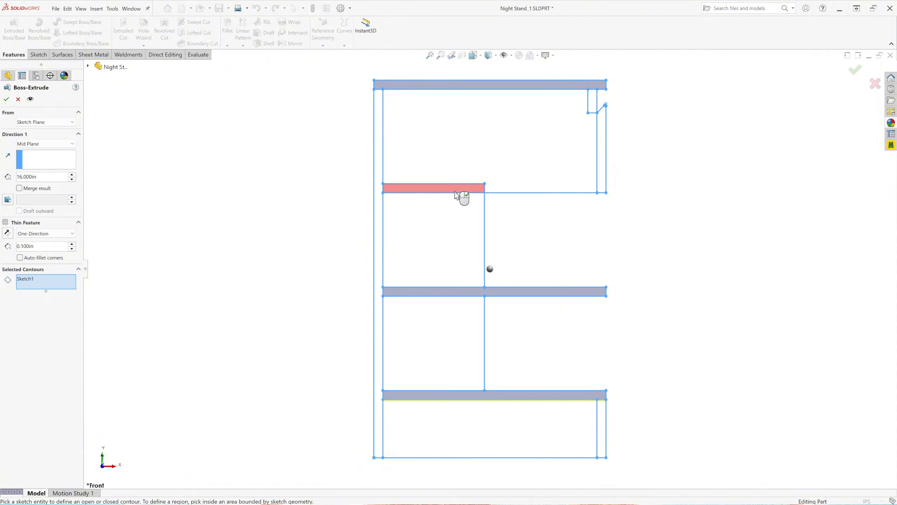
Extrude the full-height left panel, the bevelled upper right panel and the lower right panel regions as solids, with Thin Feature turned off
left_click(377, 126)
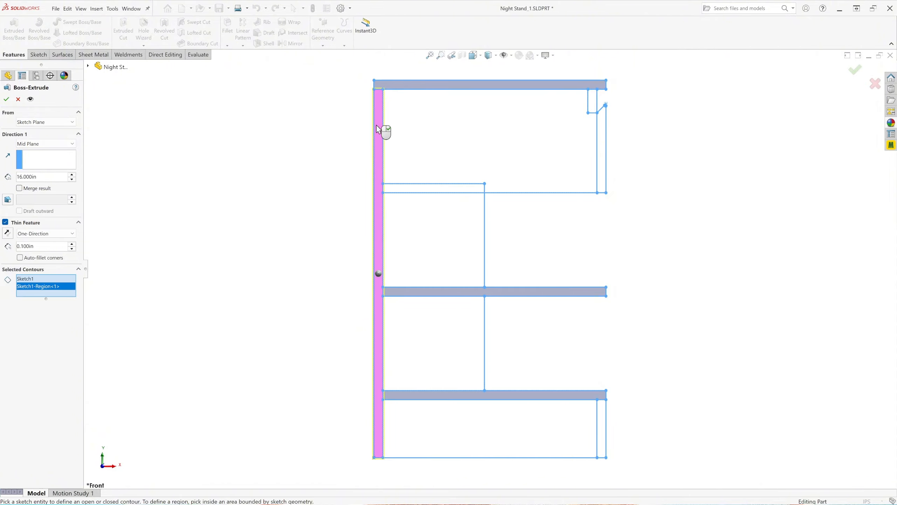
left_click(602, 136)
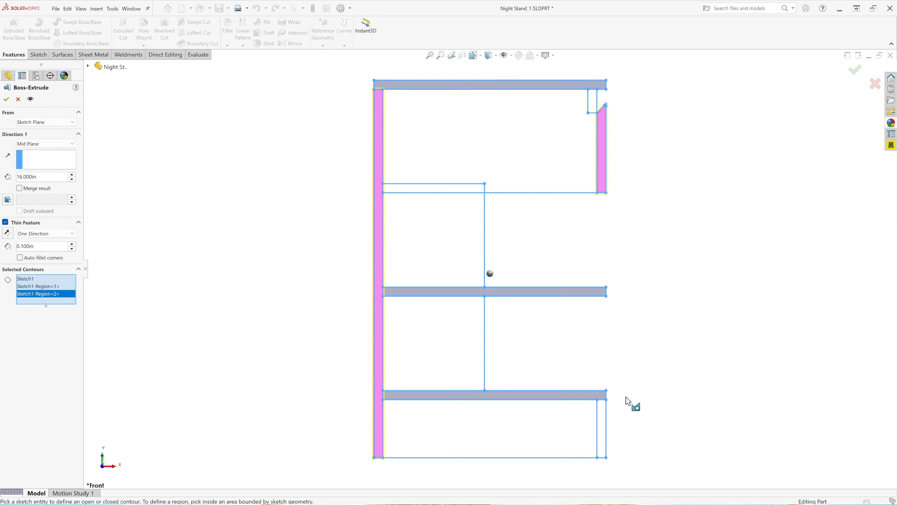
left_click(603, 432)
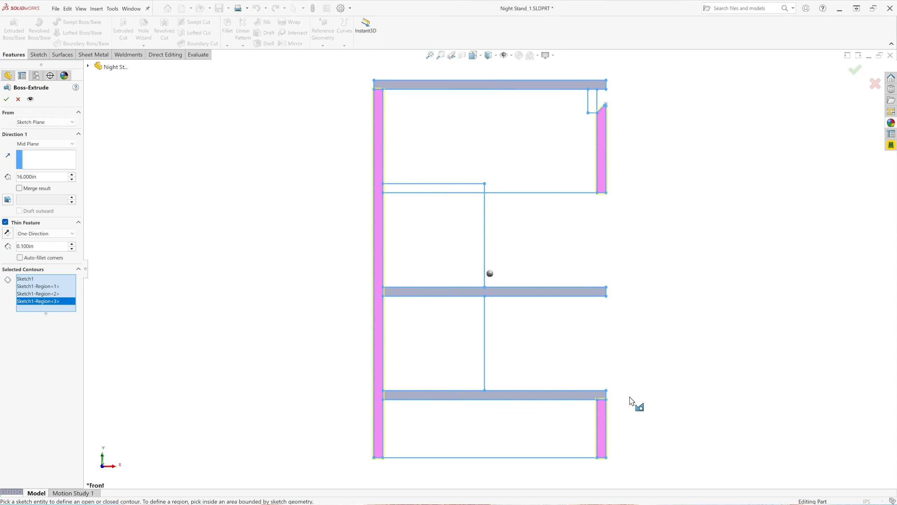
scroll(629, 339, "down", 3)
middle_click_drag(607, 287, 592, 326)
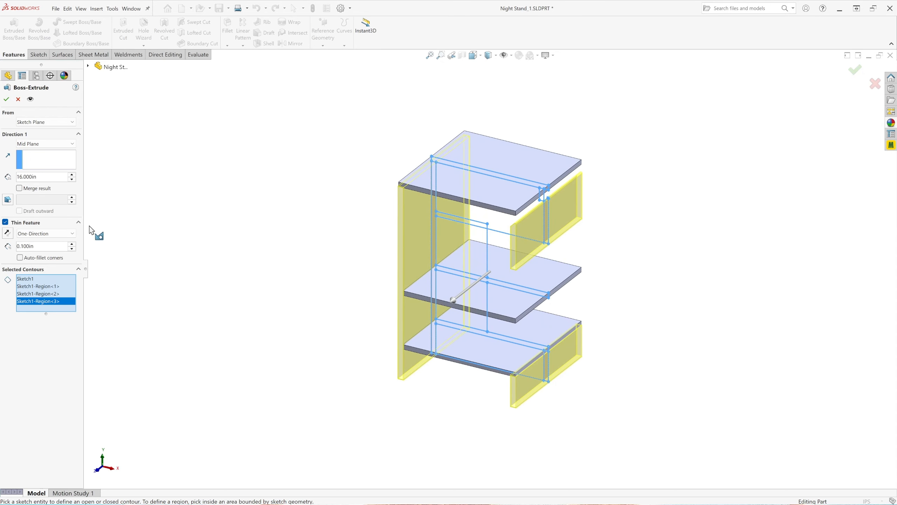
left_click(5, 222)
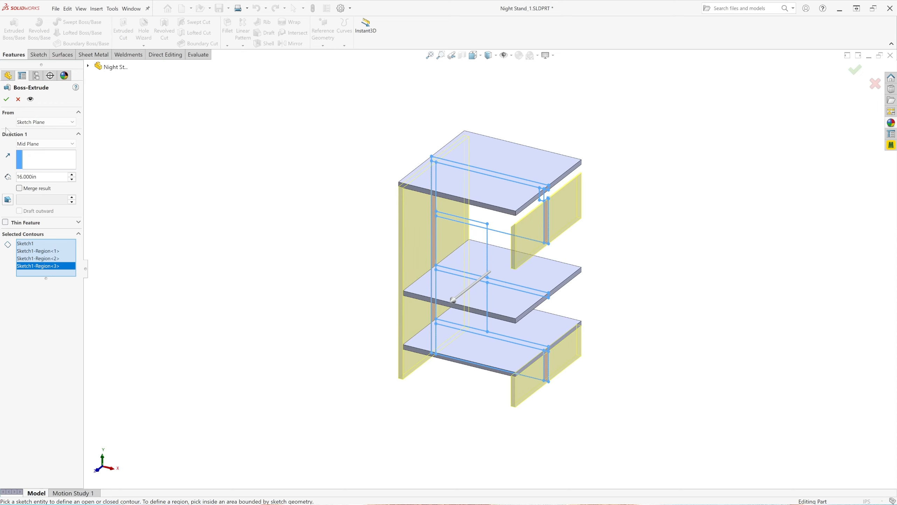
left_click(6, 100)
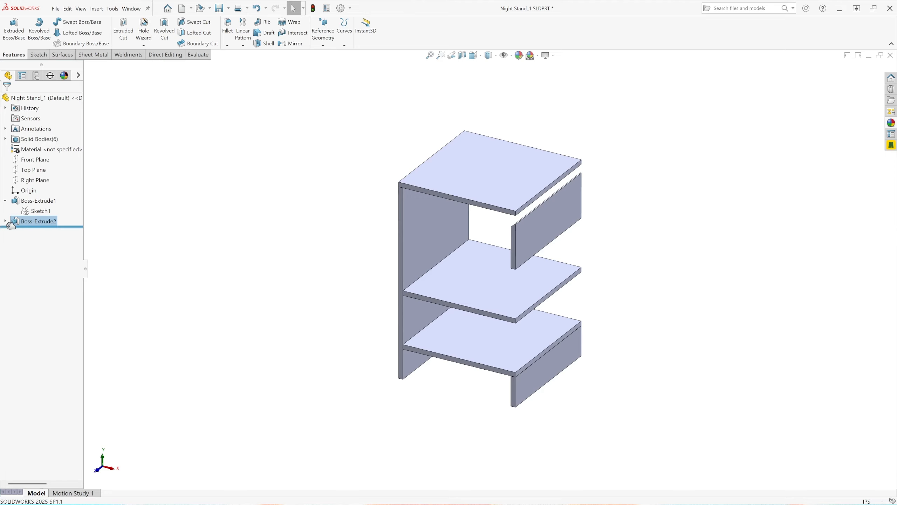
Start another Mid Plane Boss-Extrude from the same profile sketch, with Merge result turned off and the depth set to 14.750 in
left_click(41, 210)
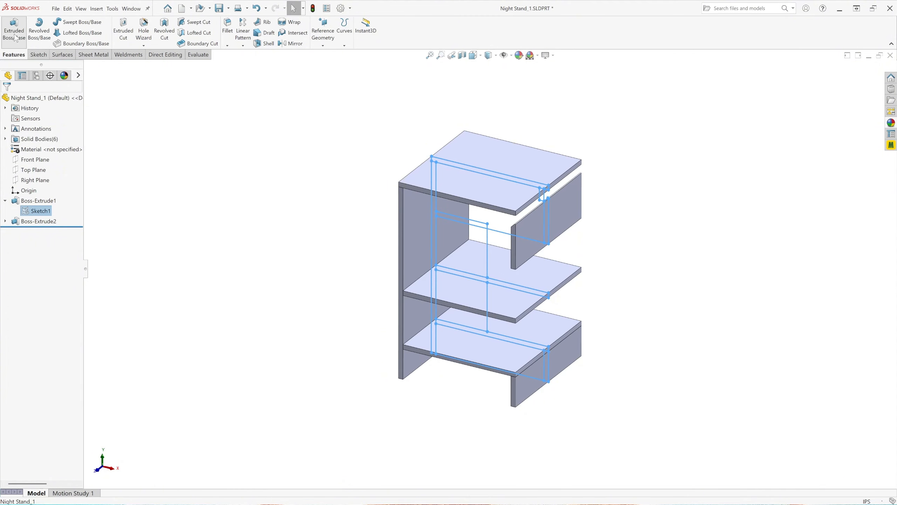
left_click(26, 38)
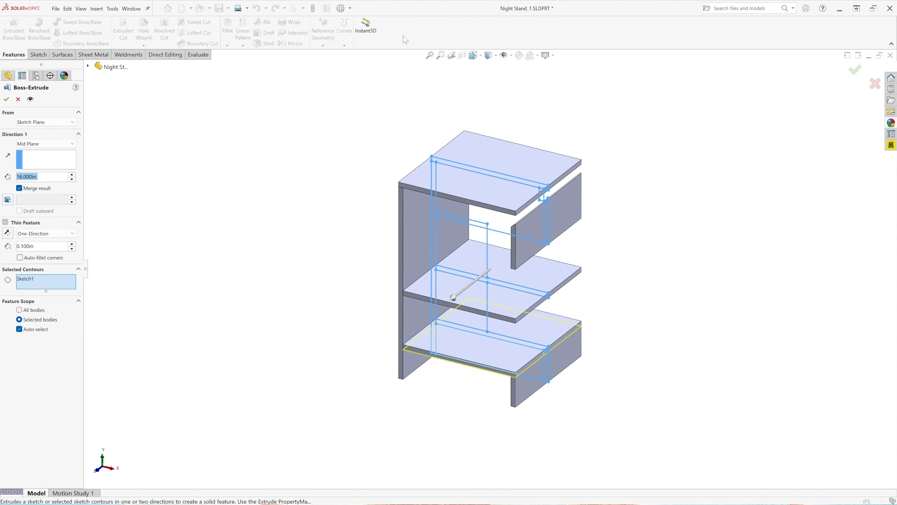
left_click(481, 57)
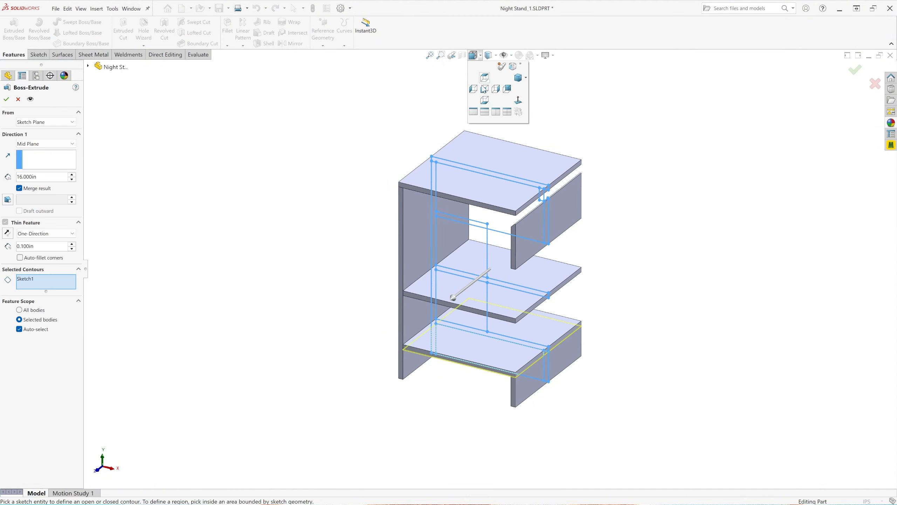
left_click(484, 93)
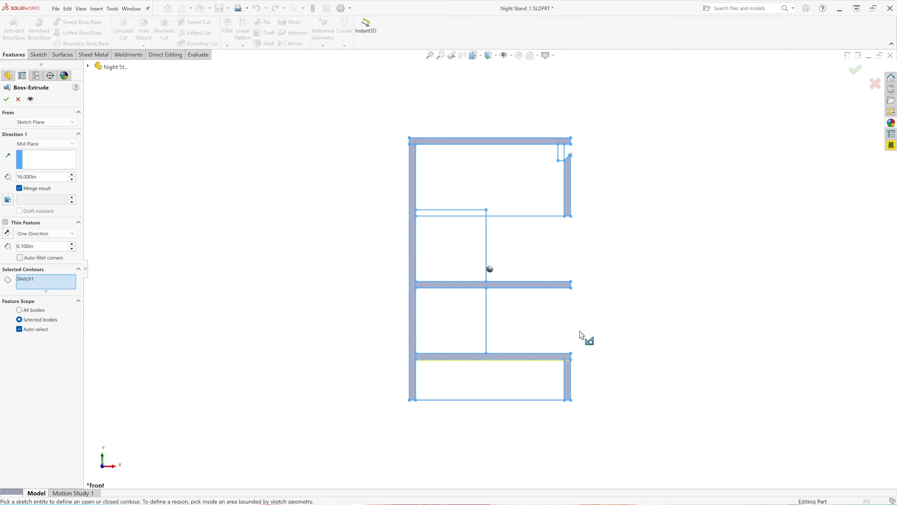
scroll(576, 339, "down", 2)
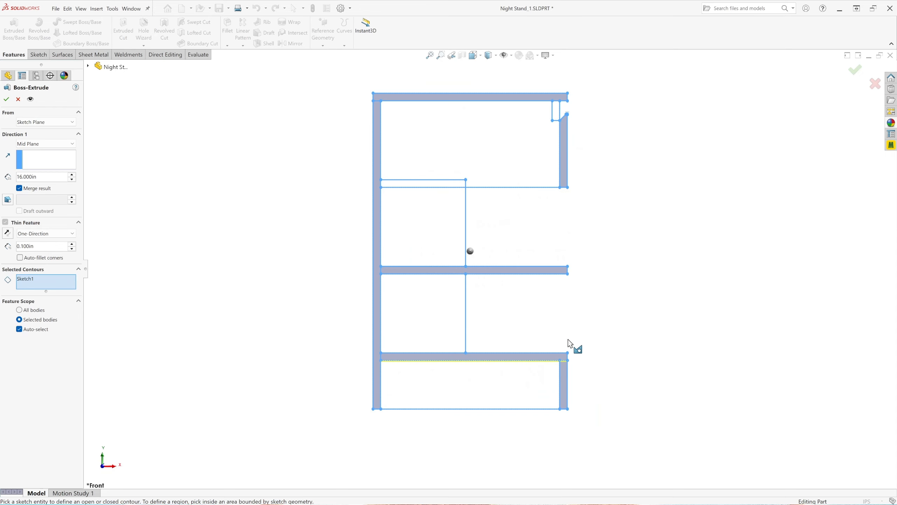
left_click(19, 188)
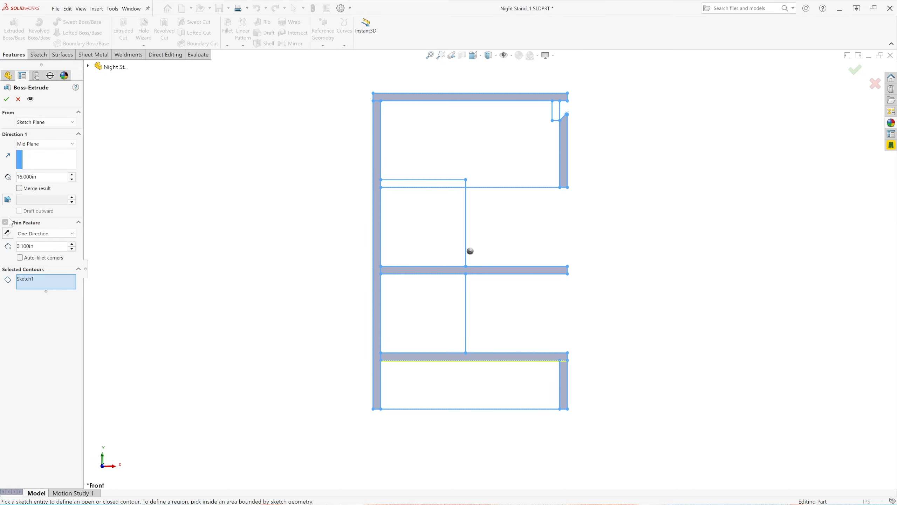
double_click(27, 176)
type("14")
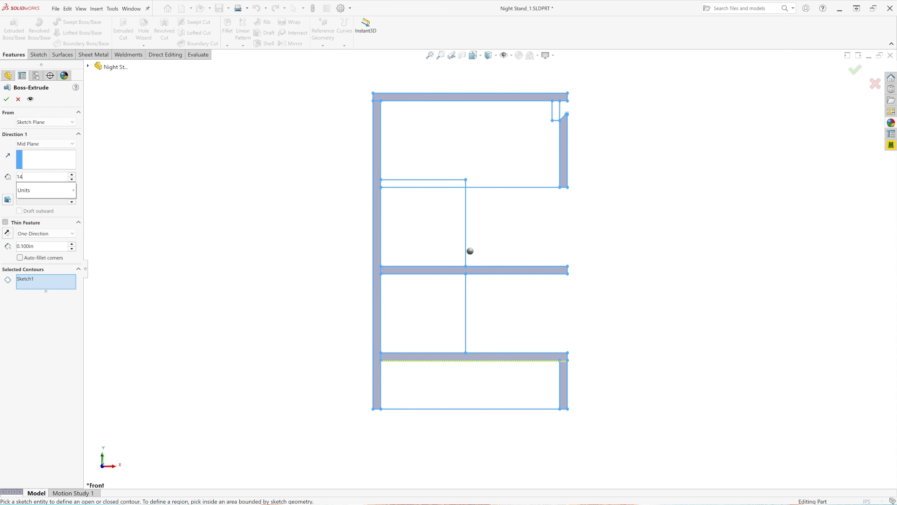
type(".7")
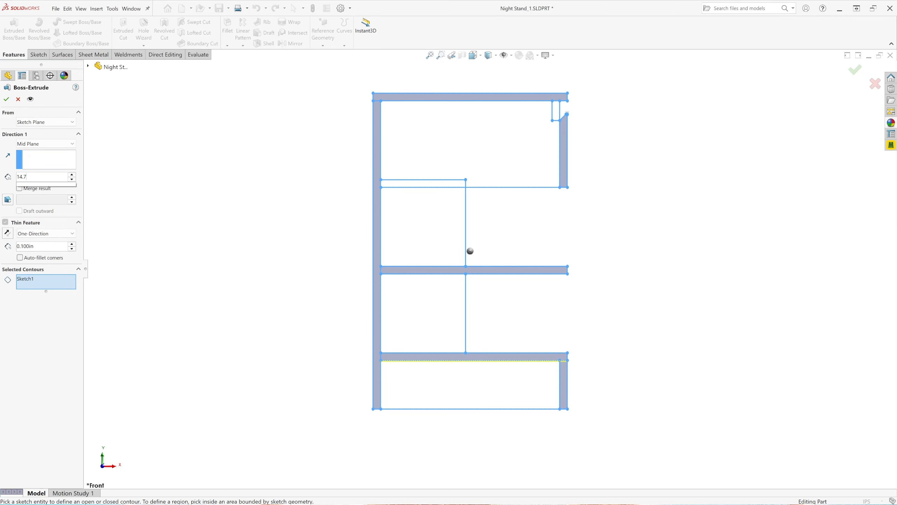
type("50")
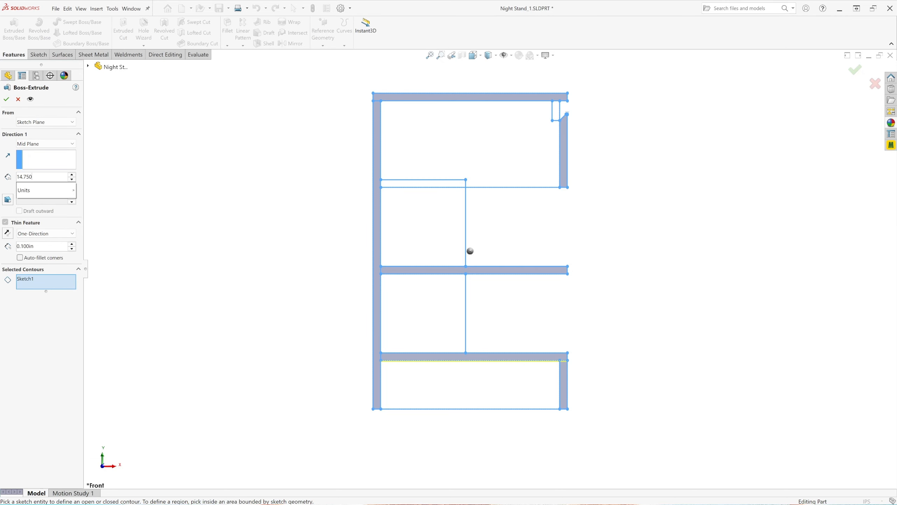
key("Return")
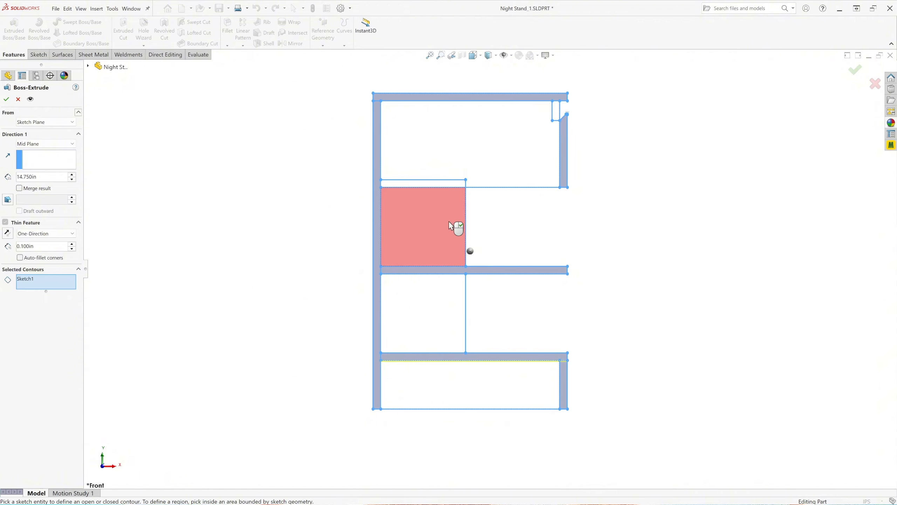
Extrude the short upper shelf region and the small vertical strip under the top panel as solids, with Thin Feature turned off
left_click(451, 184)
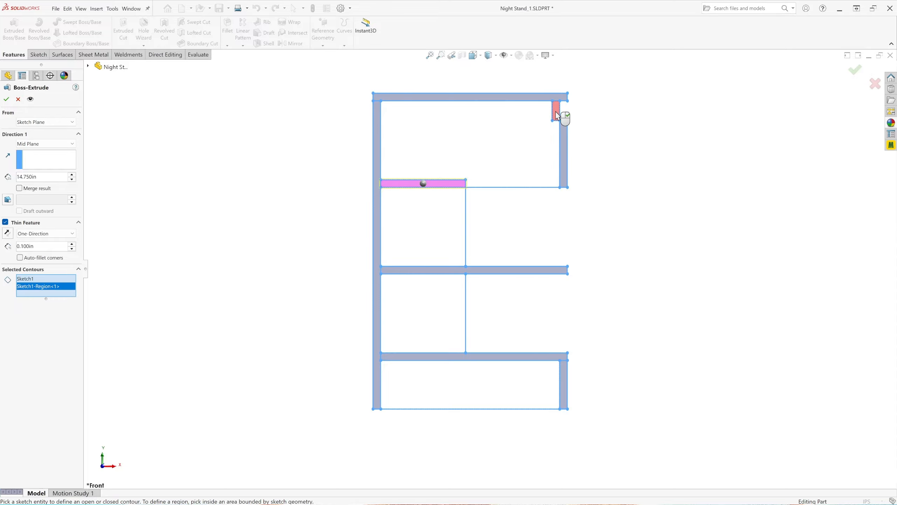
left_click(556, 112)
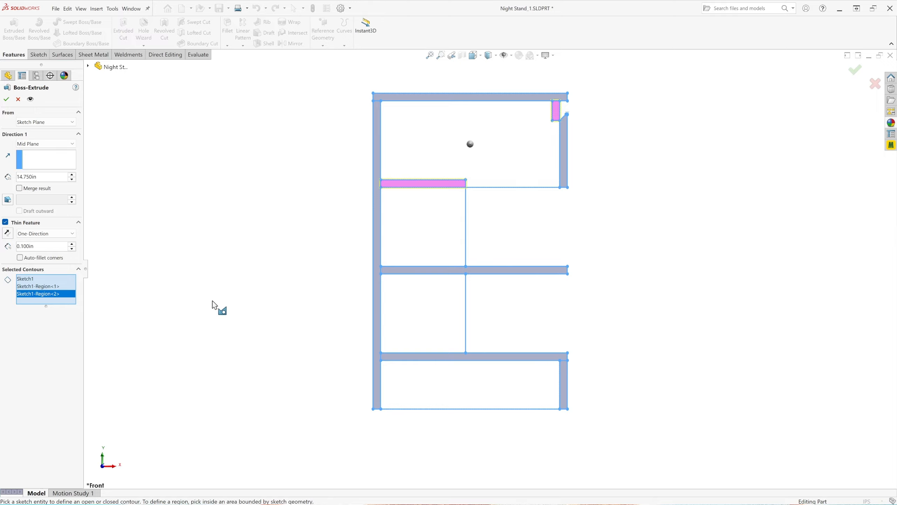
left_click(5, 222)
mouse_move(220, 249)
middle_mouse_down()
mouse_move(330, 247)
mouse_move(270, 252)
mouse_move(281, 272)
middle_mouse_up()
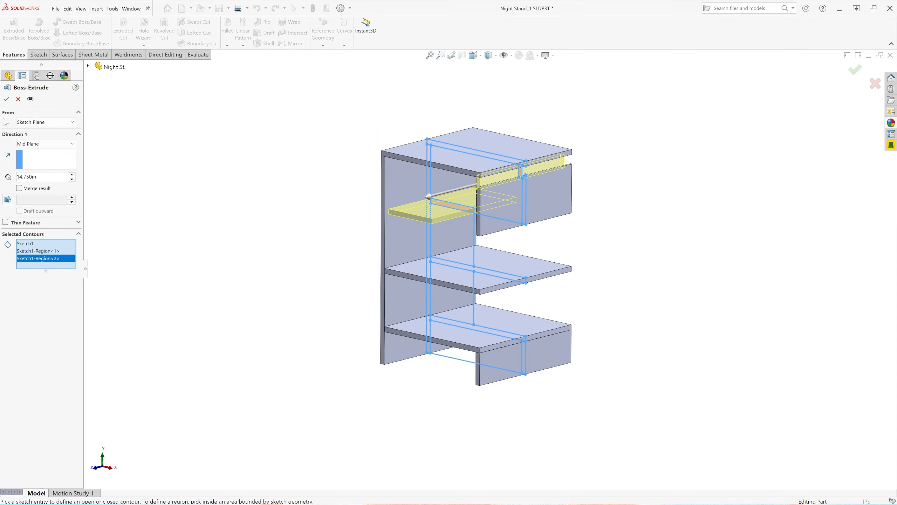
left_click(7, 100)
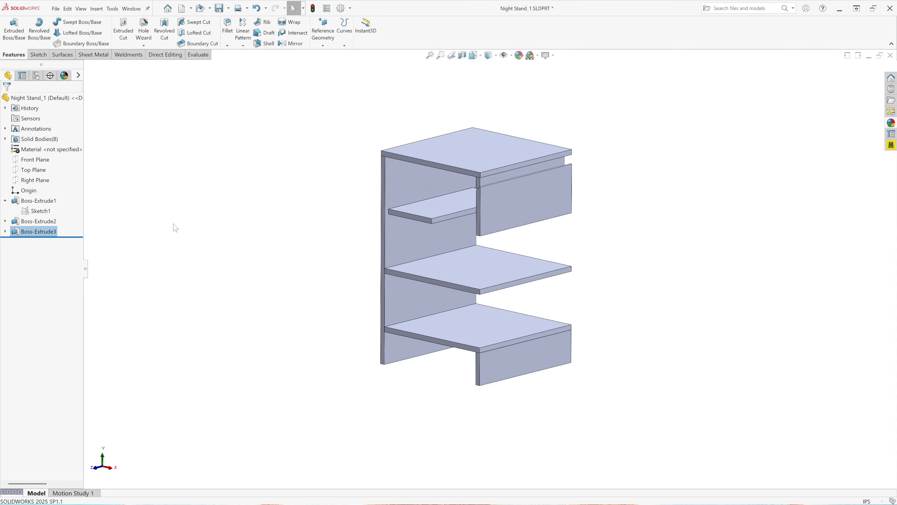
Start a Mid Plane Boss-Extrude from the profile sketch again, with Merge result turned off and a depth of 0.625 in
left_click(41, 211)
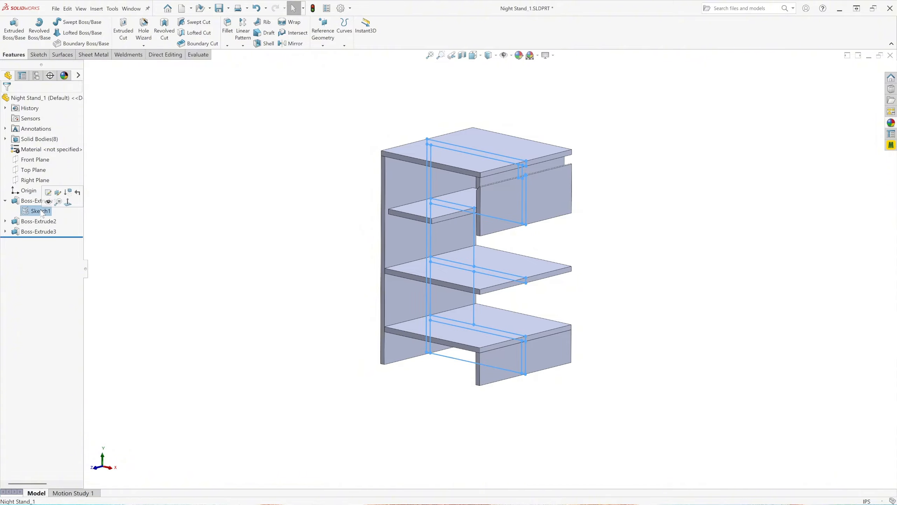
left_click(14, 32)
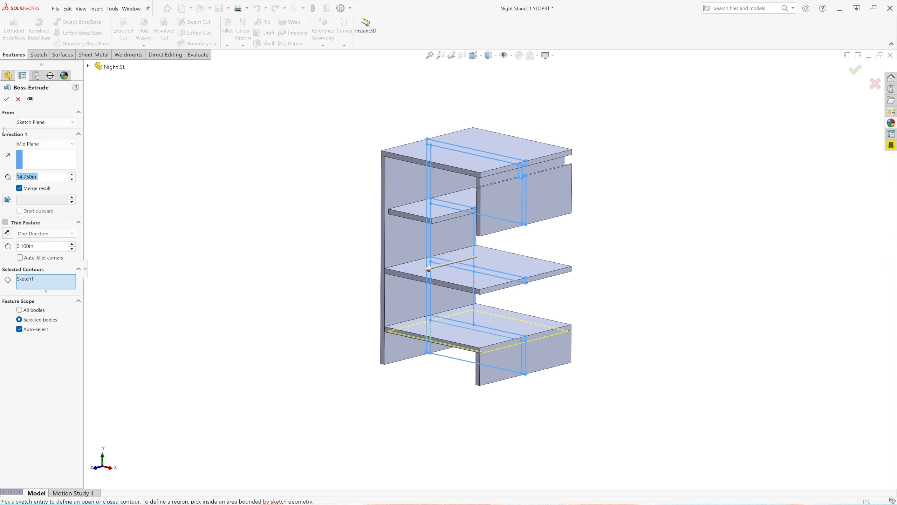
left_click(25, 189)
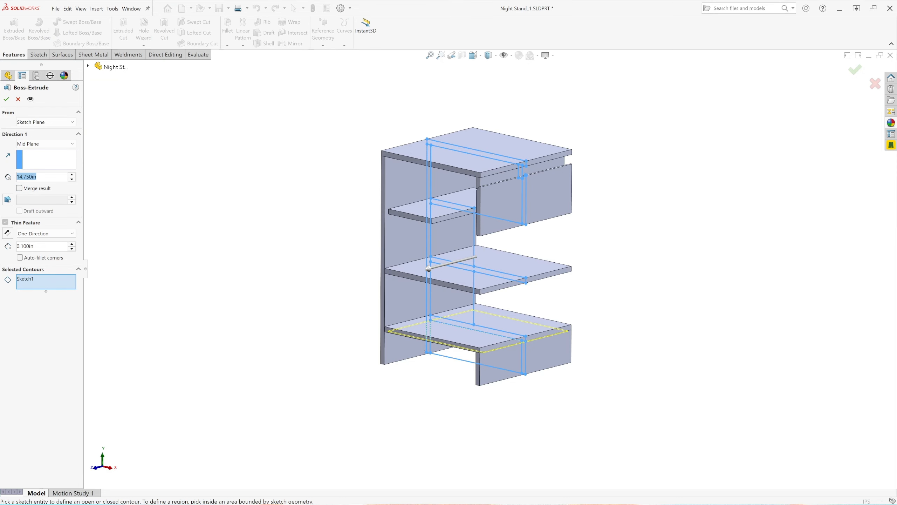
type(".")
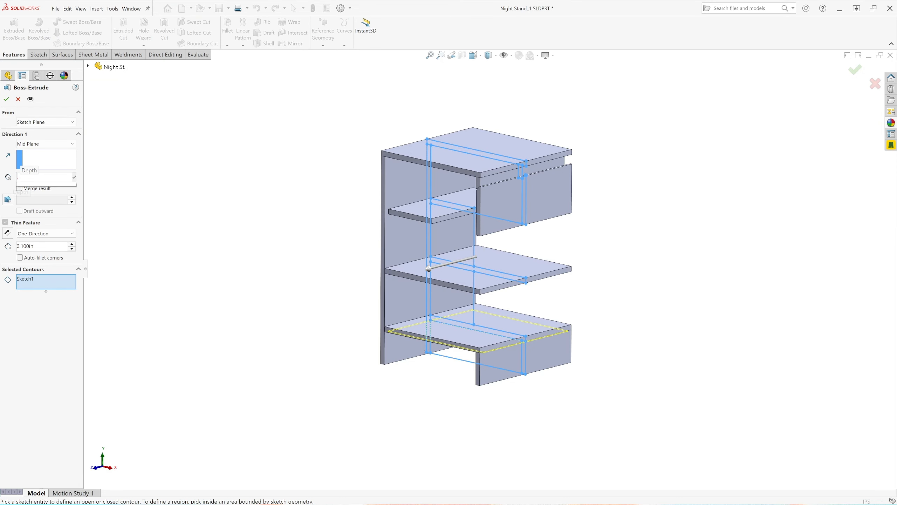
type("62")
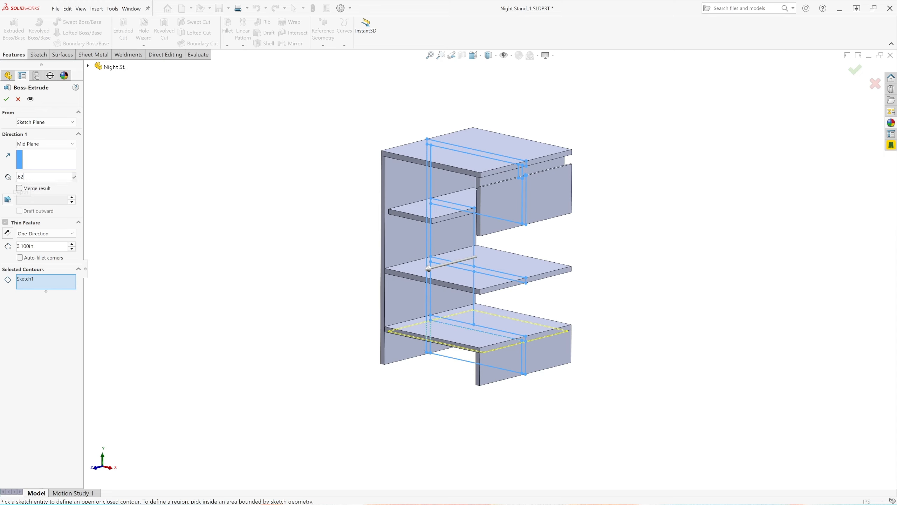
type("5")
key("Return")
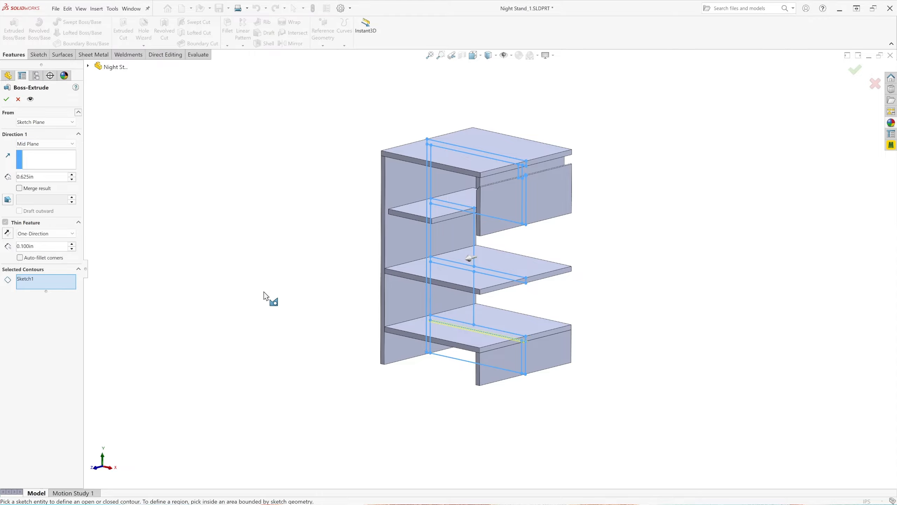
Extrude the two divider regions above and below the middle shelf, beside the left panel, as solids with Thin Feature turned off
left_click(473, 55)
left_click(485, 93)
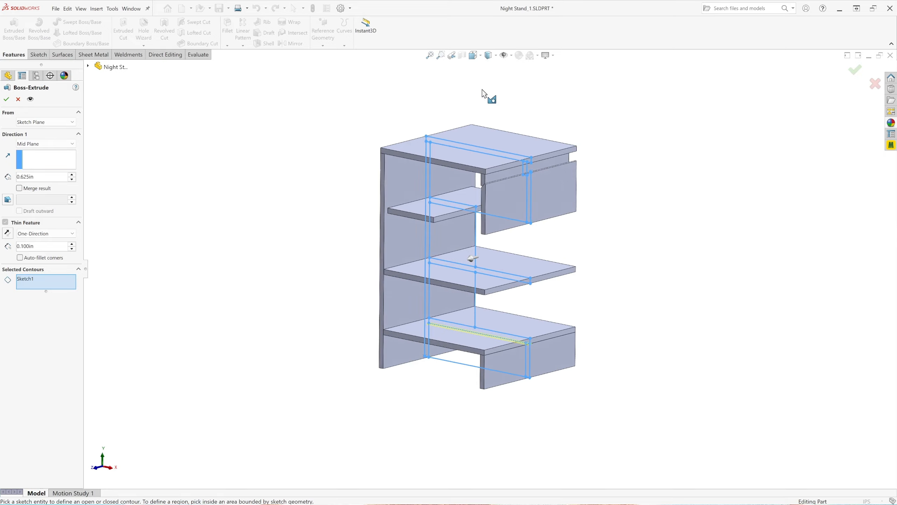
left_click(454, 250)
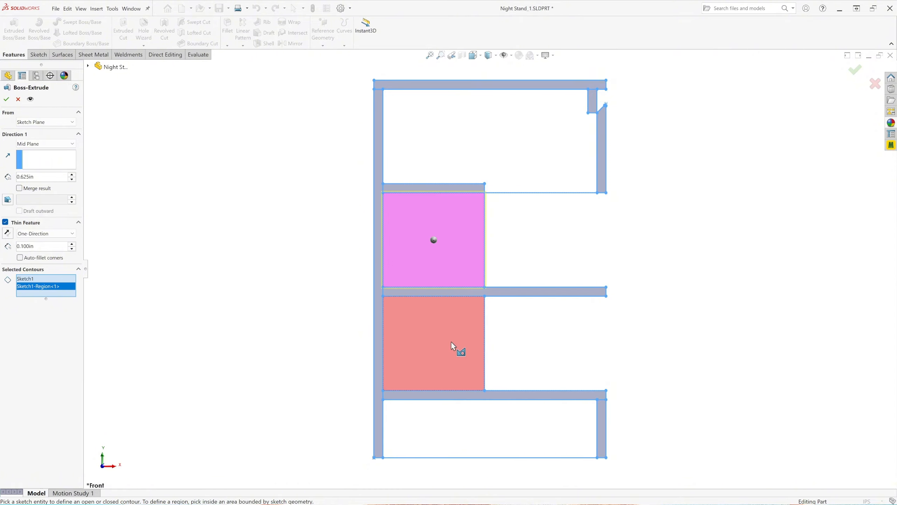
left_click(452, 343)
key("z")
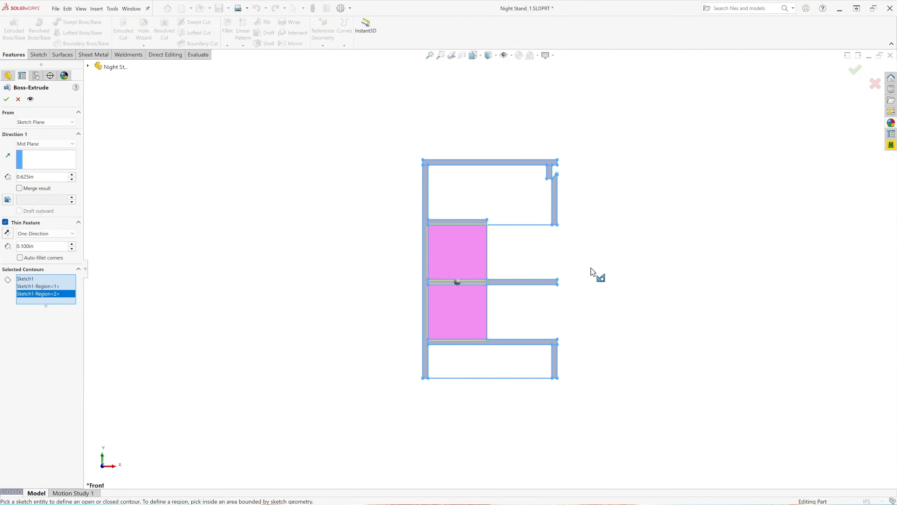
middle_click_drag(622, 272, 571, 294)
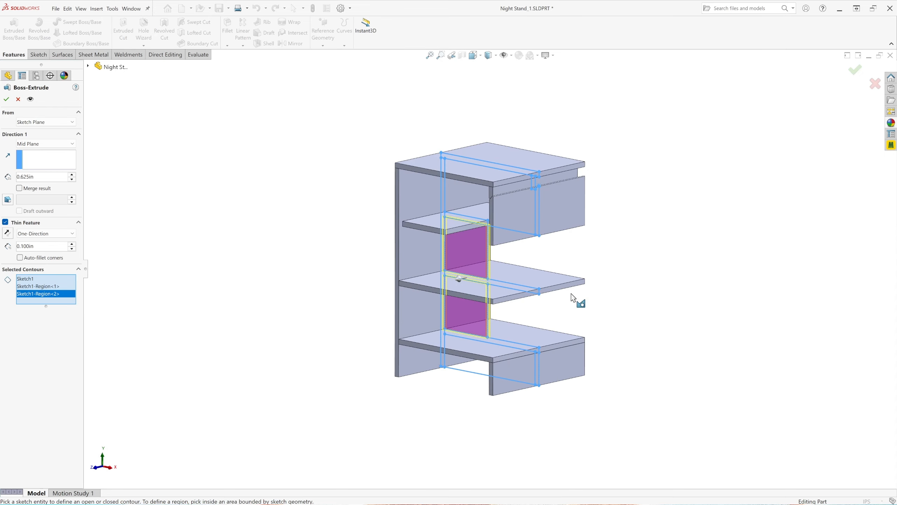
left_click(6, 222)
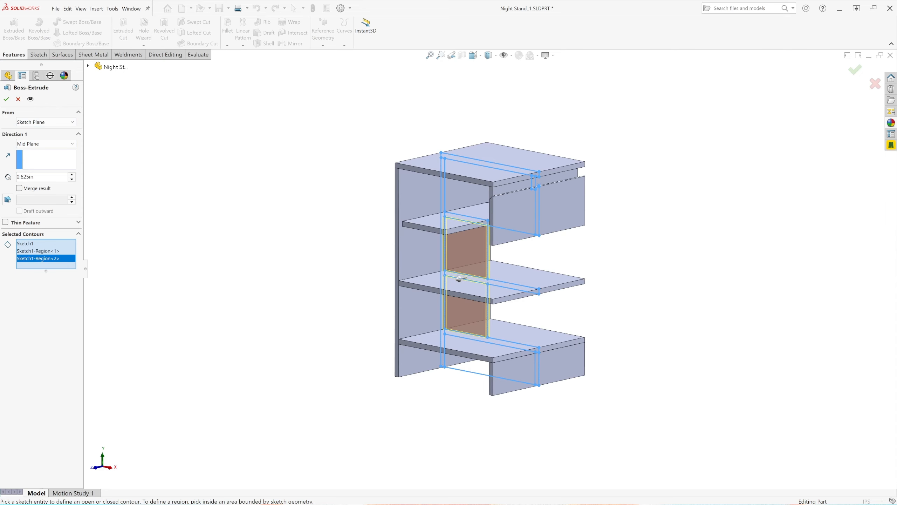
left_click(6, 99)
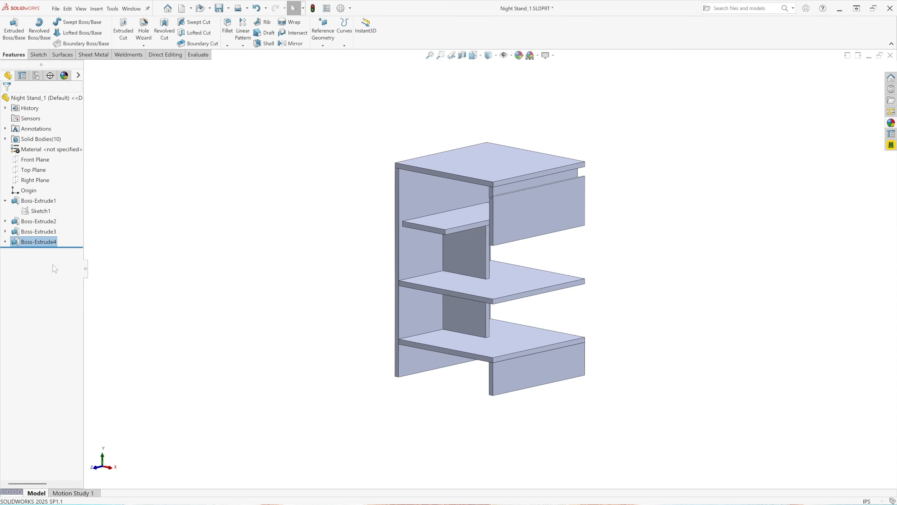
Start a Boss-Extrude from the profile sketch again, with Merge result turned off and a Blind end condition at 0.625 in
left_click(37, 211)
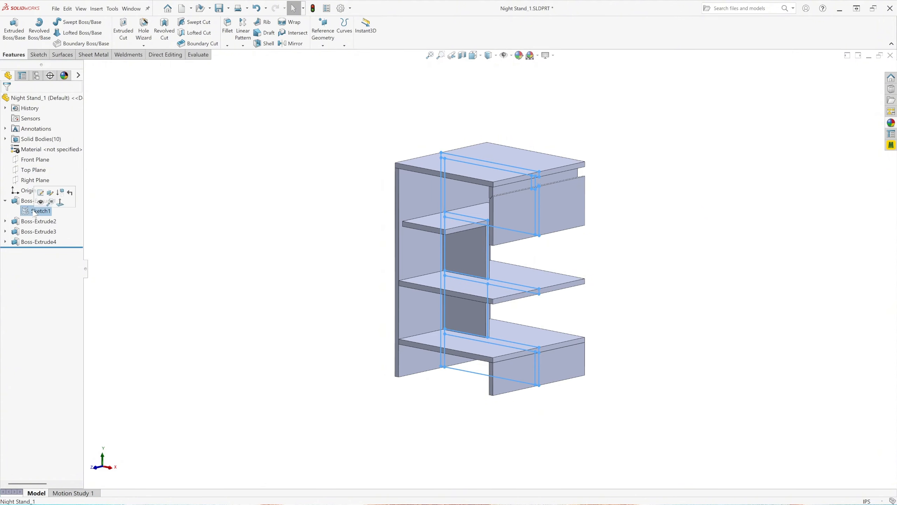
left_click(11, 35)
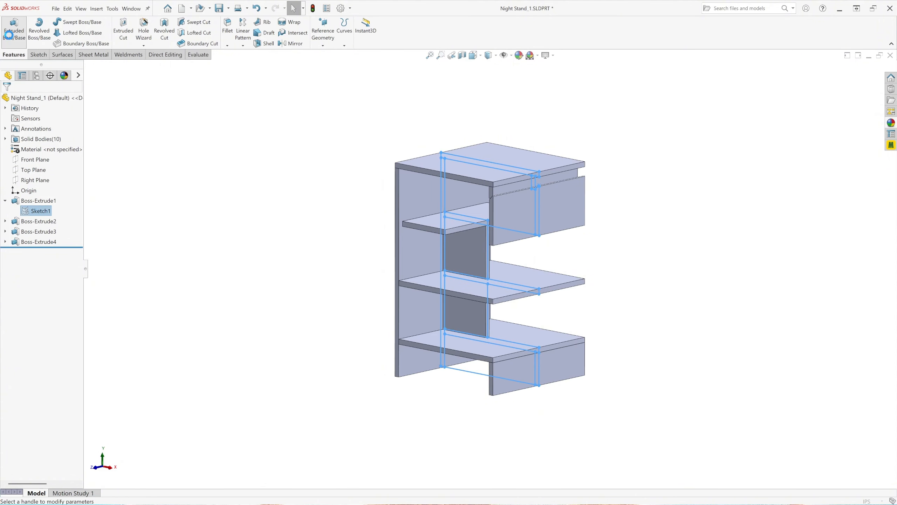
left_click(473, 55)
left_click(488, 95)
scroll(272, 315, "up", 3)
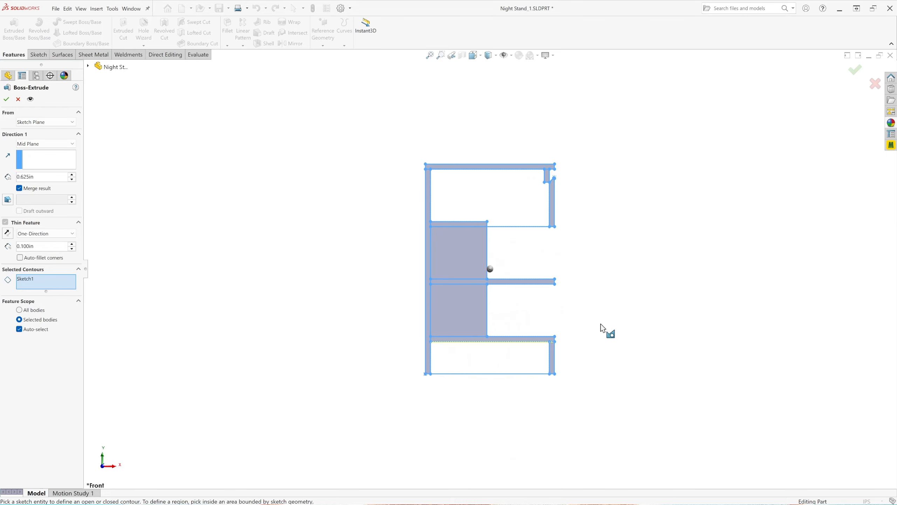
scroll(611, 290, "down", 1)
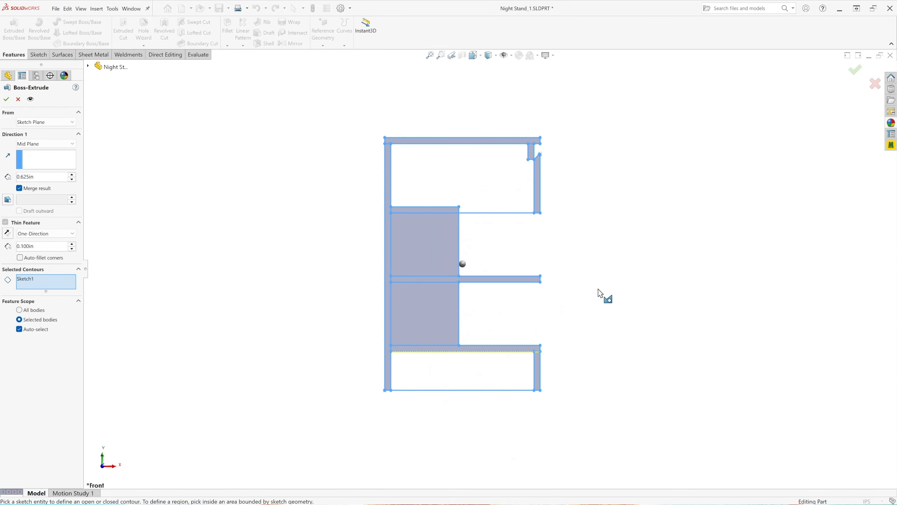
left_click(26, 191)
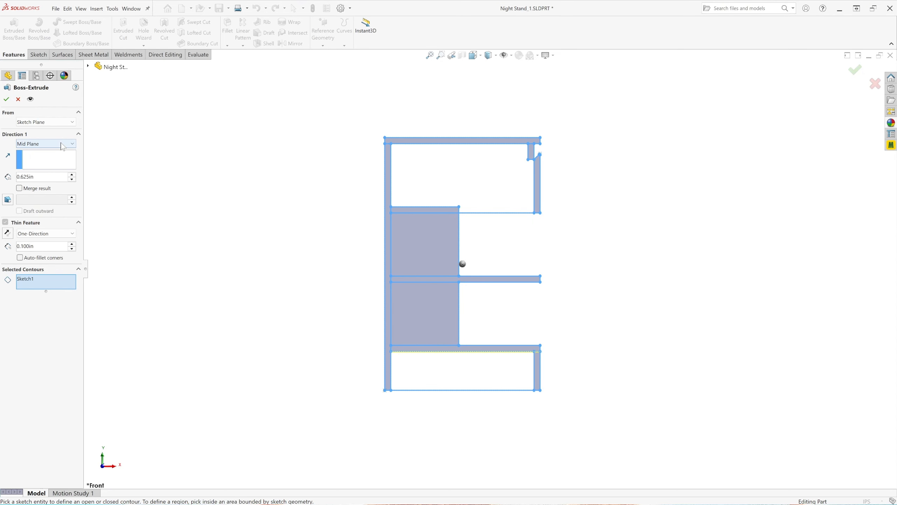
left_click(37, 146)
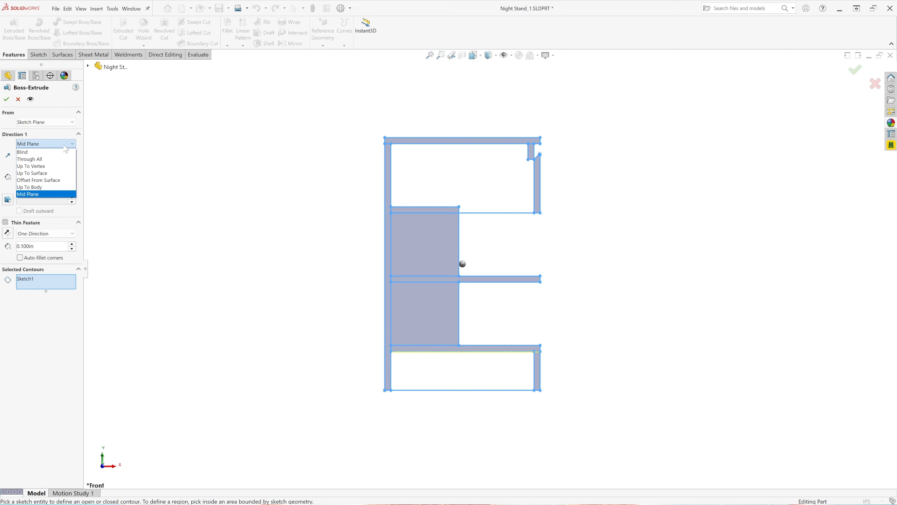
left_click(37, 154)
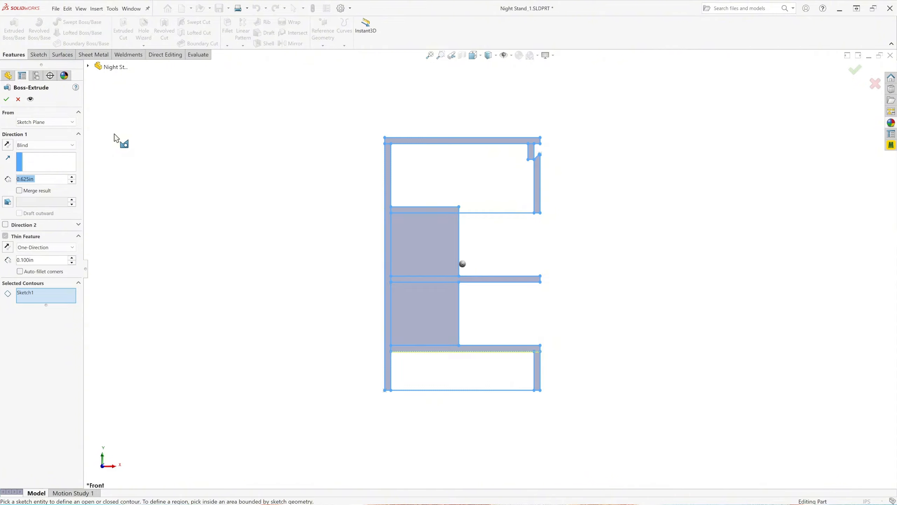
Select the large drawer region, the short shelf region, the small strip under the top panel and the base region as extrusion contours
left_click(508, 179)
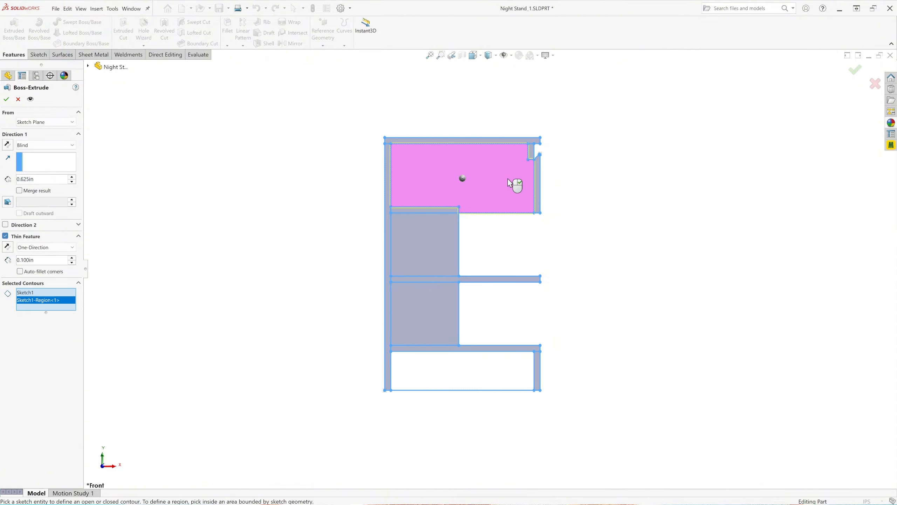
scroll(459, 180, "down", 3)
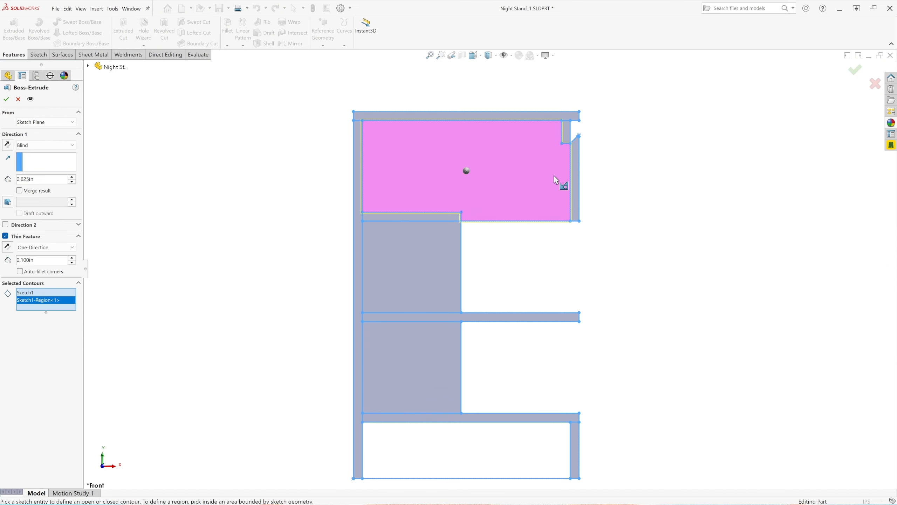
scroll(473, 164, "down", 1)
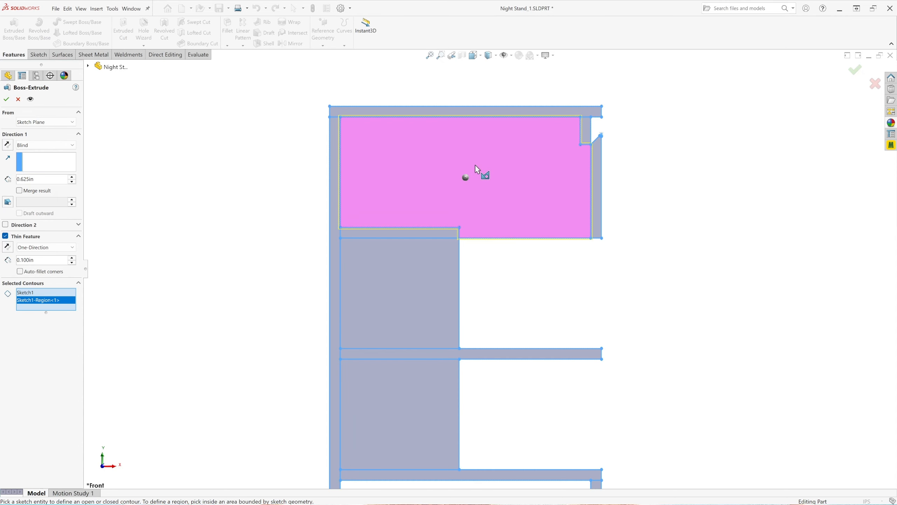
left_click(426, 236)
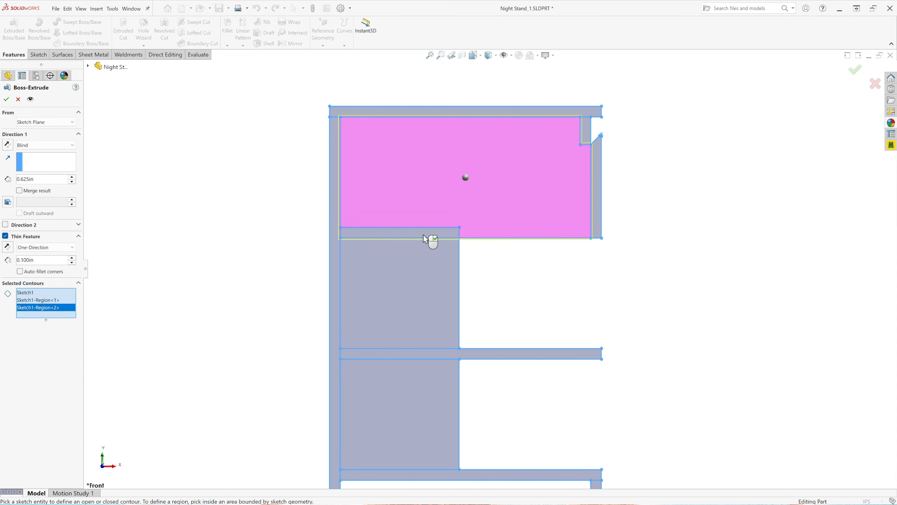
left_click(585, 130)
scroll(329, 262, "up", 6)
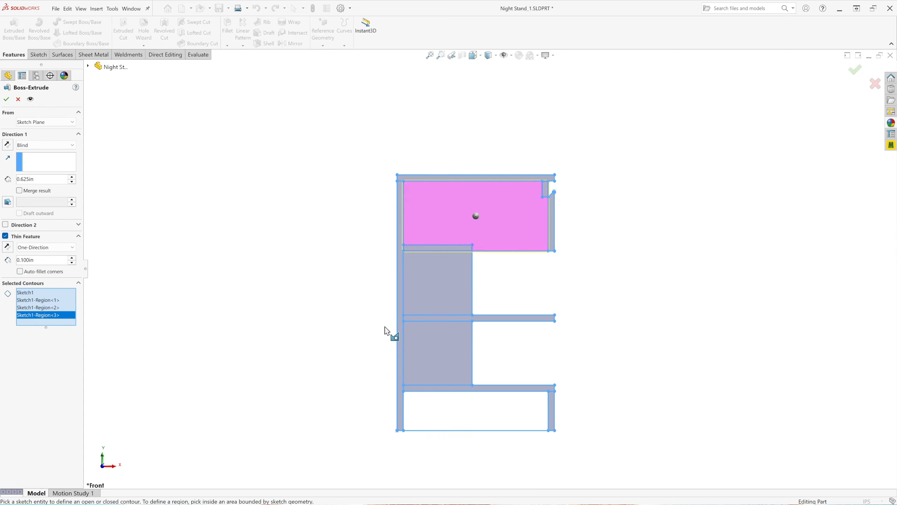
scroll(468, 363, "down", 3)
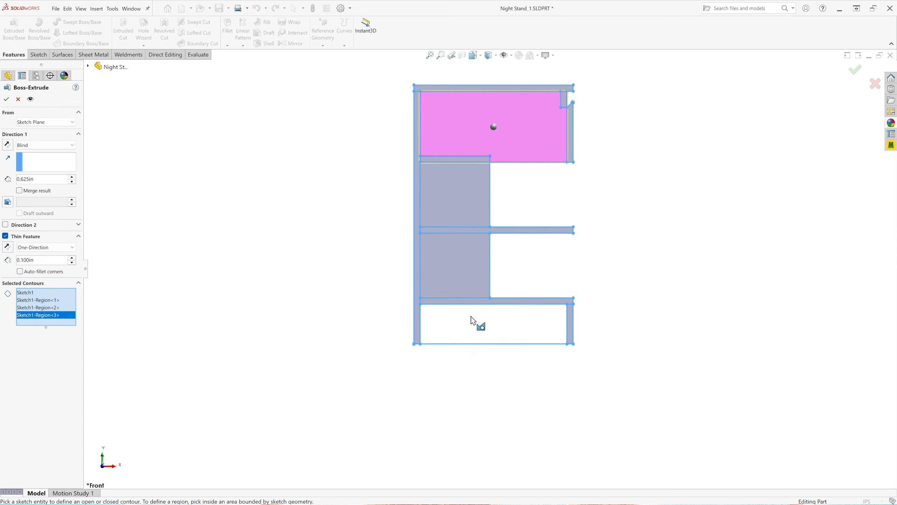
left_click(517, 328)
Set the extrusion to start from Surface/Face/Plane, using the top panel's front edge face
middle_click_drag(358, 265, 330, 300)
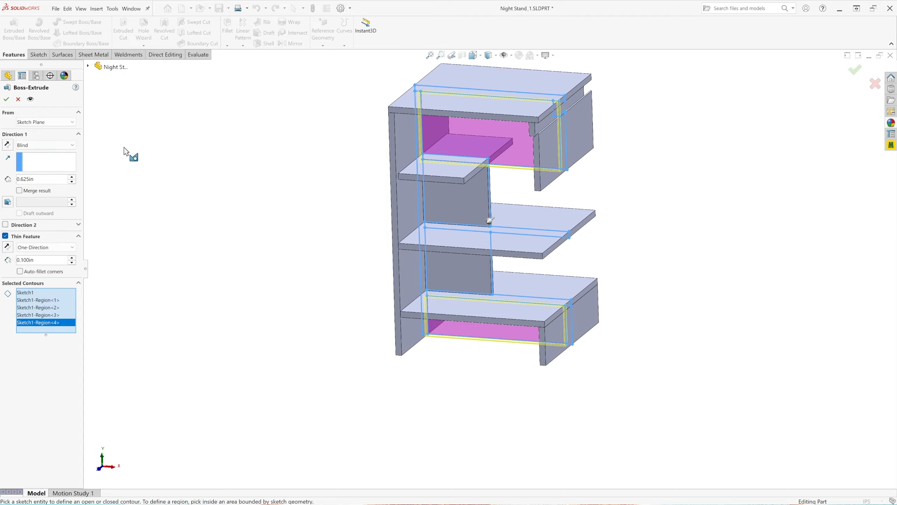
scroll(288, 200, "up", 2)
scroll(555, 167, "down", 2)
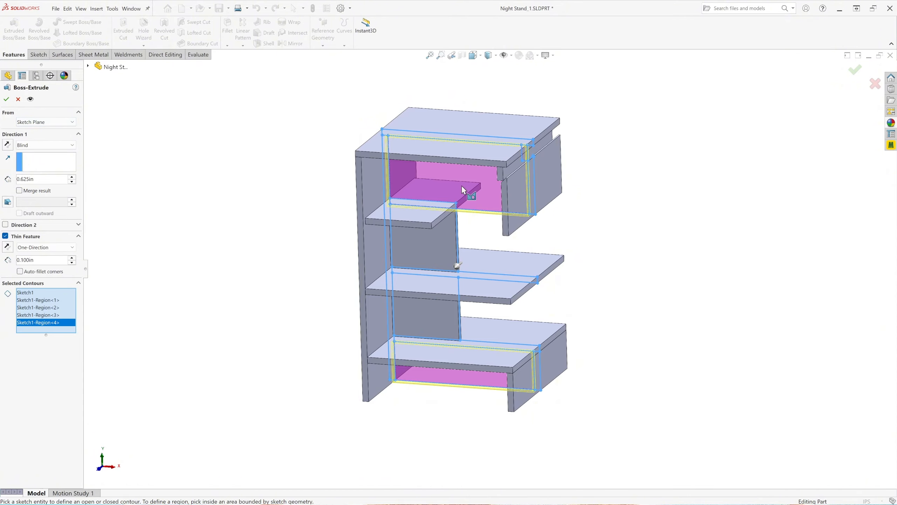
scroll(461, 186, "down", 2)
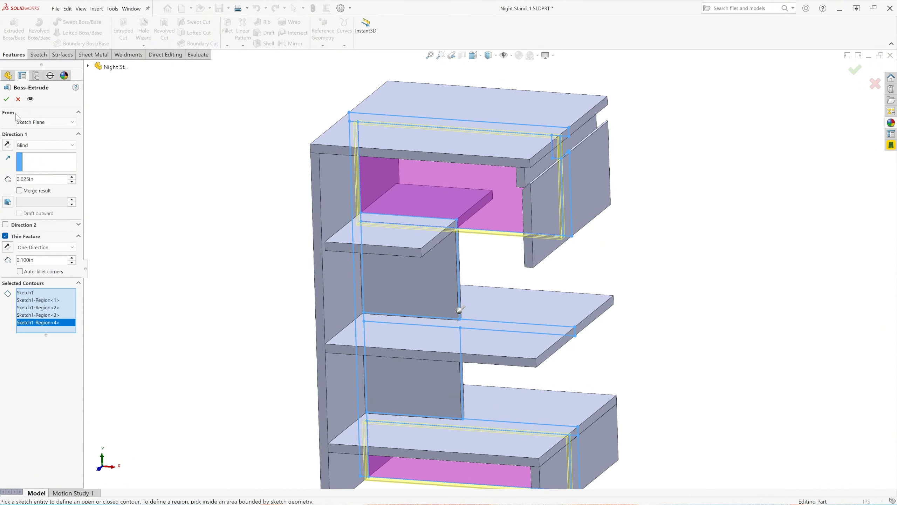
left_click(48, 124)
left_click(40, 140)
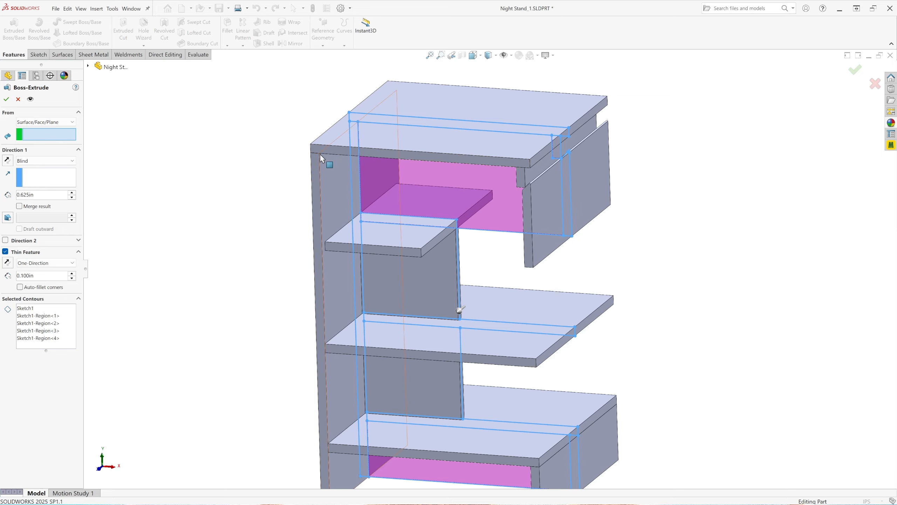
left_click(335, 152)
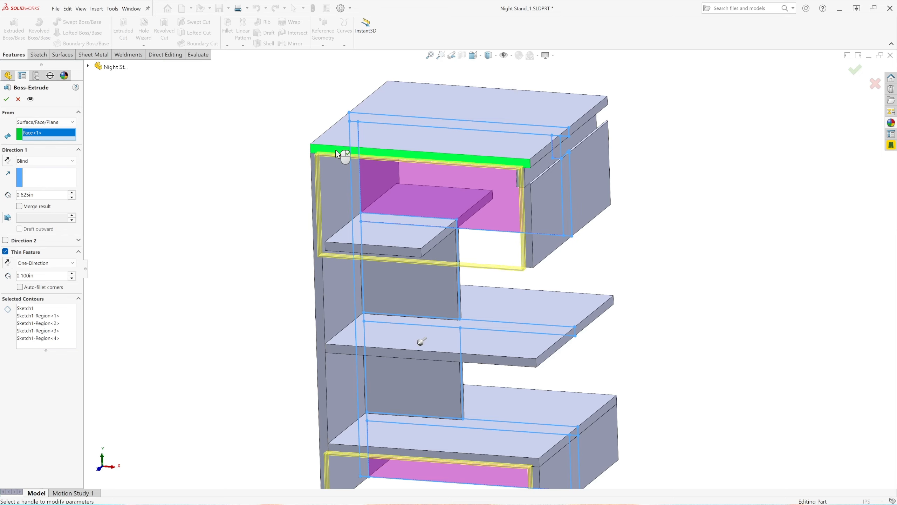
Reverse the extrusion toward the inside of the stand and finish the drawer and base side panels as solids with Thin Feature turned off
scroll(411, 222, "up", 3)
middle_click_drag(579, 314, 492, 283)
scroll(422, 236, "down", 3)
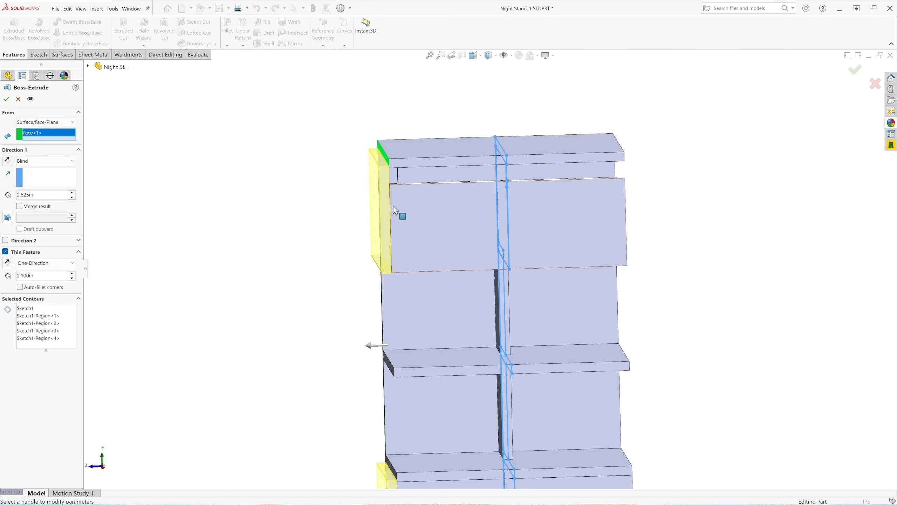
scroll(473, 286, "up", 3)
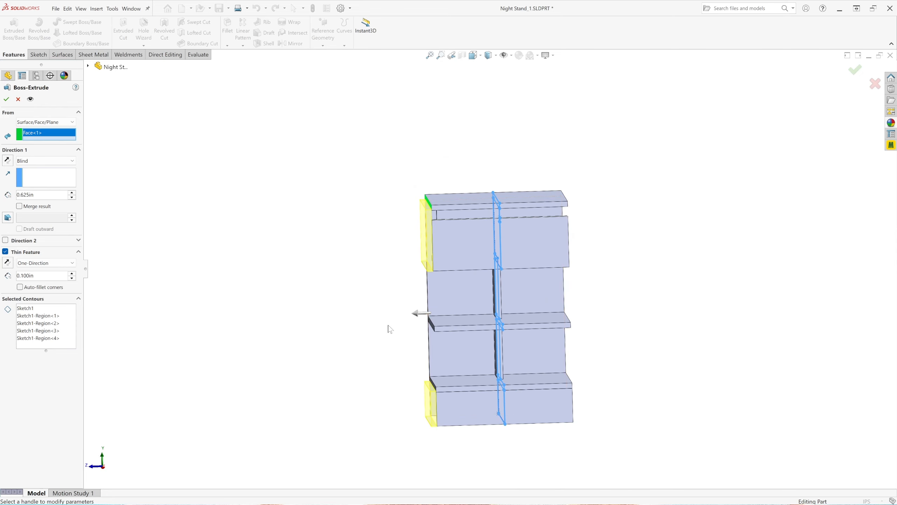
middle_click_drag(386, 326, 421, 336)
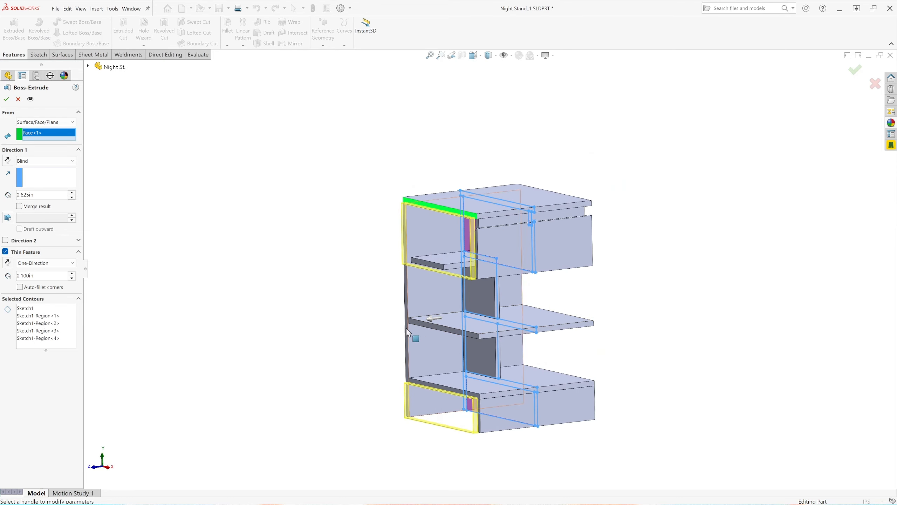
scroll(449, 322, "down", 3)
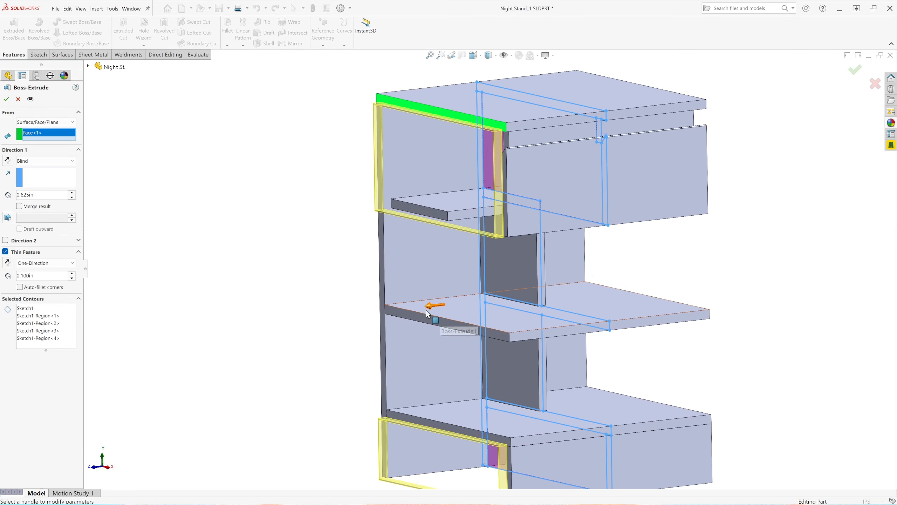
left_click(7, 161)
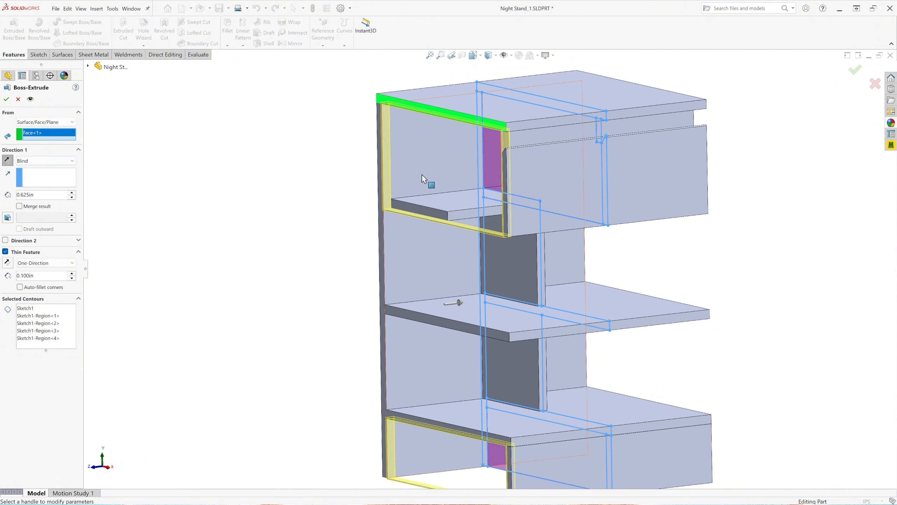
scroll(426, 176, "up", 3)
middle_click_drag(427, 176, 352, 247)
left_click(6, 99)
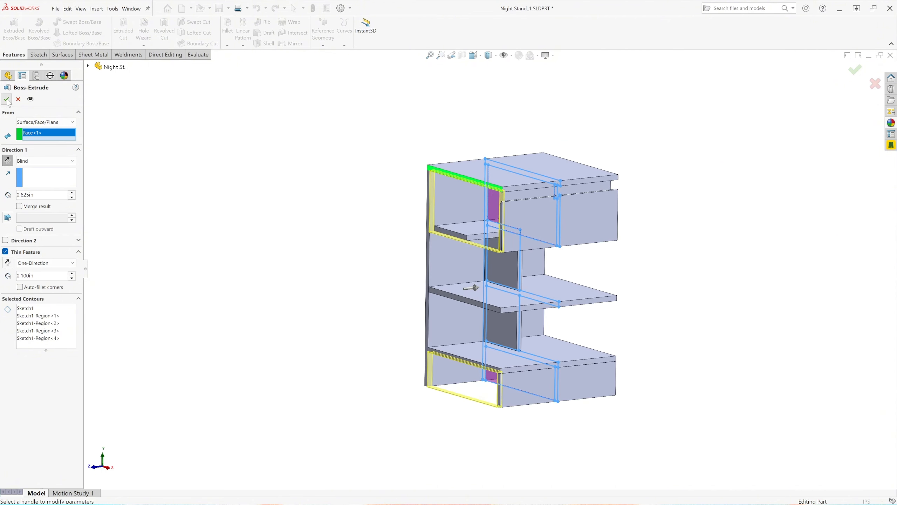
left_click(5, 252)
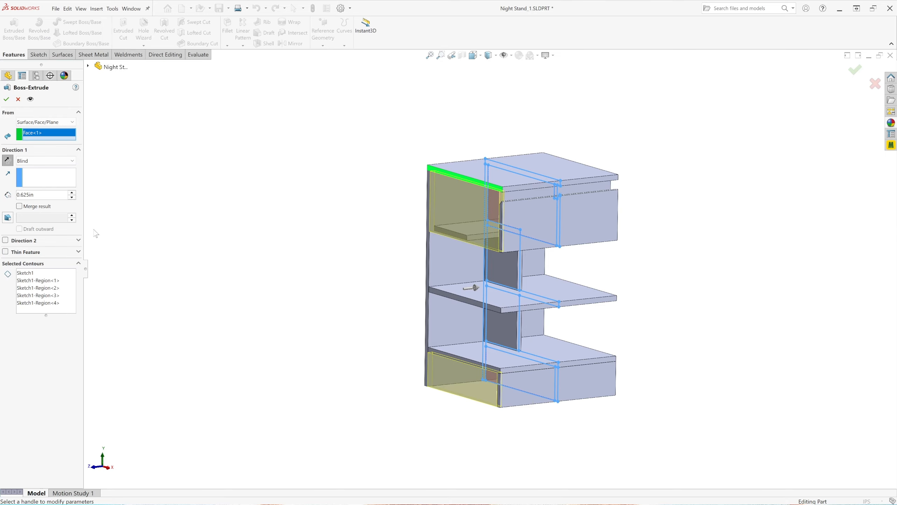
left_click(7, 100)
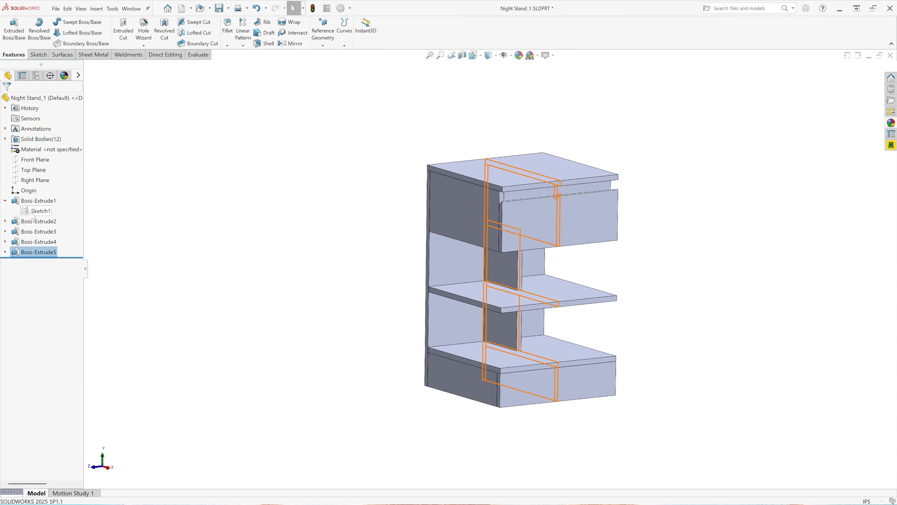
Start another Blind Boss-Extrude of 0.625 in from the profile sketch, with Merge result turned off, and view it from the front
mouse_move(287, 251)
middle_mouse_down()
mouse_move(332, 271)
mouse_move(307, 282)
mouse_move(316, 282)
middle_mouse_up()
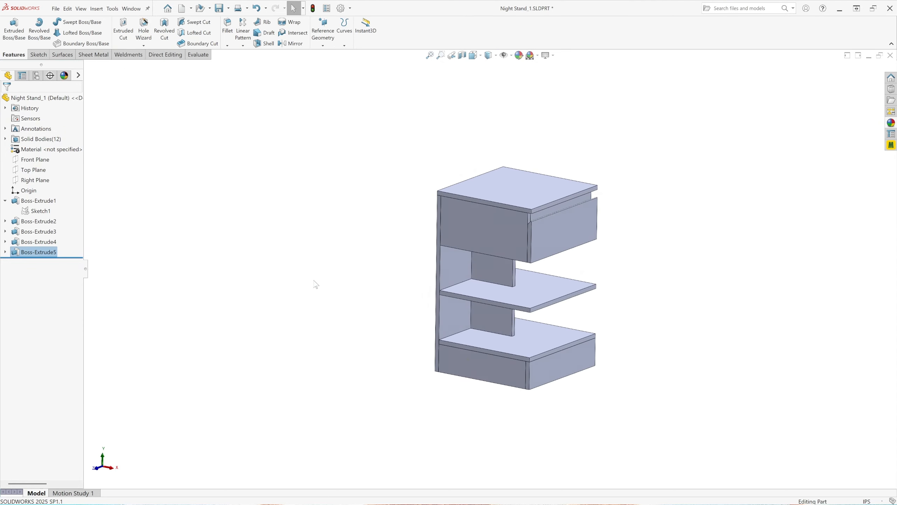
left_click(41, 211)
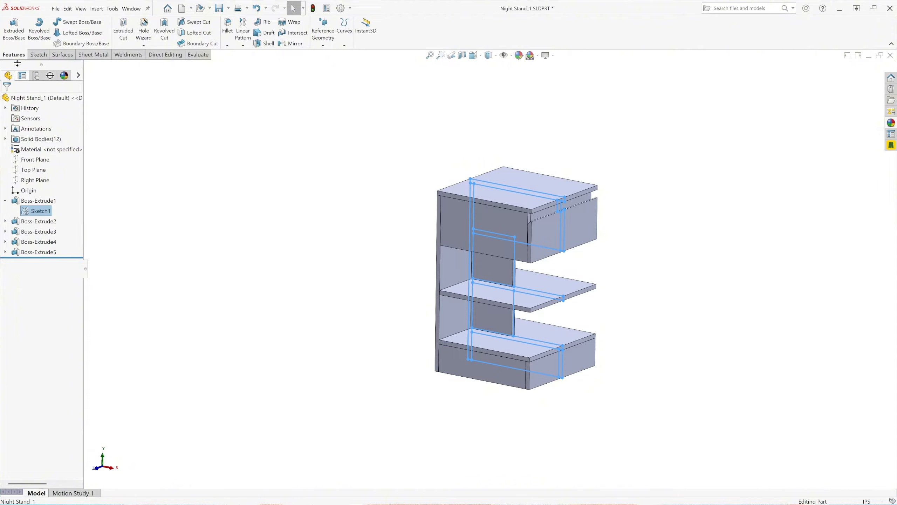
left_click(14, 28)
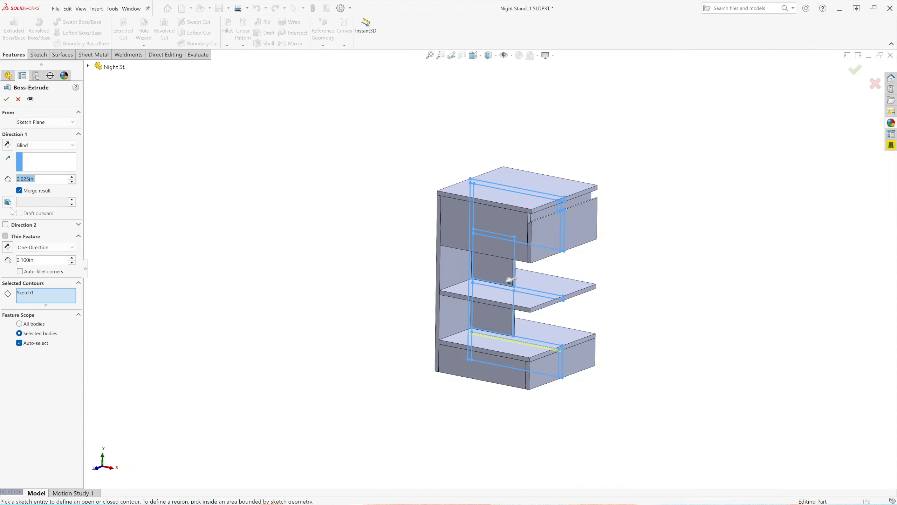
left_click(27, 190)
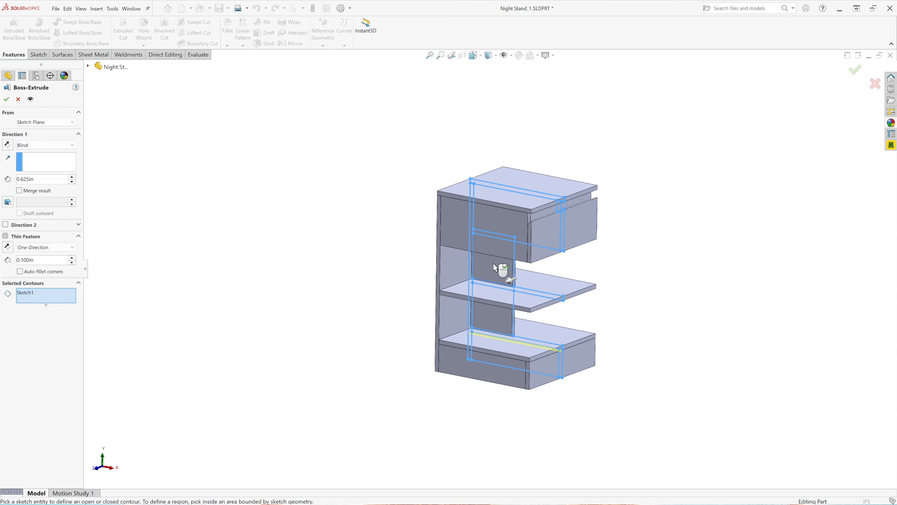
left_click(473, 56)
left_click(484, 85)
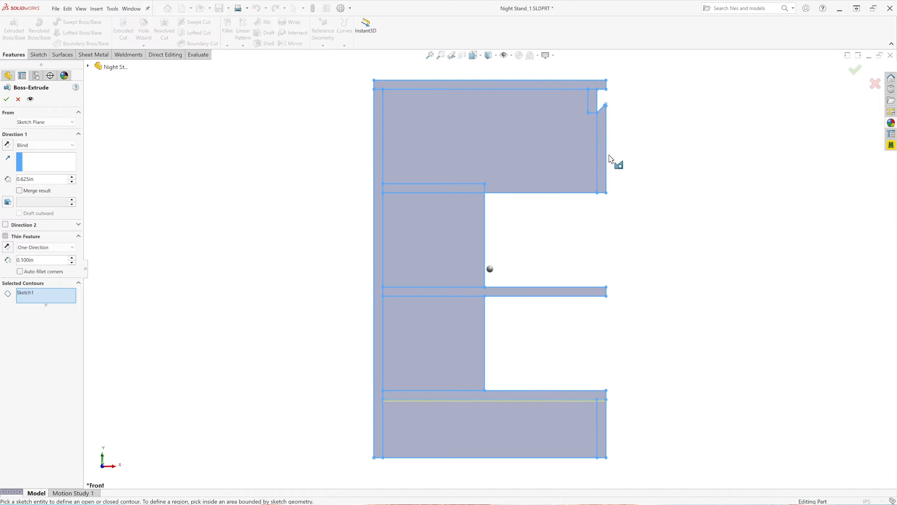
Select the drawer, small upper strip, short shelf and base regions as contours for the opposite side panels
left_click(500, 142)
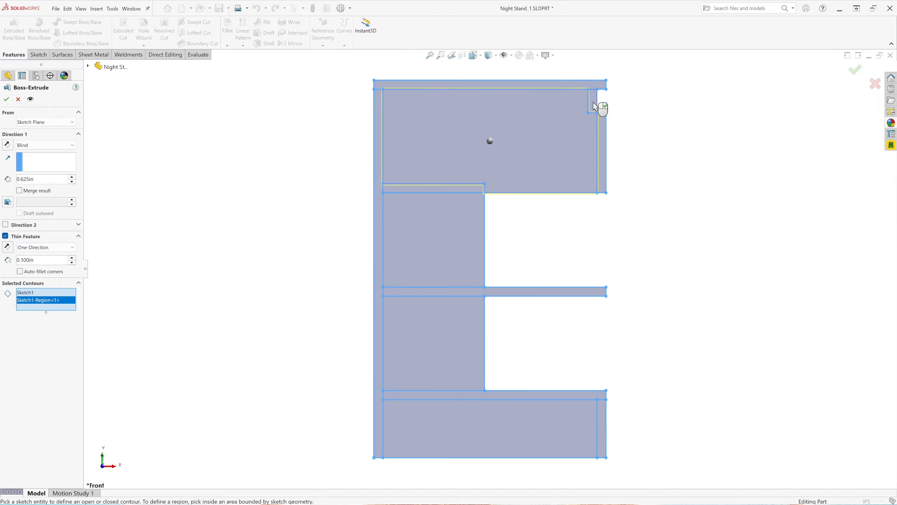
left_click(593, 100)
left_click(472, 197)
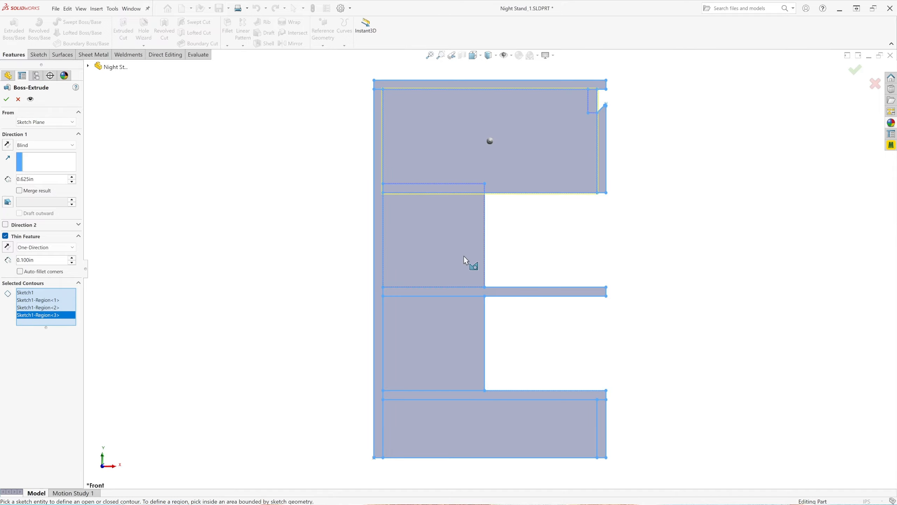
left_click(530, 434)
Start this extrusion from Surface/Face/Plane, using the top panel's rear edge face opposite the finished side panels
mouse_move(655, 236)
middle_mouse_down()
mouse_move(664, 217)
mouse_move(607, 235)
mouse_move(609, 253)
middle_mouse_up()
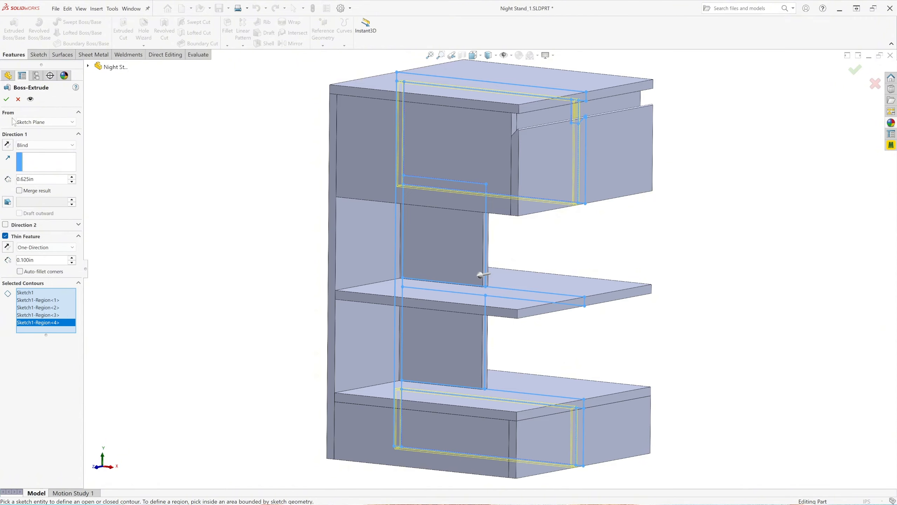
left_click(42, 122)
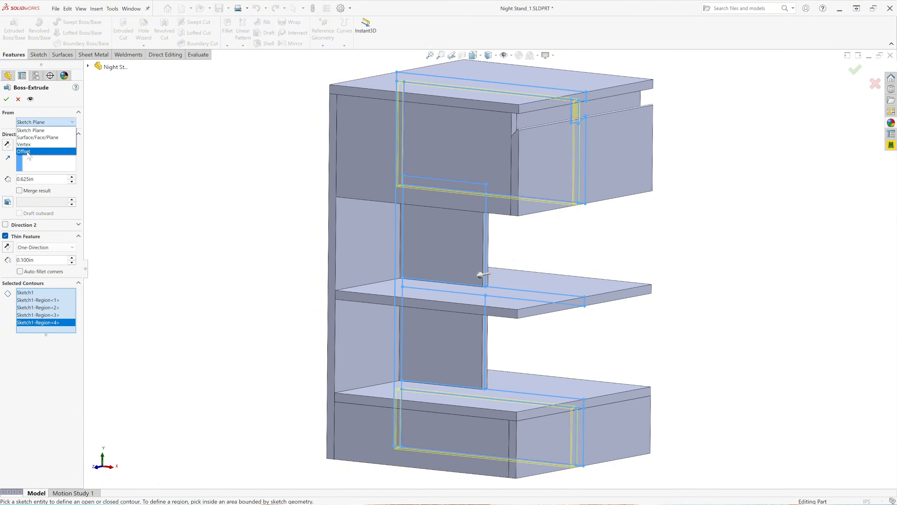
left_click(38, 137)
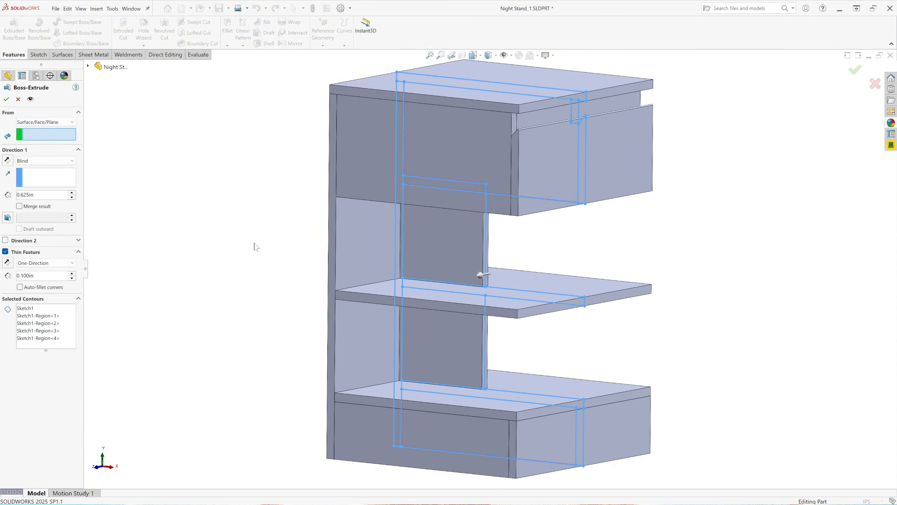
scroll(327, 240, "up", 3)
middle_click_drag(592, 252, 394, 214)
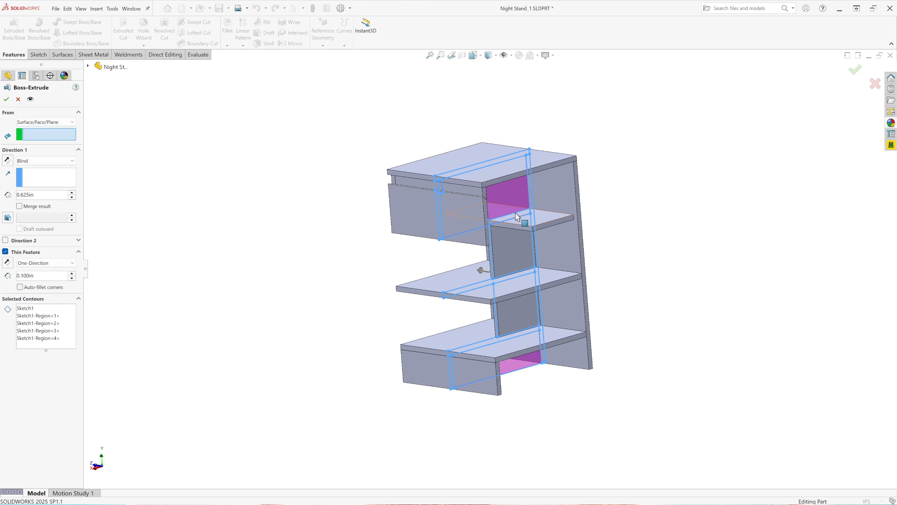
scroll(547, 191, "down", 5)
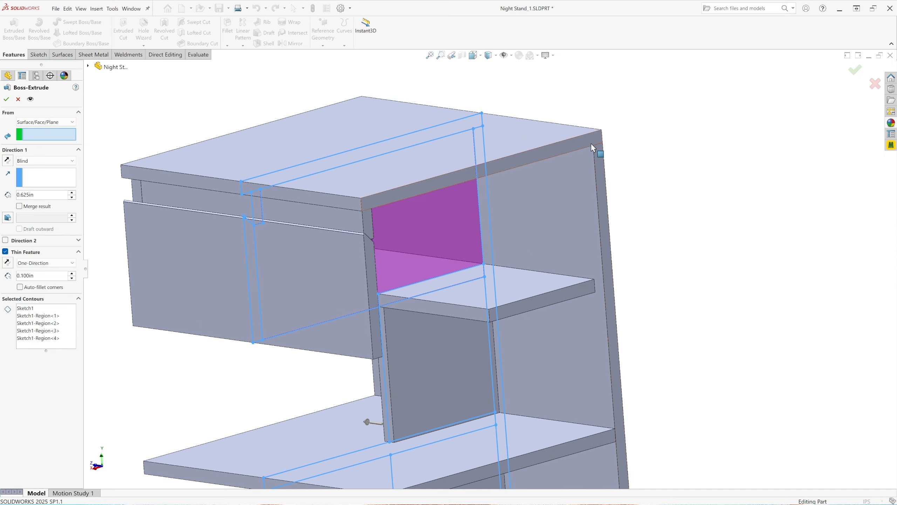
left_click(578, 142)
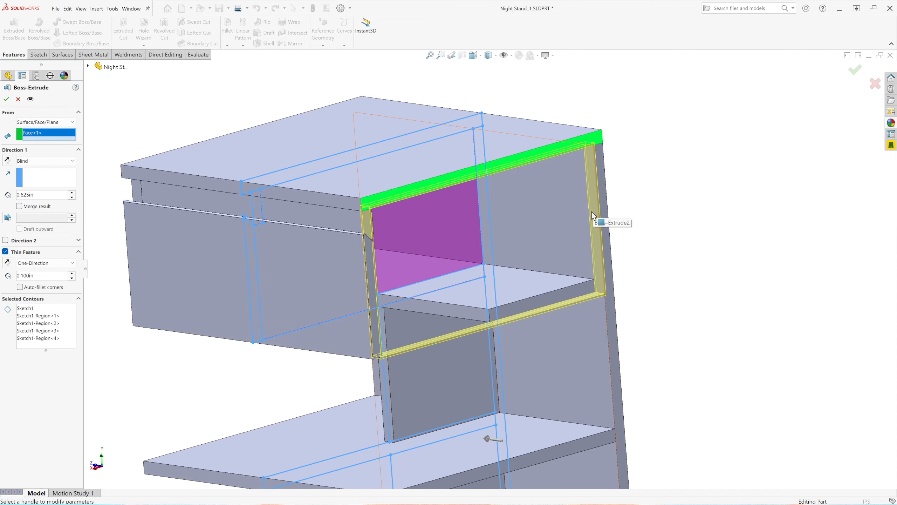
scroll(585, 219, "up", 5)
scroll(487, 345, "down", 3)
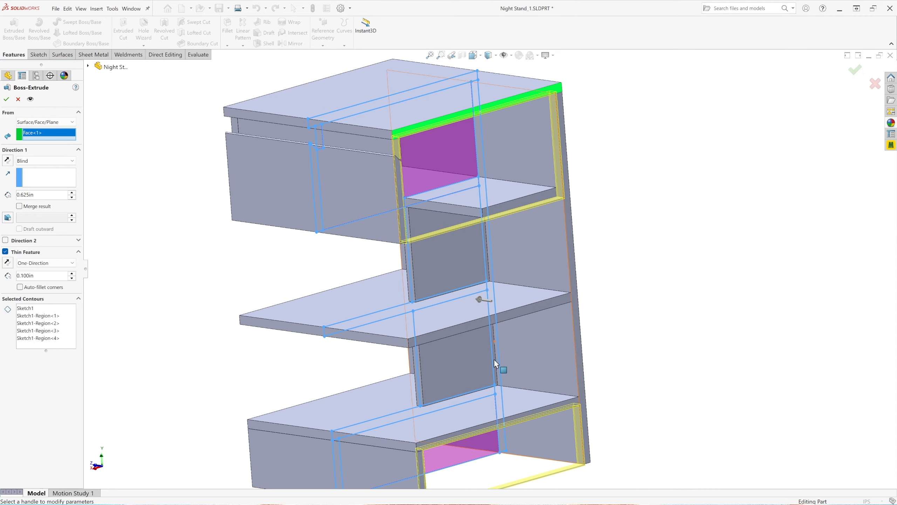
Turn off the Thin Feature option and finish extruding the side panel regions as solid 0.625 in bodies
scroll(408, 299, "up", 3)
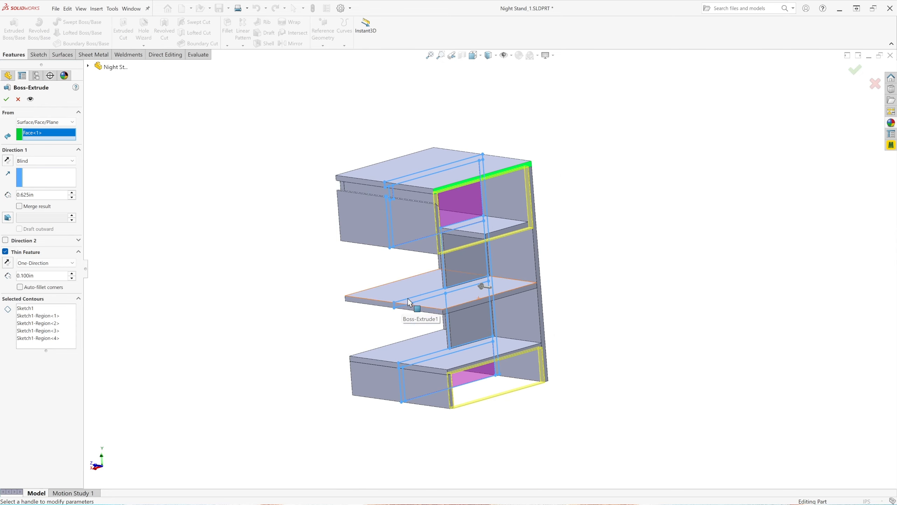
scroll(459, 358, "down", 2)
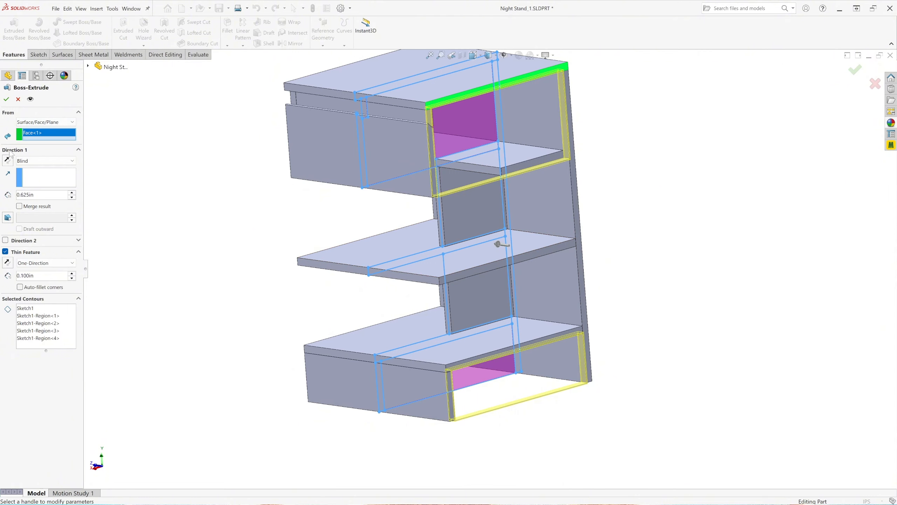
left_click(5, 252)
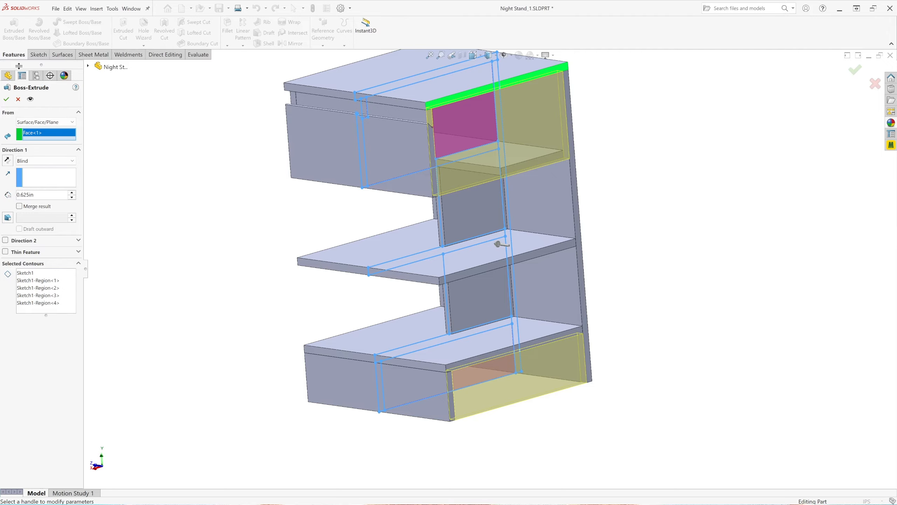
left_click(6, 99)
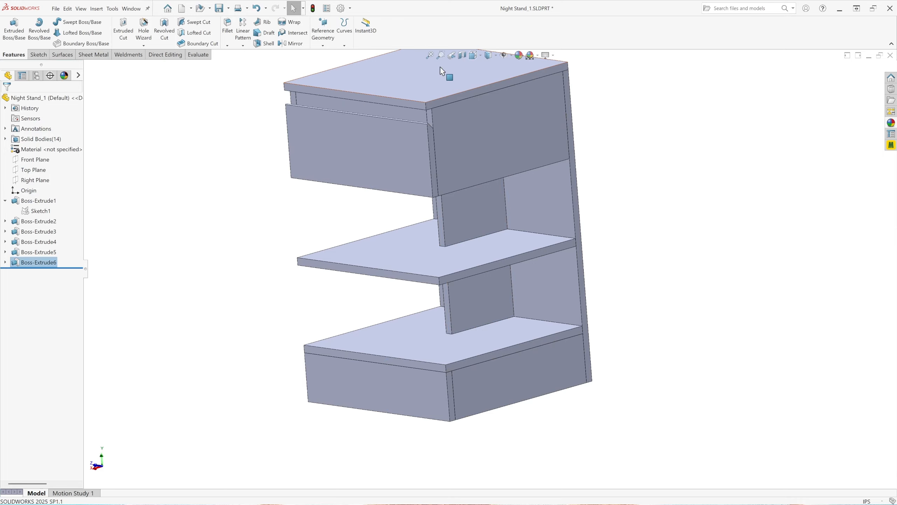
Examine the night stand in the top, right, front and trimetric views, and collapse the first extrusion in the feature tree
left_click(473, 55)
left_click(487, 80)
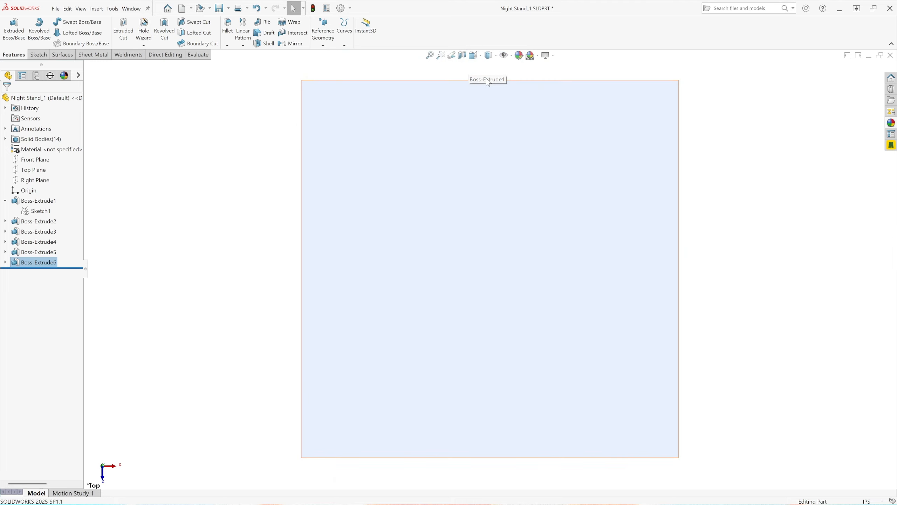
scroll(450, 229, "up", 3)
left_click(474, 54)
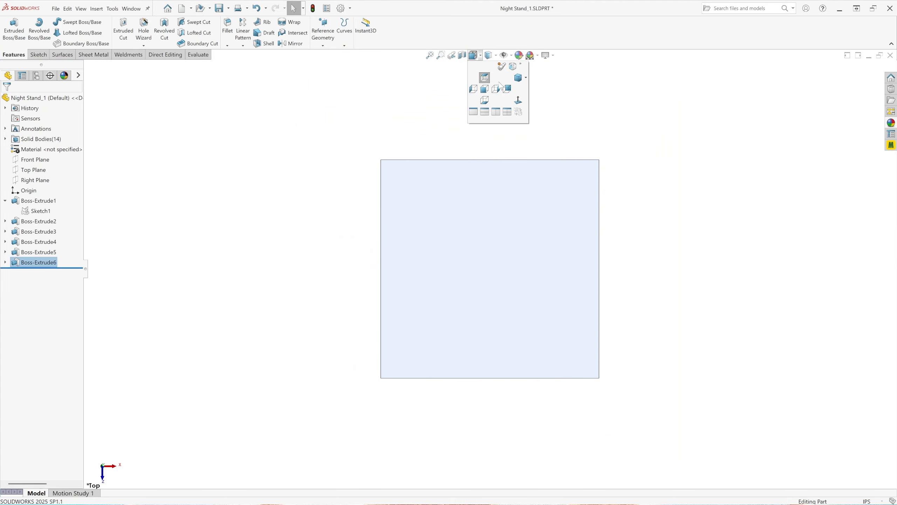
left_click(497, 89)
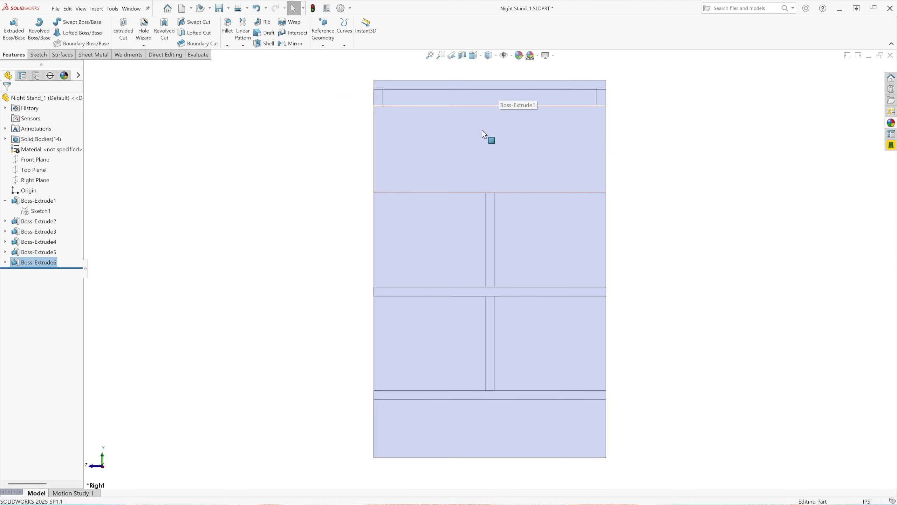
left_click(475, 56)
left_click(484, 89)
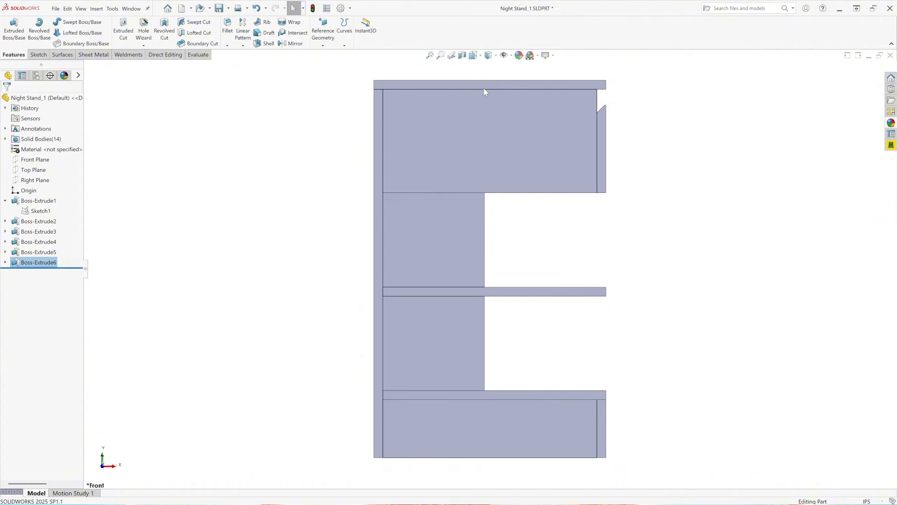
middle_click_drag(530, 166, 475, 179)
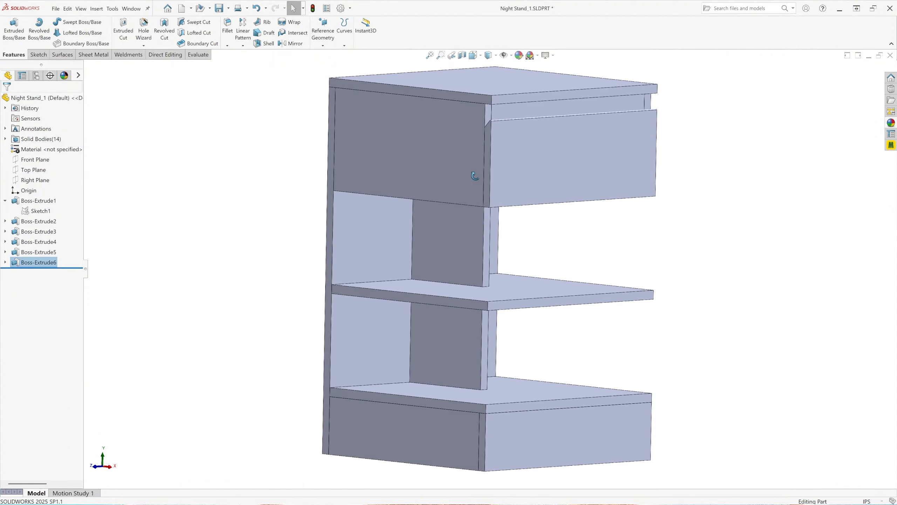
left_click(474, 55)
left_click(518, 78)
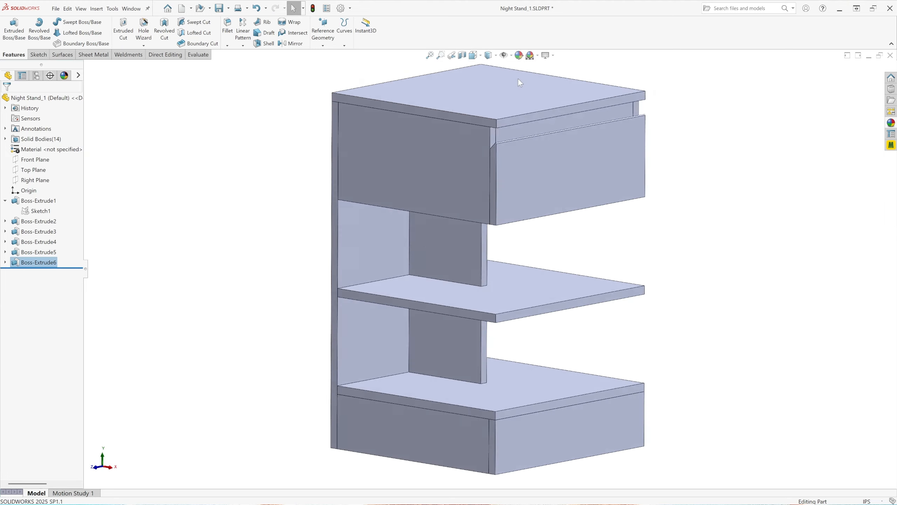
left_click(231, 167)
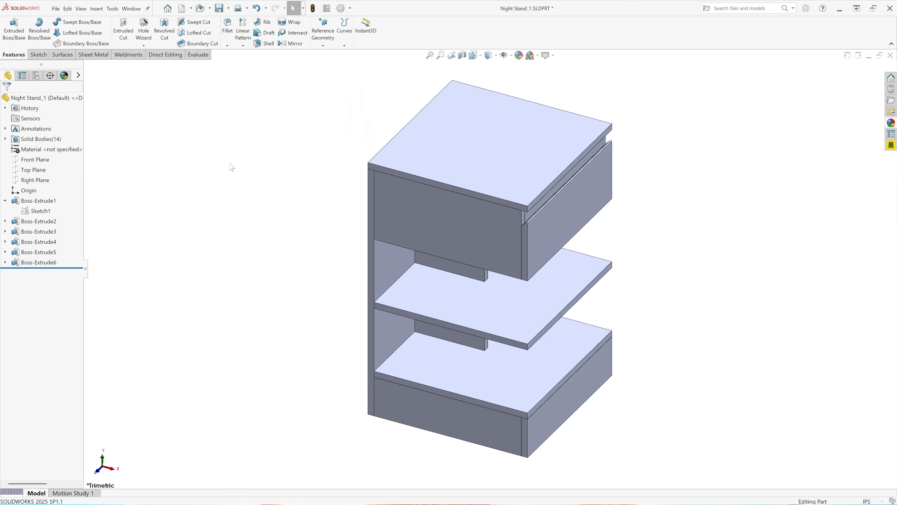
left_click(5, 200)
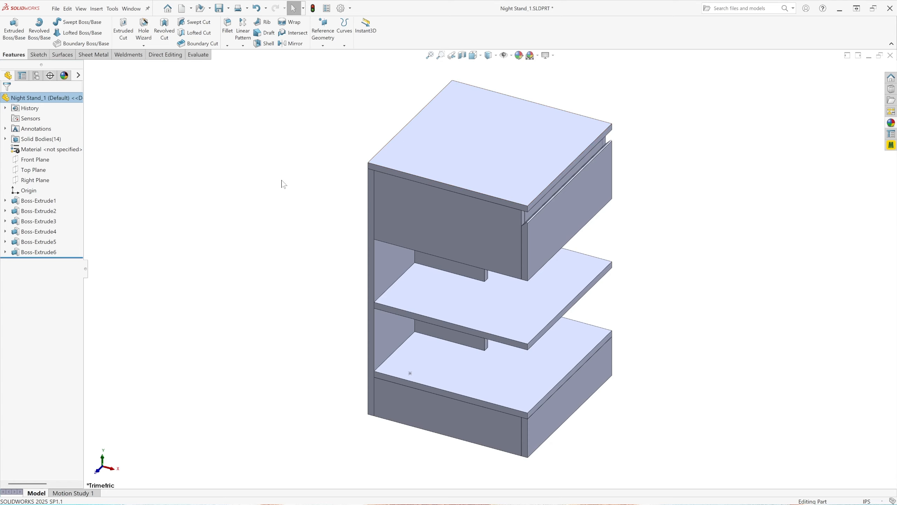
Hide the night stand's top panel and back panel bodies to expose the drawer compartment
left_click(491, 150)
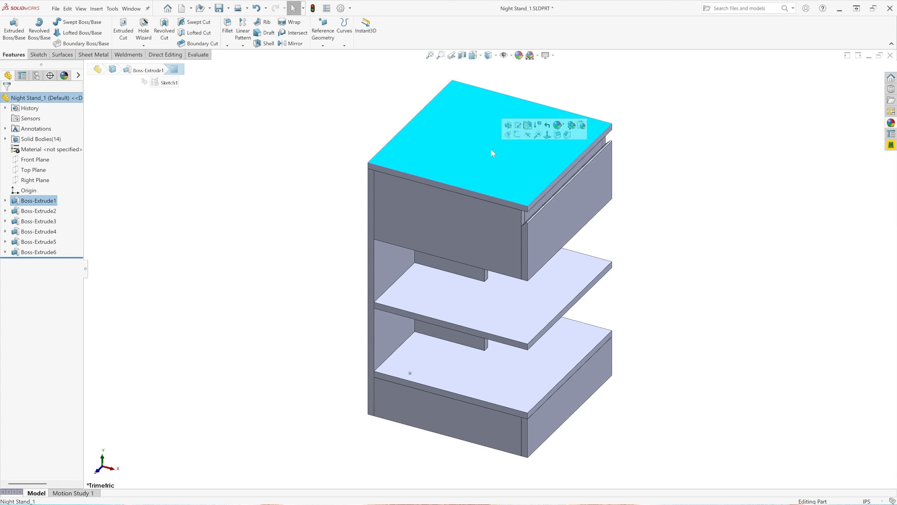
left_click(529, 135)
middle_click_drag(374, 233, 434, 269)
left_click(434, 269)
left_click(470, 253)
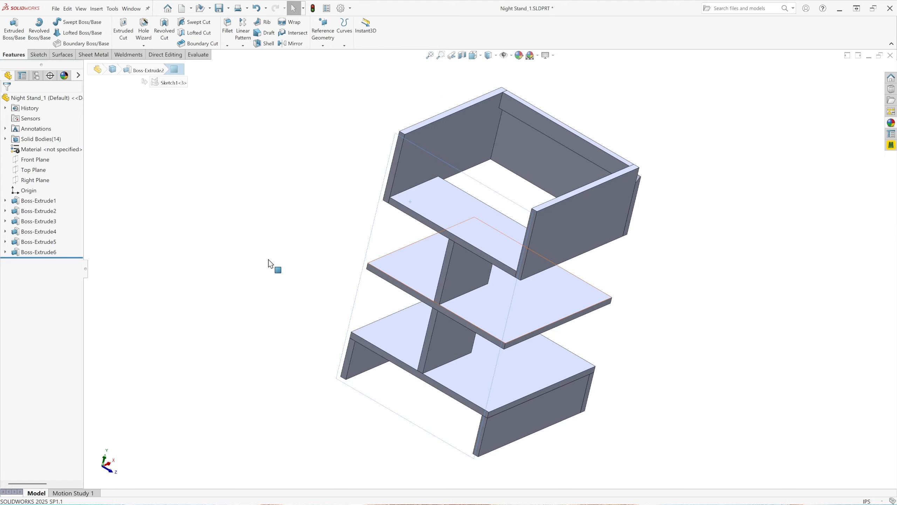
Start a new sketch on the inner face of the drawer front
middle_click_drag(227, 280, 272, 311)
scroll(487, 198, "down", 3)
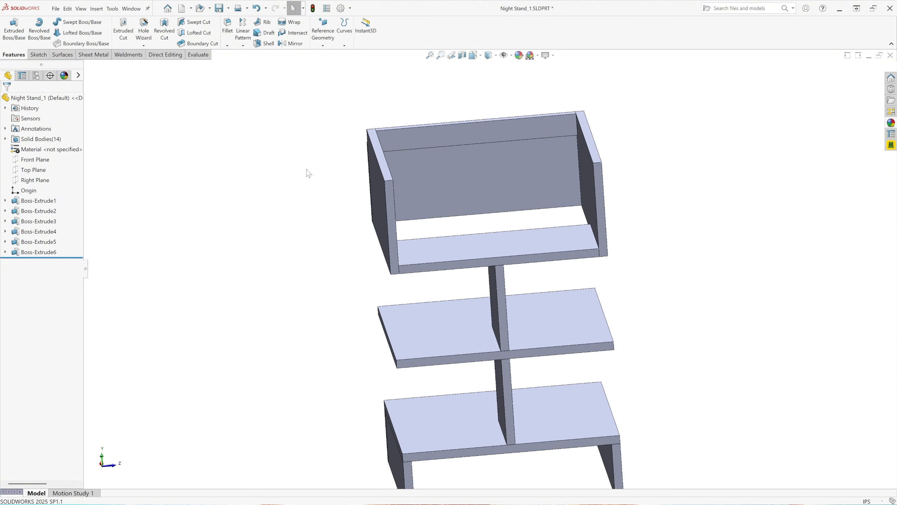
left_click(487, 165)
middle_click_drag(363, 260, 476, 220)
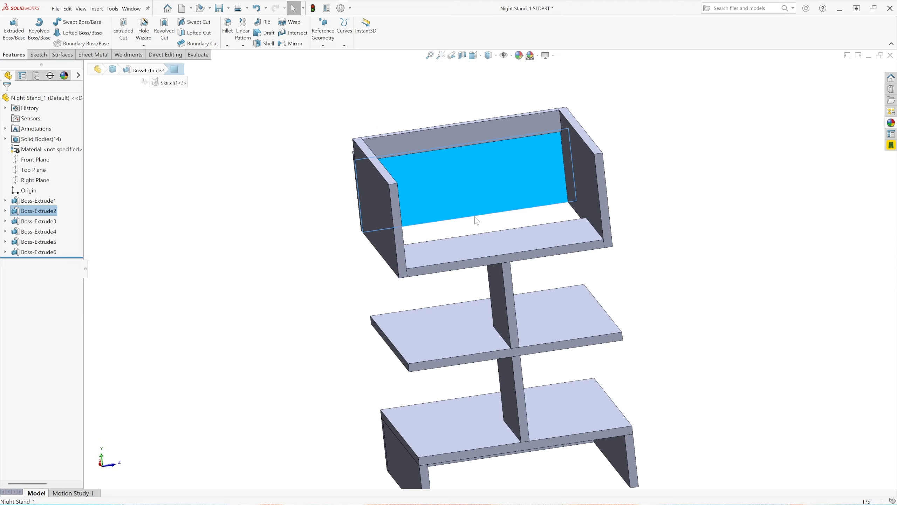
left_click(467, 182)
left_click(492, 166)
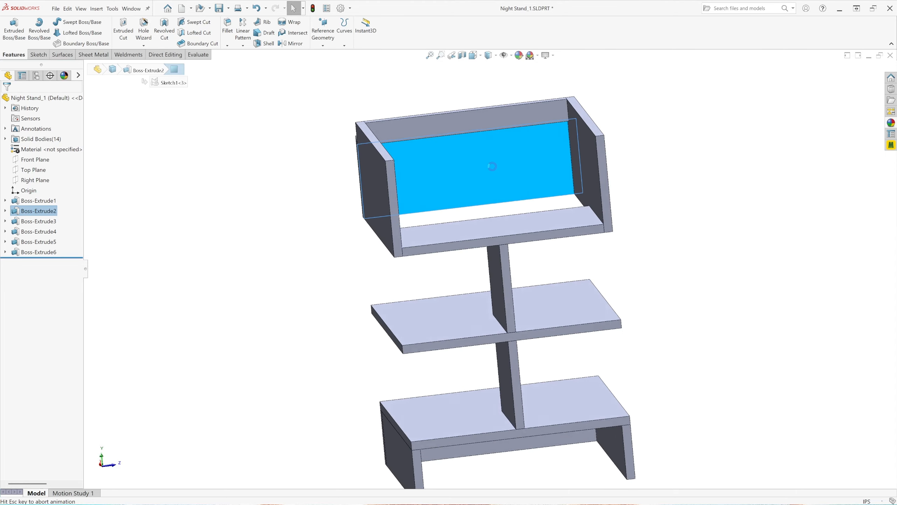
Sketch a corner rectangle about 13.9 in wide and 3.9 in high on the drawer front, inside the compartment opening
scroll(532, 150, "down", 4)
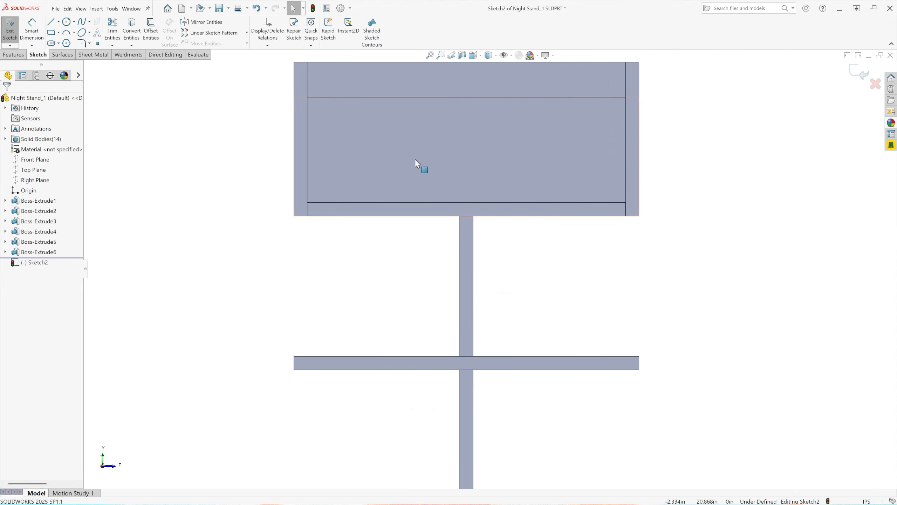
scroll(415, 160, "down", 2)
left_click(51, 34)
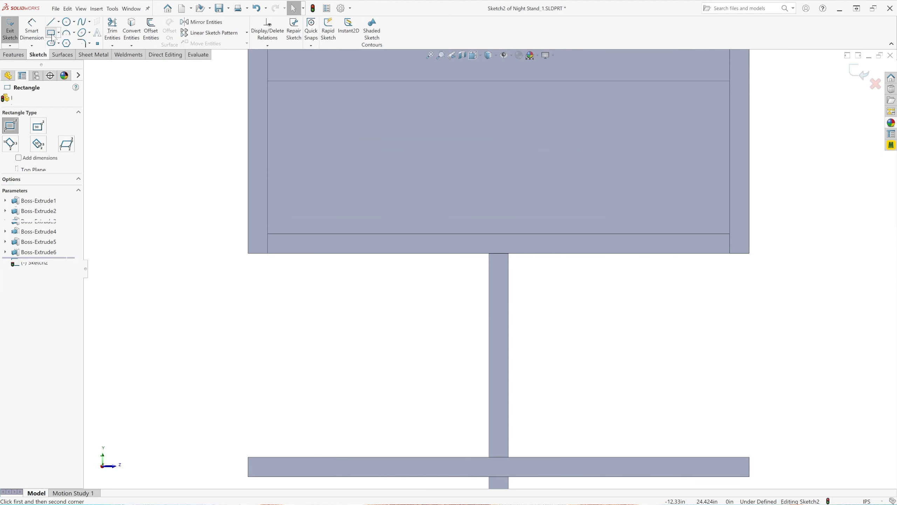
left_click(281, 96)
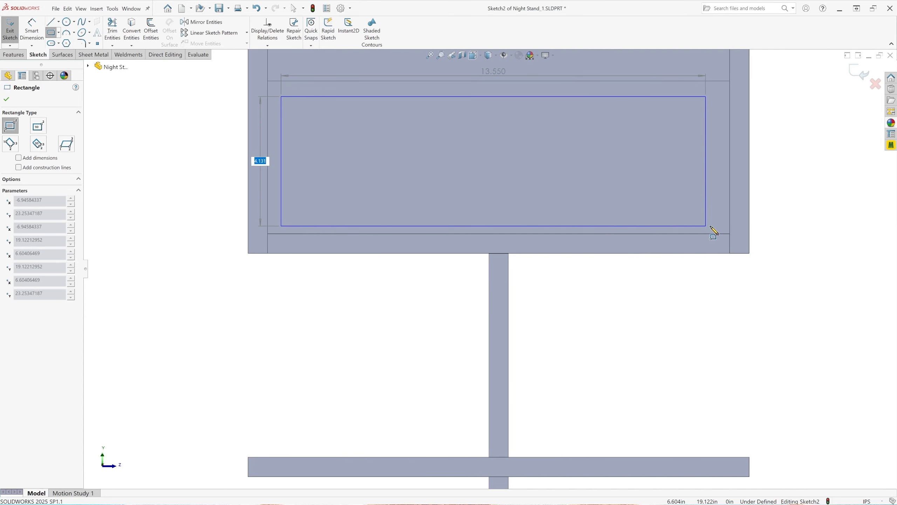
left_click(717, 220)
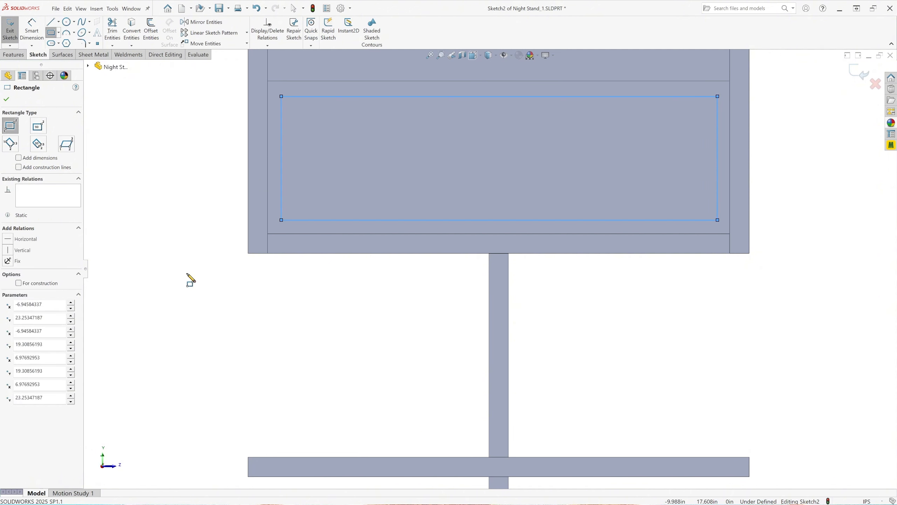
key("Escape")
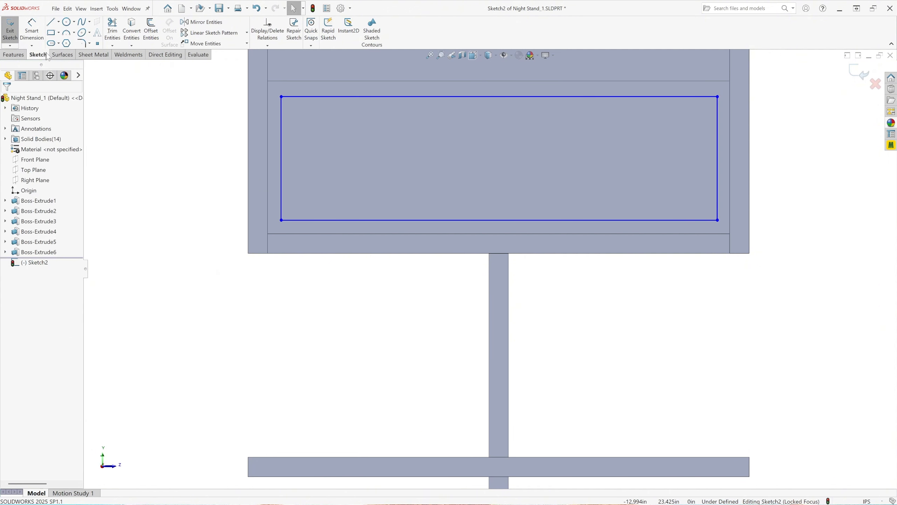
Dimension the rectangle's bottom edge 0.5 in above the top edge of the compartment's lower panel
left_click(32, 31)
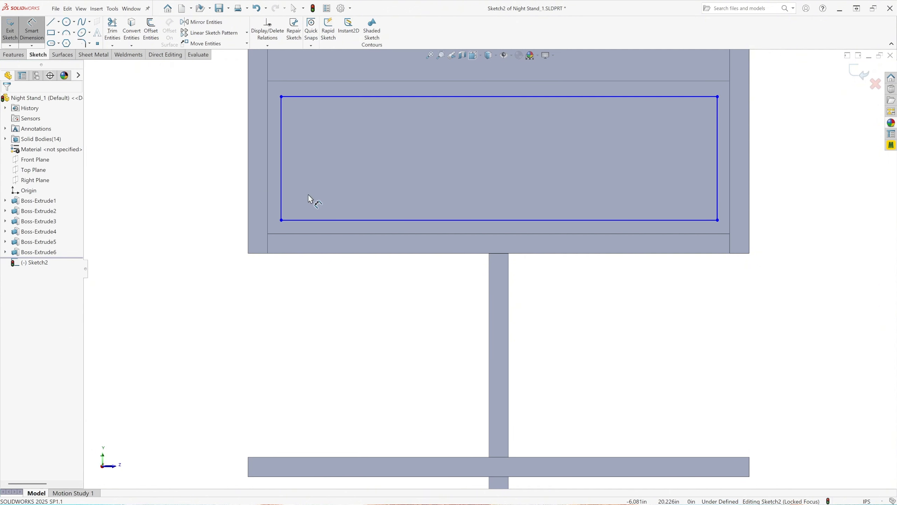
left_click(309, 234)
left_click(313, 222)
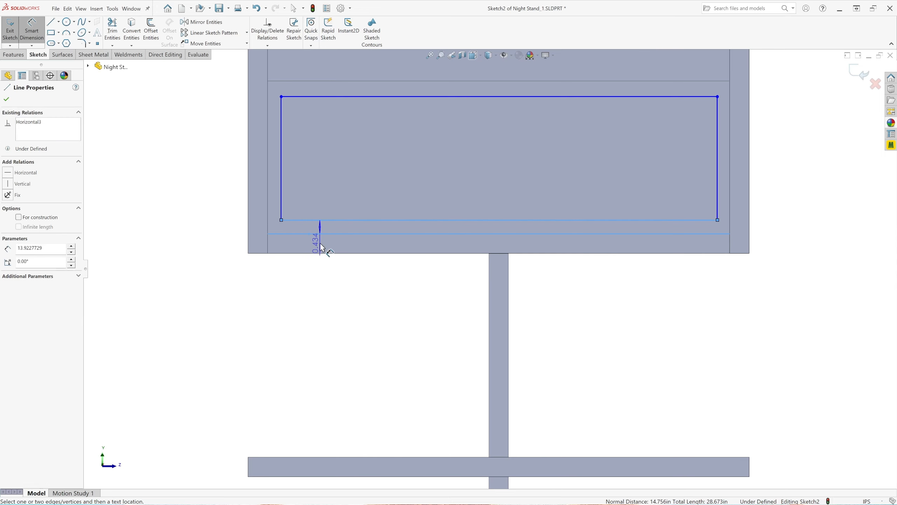
left_click(330, 259)
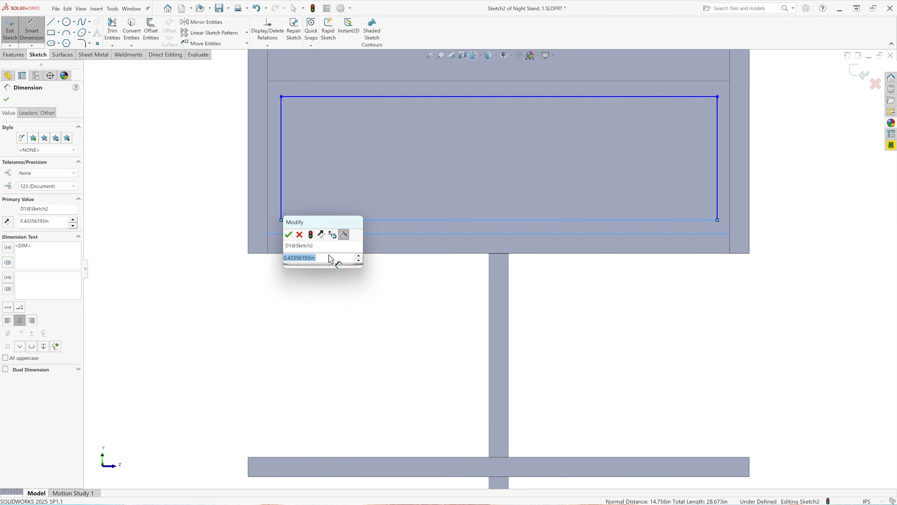
type(".5")
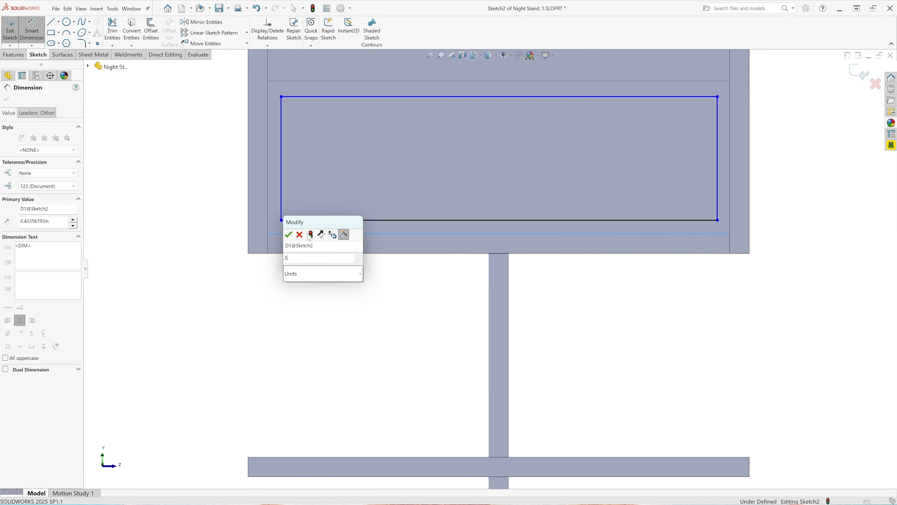
left_click(288, 235)
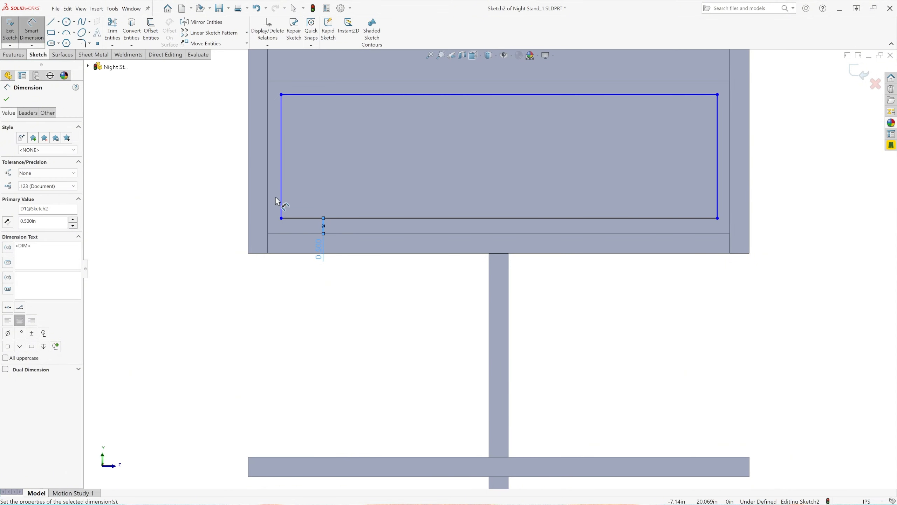
Dimension the rectangle's left edge 0.5 in from the inner edge of the left side panel
left_click_drag(282, 205, 270, 211)
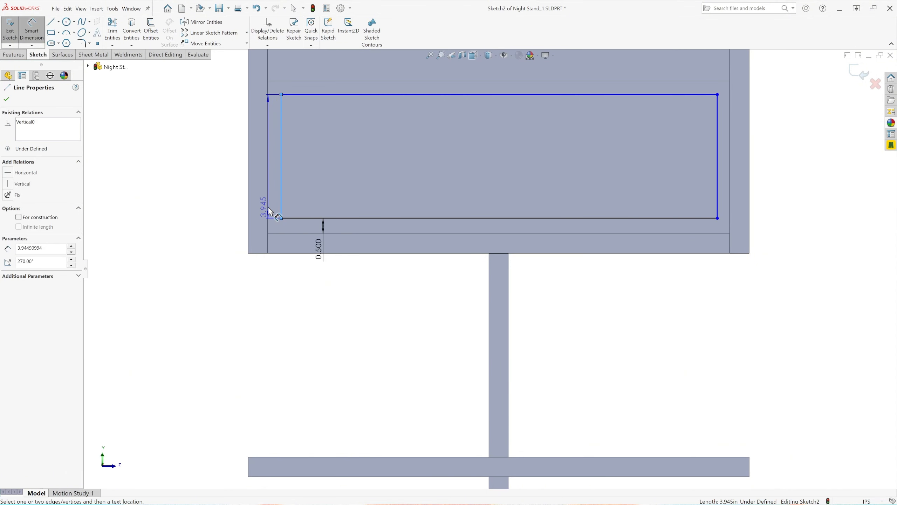
left_click(268, 212)
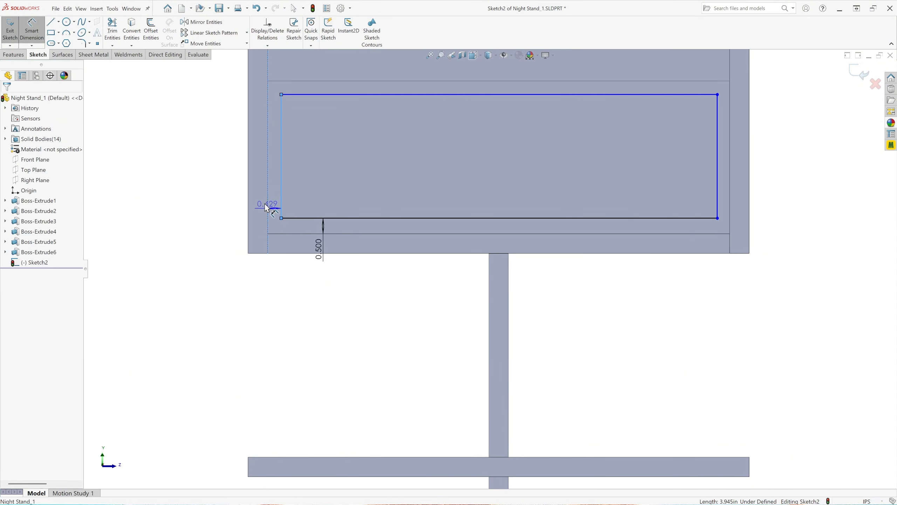
left_click(234, 200)
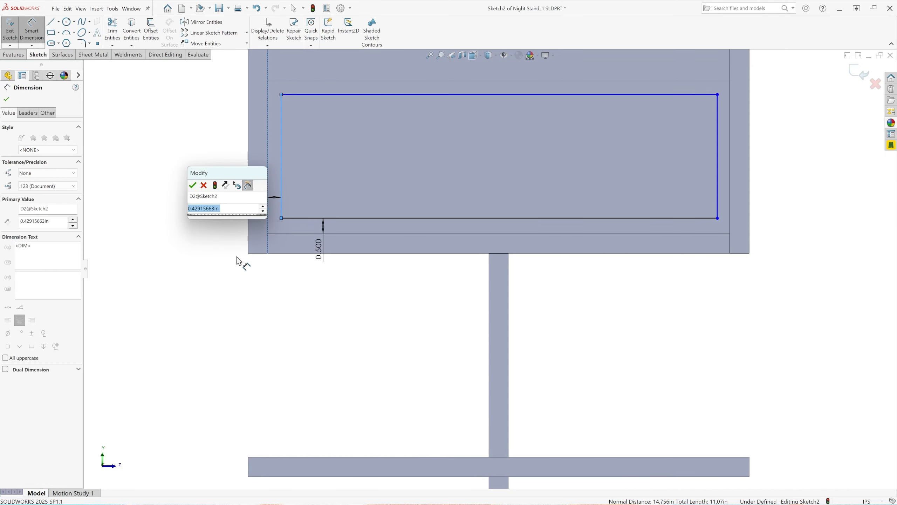
type(".5")
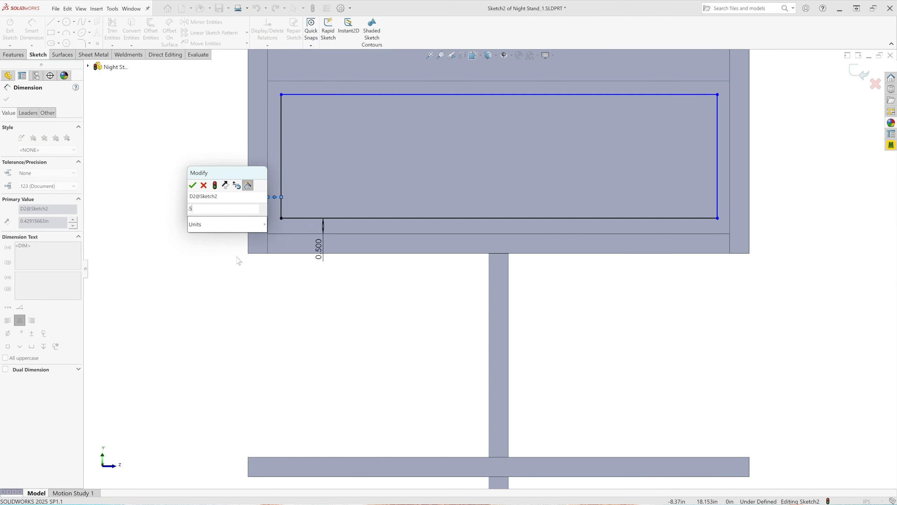
left_click(194, 185)
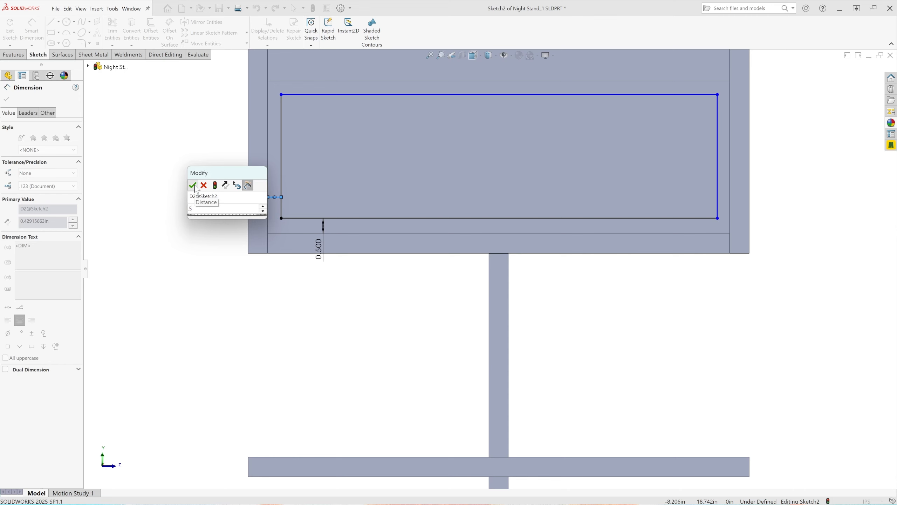
left_click(195, 185)
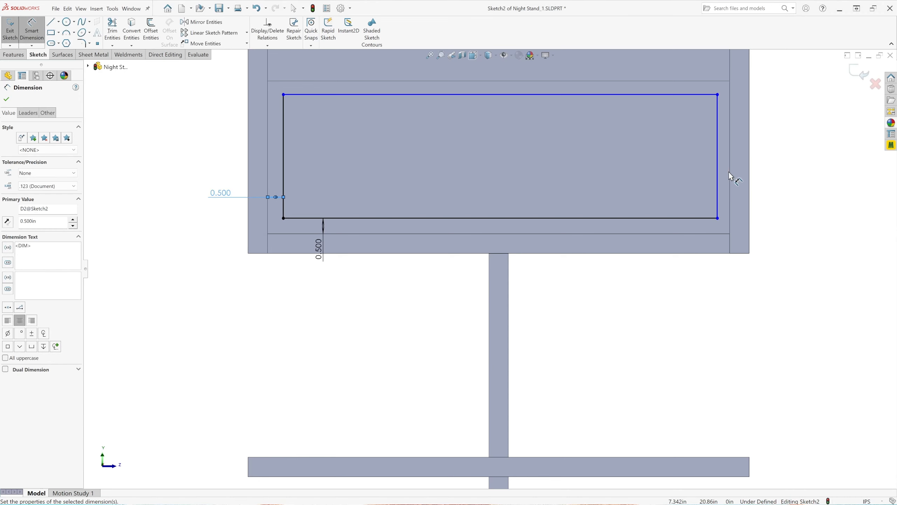
Dimension the rectangle's right edge 0.5 in from the inner edge of the right side panel
left_click(718, 201)
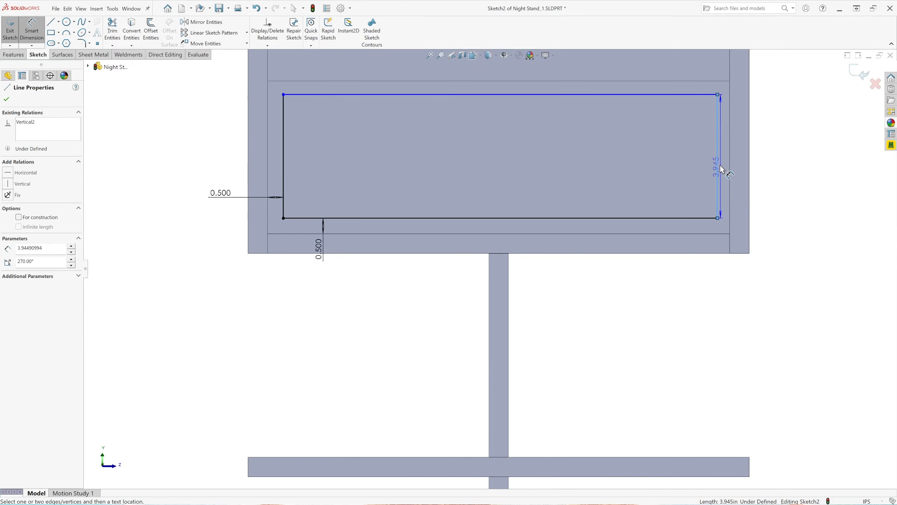
left_click(730, 201)
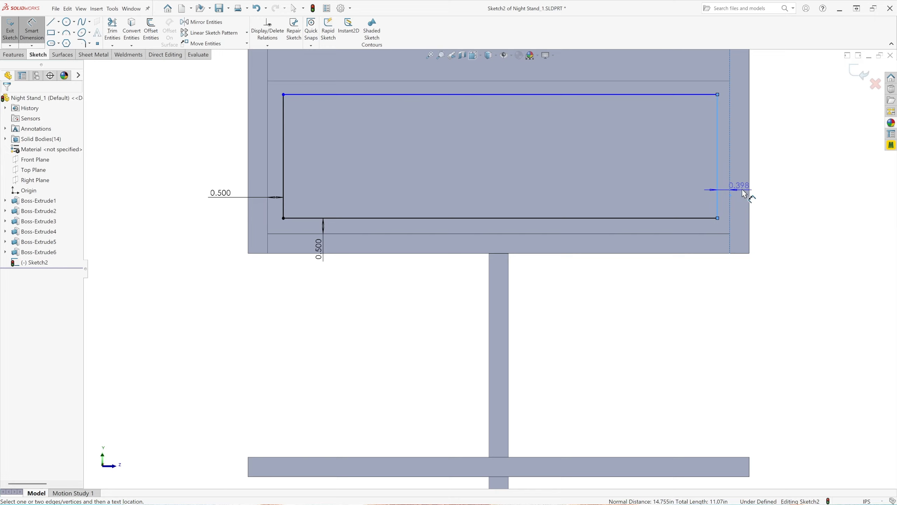
left_click(770, 197)
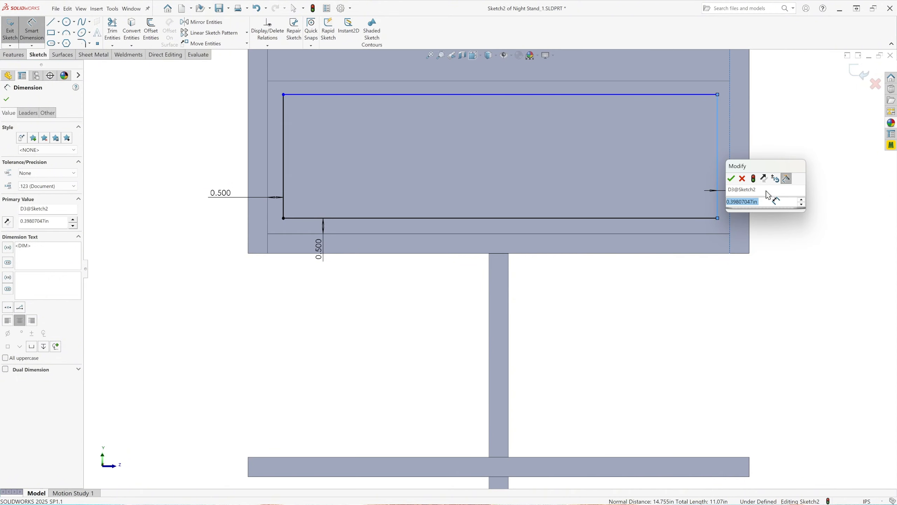
type(".5")
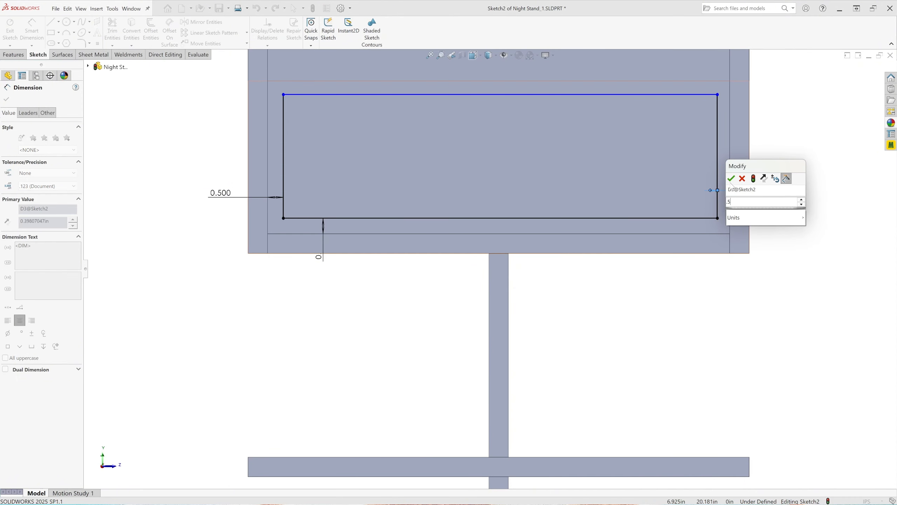
key("Return")
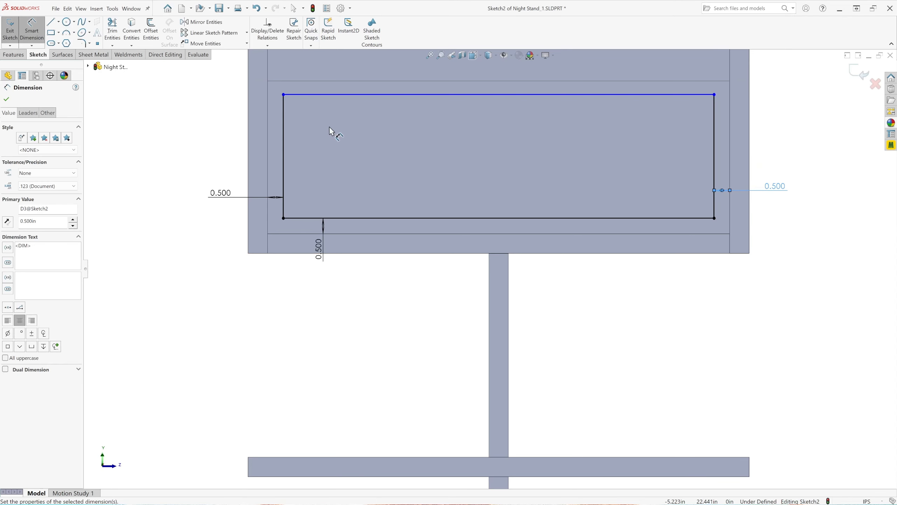
Dimension the rectangle's left edge to set its height to 4 in
left_click(284, 163)
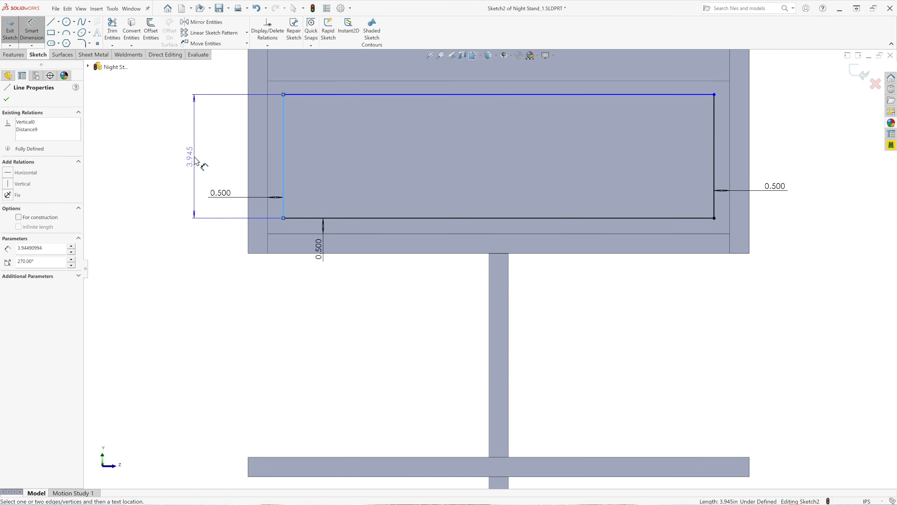
left_click(196, 164)
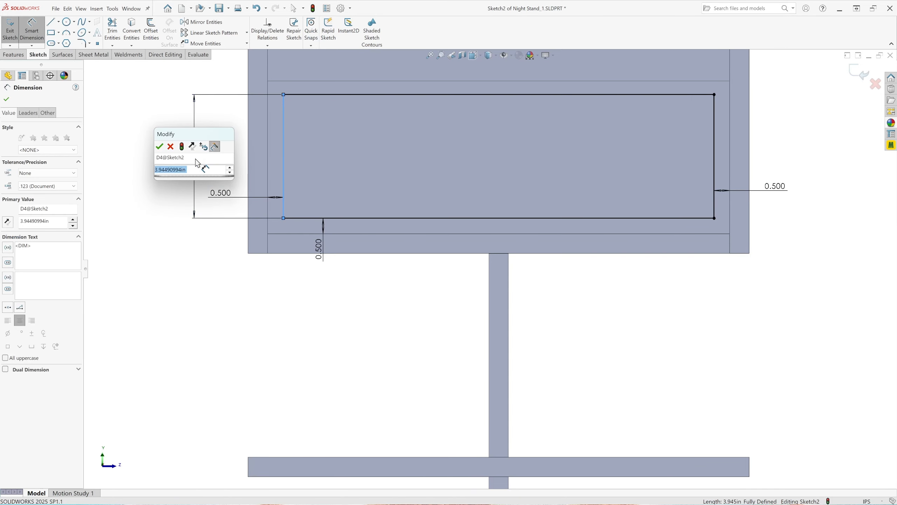
type("4")
left_click(159, 147)
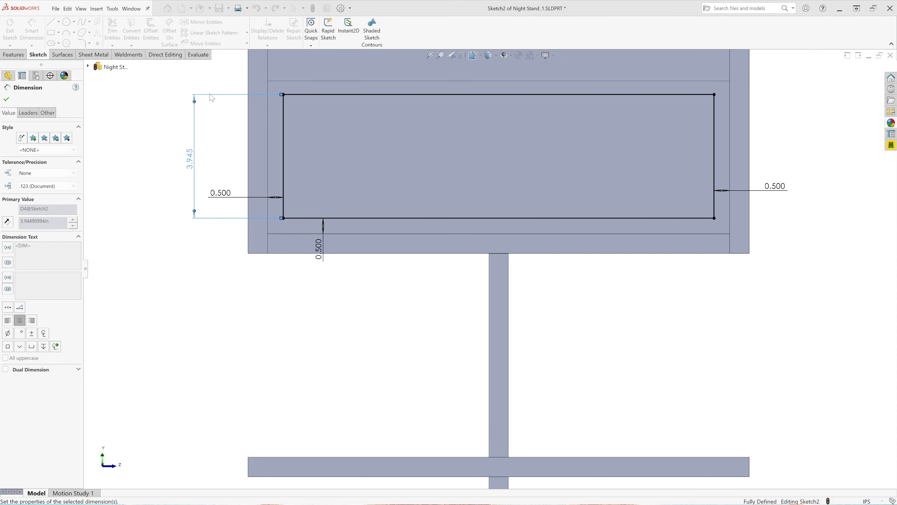
Add a driven dimension between the rectangle's top edge and the compartment's upper edge
scroll(315, 93, "up", 3)
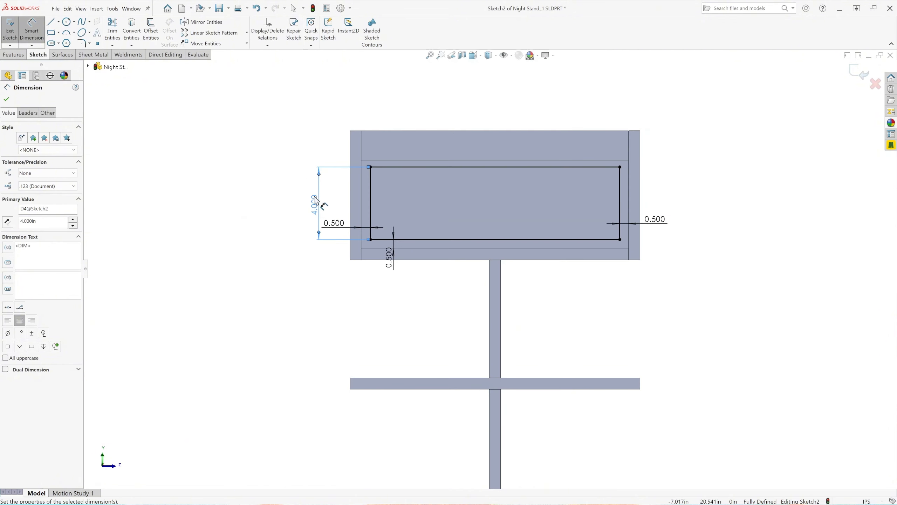
scroll(470, 190, "down", 3)
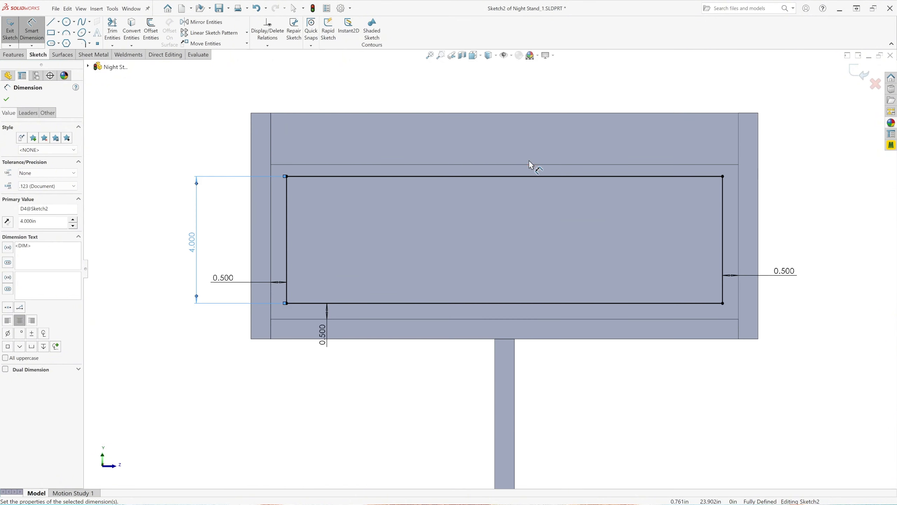
left_click(306, 176)
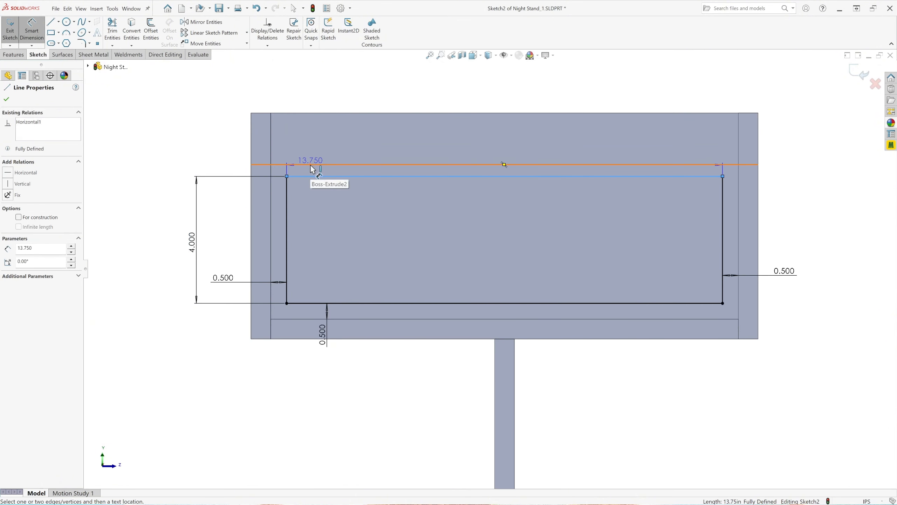
left_click(311, 165)
left_click(316, 143)
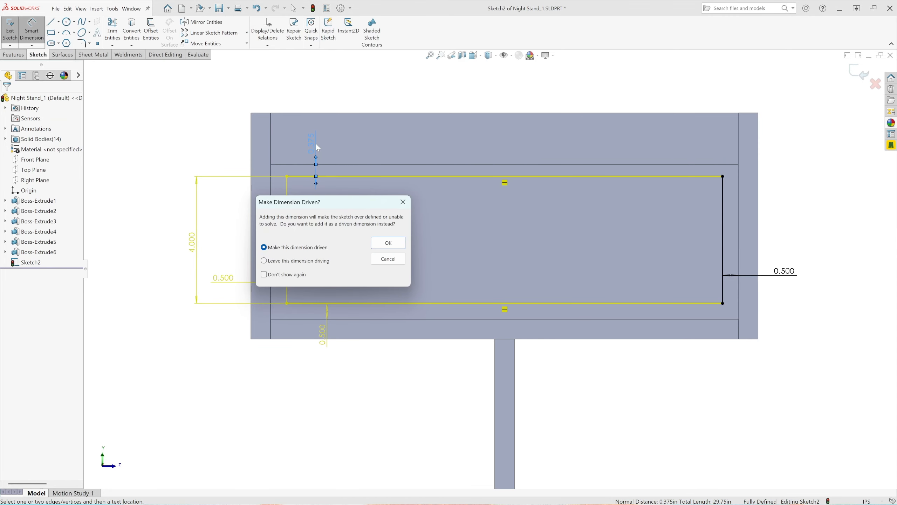
left_click(389, 242)
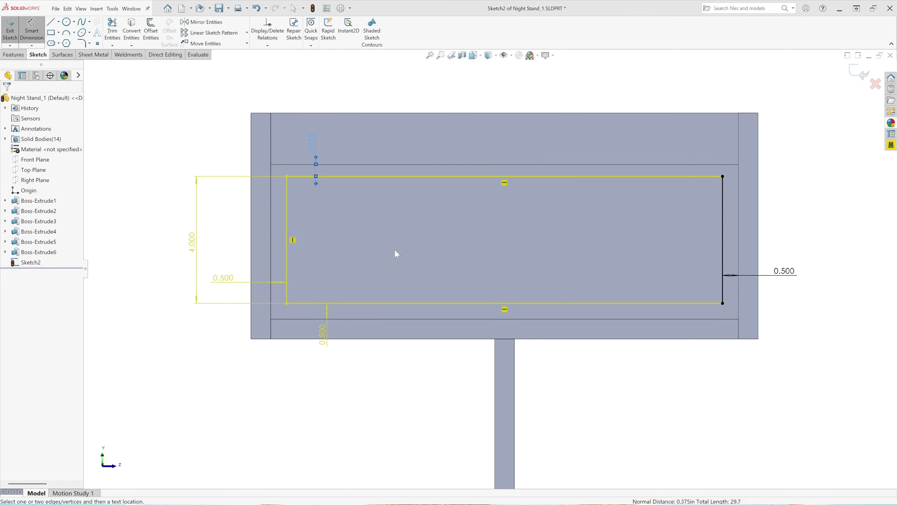
left_click(182, 322)
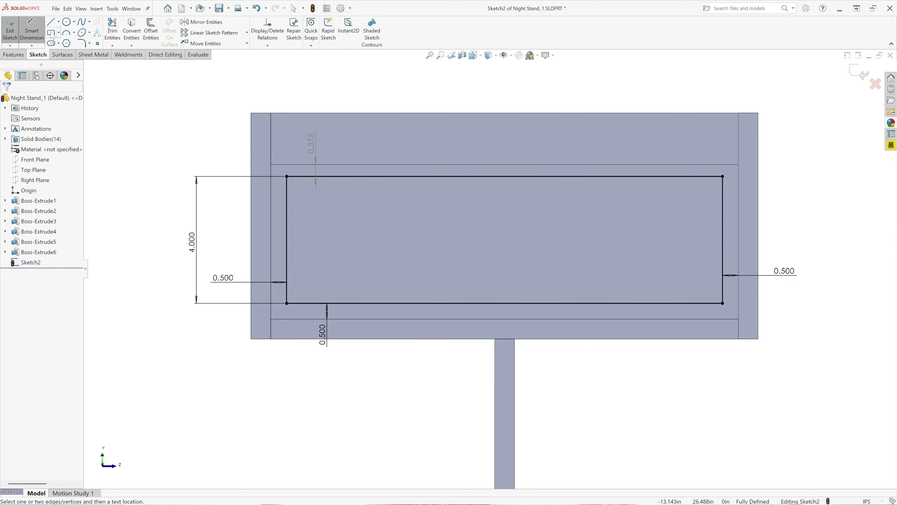
key("Escape")
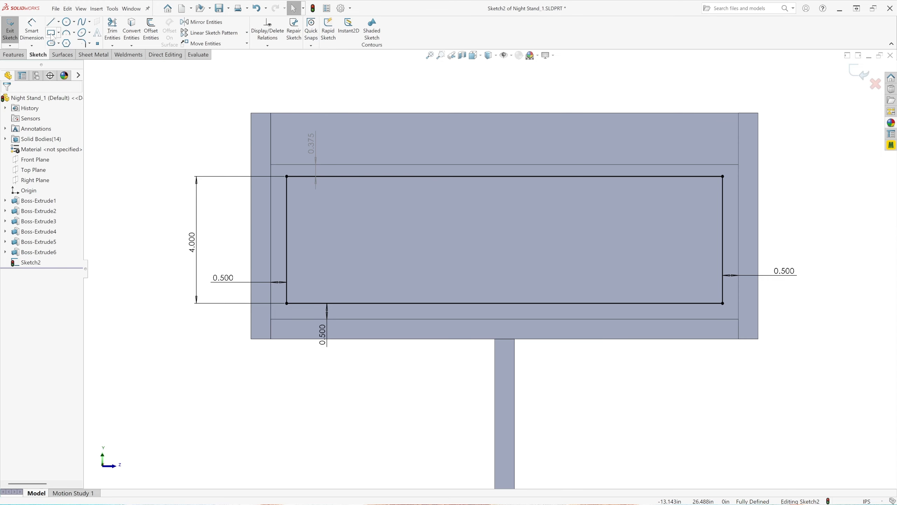
Offset the rectangle's left edge 0.5 in inward and move the offset dimension clear of the two lines
left_click(151, 31)
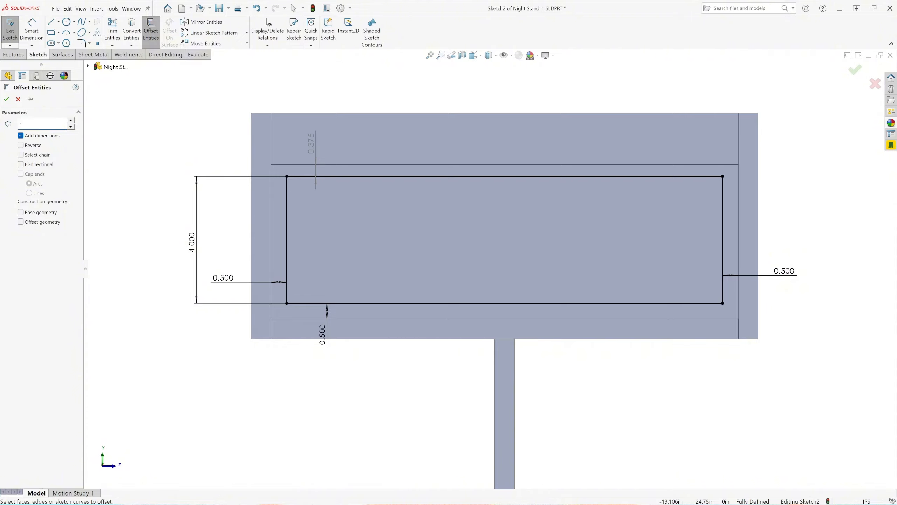
key("Return")
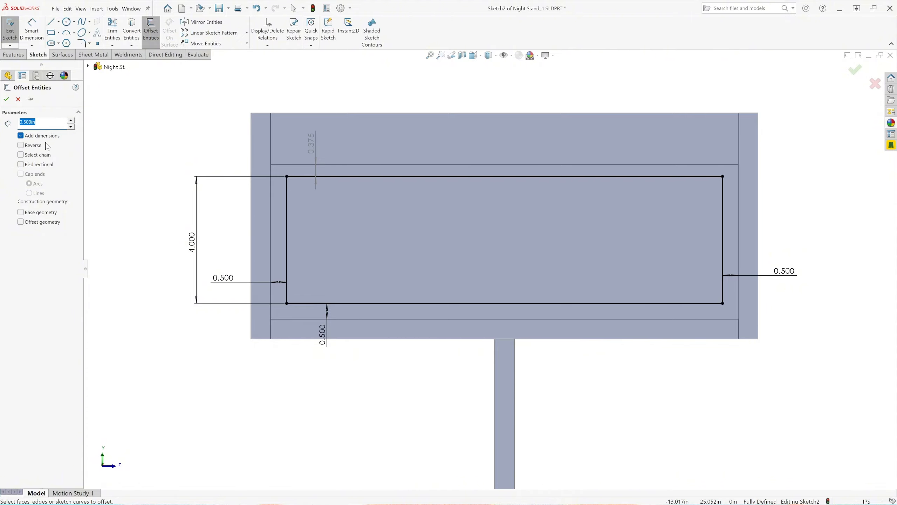
left_click(287, 233)
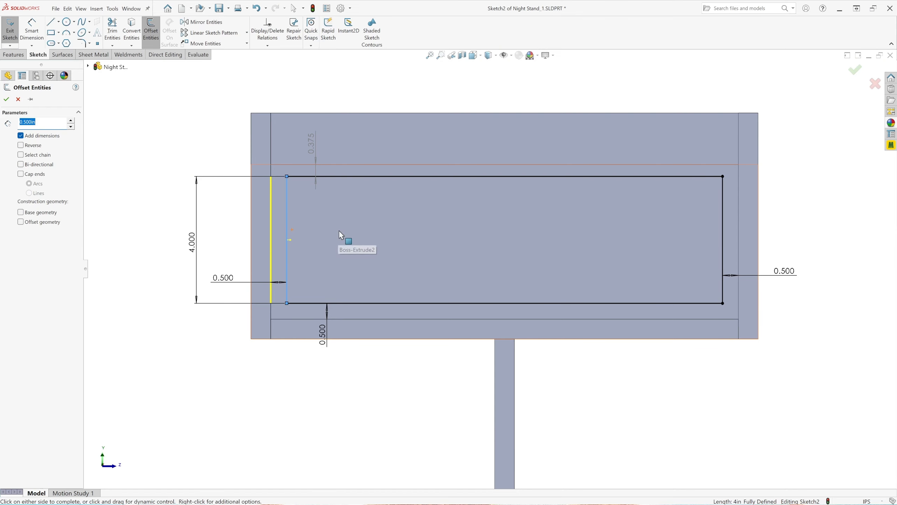
left_click(339, 232)
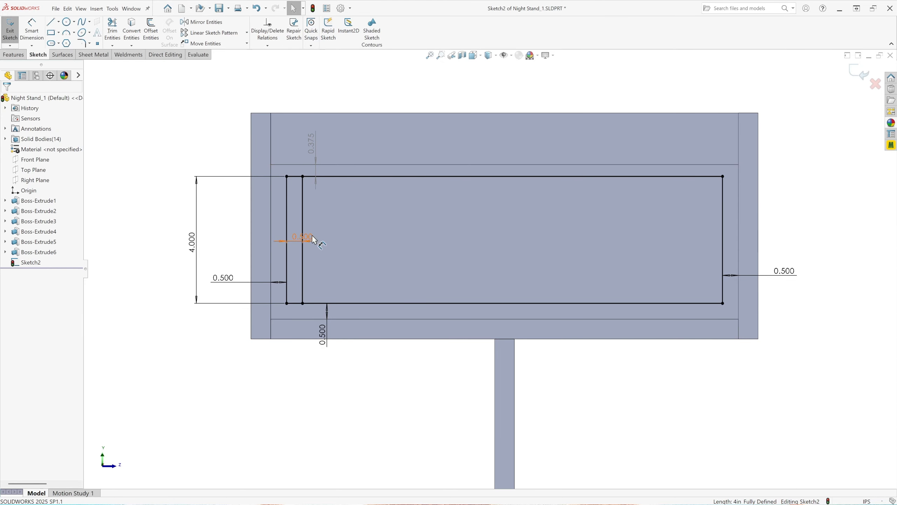
left_click(335, 232)
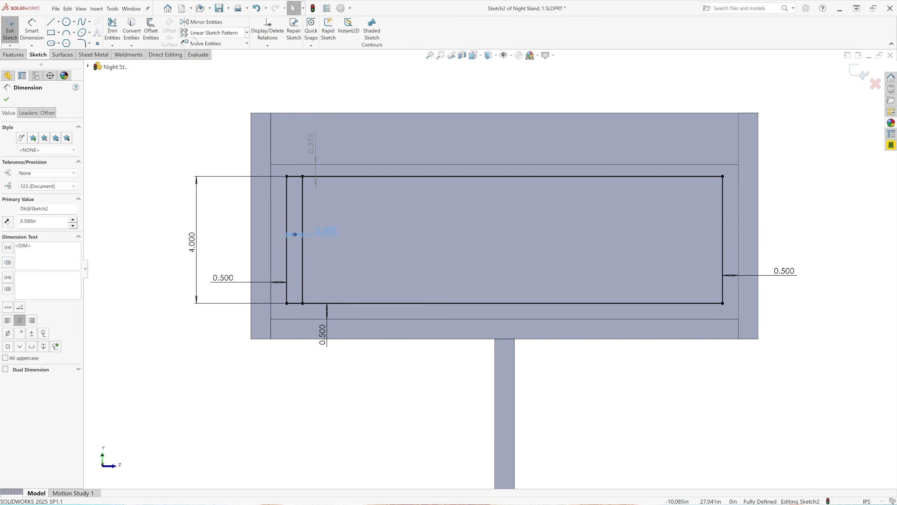
Offset the rectangle's right edge 0.5 in inward for the other drawer side
left_click(150, 31)
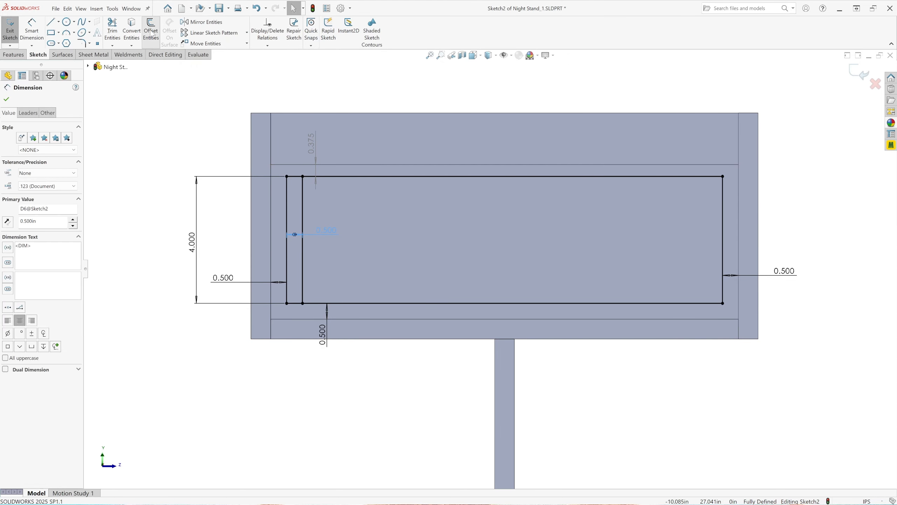
left_click(722, 221)
left_click(654, 232)
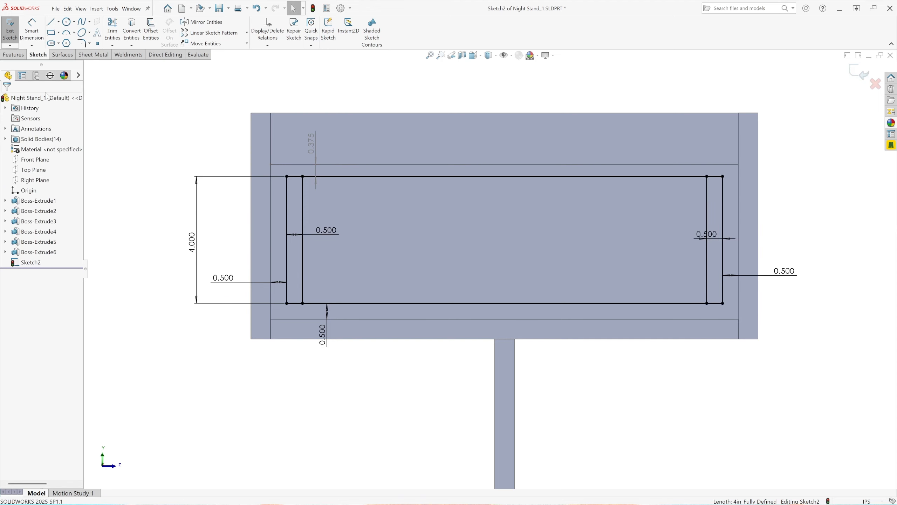
Sketch a thin corner rectangle about 13.2 in wide and 0.13 in high near the drawer's bottom edge, its ends inside both side strips
left_click(51, 33)
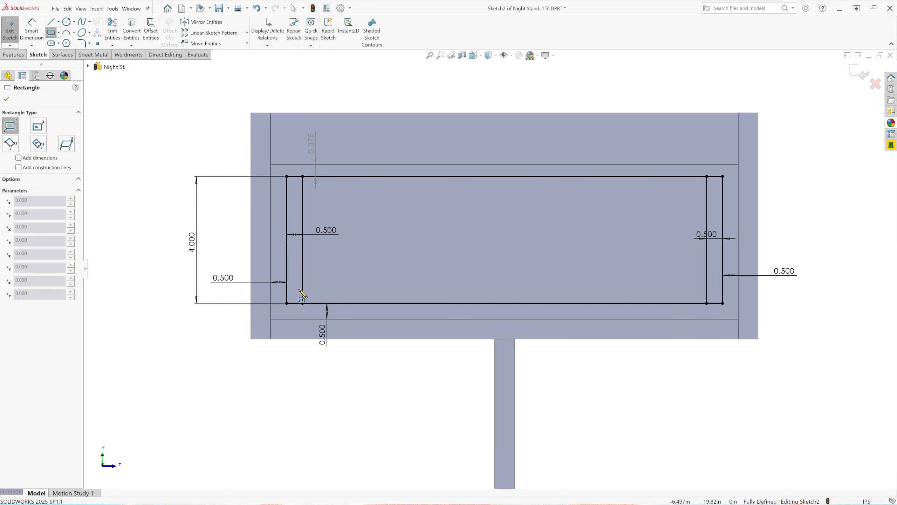
left_click(297, 289)
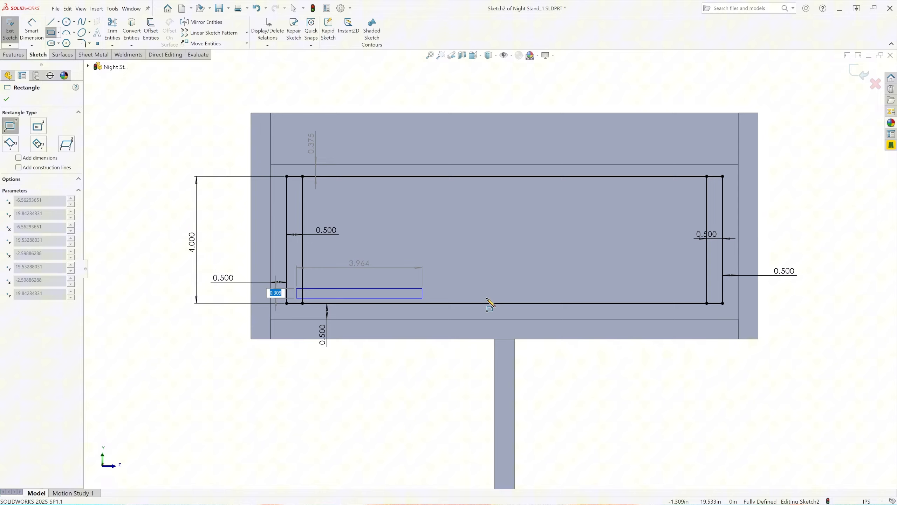
left_click(715, 294)
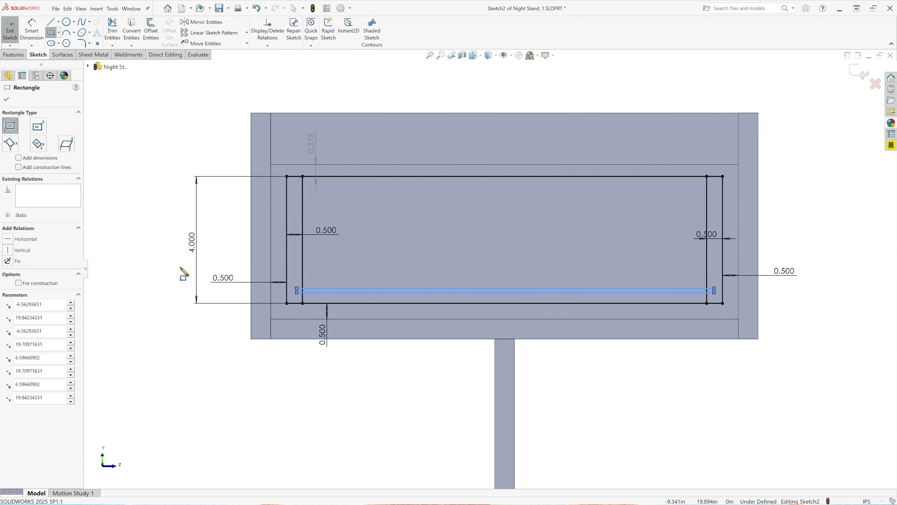
left_click(10, 100)
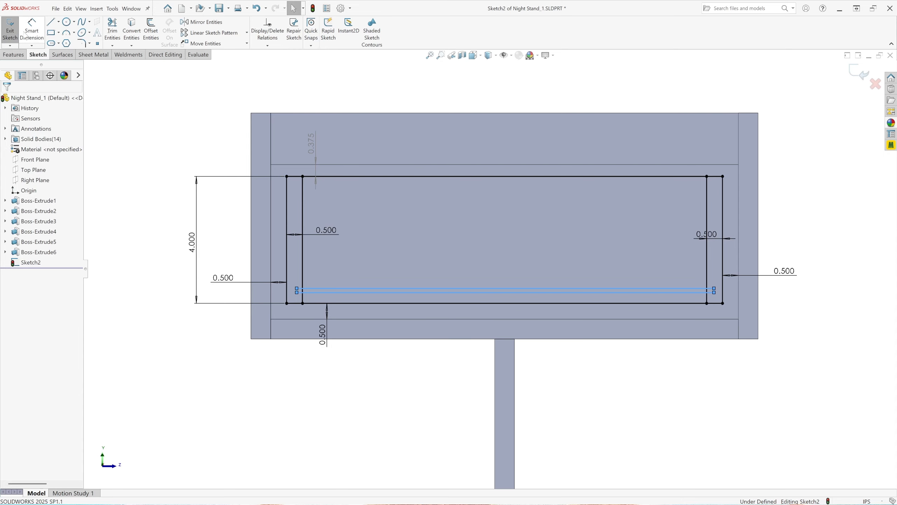
Dimension the thin rectangle's bottom edge 0.375 in above the bottom edge of the drawer outline
left_click(33, 37)
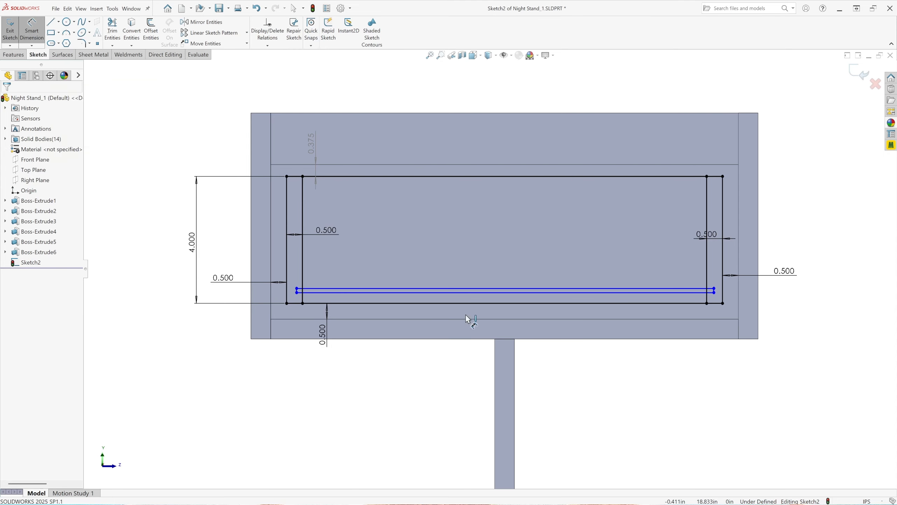
scroll(389, 307, "down", 3)
scroll(342, 299, "down", 2)
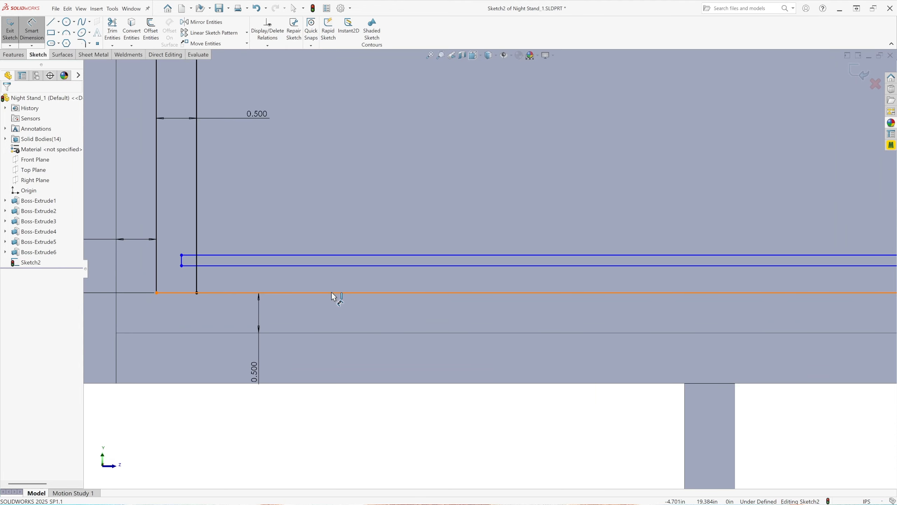
left_click(334, 294)
left_click(334, 266)
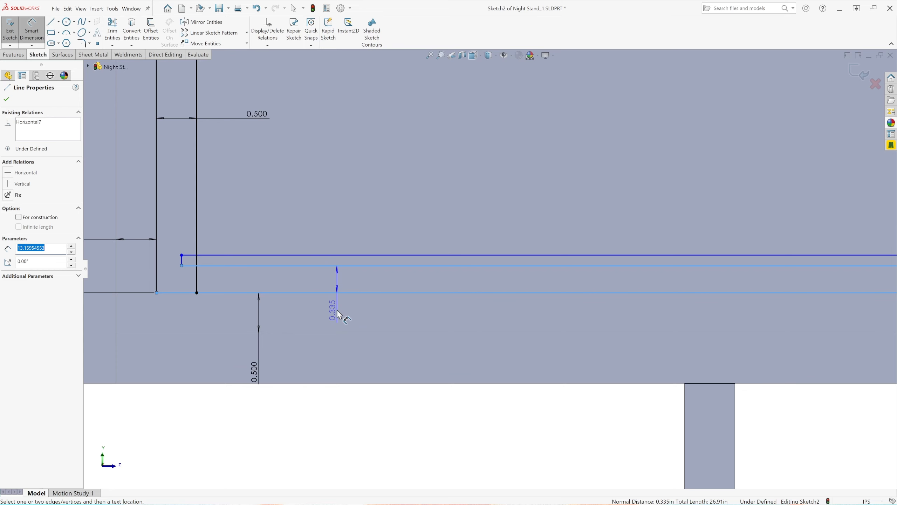
left_click(339, 314)
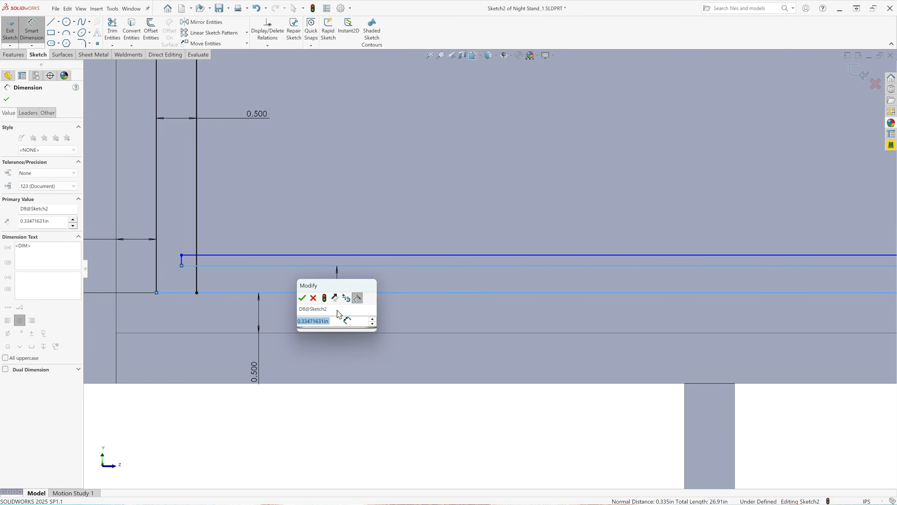
type(".37")
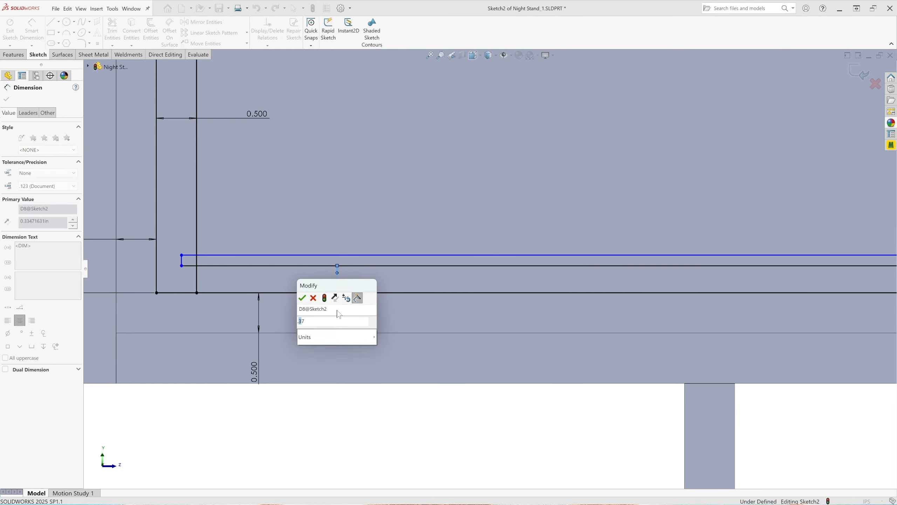
type("5")
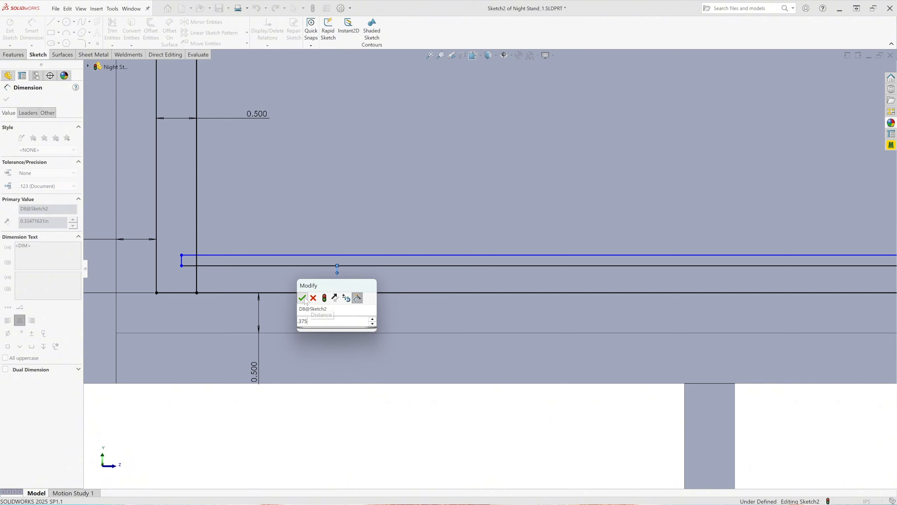
left_click(303, 298)
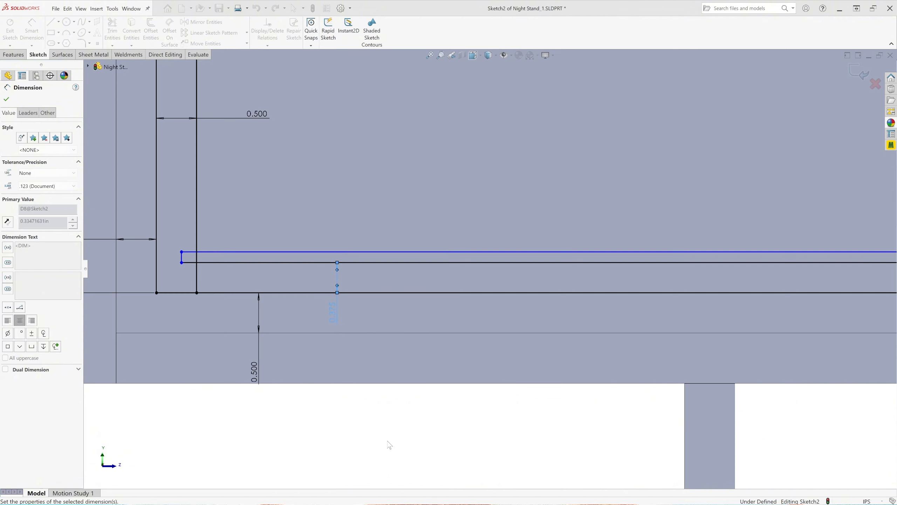
left_click(280, 225)
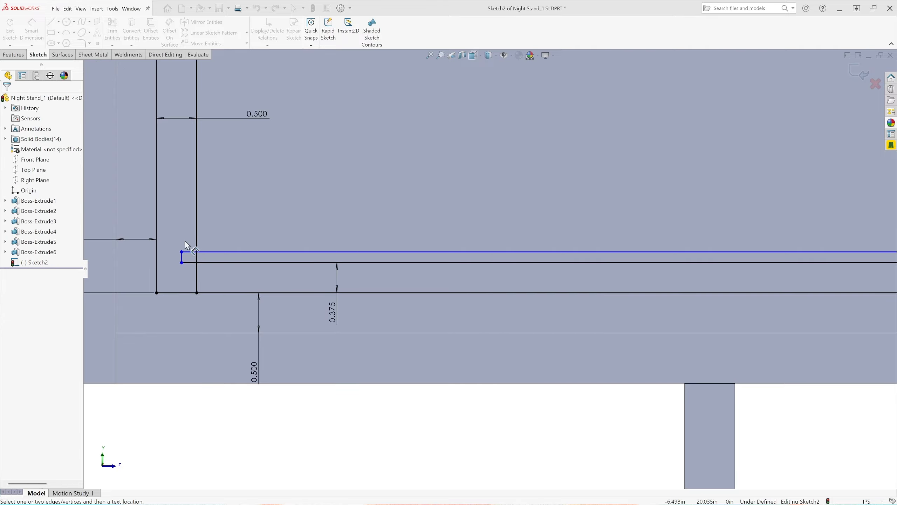
scroll(259, 293, "down", 3)
scroll(347, 247, "down", 4)
scroll(360, 251, "up", 4)
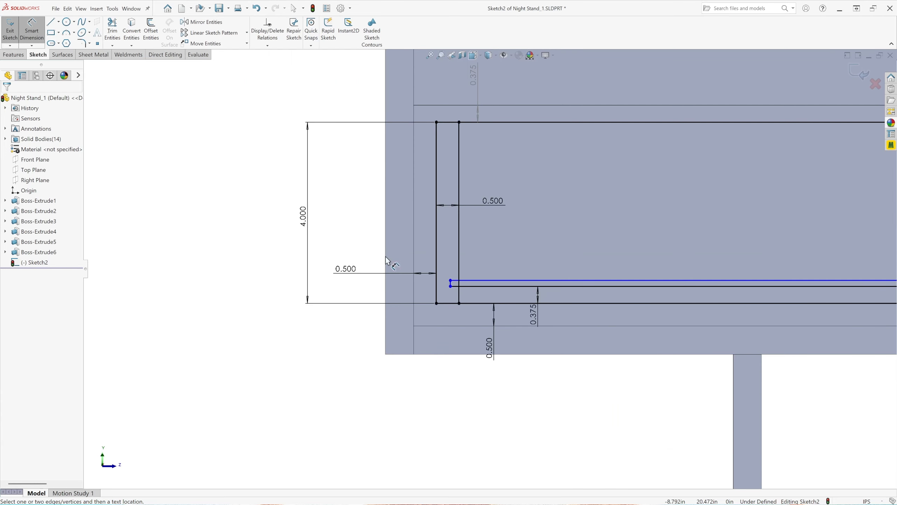
Dimension the thin bottom panel rectangle's left end 0.25 in past the inner line of the left drawer side
scroll(539, 278, "up", 2)
scroll(448, 277, "up", 2)
scroll(496, 276, "up", 2)
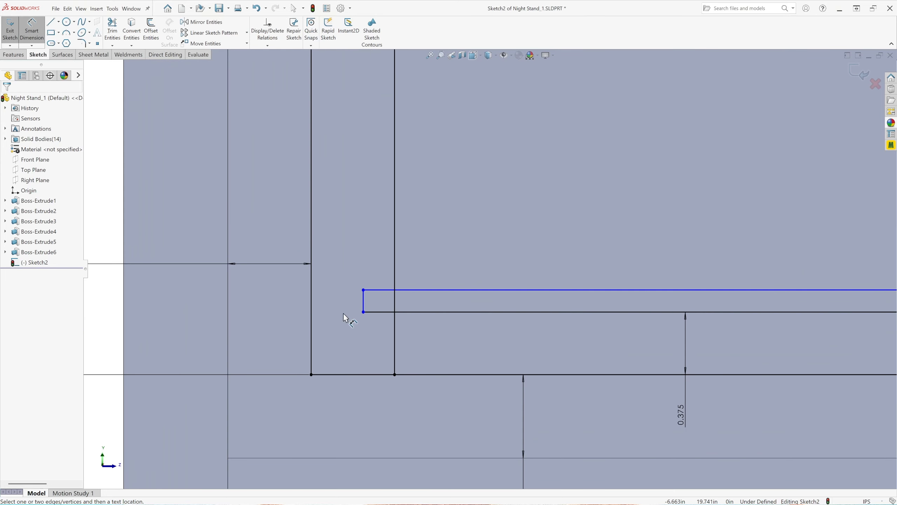
left_click(363, 297)
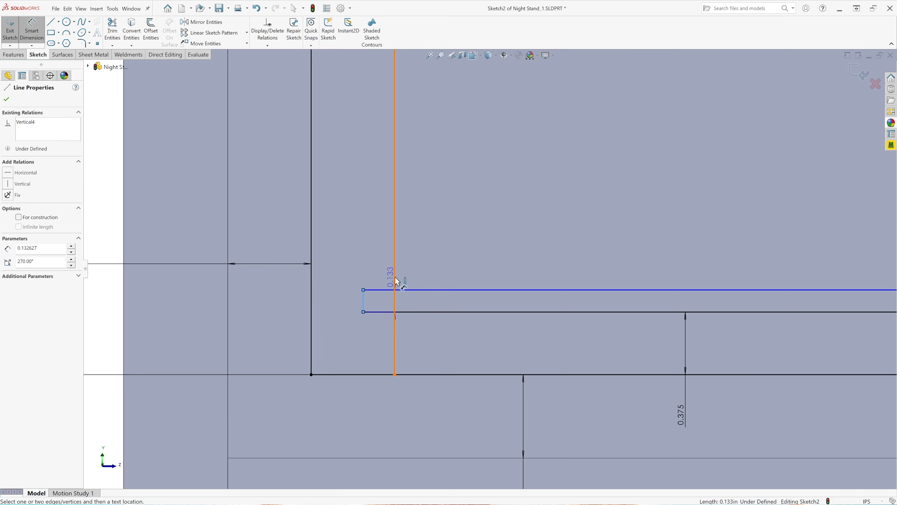
left_click(395, 280)
left_click(432, 264)
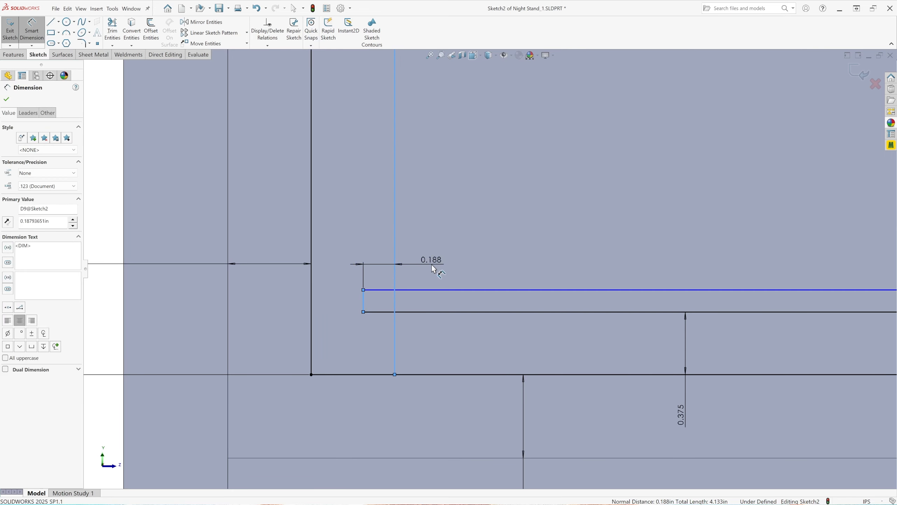
type(".25")
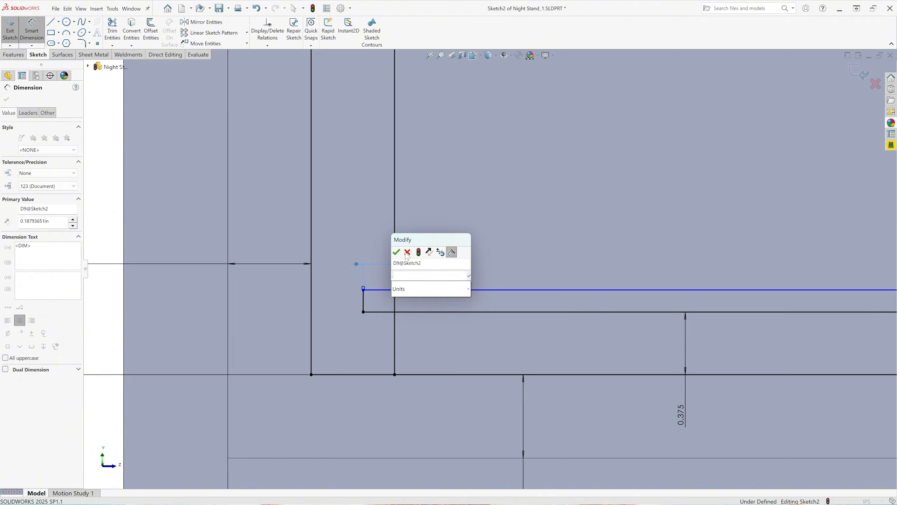
left_click(397, 253)
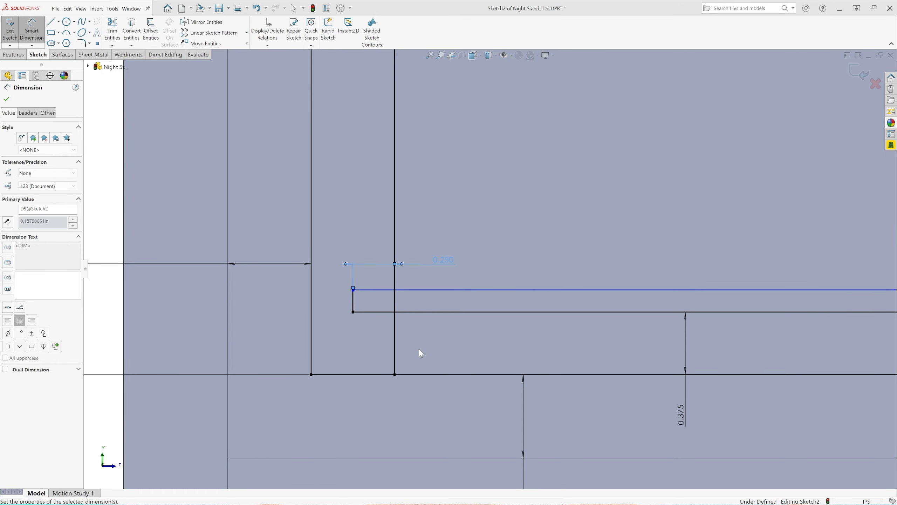
left_click(263, 281)
Dimension the thin rectangle's right end 0.25 in past the inner line of the right drawer side
scroll(263, 283, "up", 3)
scroll(282, 305, "up", 3)
scroll(312, 305, "up", 4)
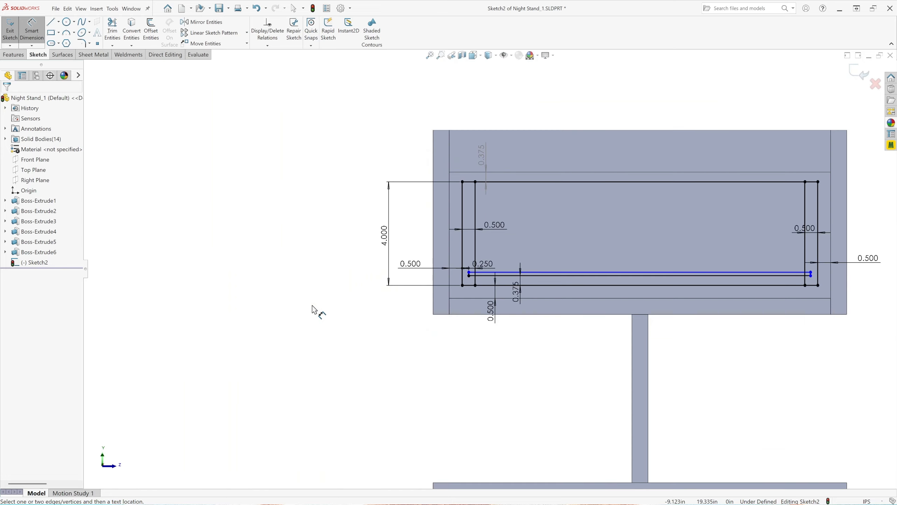
scroll(609, 266, "up", 2)
scroll(671, 284, "down", 3)
scroll(595, 304, "down", 3)
scroll(525, 283, "down", 3)
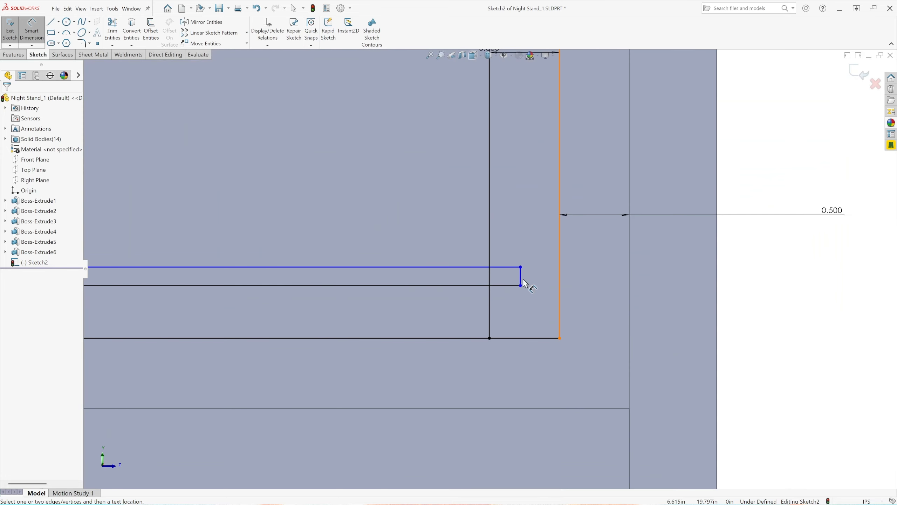
left_click(521, 280)
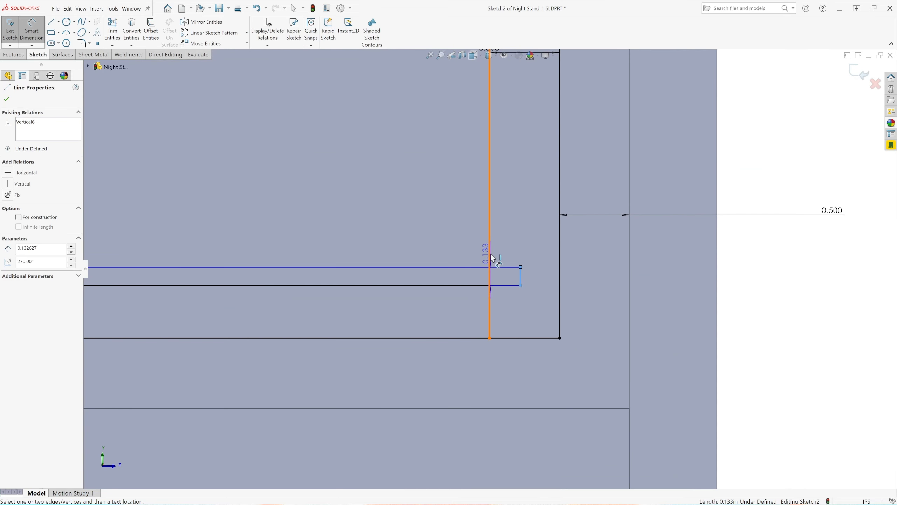
left_click(490, 254)
left_click(456, 241)
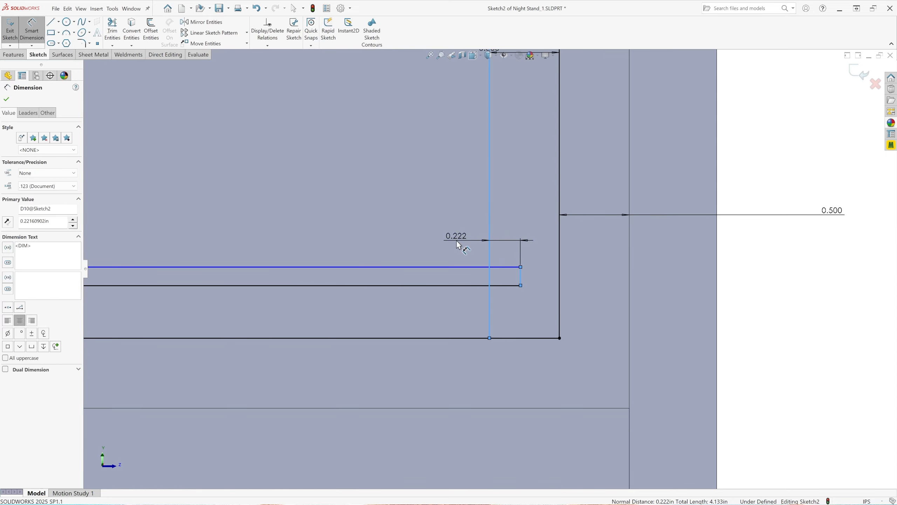
type(".25")
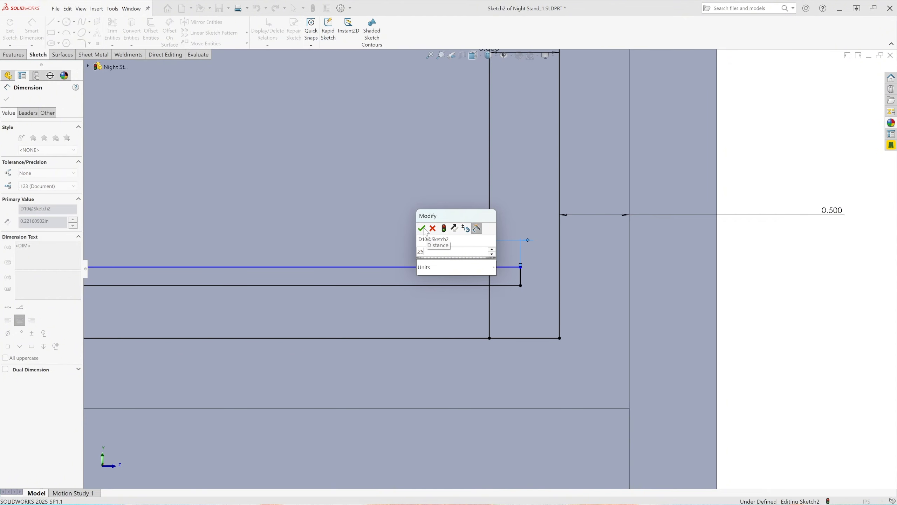
left_click(424, 230)
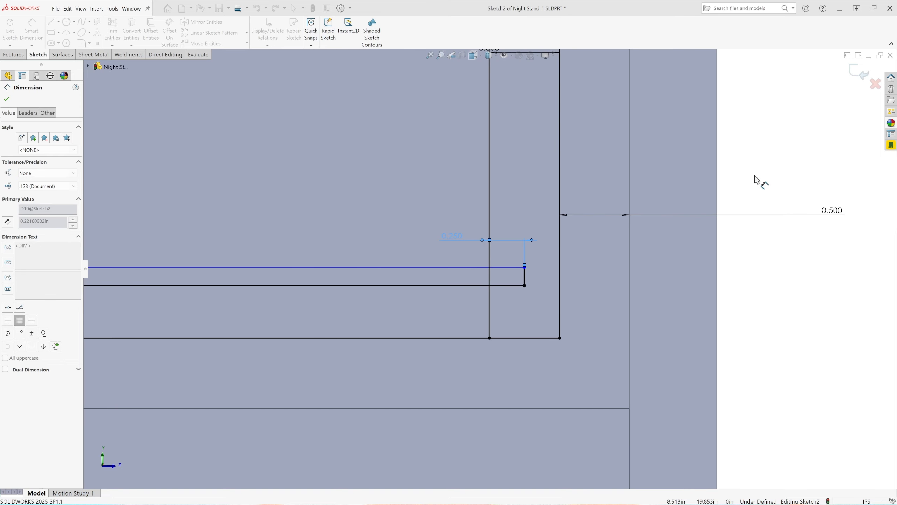
Dimension the bottom panel rectangle's thickness as 0.125 in and leave the Smart Dimension tool
scroll(650, 300, "up", 9)
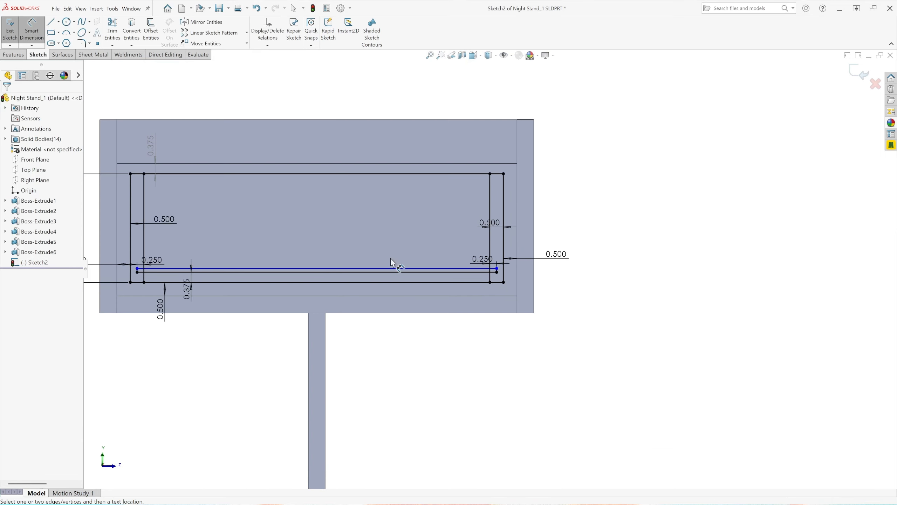
scroll(234, 243, "down", 6)
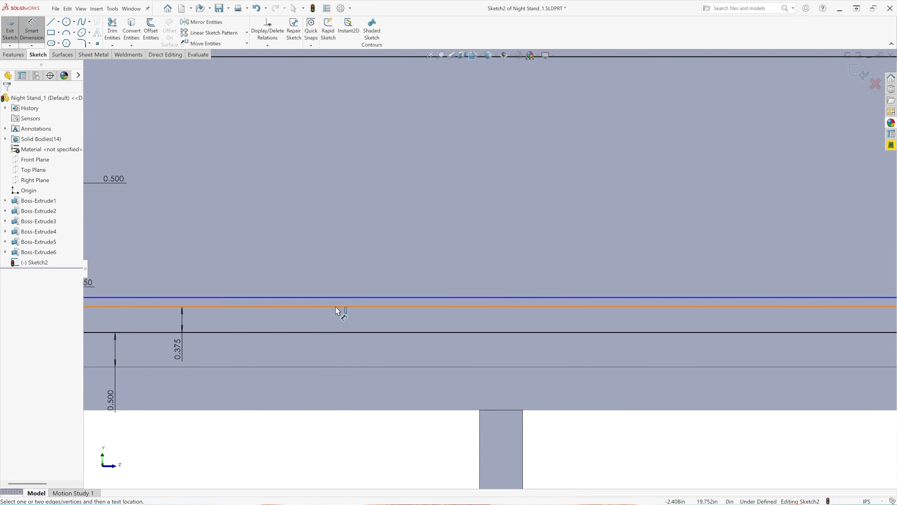
left_click(341, 307)
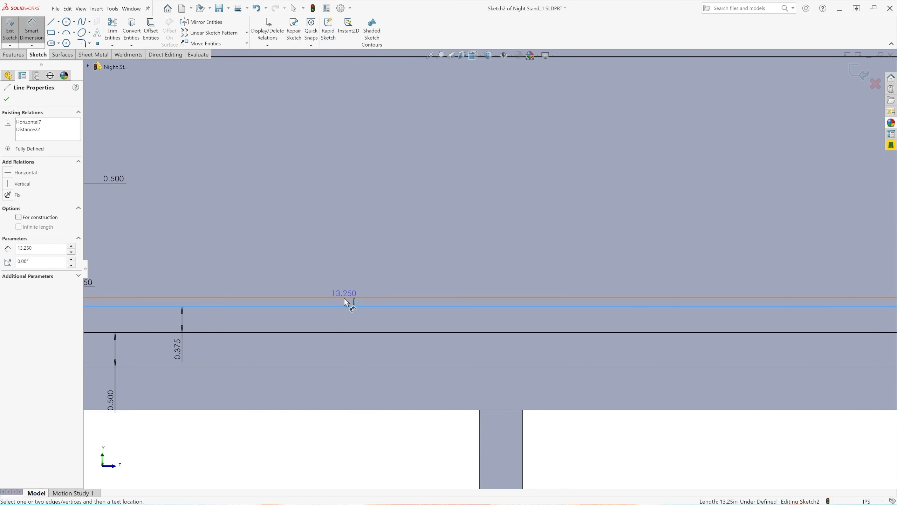
left_click(346, 297)
left_click(347, 269)
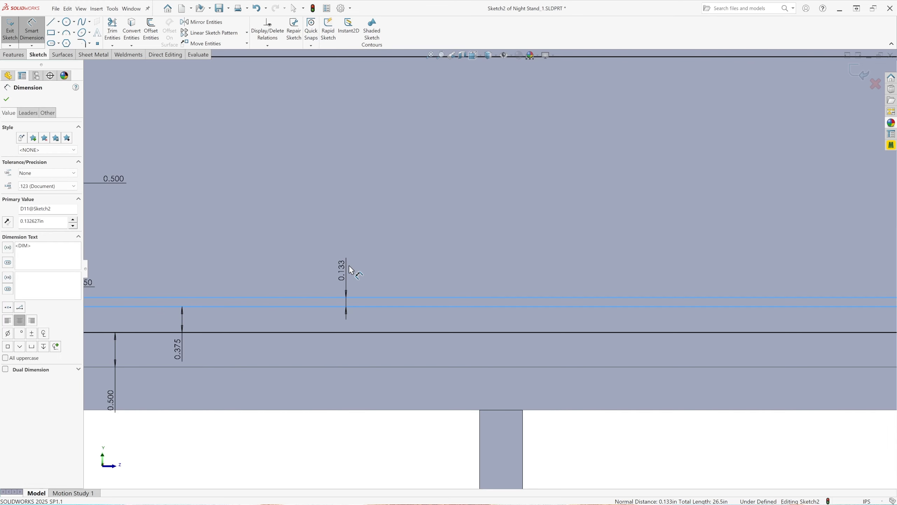
type(".")
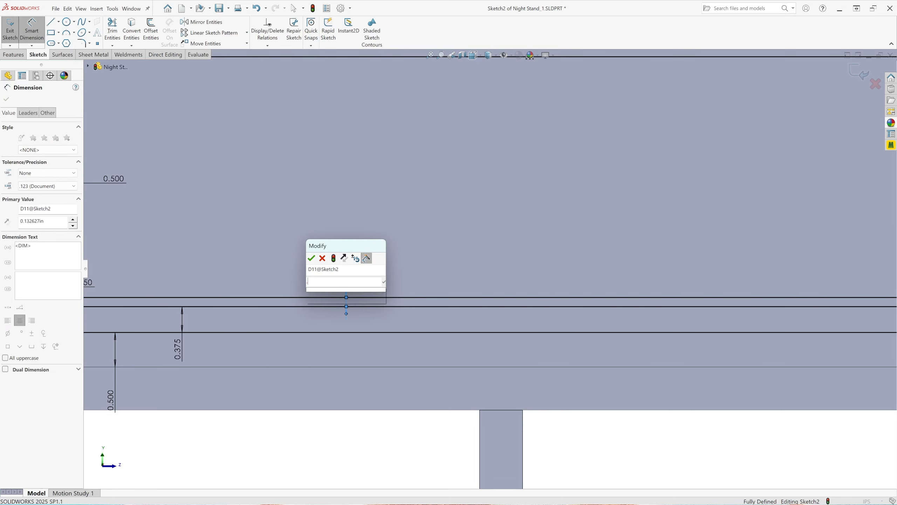
type("125")
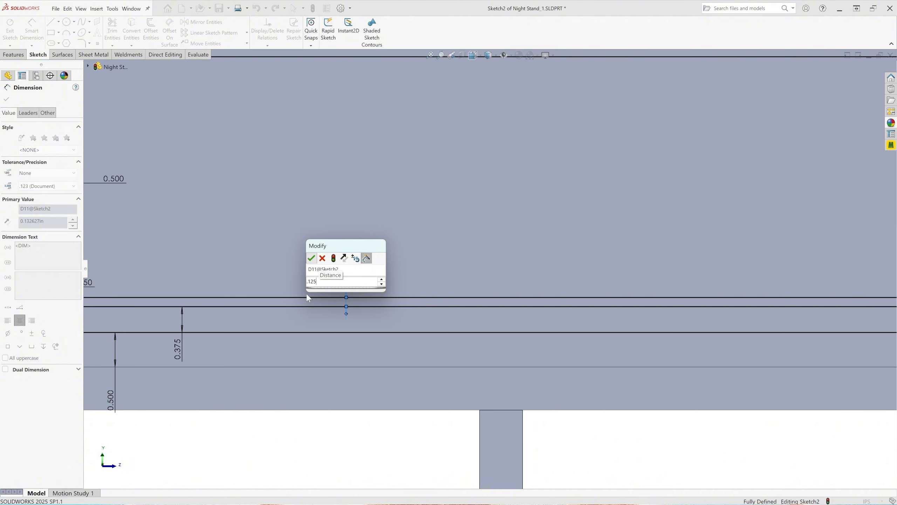
key("Escape")
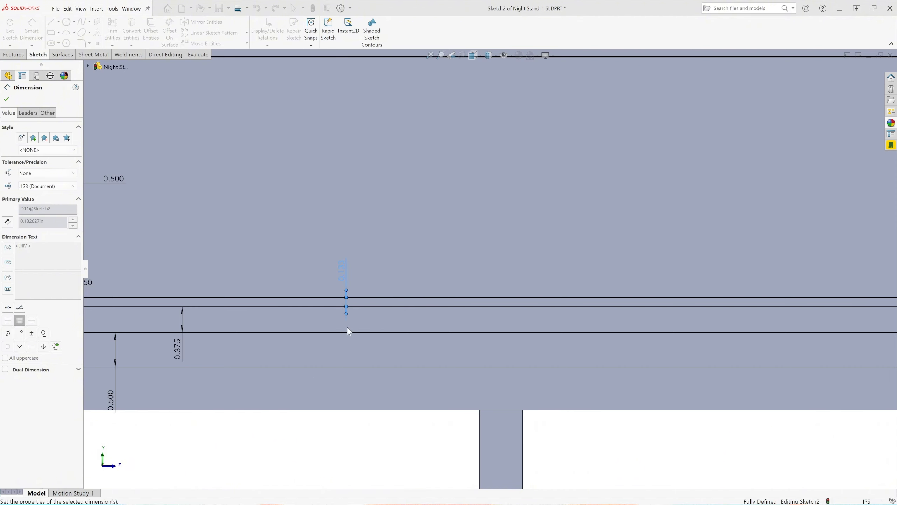
scroll(347, 327, "up", 3)
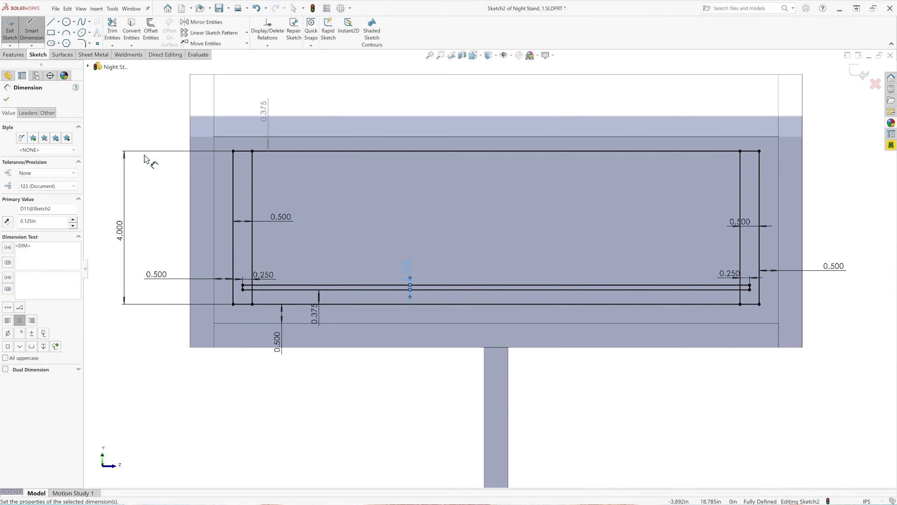
left_click(32, 31)
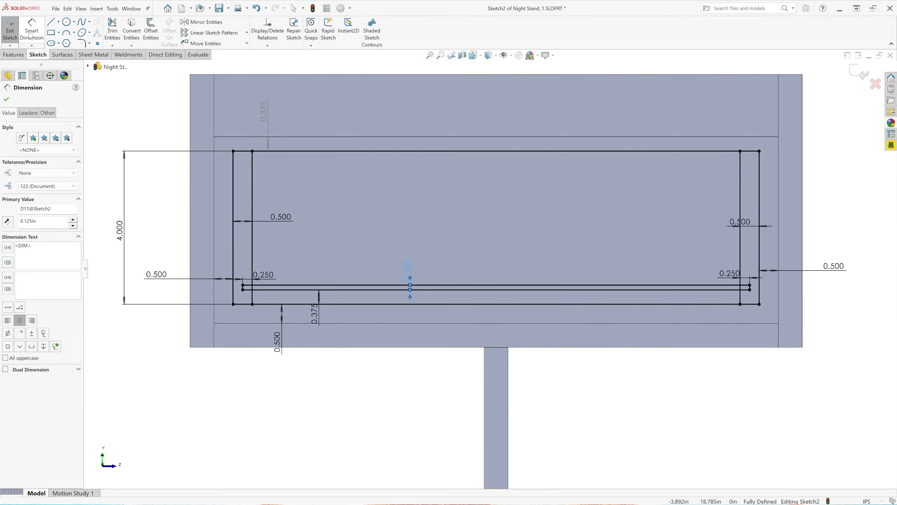
left_click(143, 104)
key("z")
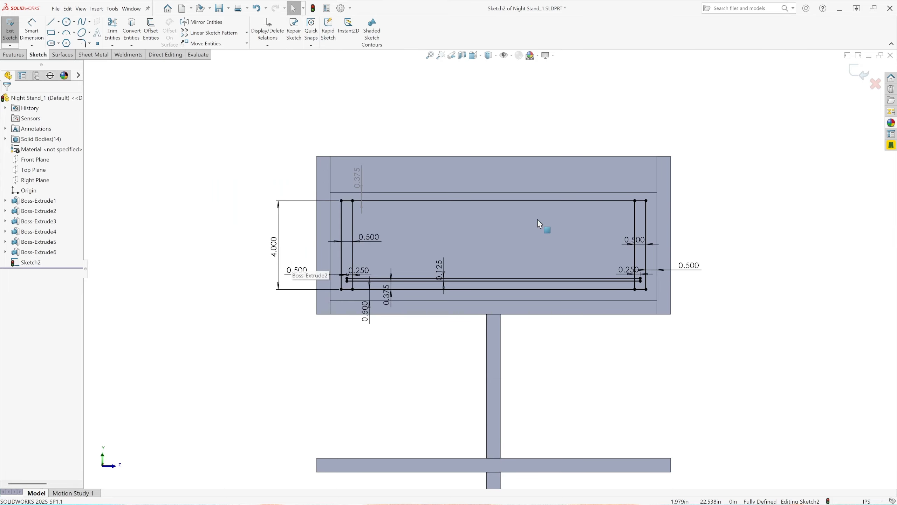
Start a blind boss extrude of the drawer sketch with a depth of 14 in and without merging the result
scroll(490, 235, "down", 2)
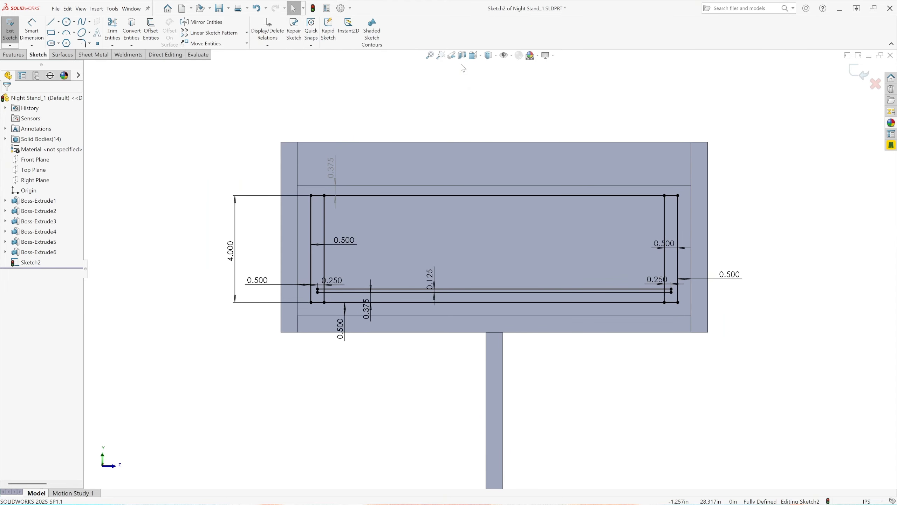
scroll(394, 317, "up", 3)
middle_click_drag(396, 319, 393, 326)
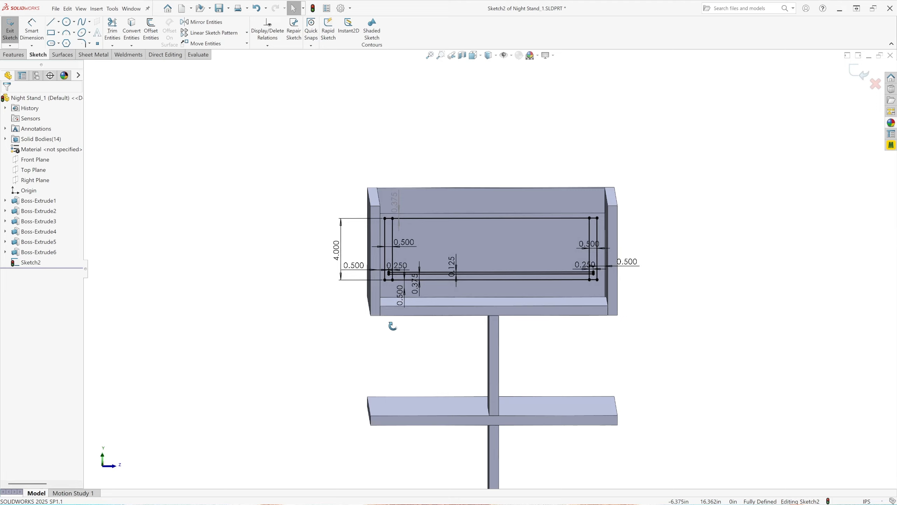
left_click(14, 55)
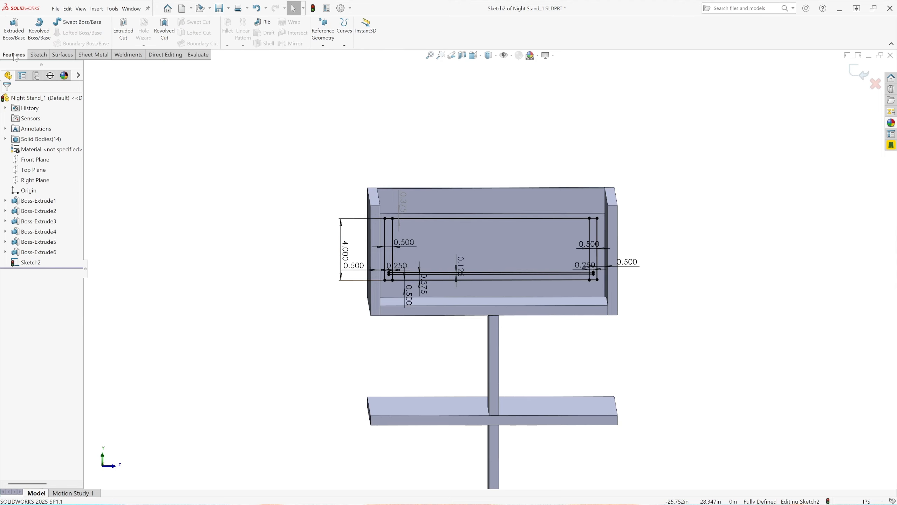
left_click(14, 29)
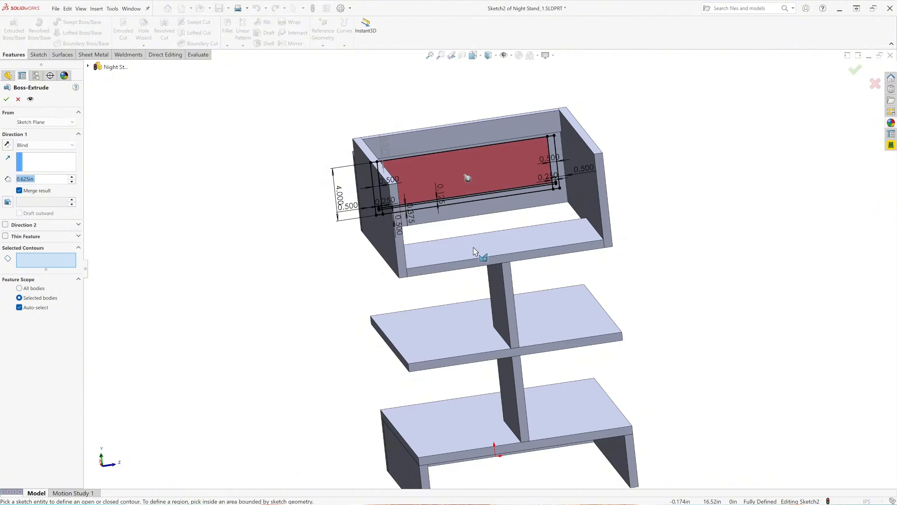
mouse_move(457, 302)
middle_mouse_down()
mouse_move(430, 276)
mouse_move(429, 286)
mouse_move(403, 283)
mouse_move(413, 291)
middle_mouse_up()
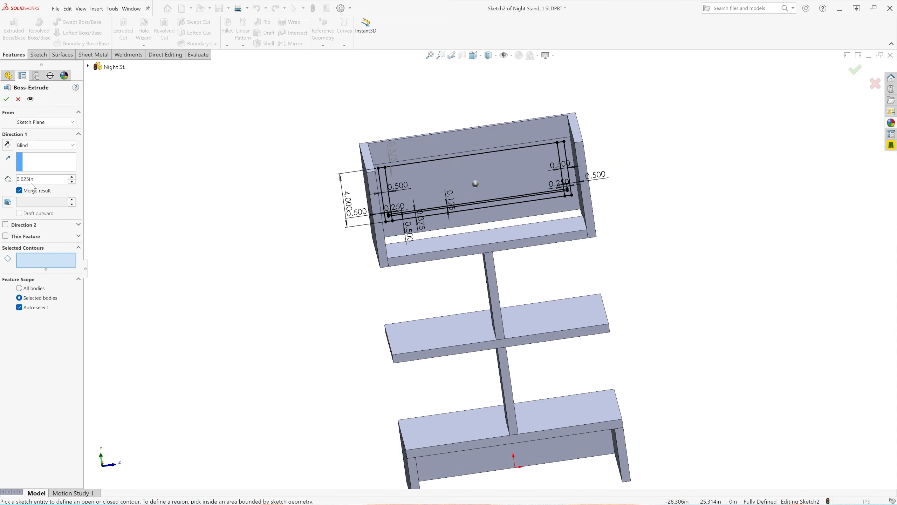
left_click(19, 190)
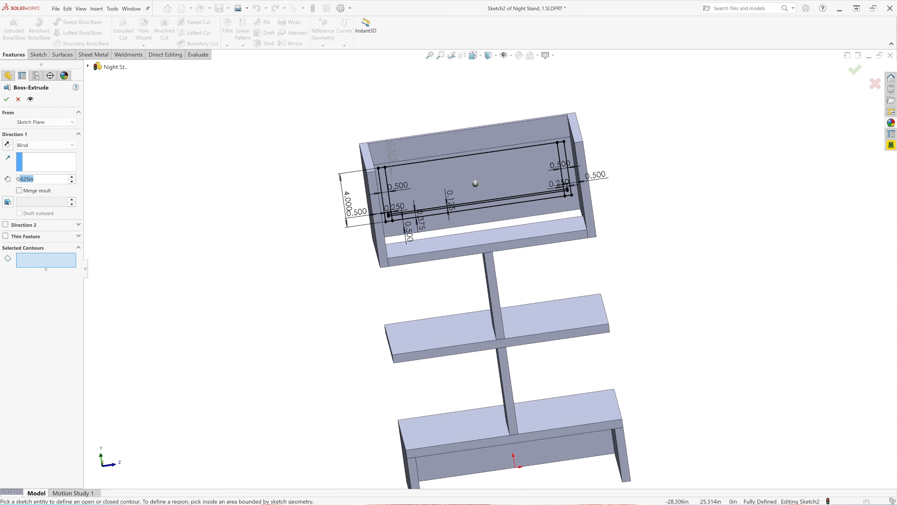
double_click(25, 179)
type("14")
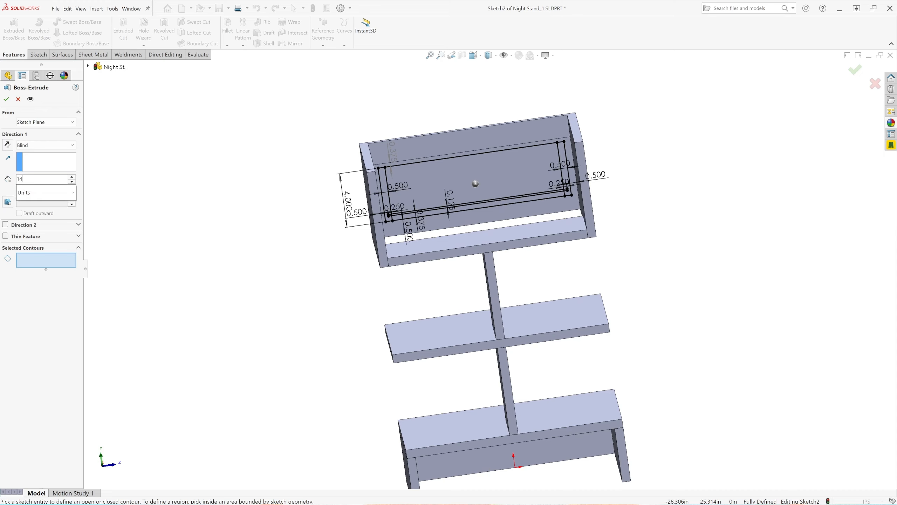
key("Return")
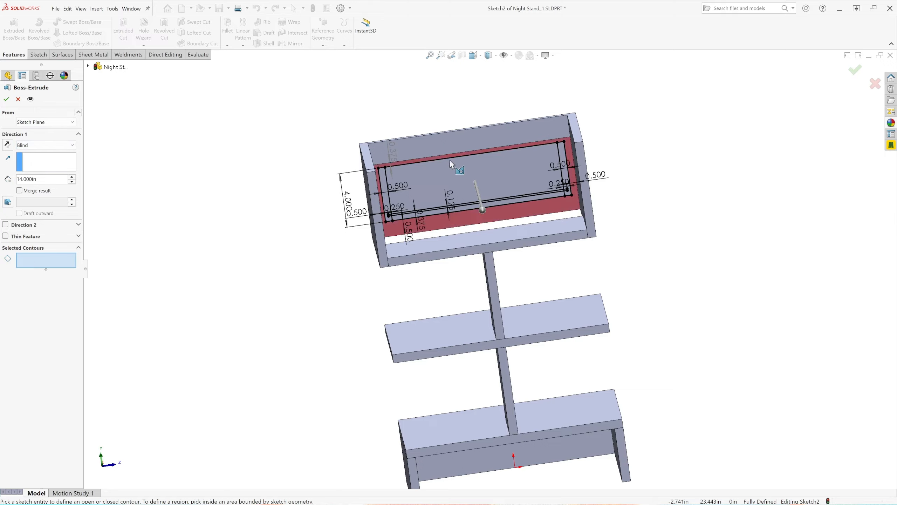
Add the right drawer side to the extrude contours, including the small region where the bottom panel overlaps it
scroll(560, 183, "down", 4)
scroll(317, 193, "down", 1)
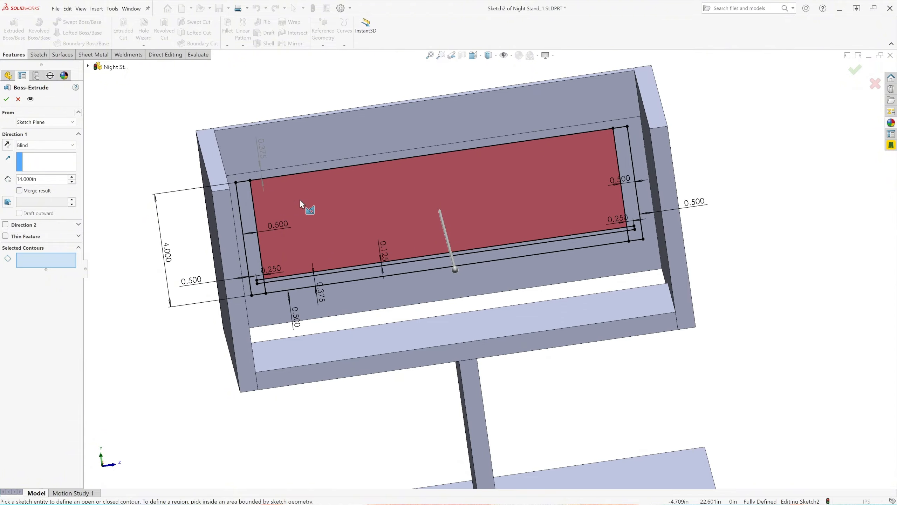
left_click(621, 183)
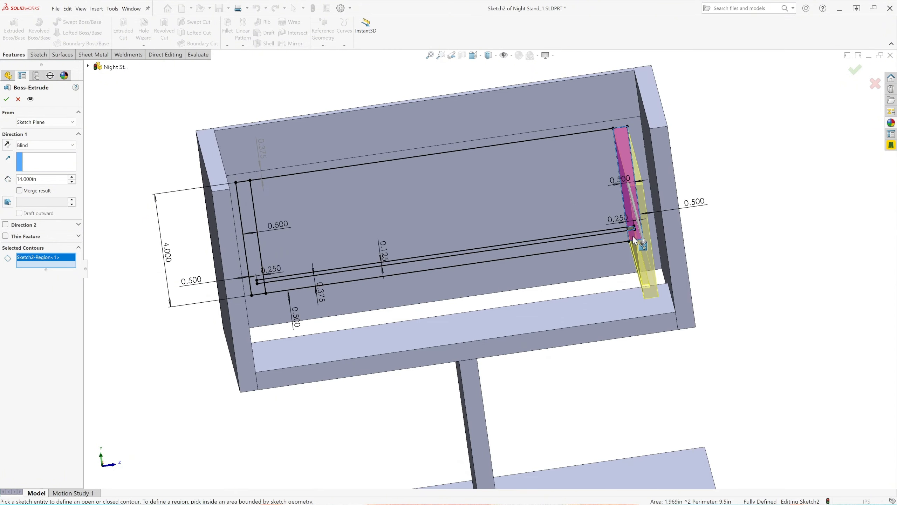
scroll(633, 236, "down", 5)
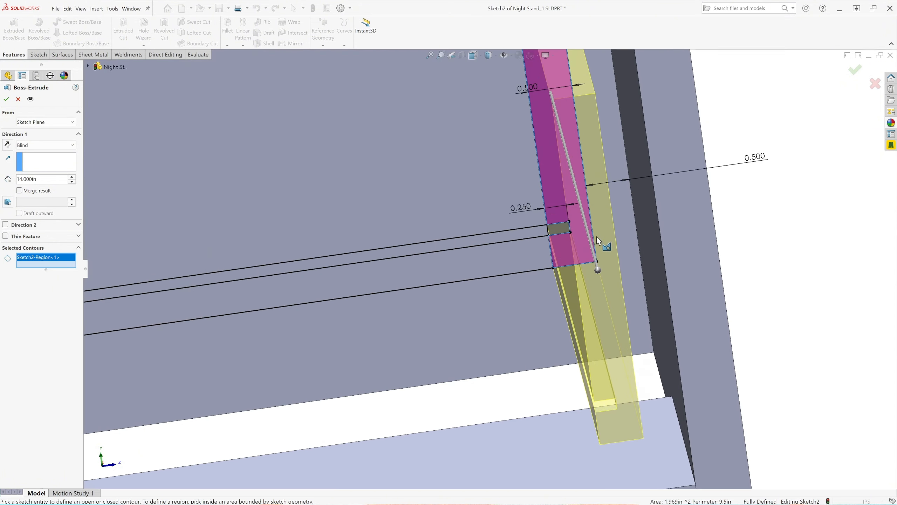
left_click(564, 229)
scroll(601, 239, "up", 6)
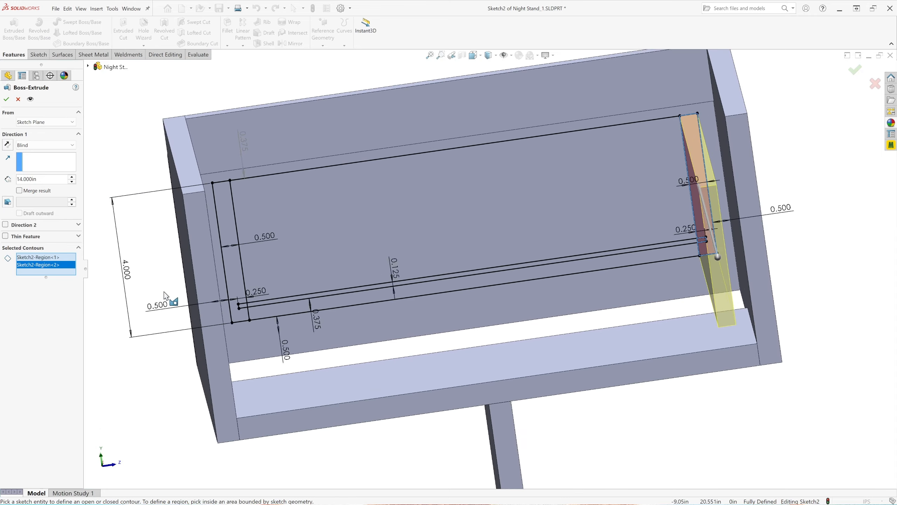
Add the left drawer side and its small bottom panel overlap region to the extrude contours
scroll(166, 295, "down", 1)
left_click(261, 202)
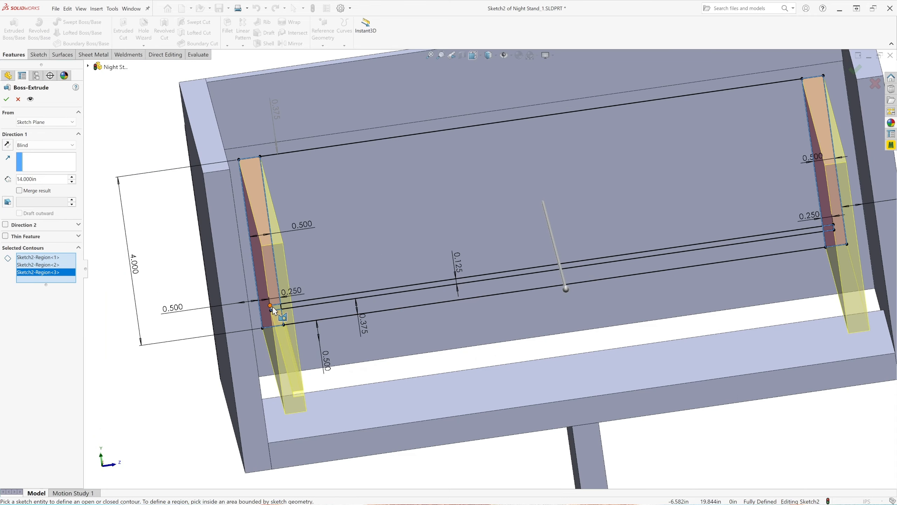
scroll(275, 308, "down", 2)
left_click(315, 293)
scroll(252, 284, "up", 3)
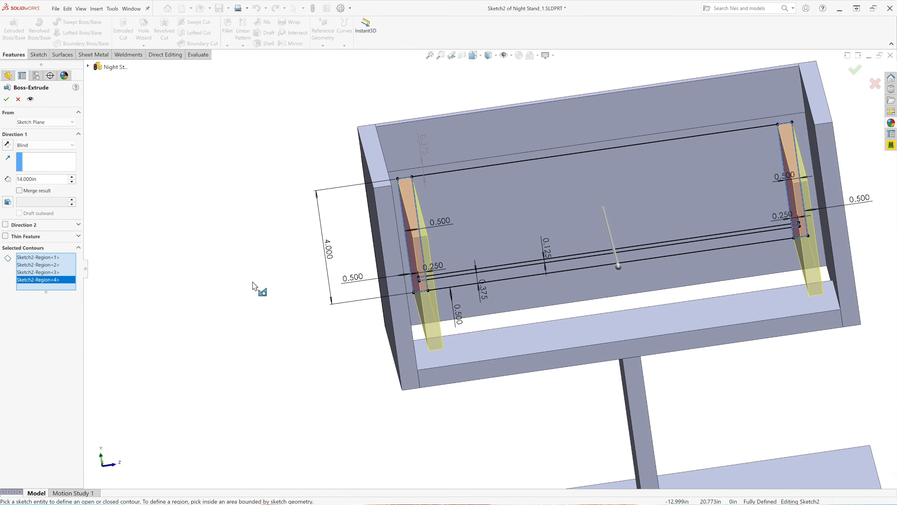
Accept the 14 in extrude of the two drawer sides as separate bodies
scroll(573, 271, "up", 4)
scroll(597, 268, "down", 3)
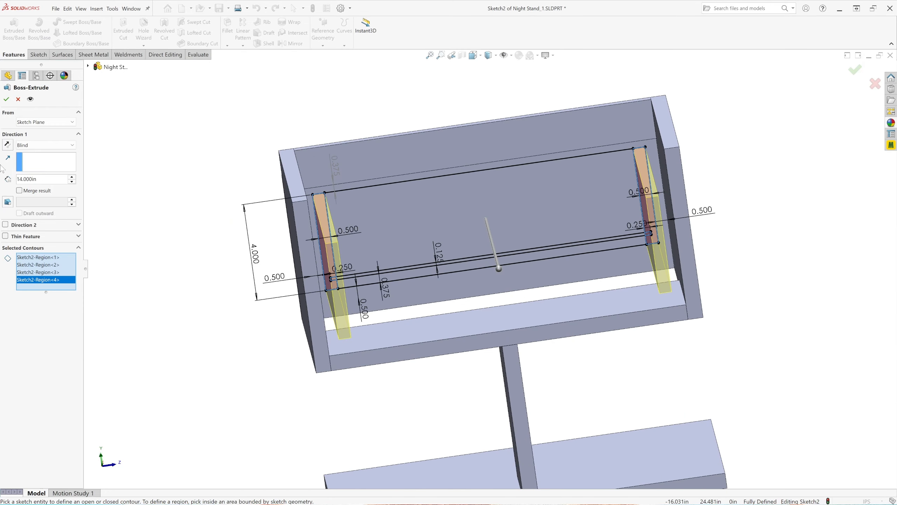
scroll(176, 236, "up", 2)
middle_click_drag(176, 236, 230, 267)
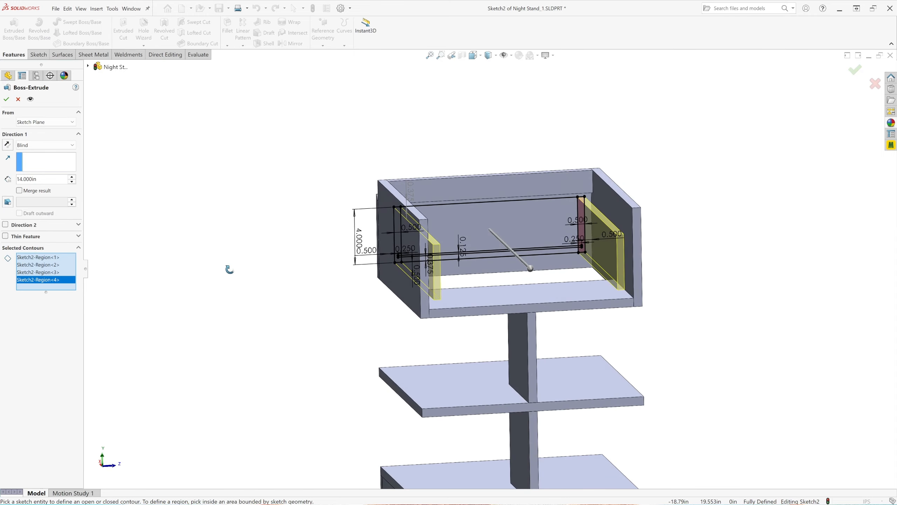
left_click(7, 99)
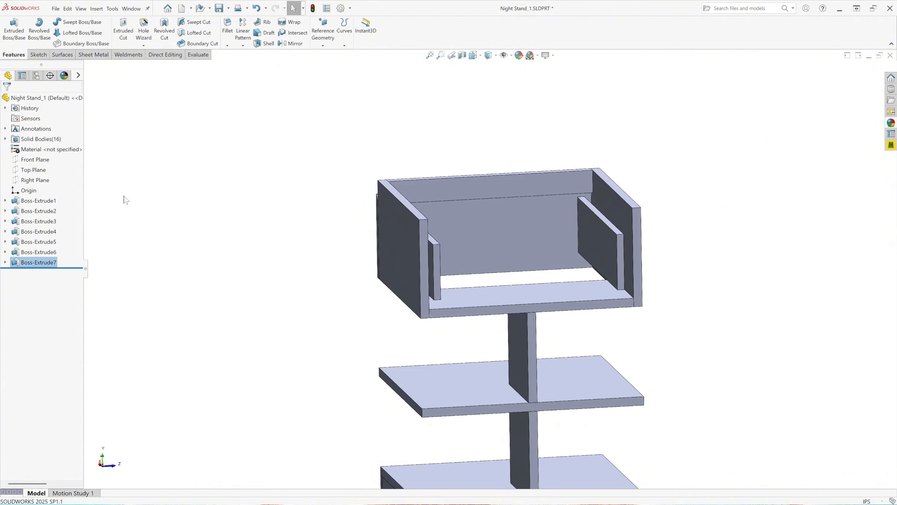
left_click(263, 276)
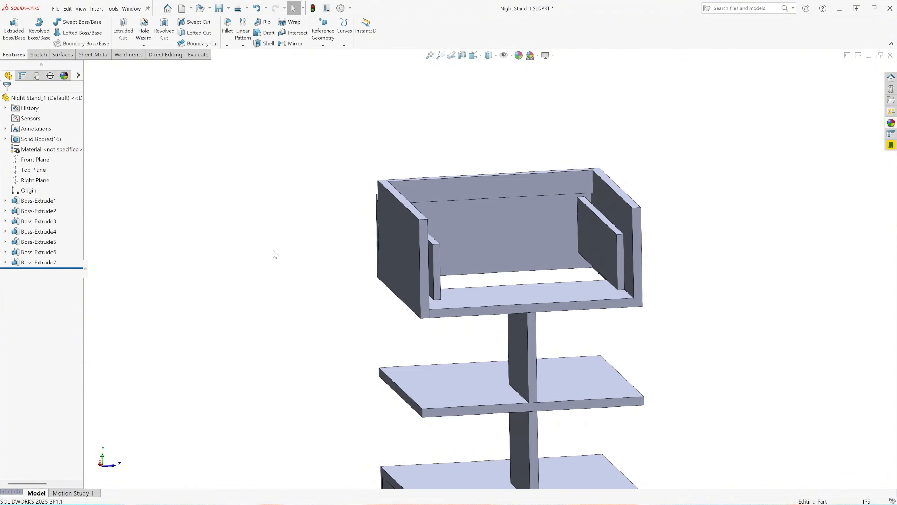
Start a blind boss extrude reusing the drawer sketch, without merging the result, with a depth of 0.5 in
left_click(5, 262)
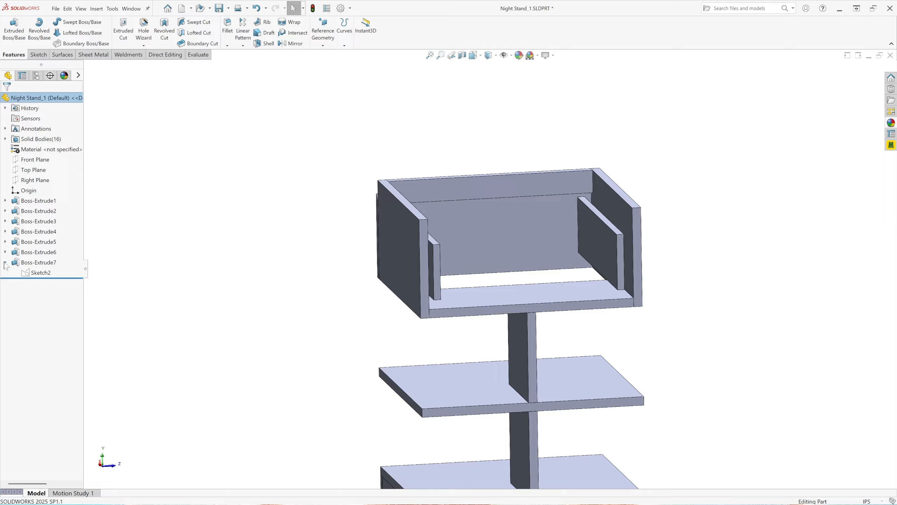
left_click(40, 272)
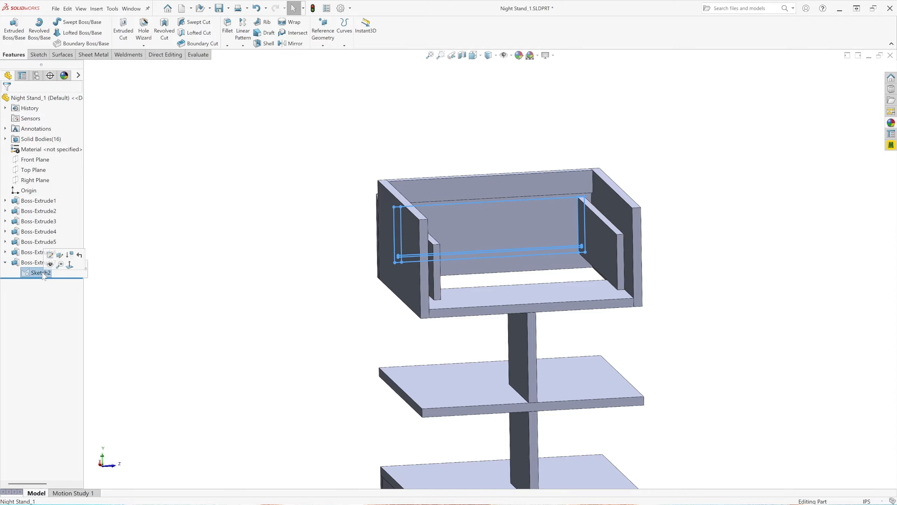
left_click(13, 31)
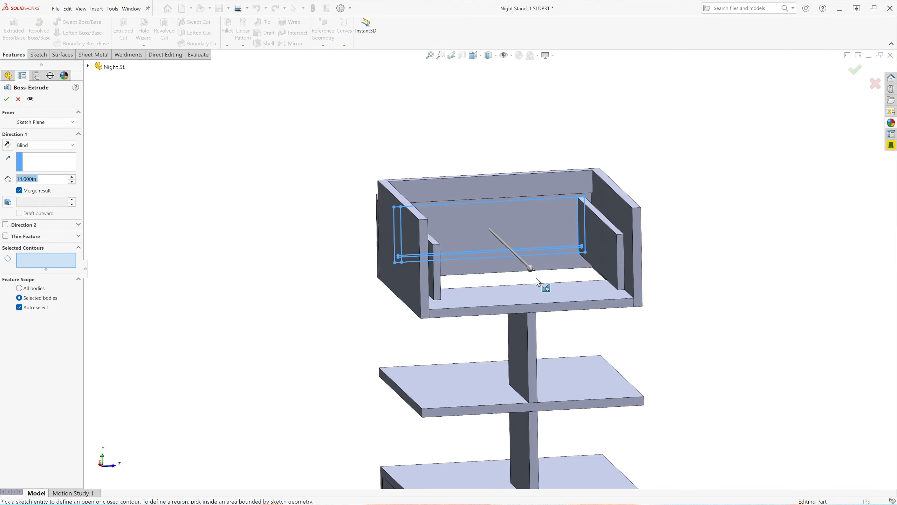
left_click(30, 193)
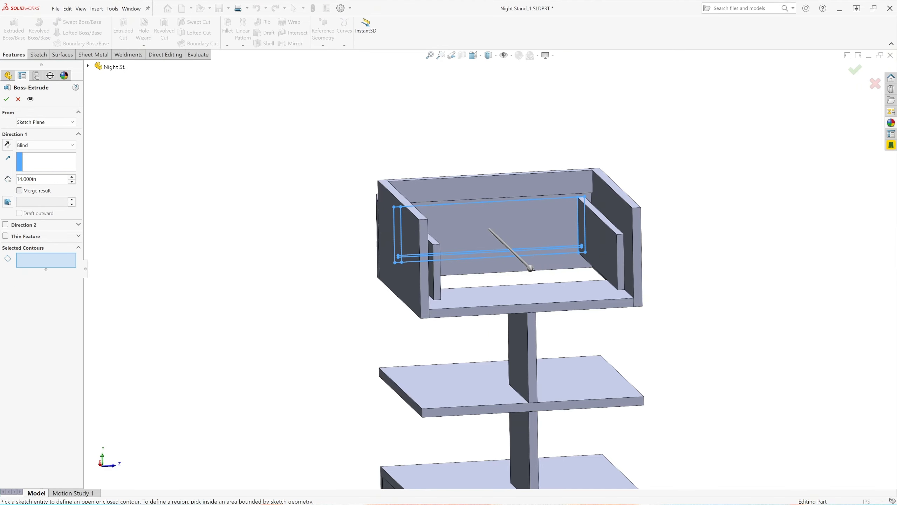
left_click_drag(39, 179, 5, 179)
type(".5")
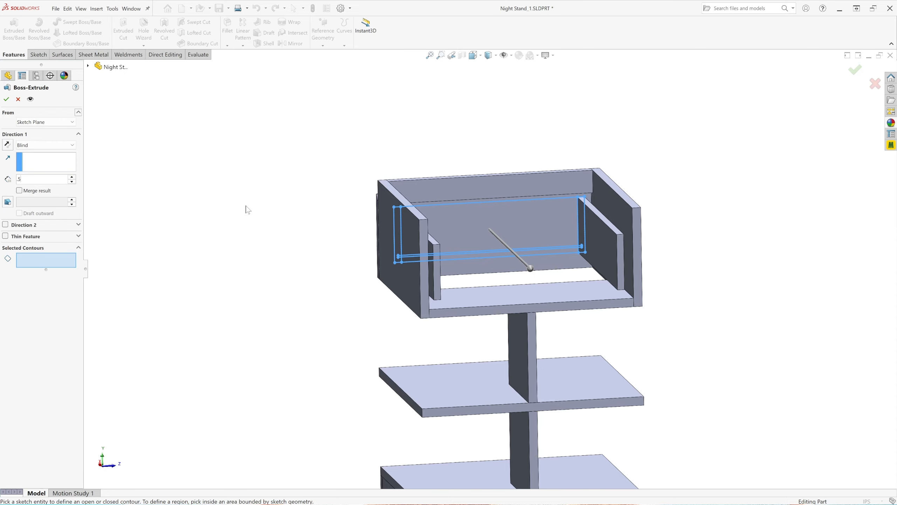
key("Return")
Select the three sketch regions between the drawer sides as contours, including the thin bottom panel strip and the area below it
scroll(474, 286, "down", 3)
middle_click_drag(327, 348, 314, 332)
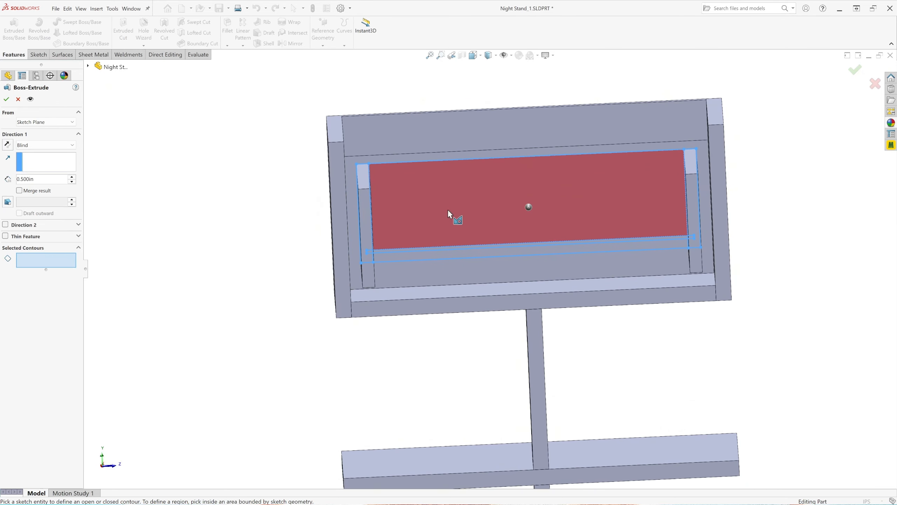
scroll(638, 236, "down", 1)
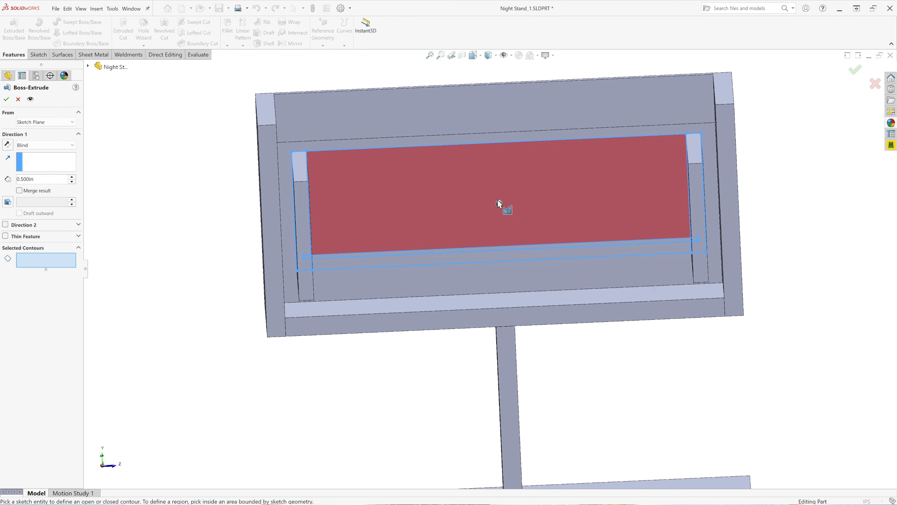
left_click(457, 199)
scroll(349, 268, "down", 4)
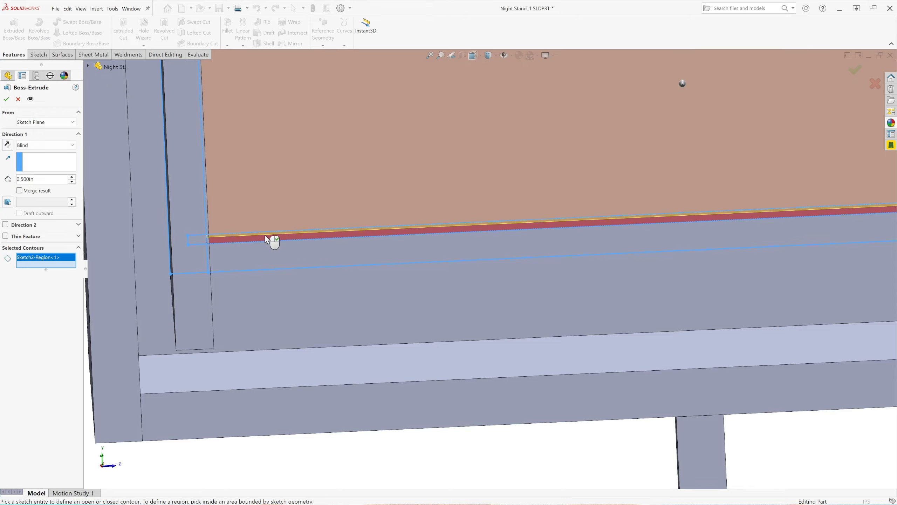
left_click(265, 238)
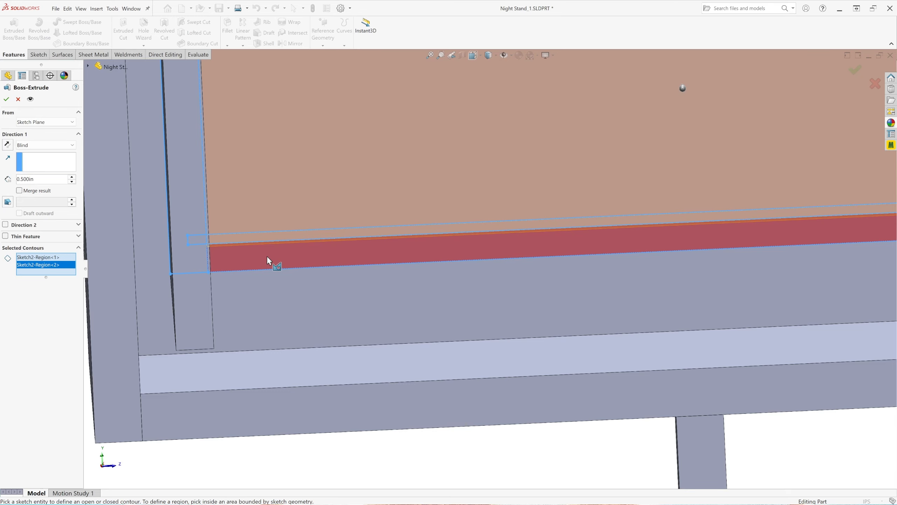
left_click(267, 255)
scroll(270, 257, "up", 5)
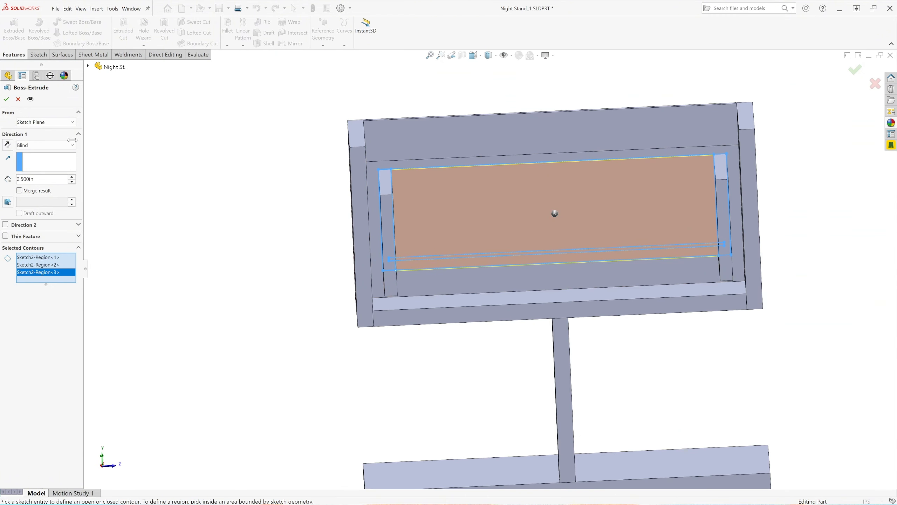
Set the extrude to start from a Surface/Face/Plane, using the front end face of the right drawer side
left_click(52, 123)
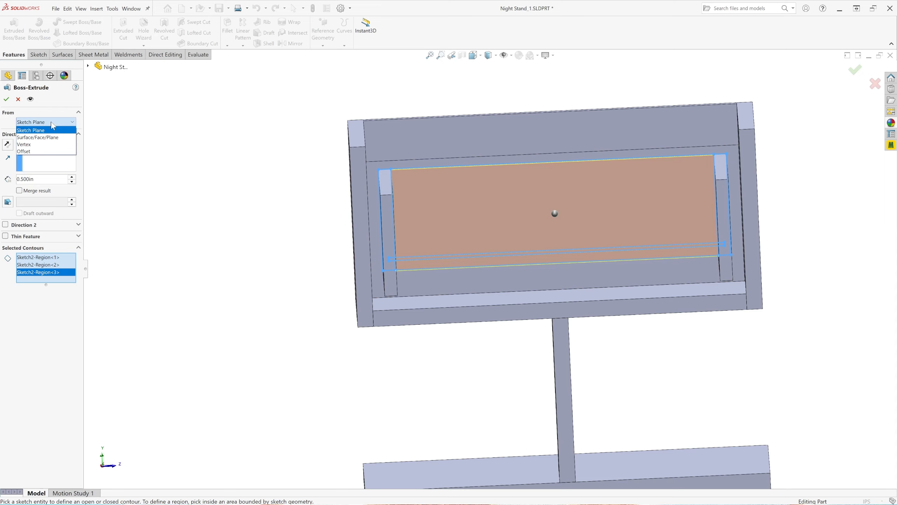
left_click(40, 137)
middle_click_drag(626, 297, 500, 309)
scroll(532, 319, "up", 5)
scroll(720, 246, "down", 5)
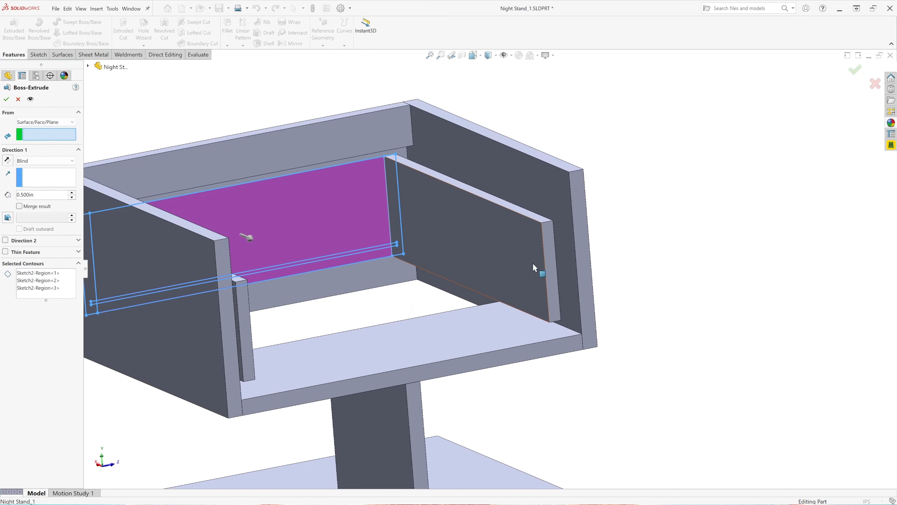
left_click(549, 244)
scroll(404, 305, "up", 3)
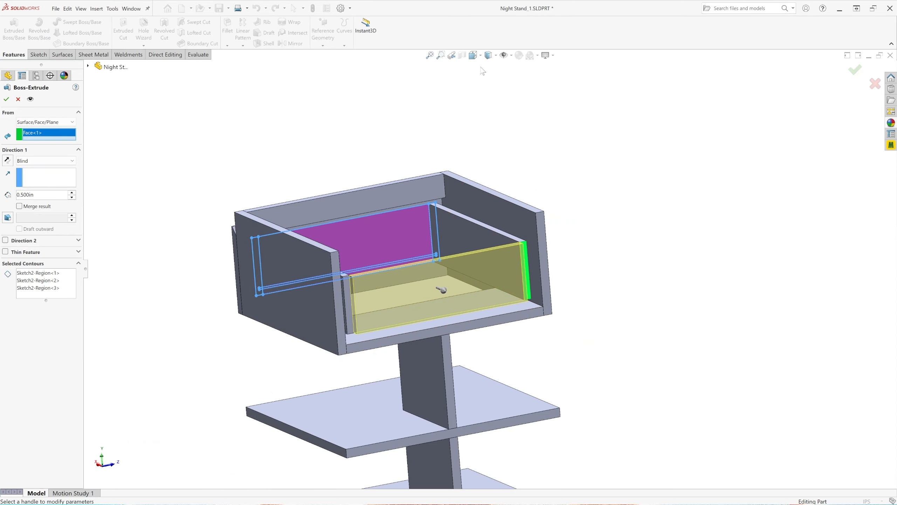
Reverse the extrude direction so the front drawer panel sits between the two sides, and accept the feature
left_click(473, 56)
left_click(484, 87)
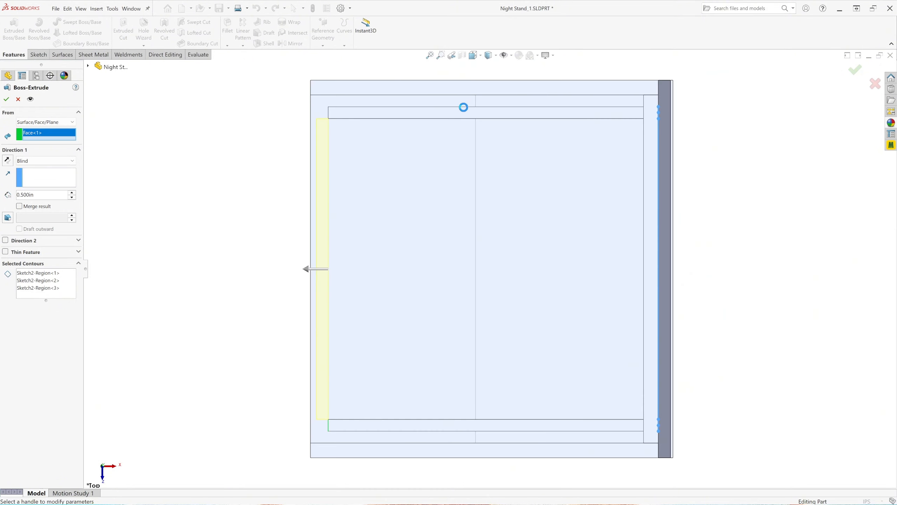
scroll(329, 430, "down", 4)
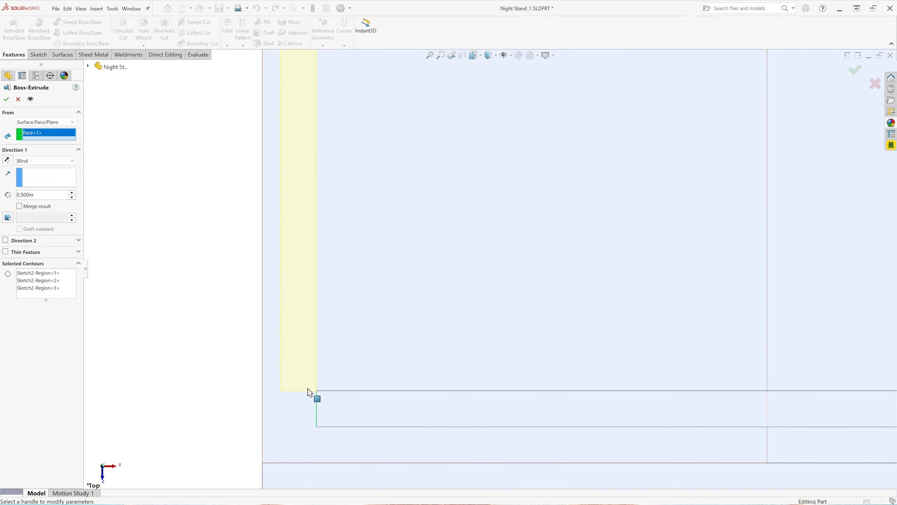
scroll(396, 340, "up", 1)
scroll(432, 271, "up", 7)
scroll(576, 175, "down", 2)
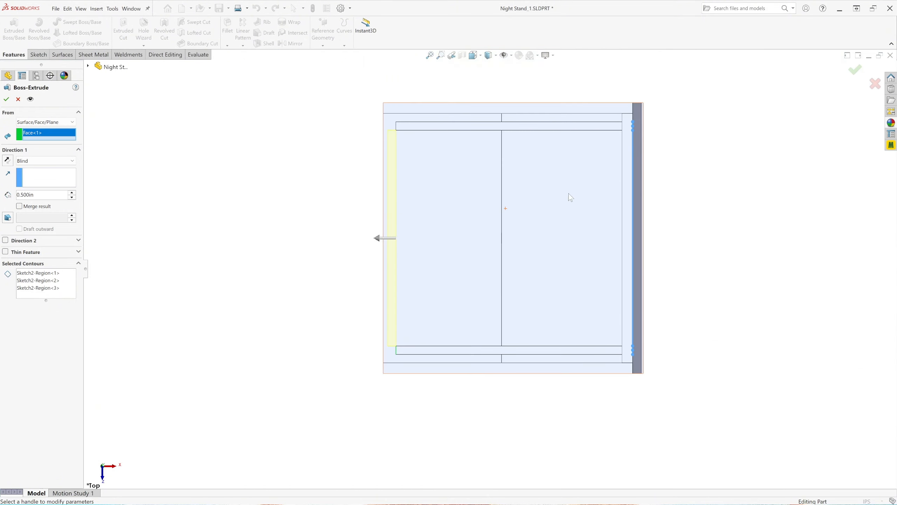
scroll(546, 298, "down", 1)
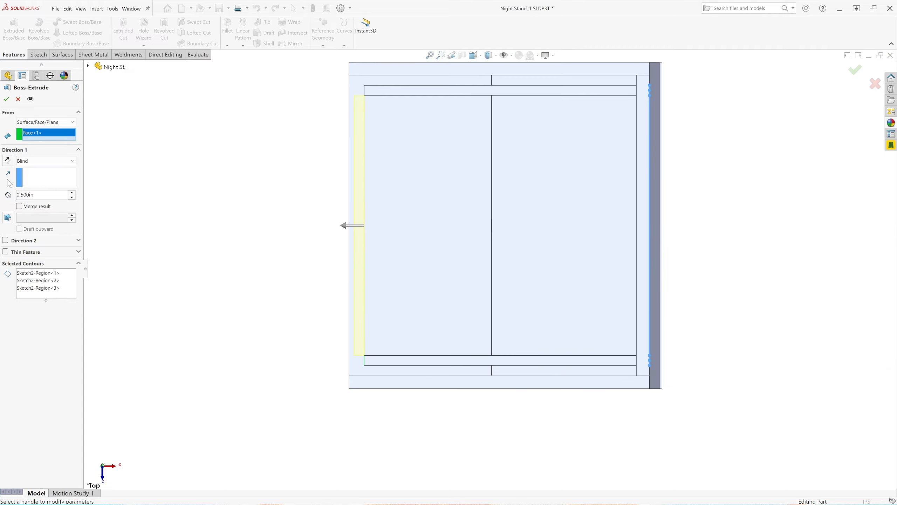
left_click(7, 161)
key("f")
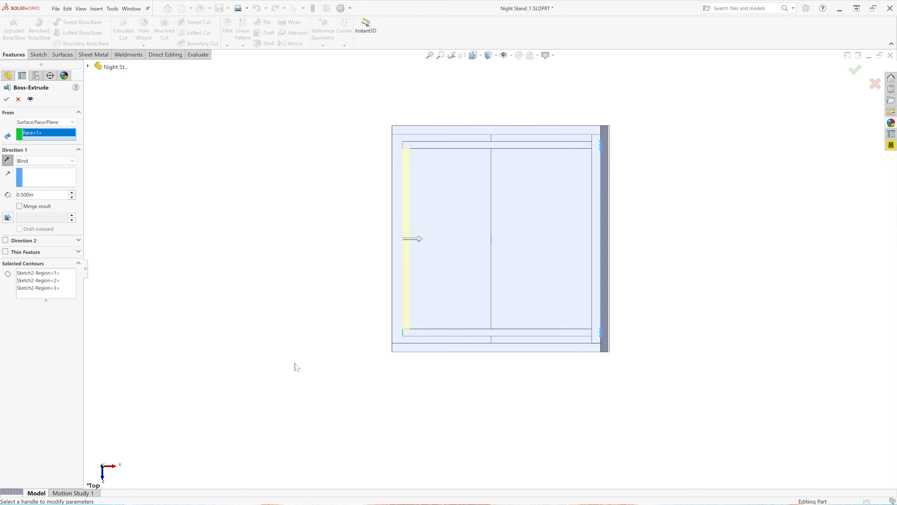
middle_click_drag(288, 398, 472, 149)
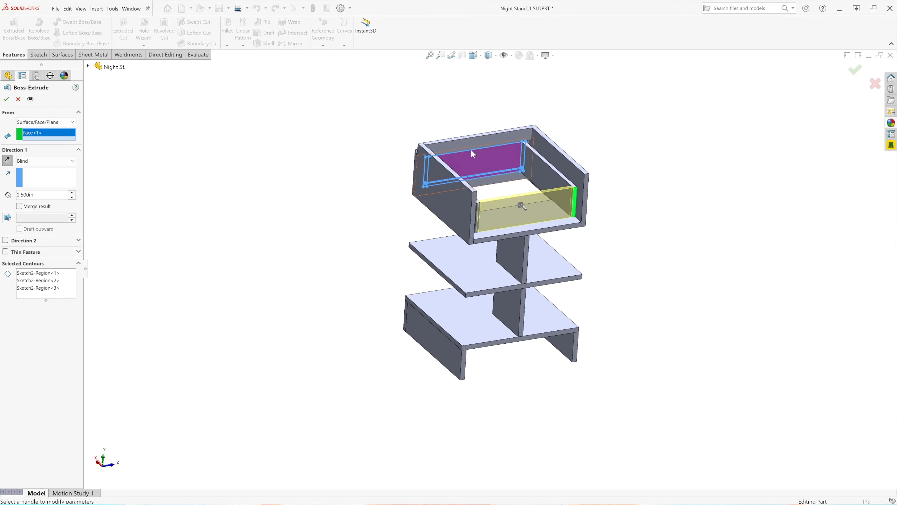
scroll(425, 155, "down", 3)
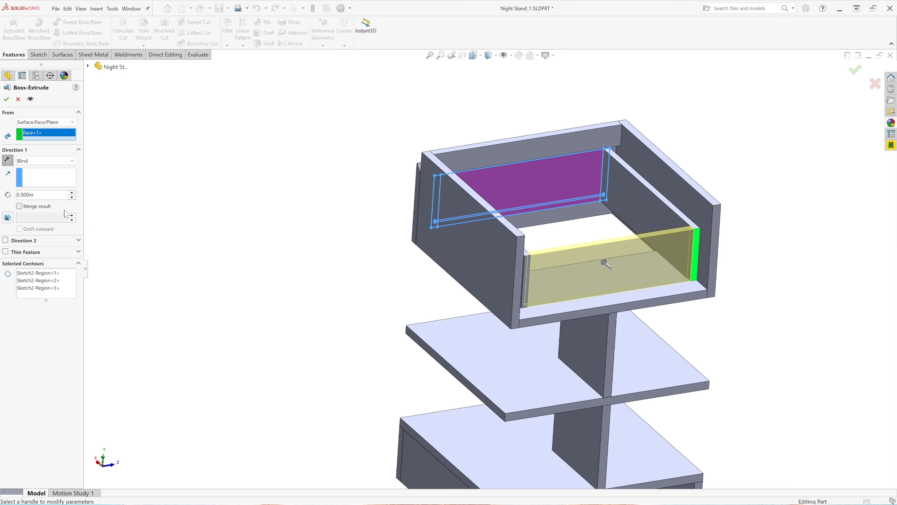
left_click(6, 99)
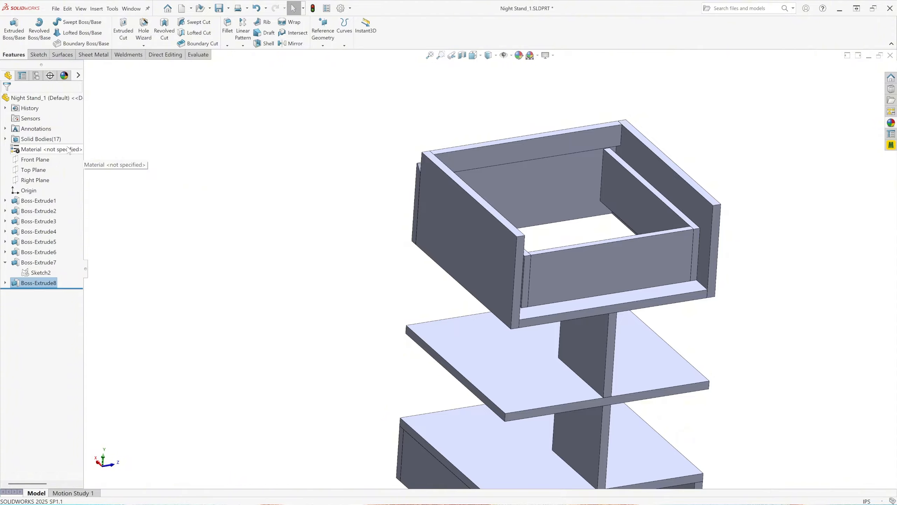
left_click(168, 281)
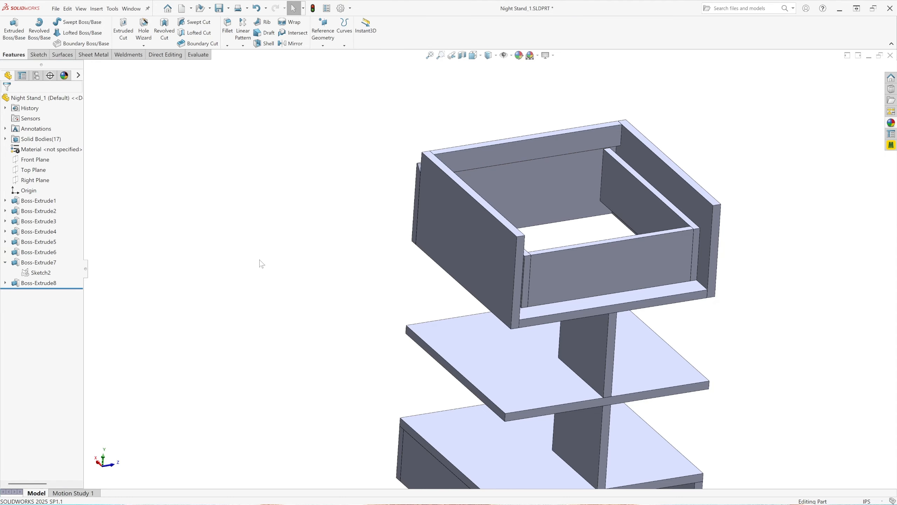
Start a blind extruded cut from the drawer sketch with a depth of 14 in
left_click(40, 272)
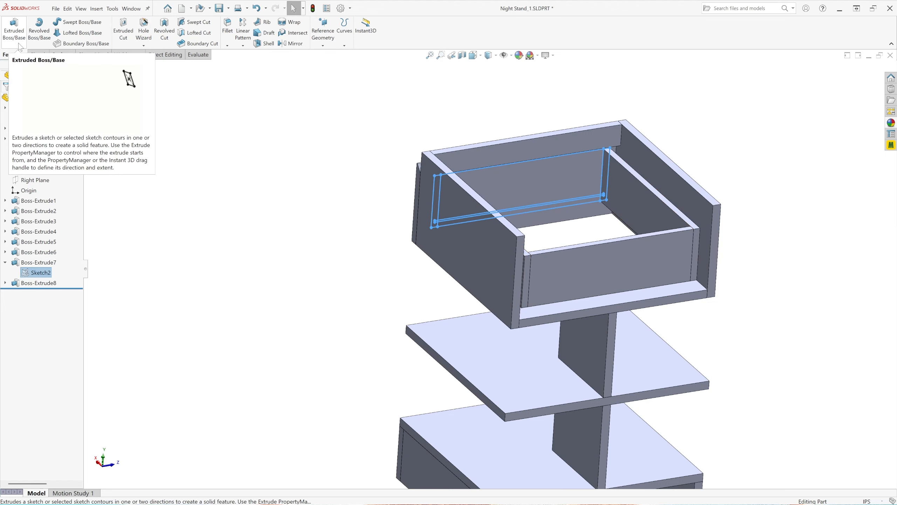
left_click(123, 33)
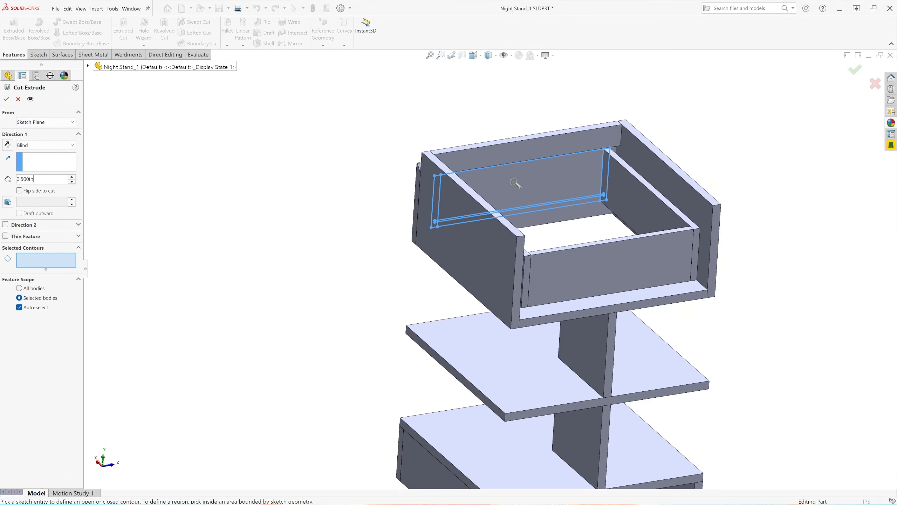
type("14")
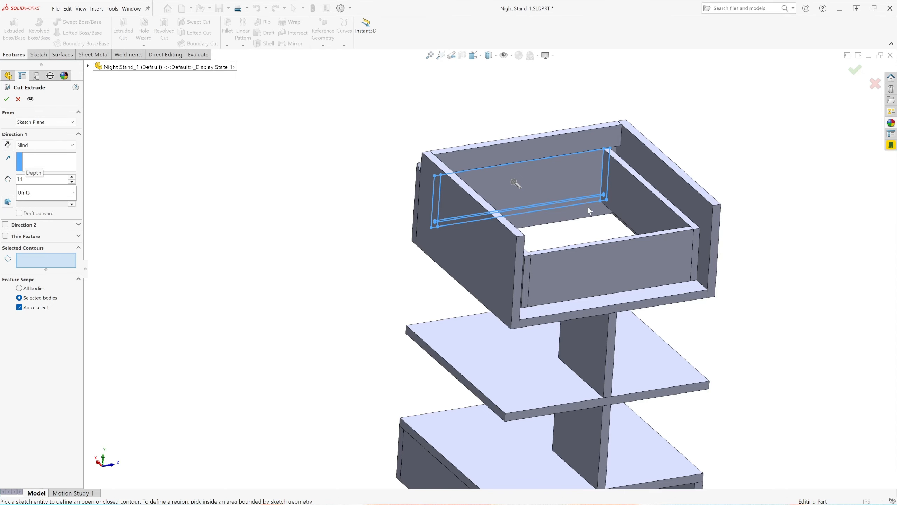
Use the thin bottom panel strip of the drawer sketch as the cut contour and reverse the cut towards the drawer front
middle_click_drag(576, 227, 557, 221)
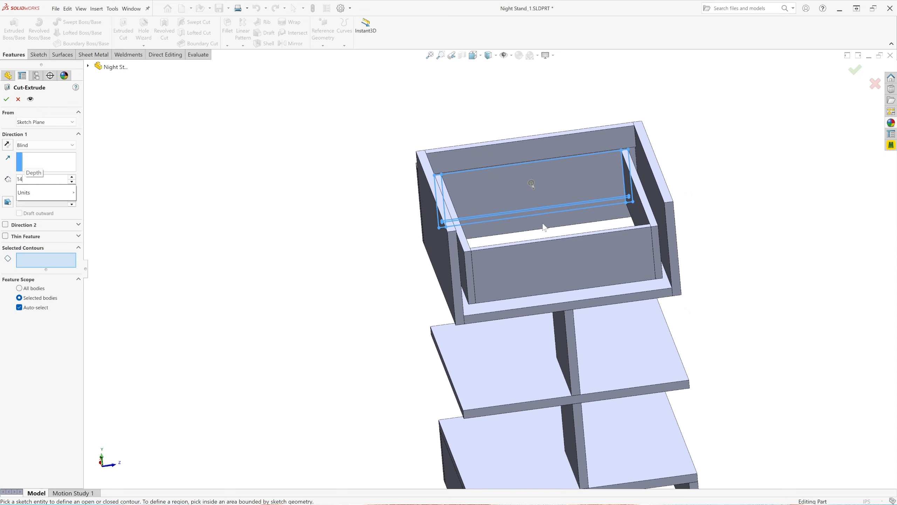
scroll(543, 227, "down", 5)
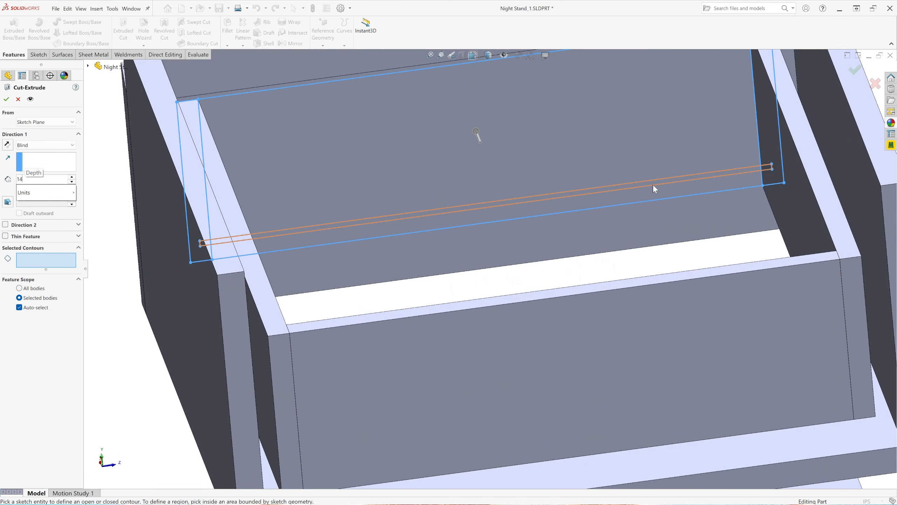
scroll(653, 185, "down", 2)
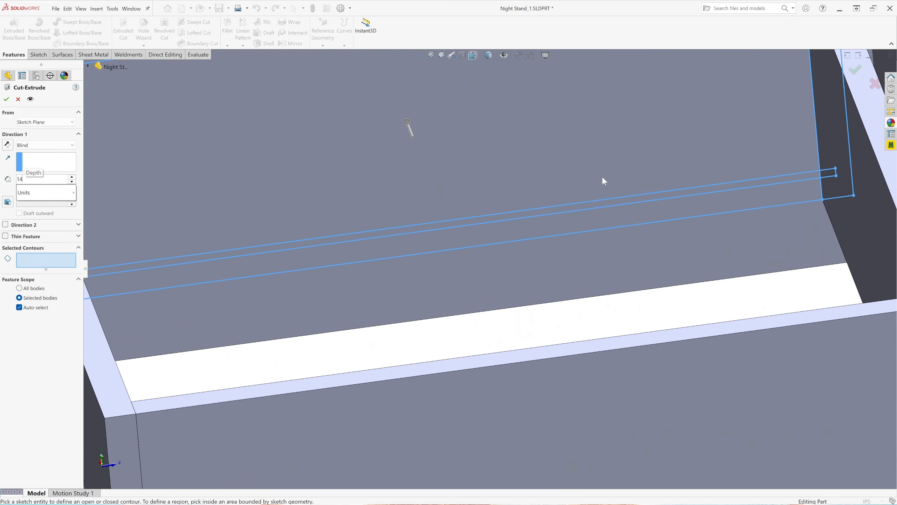
left_click(632, 206)
key("f")
scroll(481, 246, "down", 3)
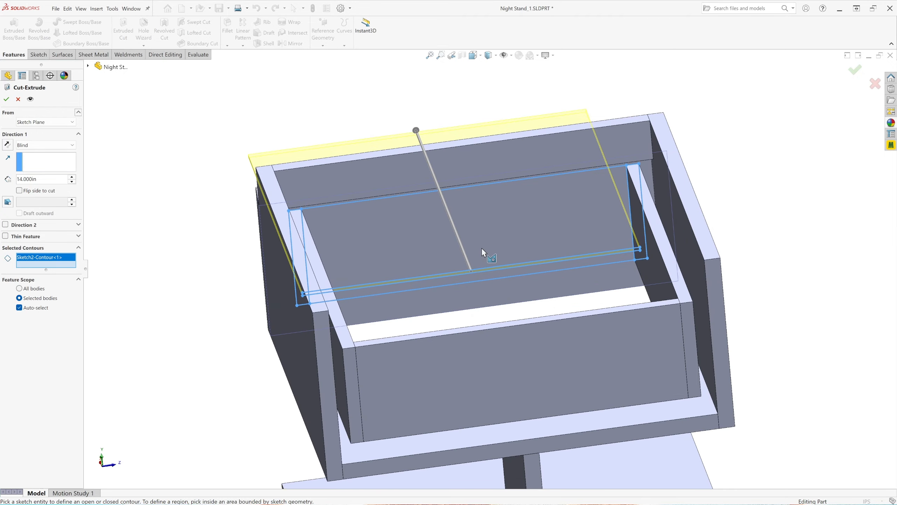
left_click(7, 145)
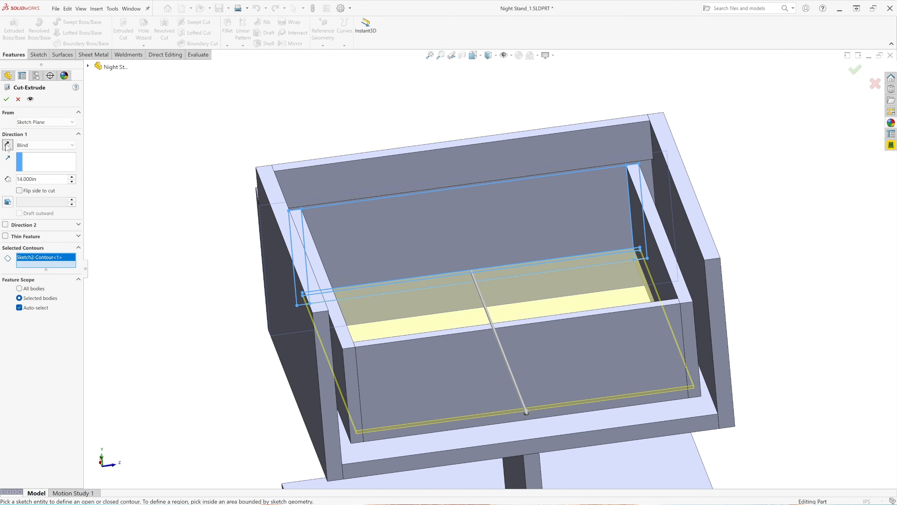
Look at the drawer from the top and start the cut from an Offset of 0.25 in
left_click(473, 57)
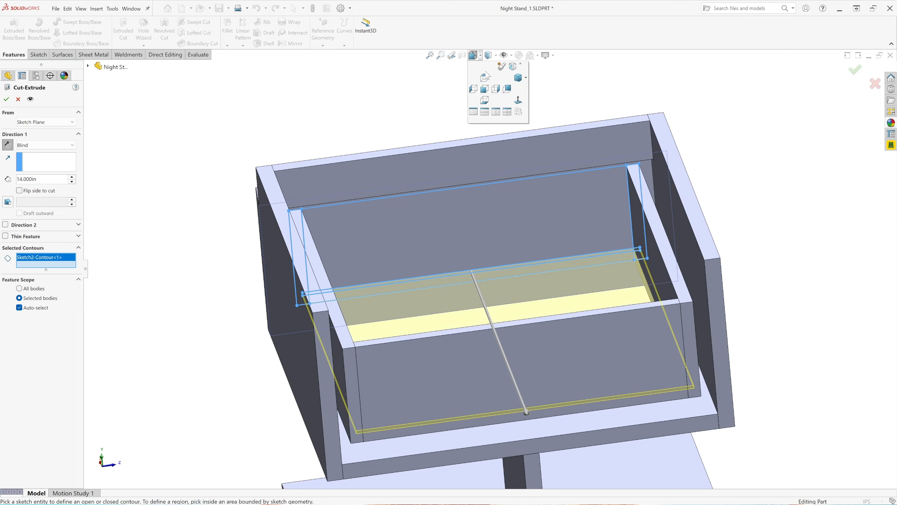
left_click(485, 77)
scroll(468, 435, "down", 3)
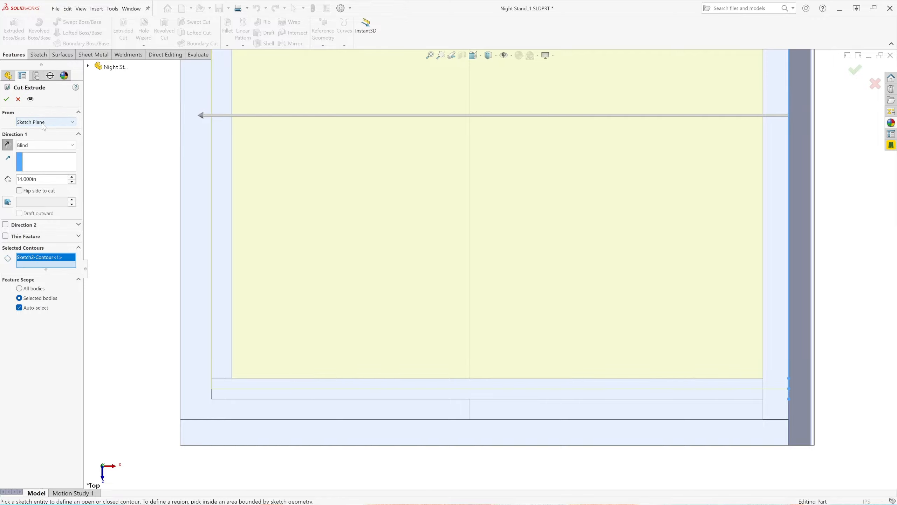
left_click(72, 123)
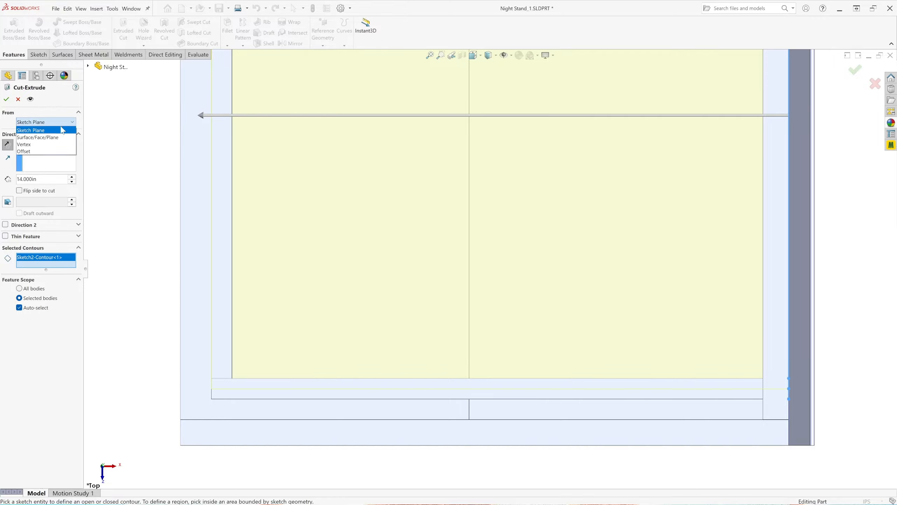
left_click(32, 152)
type(".2")
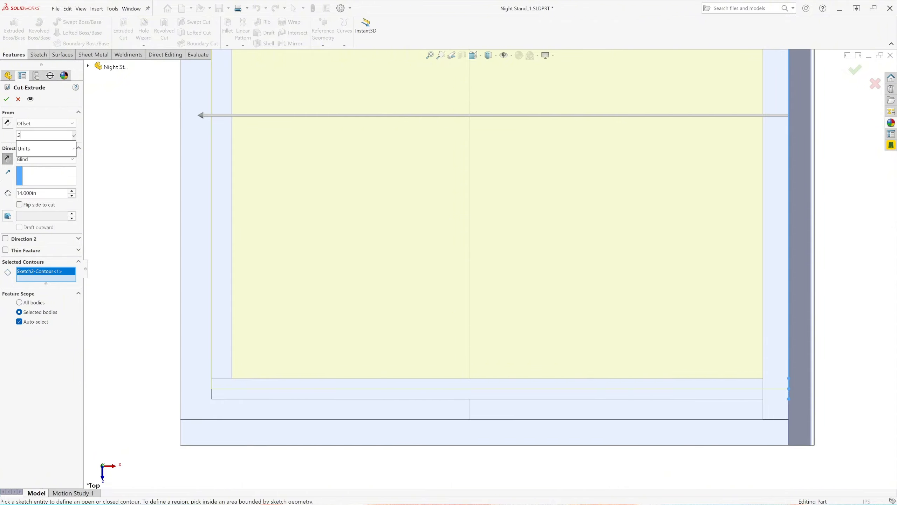
type("5")
key("Tab")
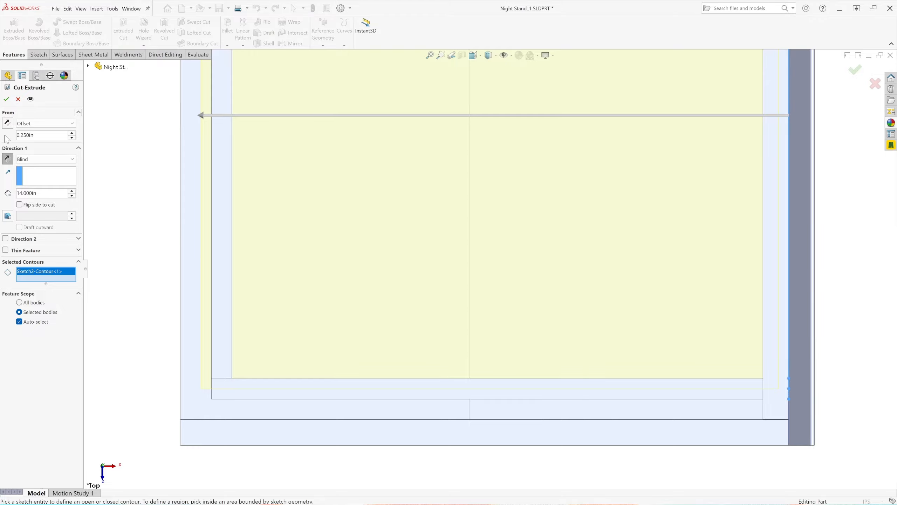
Reverse the start offset direction so the groove stops partway into the drawer walls, and accept the cut
left_click(7, 123)
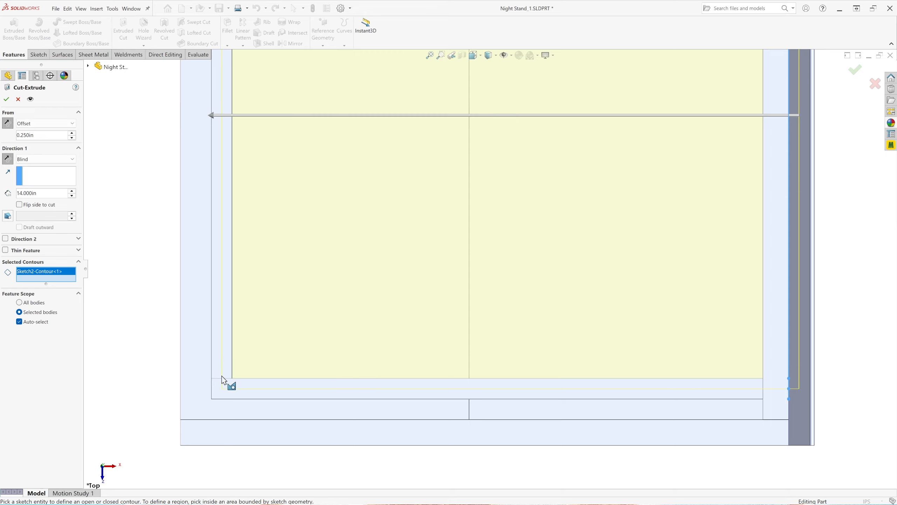
scroll(320, 344, "up", 5)
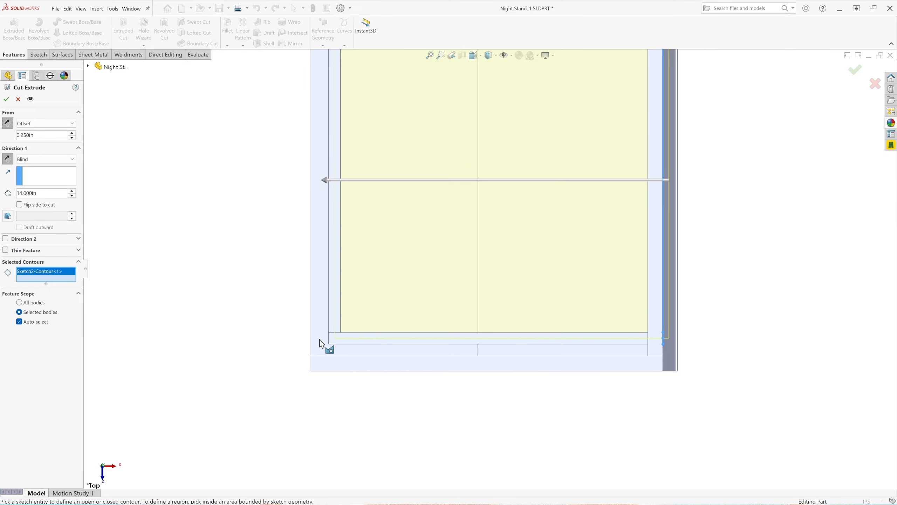
scroll(481, 166, "down", 3)
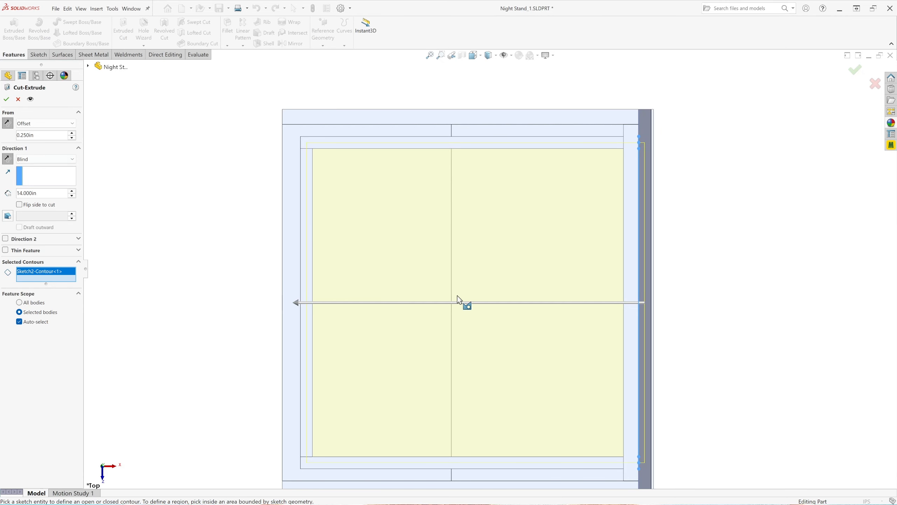
scroll(469, 293, "up", 3)
scroll(509, 389, "down", 2)
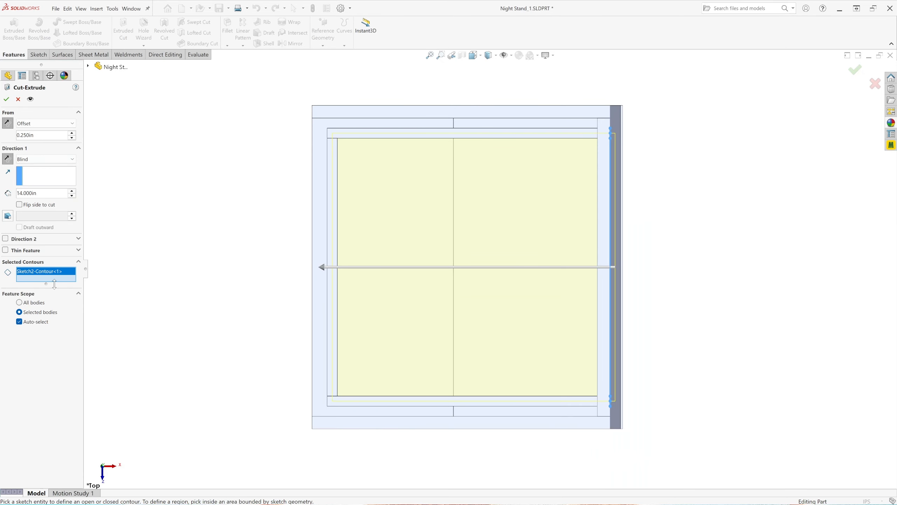
left_click(6, 98)
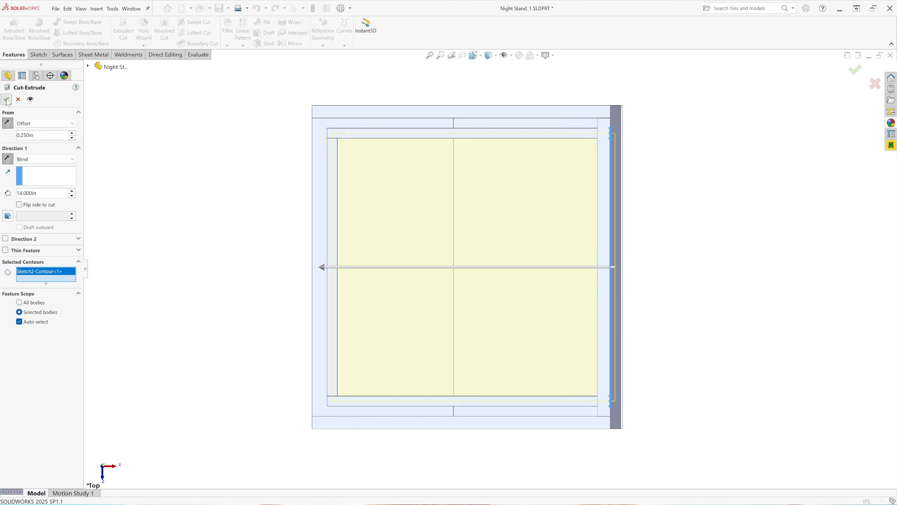
Examine the bottom panel groove around the inside of the drawer walls from several angles
scroll(290, 391, "up", 2)
middle_click_drag(289, 390, 342, 223)
scroll(428, 198, "down", 5)
middle_click_drag(434, 198, 272, 228)
scroll(459, 160, "down", 3)
scroll(311, 223, "down", 6)
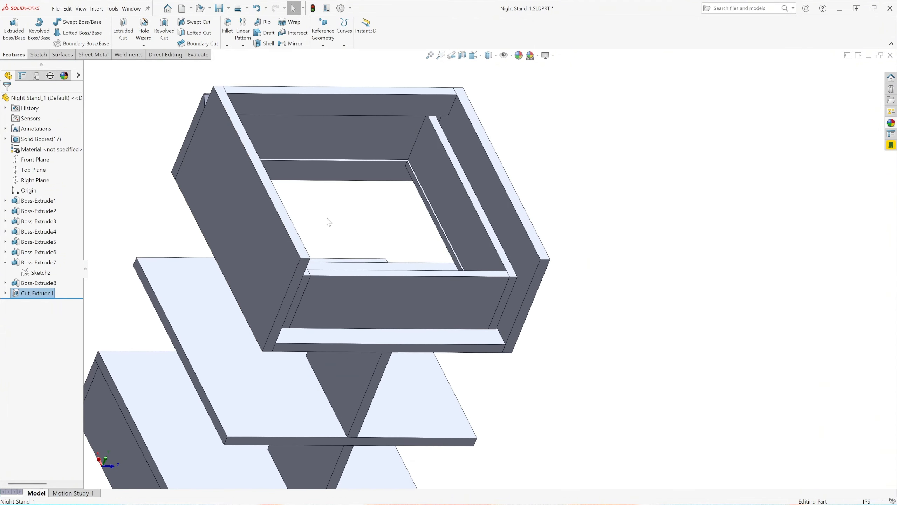
middle_click_drag(407, 247, 353, 163)
scroll(407, 269, "up", 3)
middle_click_drag(408, 273, 213, 177)
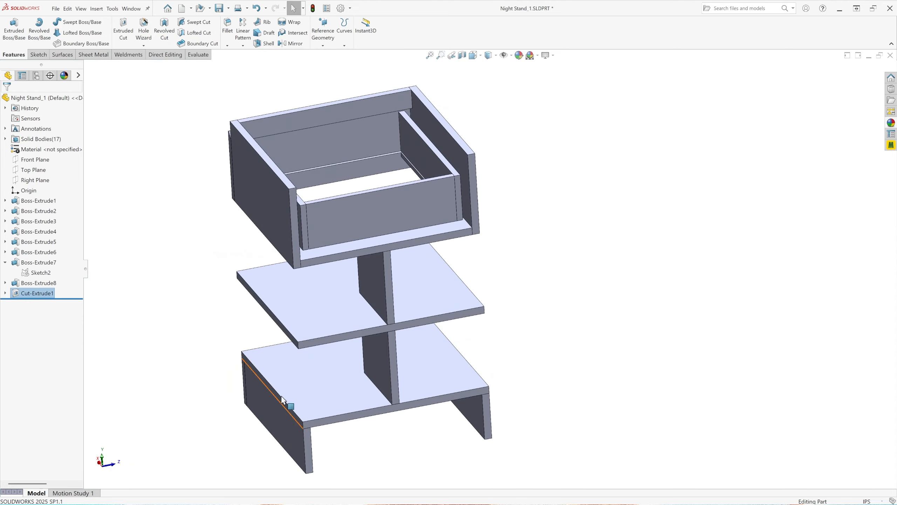
scroll(218, 188, "down", 4)
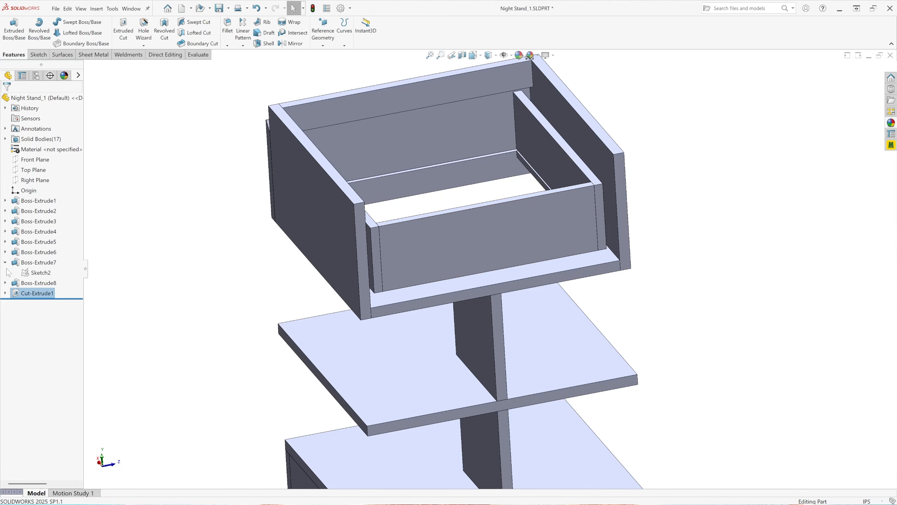
Start a 14 in blind boss extrude from the drawer sketch with Merge result turned off
left_click(157, 274)
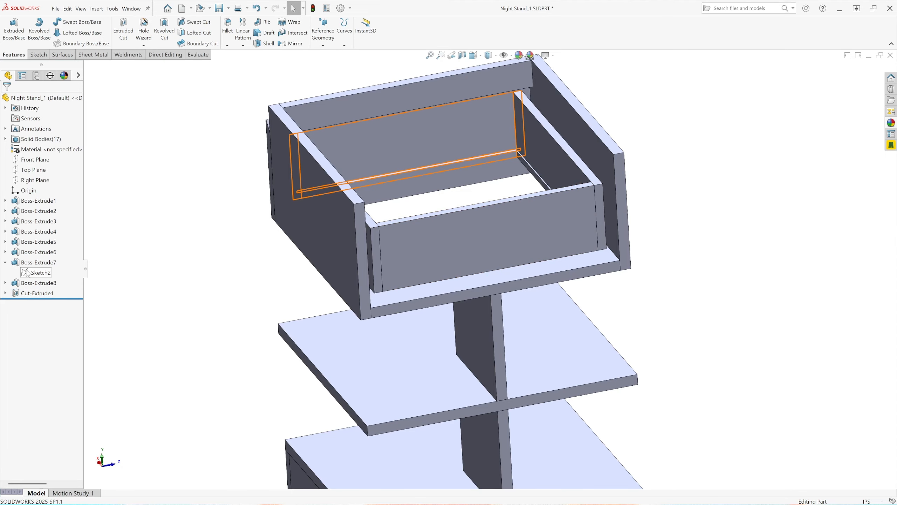
left_click(42, 272)
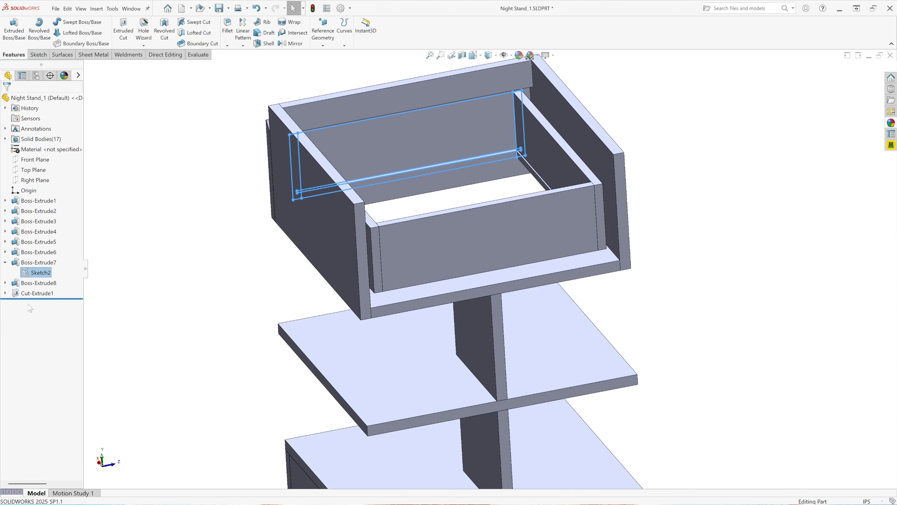
left_click(14, 30)
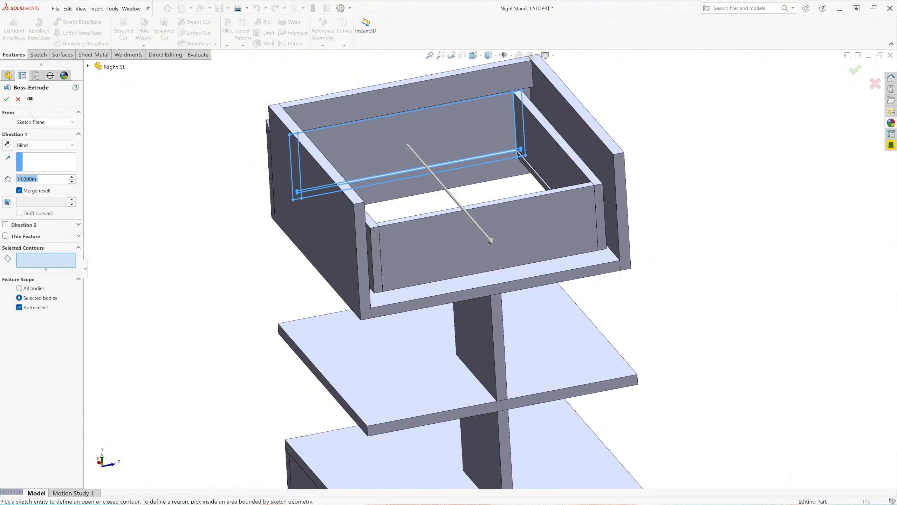
left_click(20, 191)
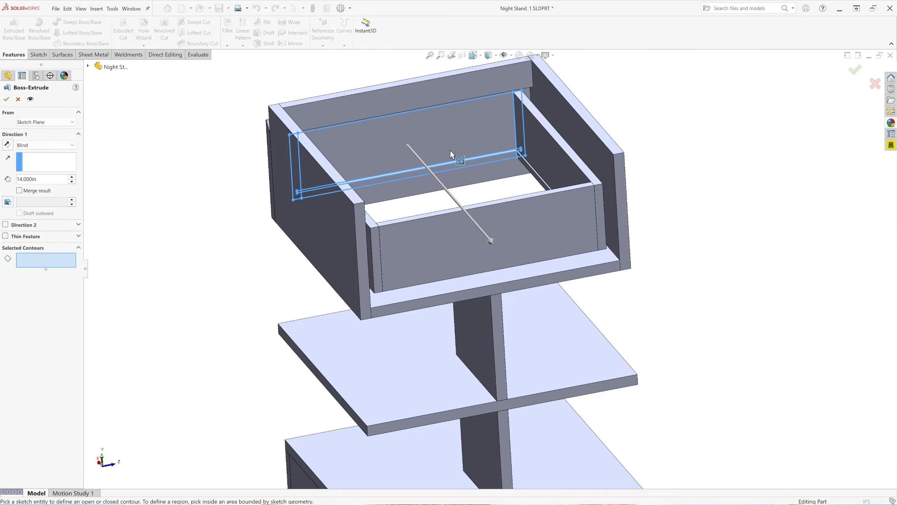
Select the thin bottom panel strip of the sketch as the contour for the extrude
scroll(449, 149, "down", 5)
scroll(528, 202, "down", 2)
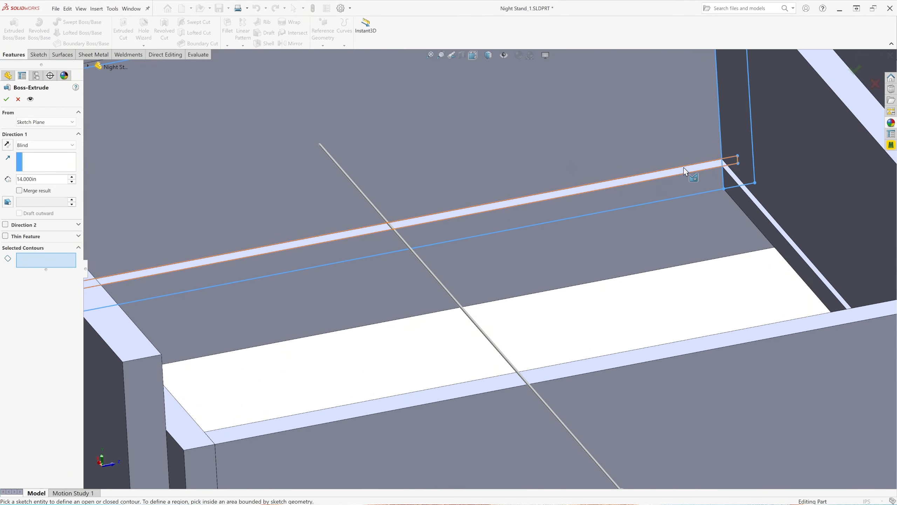
scroll(687, 177, "down", 2)
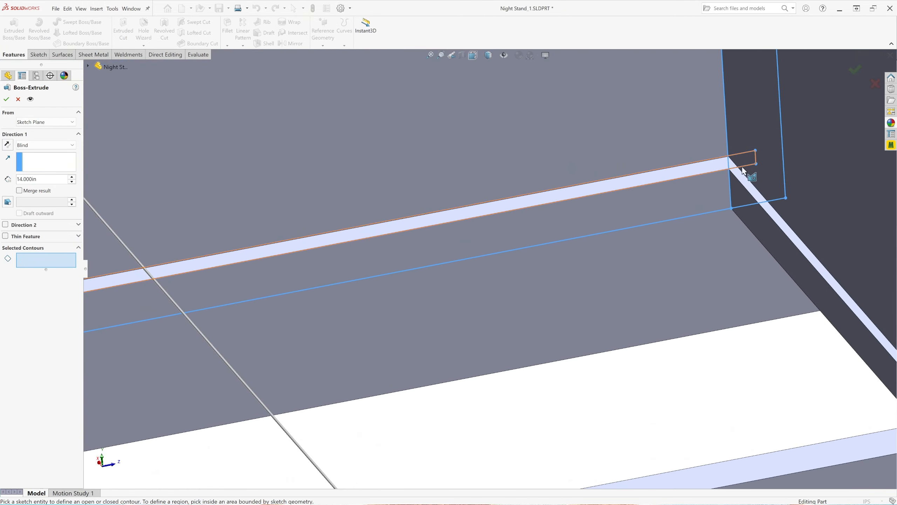
left_click(681, 177)
scroll(349, 263, "up", 6)
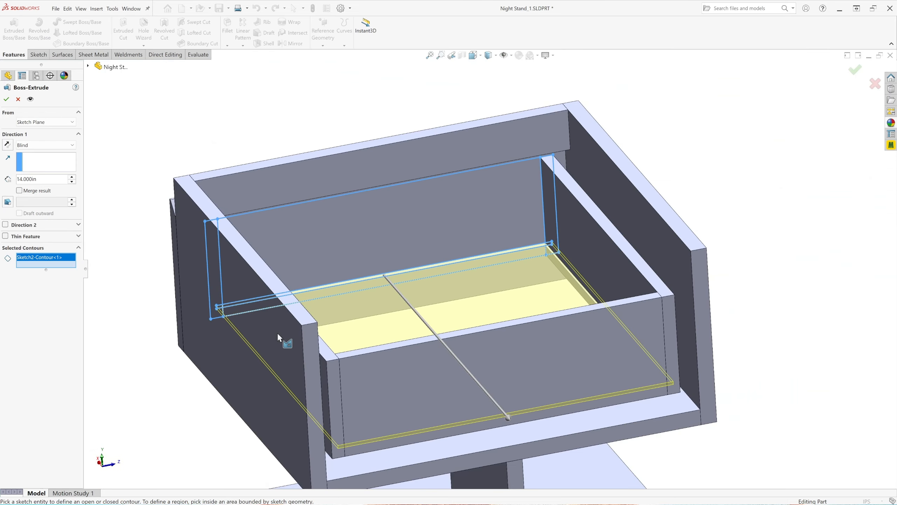
Look at the drawer from the top and start the bottom panel extrude from an Offset of 0.25 in
scroll(357, 305, "down", 3)
left_click(477, 57)
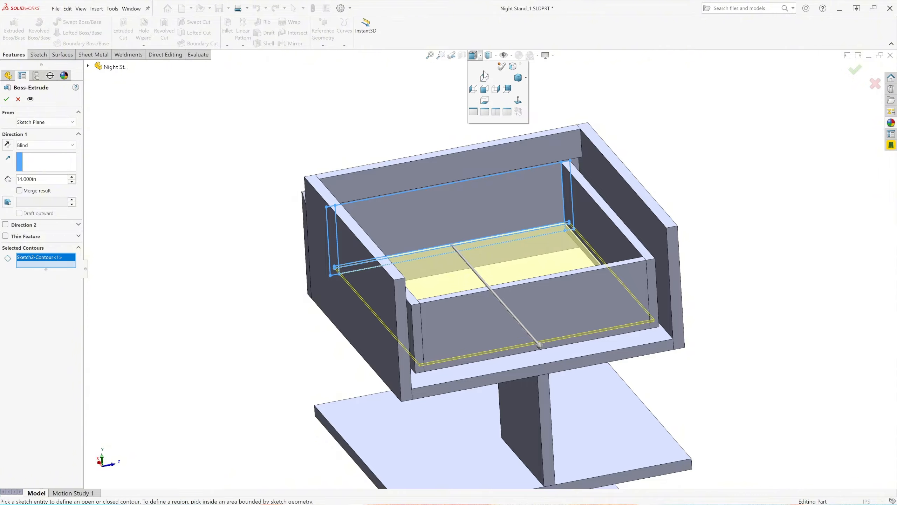
left_click(486, 76)
scroll(336, 365, "down", 3)
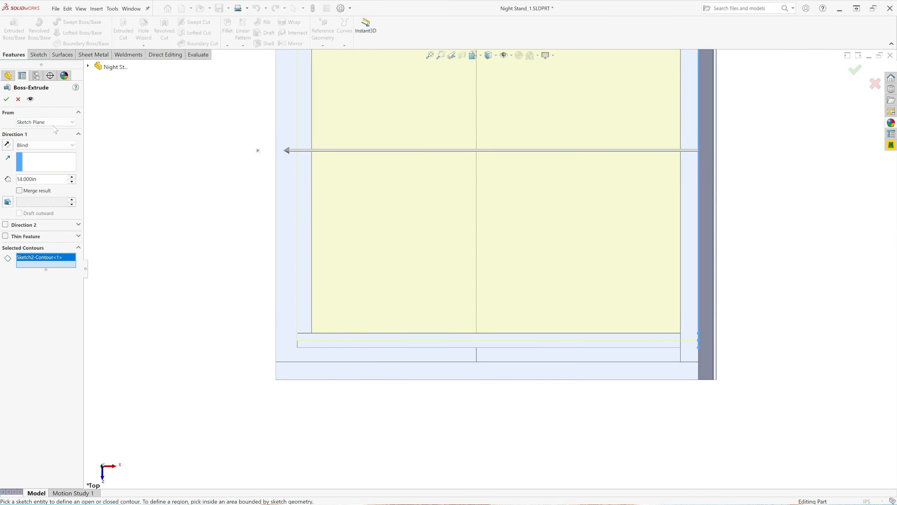
left_click(65, 124)
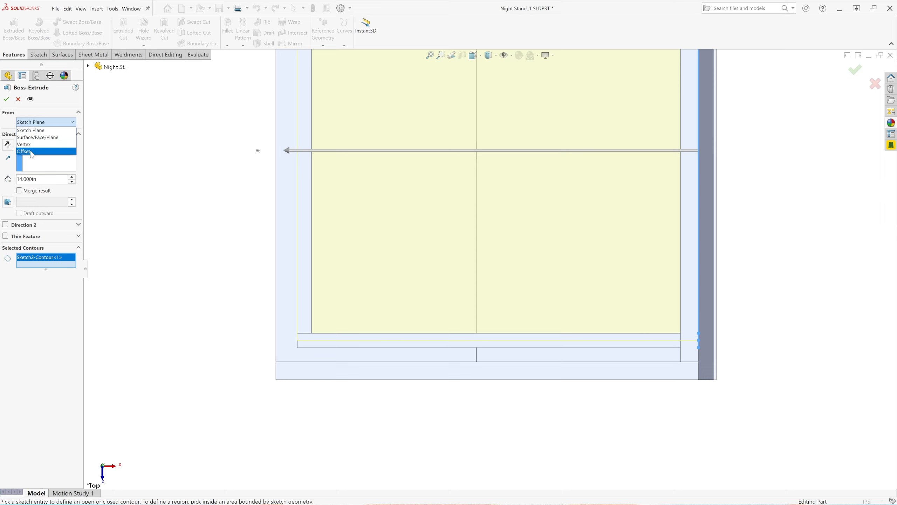
left_click(31, 153)
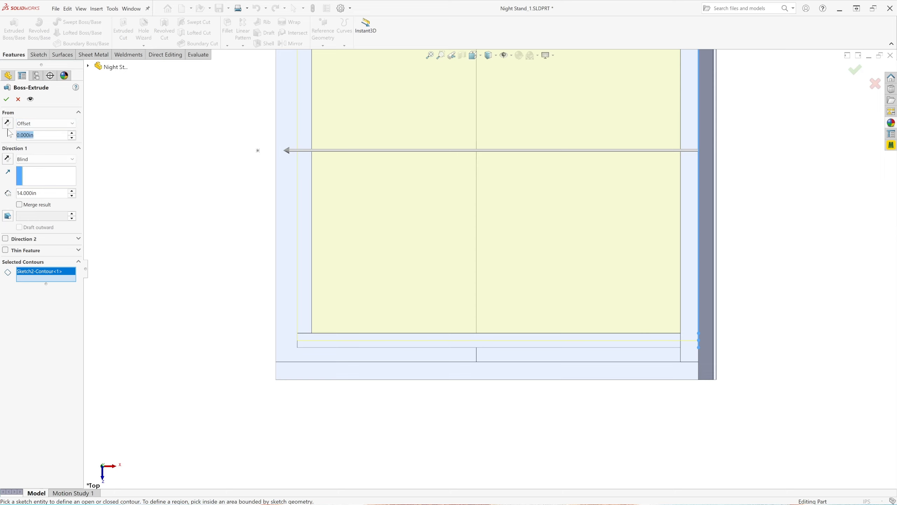
type(".2")
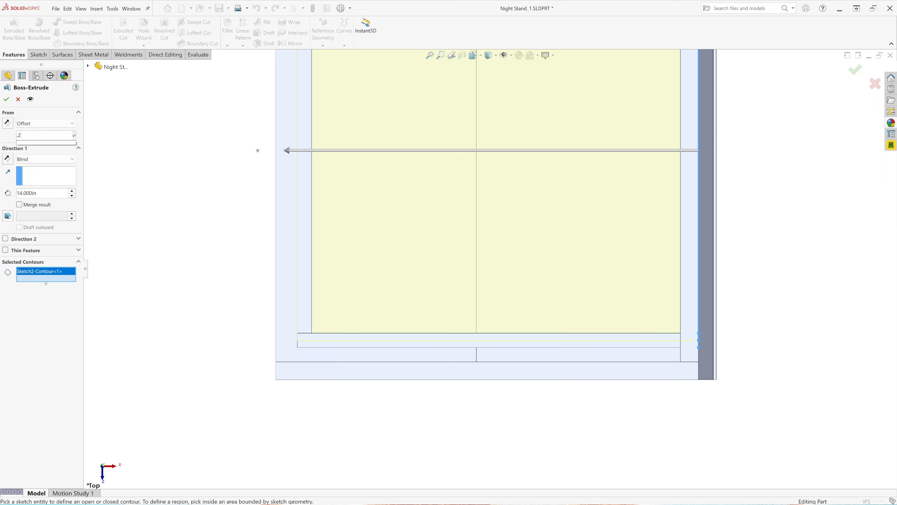
type("5")
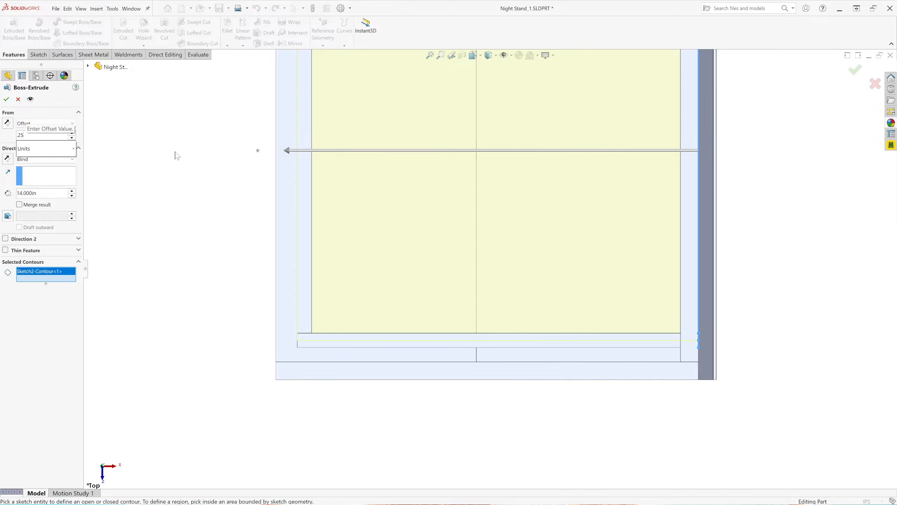
key("Return")
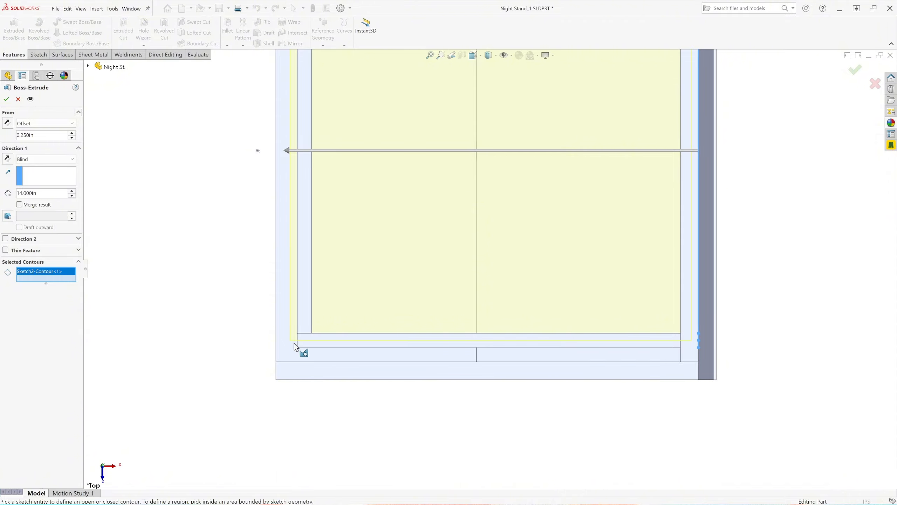
Reverse the start offset direction so the bottom panel lines up with the grooves in the drawer walls
left_click(7, 123)
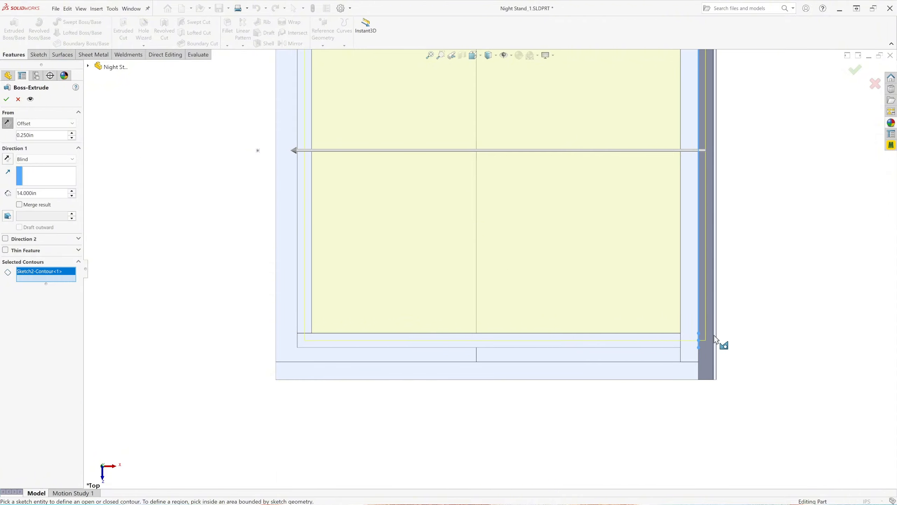
scroll(421, 392, "up", 5)
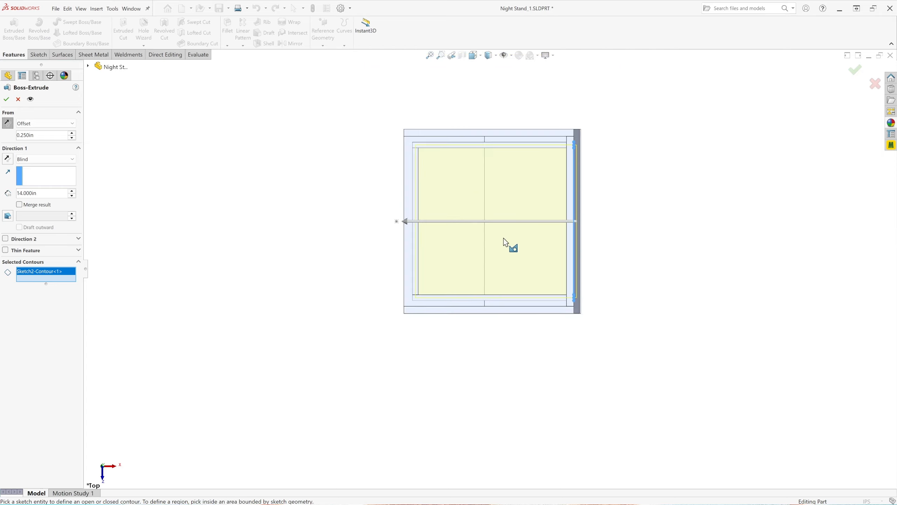
scroll(508, 177, "down", 3)
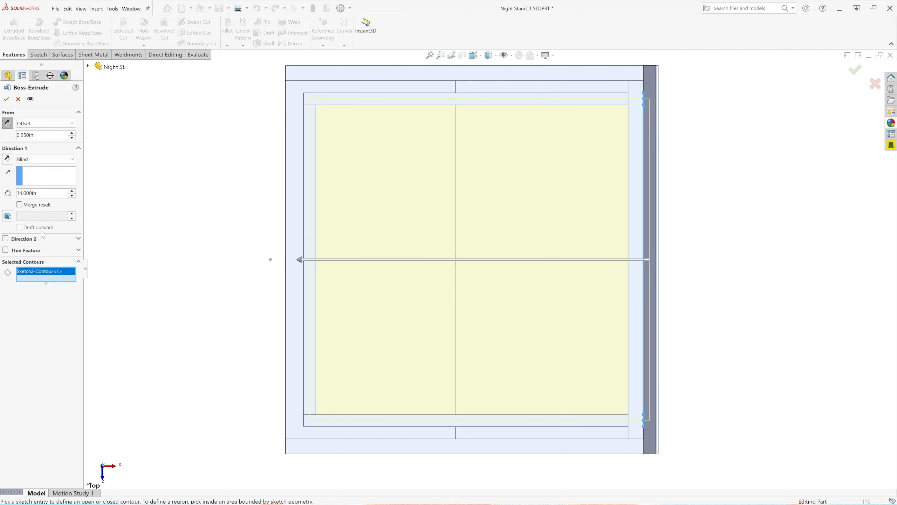
Finish the bottom panel extrude and view the night stand in trimetric orientation
left_click(7, 100)
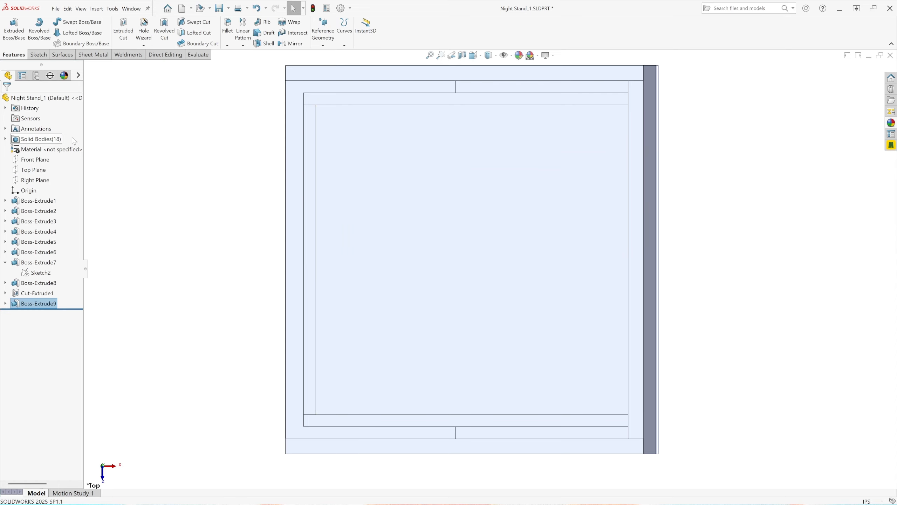
left_click(473, 55)
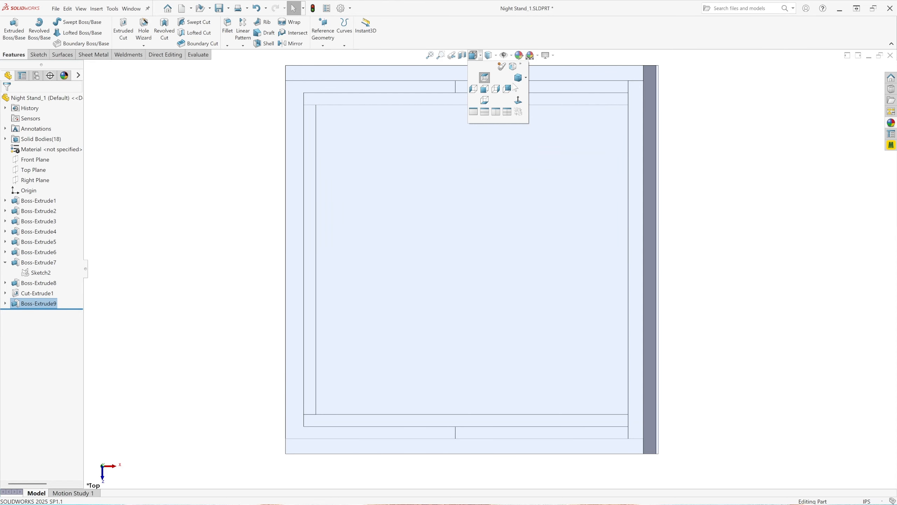
left_click(518, 78)
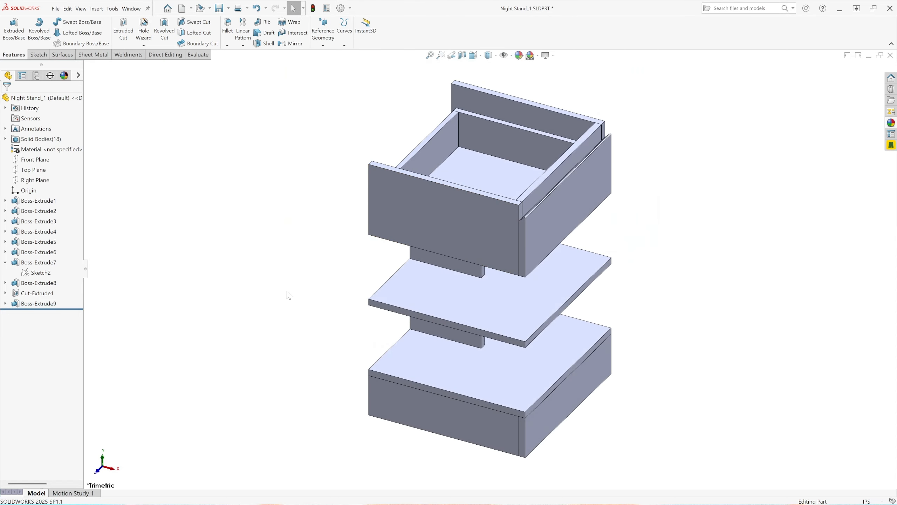
left_click(5, 263)
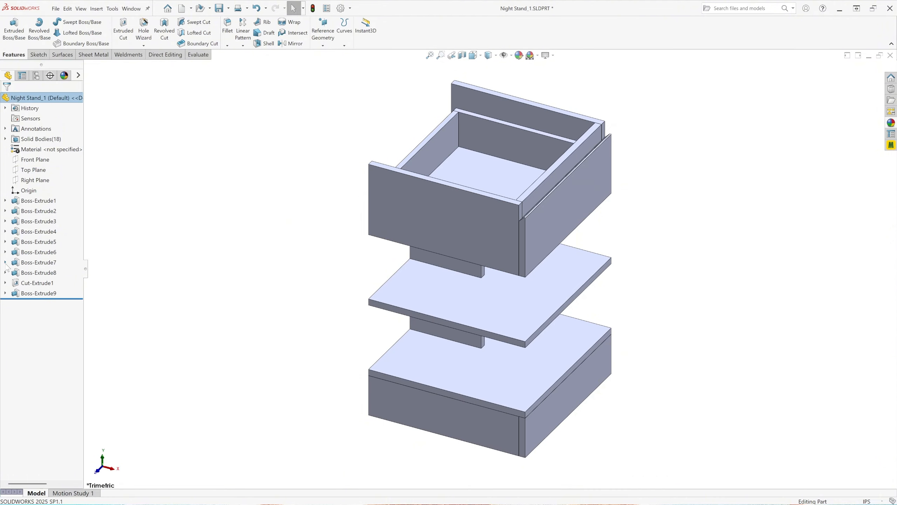
Show the hidden night stand top that belongs to Boss-Extrude1
left_click(43, 202)
left_click(170, 204)
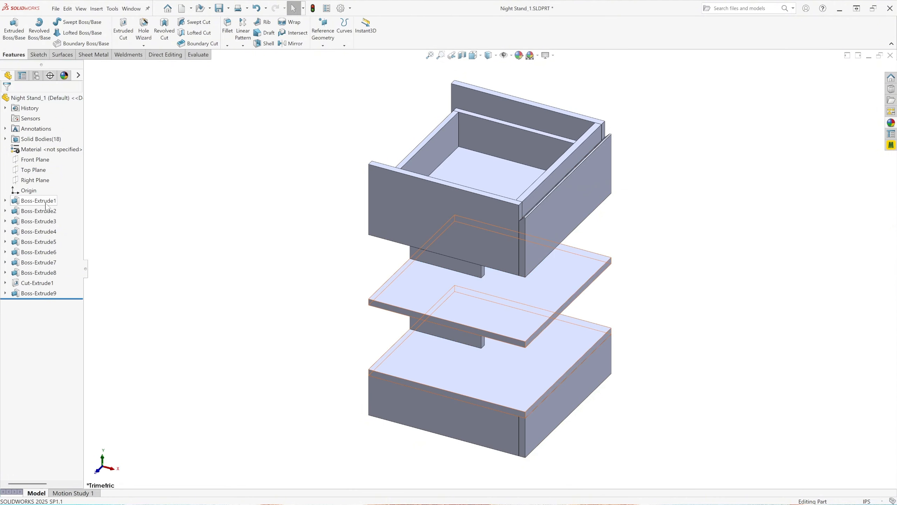
left_click(49, 202)
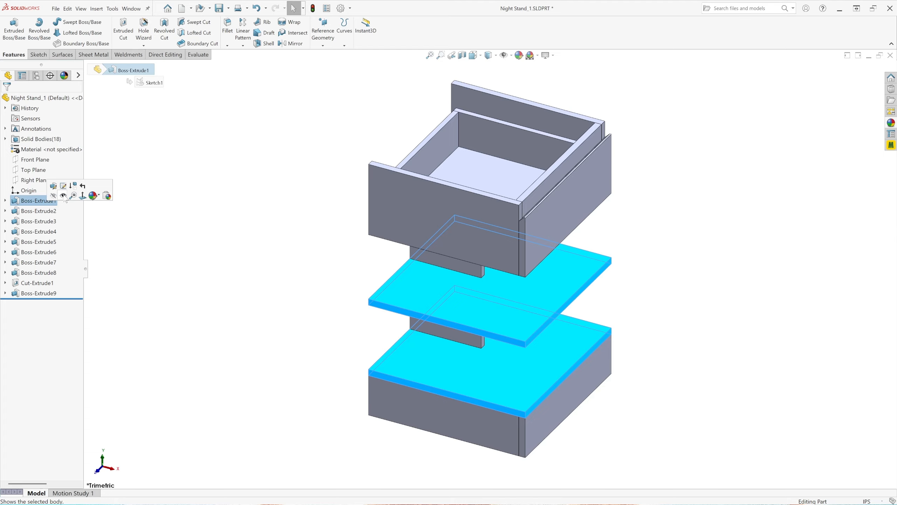
left_click(64, 196)
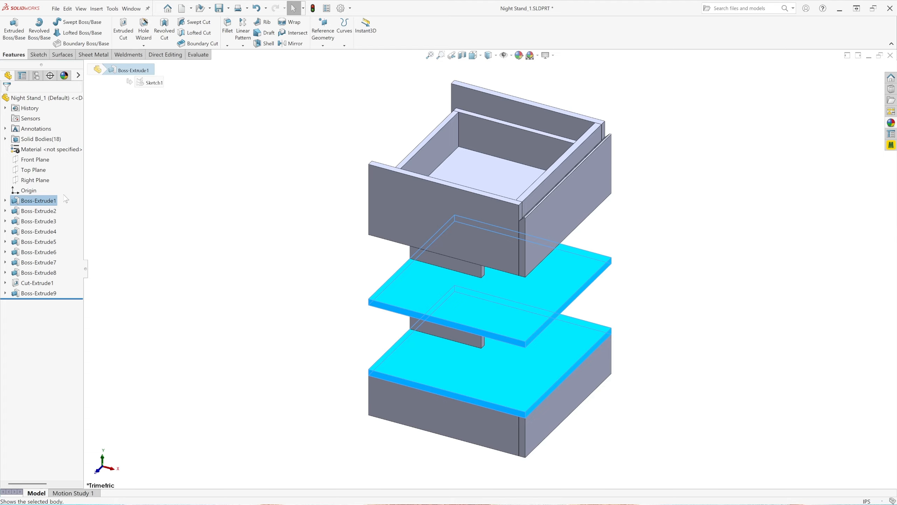
left_click(253, 264)
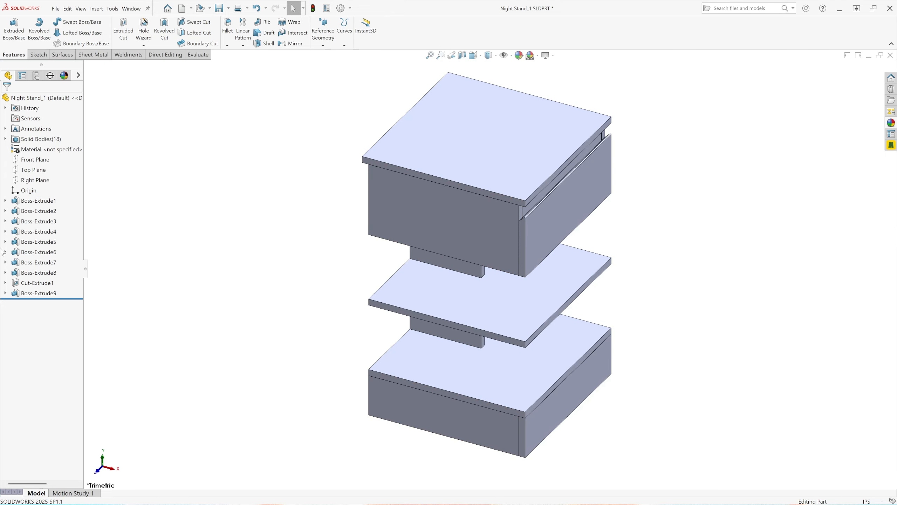
Show the hidden full-height vertical panel that belongs to Boss-Extrude2
left_click(38, 212)
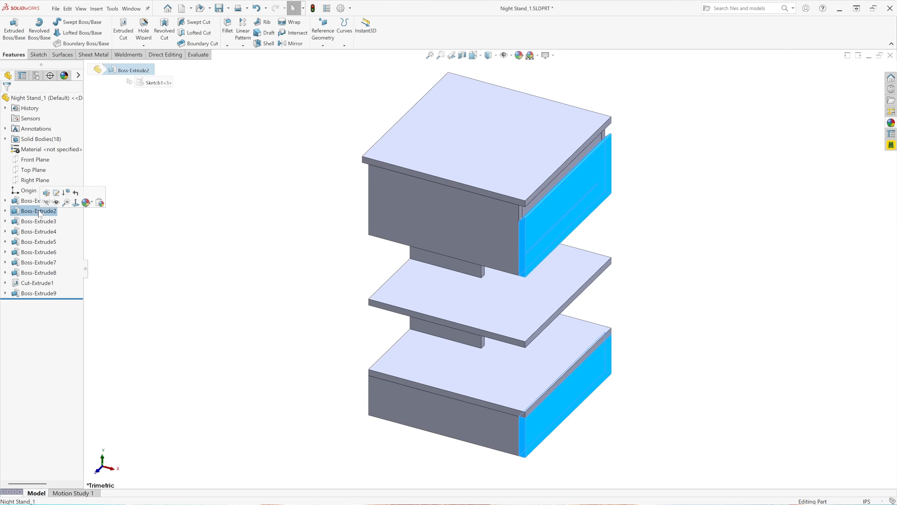
left_click(56, 203)
left_click(310, 300)
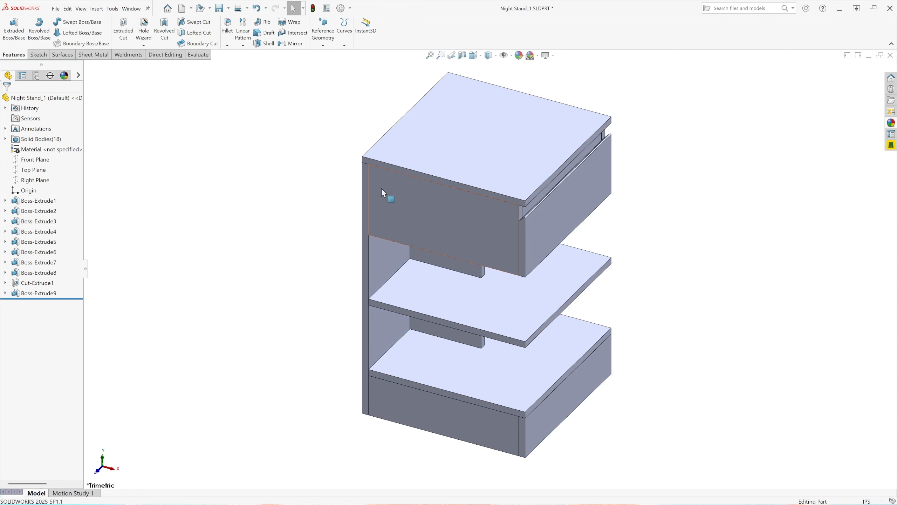
scroll(395, 264, "up", 2)
scroll(490, 212, "down", 1)
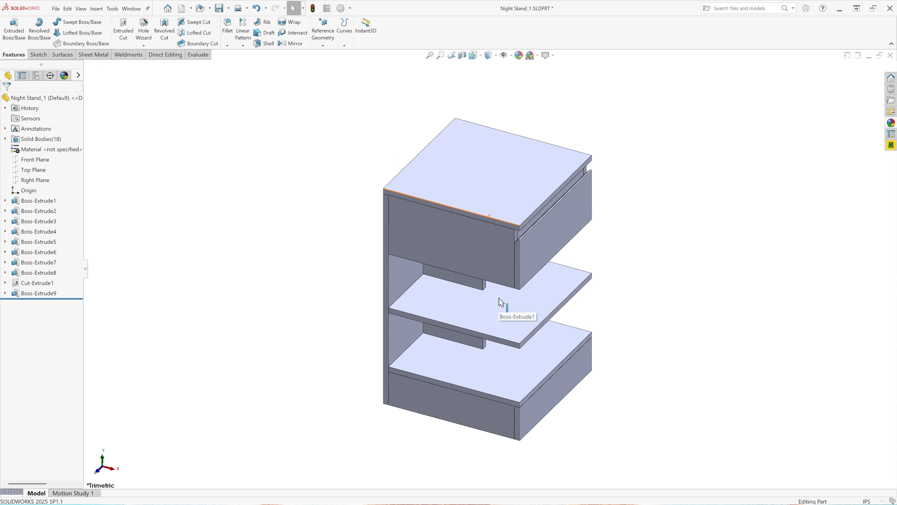
scroll(500, 299, "down", 1)
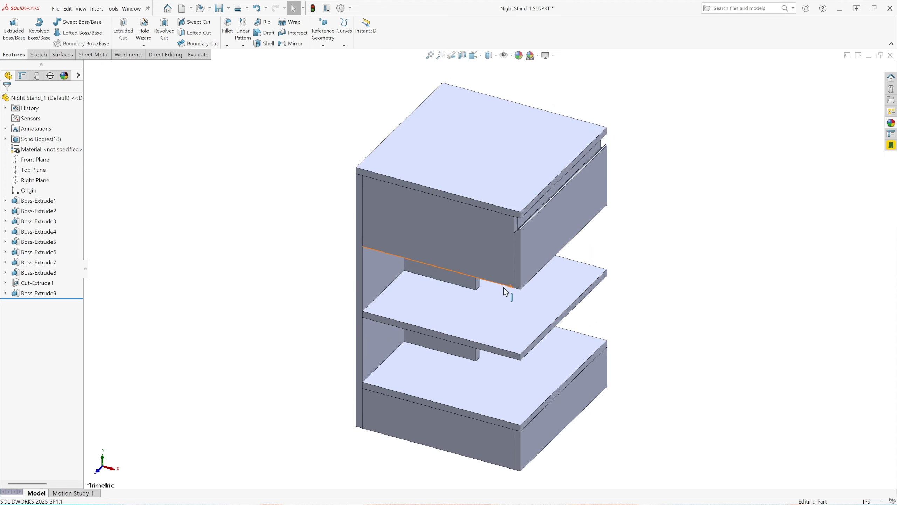
Hide the solid bodies from Boss-Extrude1[1] through Cut-Extrude1[1], keeping only the drawer walls and bottom panel displayed
left_click(5, 138)
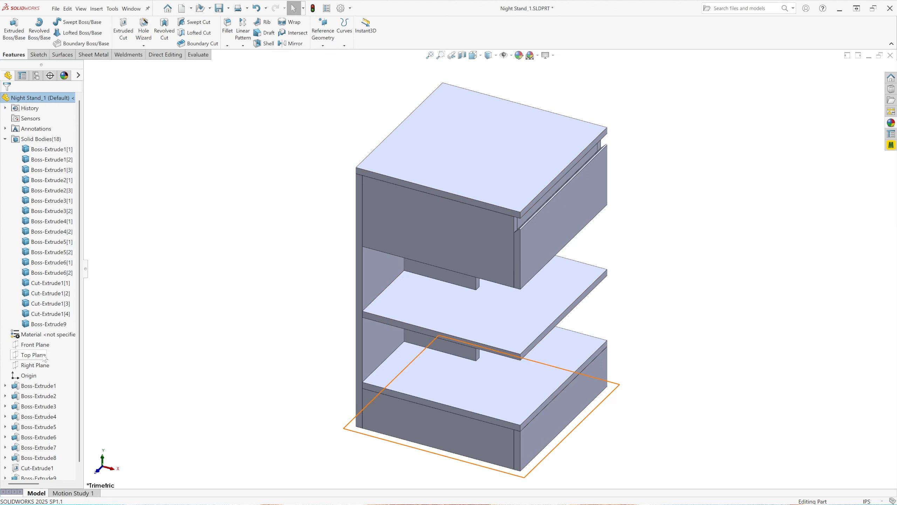
left_click(57, 151)
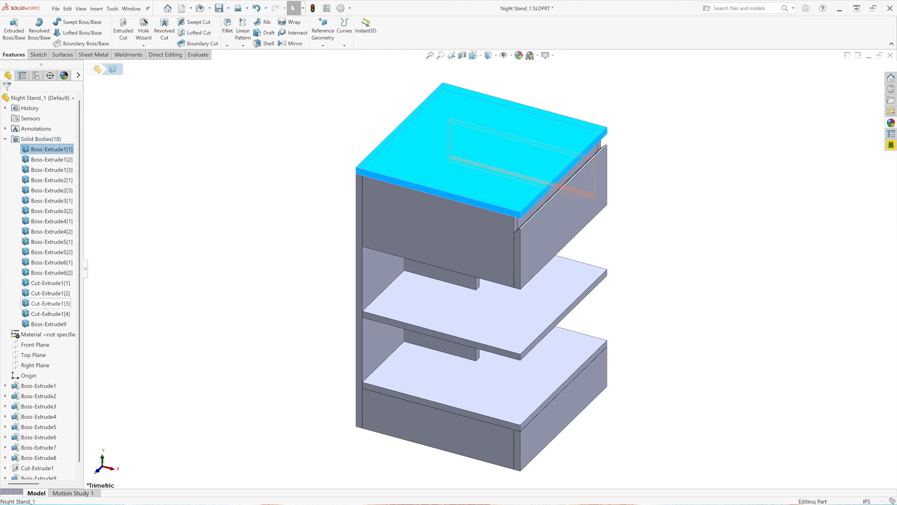
left_click(58, 284, "shift")
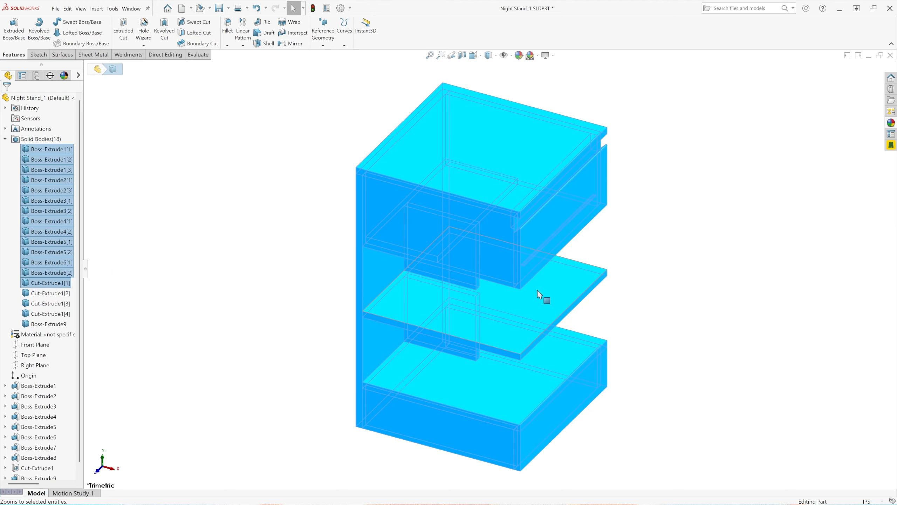
right_click(53, 239)
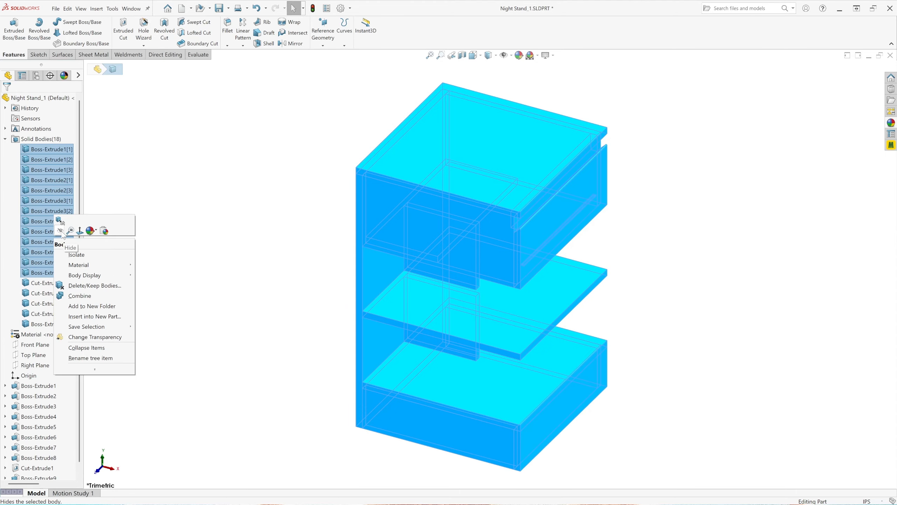
left_click(61, 232)
left_click(296, 303)
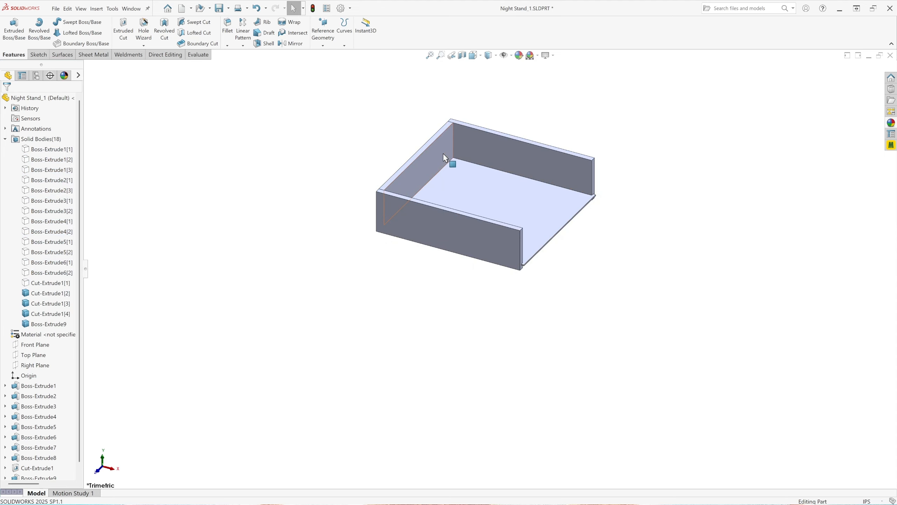
scroll(444, 156, "down", 3)
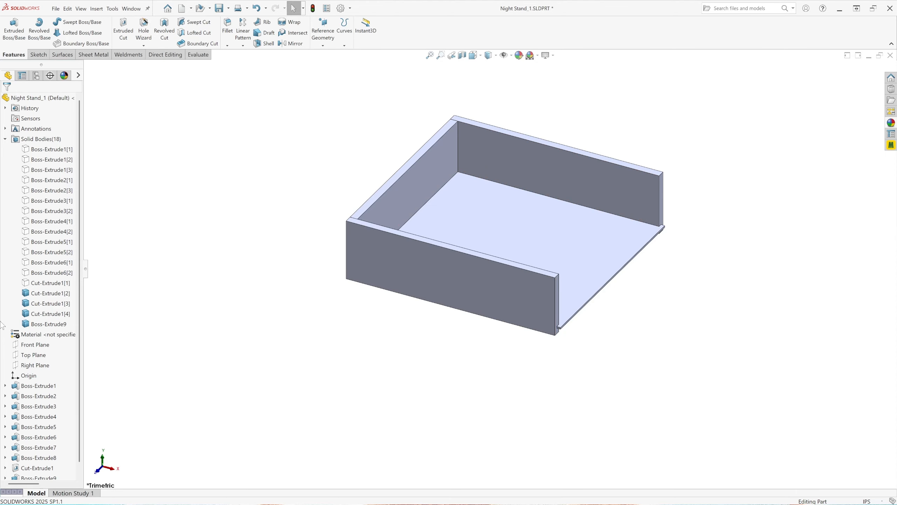
Give the drawer's bottom panel body a brown color, RGB 124, 60, 4
left_click(53, 325)
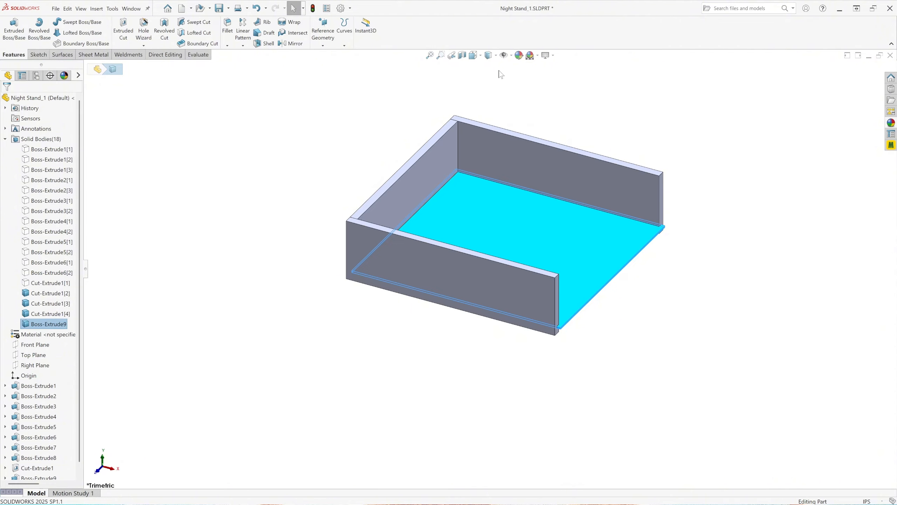
left_click(520, 56)
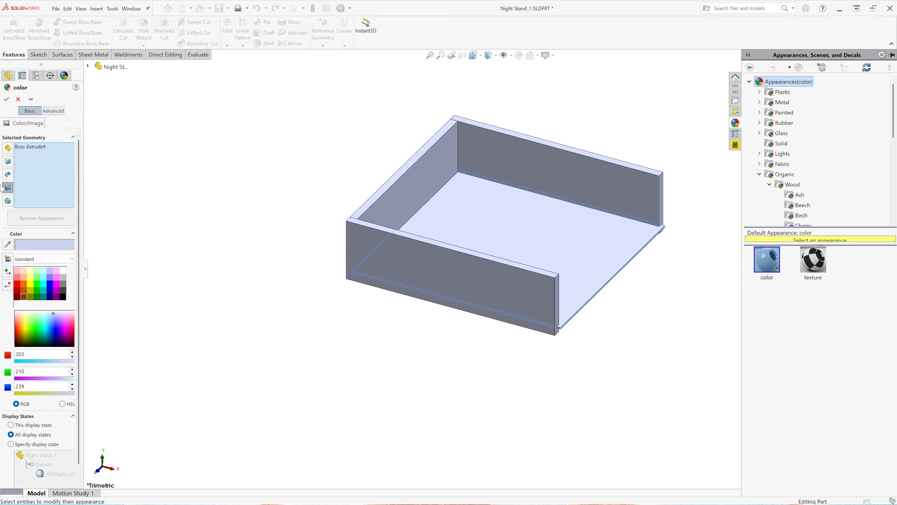
left_click(24, 297)
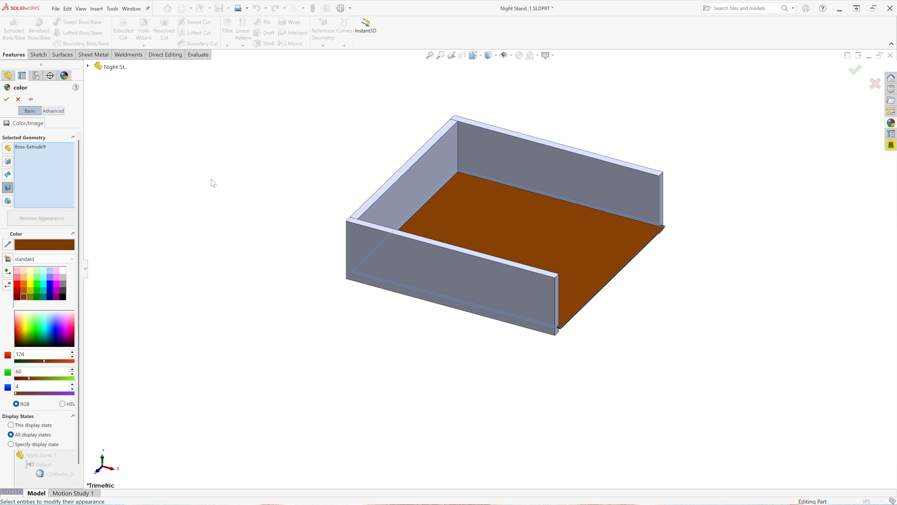
left_click(6, 99)
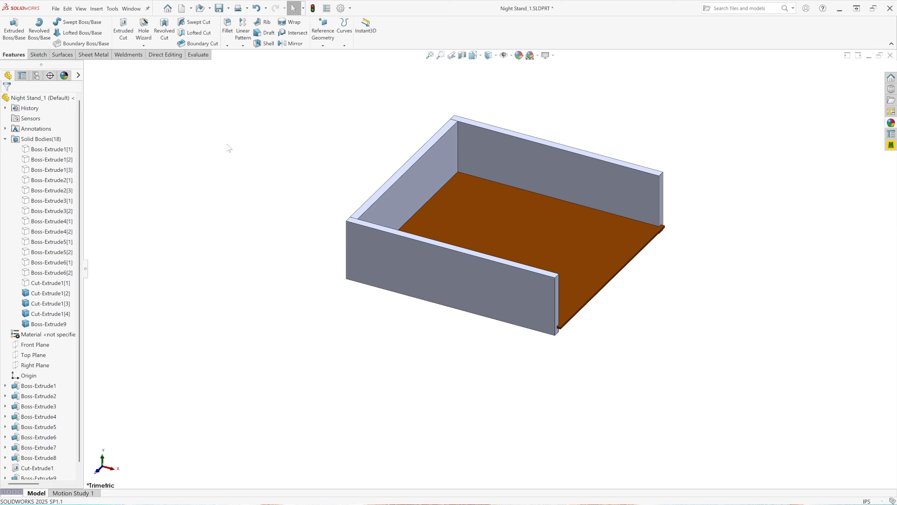
Hide the drawer's bottom panel body so only the three drawer walls are displayed
left_click(54, 324)
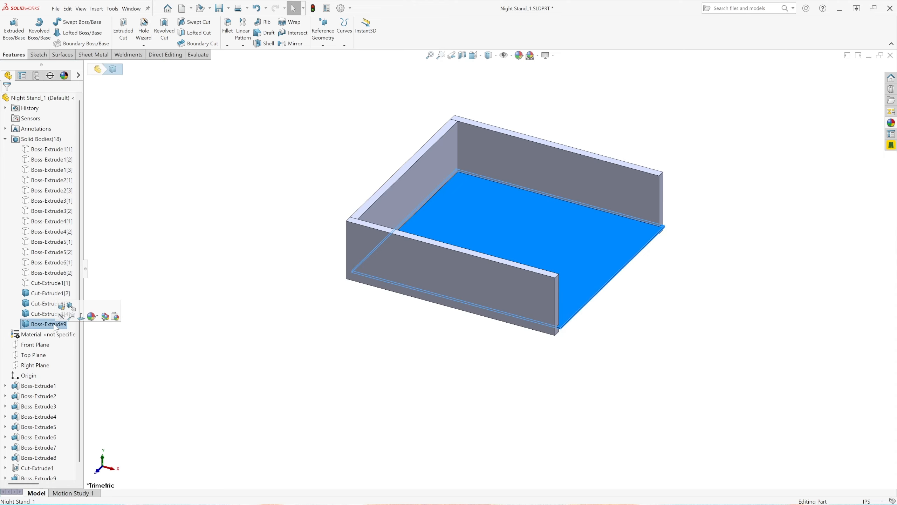
left_click(61, 316)
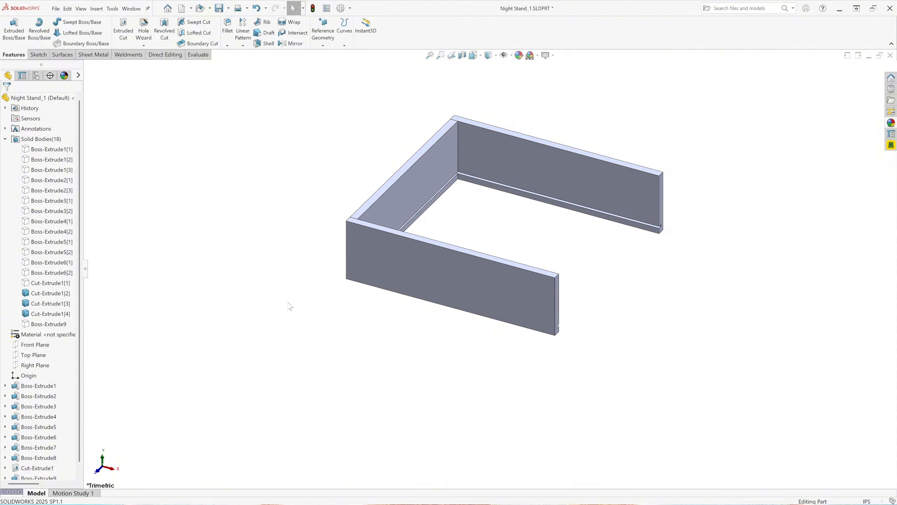
left_click_drag(274, 95, 370, 135)
Apply the polished pine 2d appearance from the organic wood library to the part
left_click(890, 122)
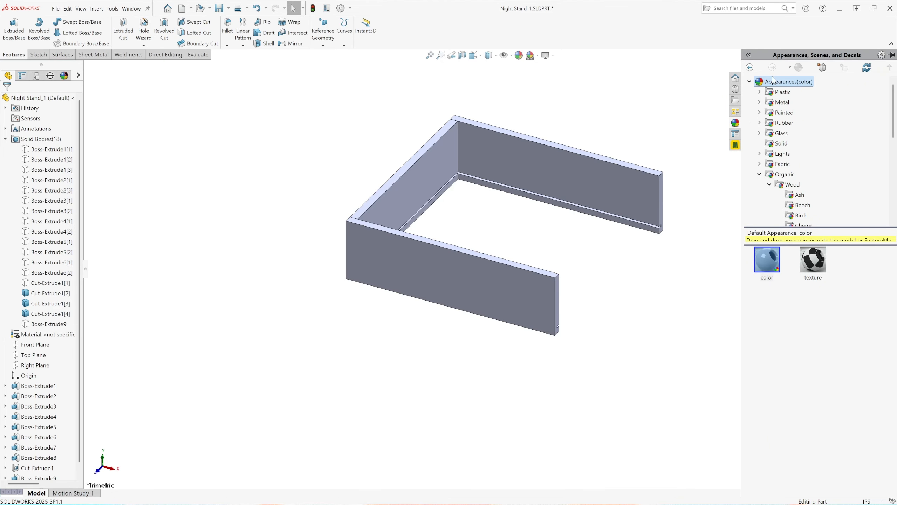
left_click(749, 82)
left_click(749, 82)
left_click(760, 174)
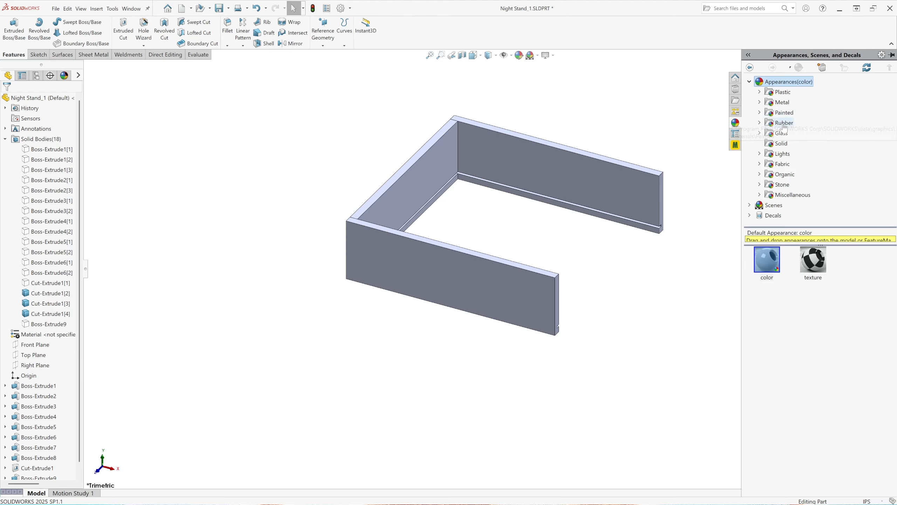
left_click(781, 175)
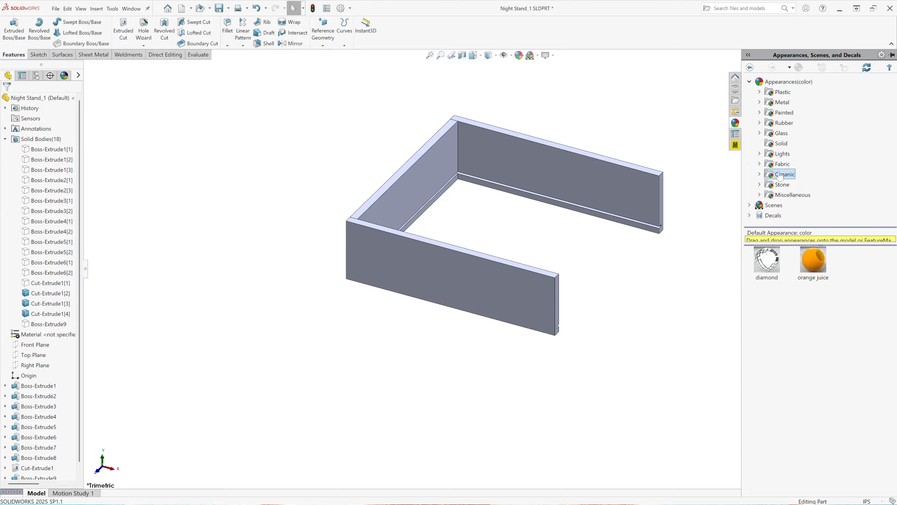
left_click(760, 174)
left_click(793, 93)
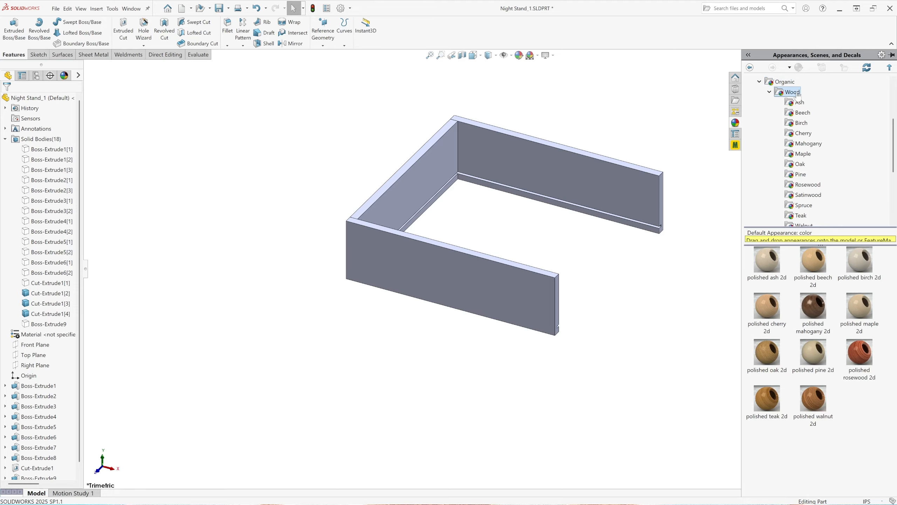
double_click(813, 354)
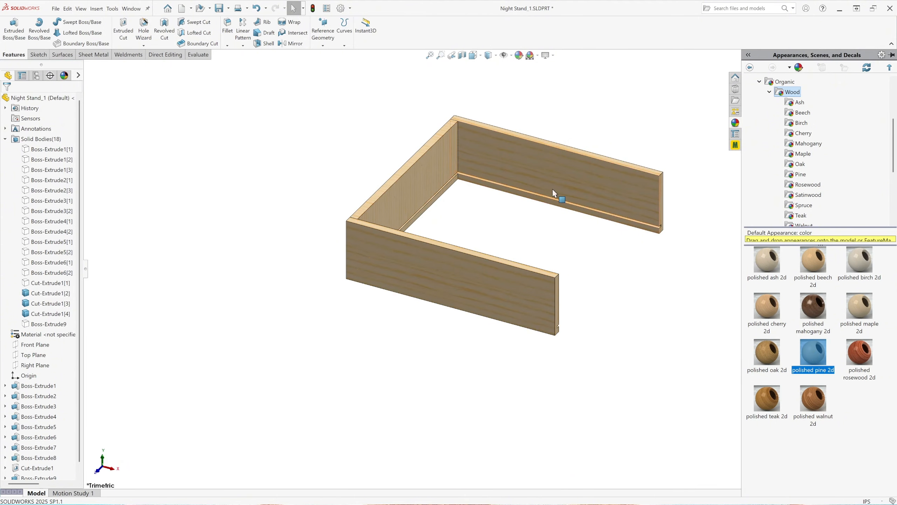
scroll(529, 346, "up", 2)
scroll(487, 243, "down", 4)
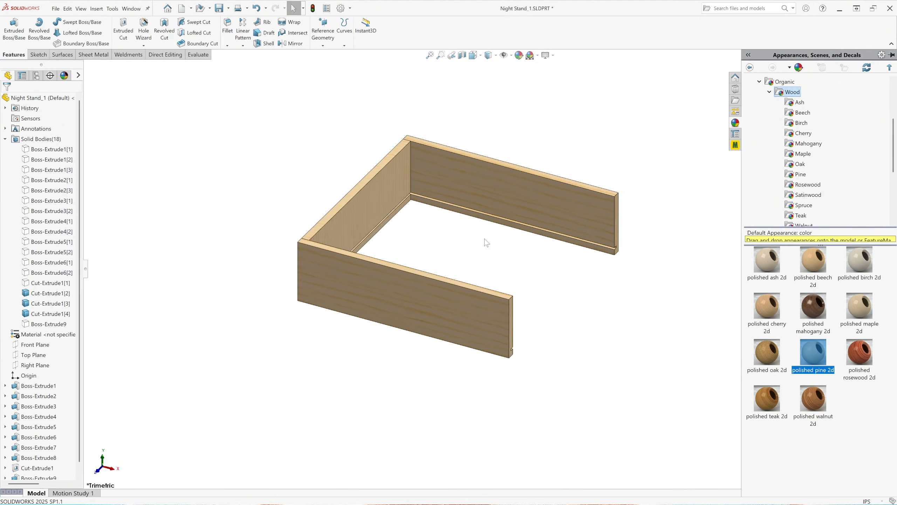
left_click(329, 374)
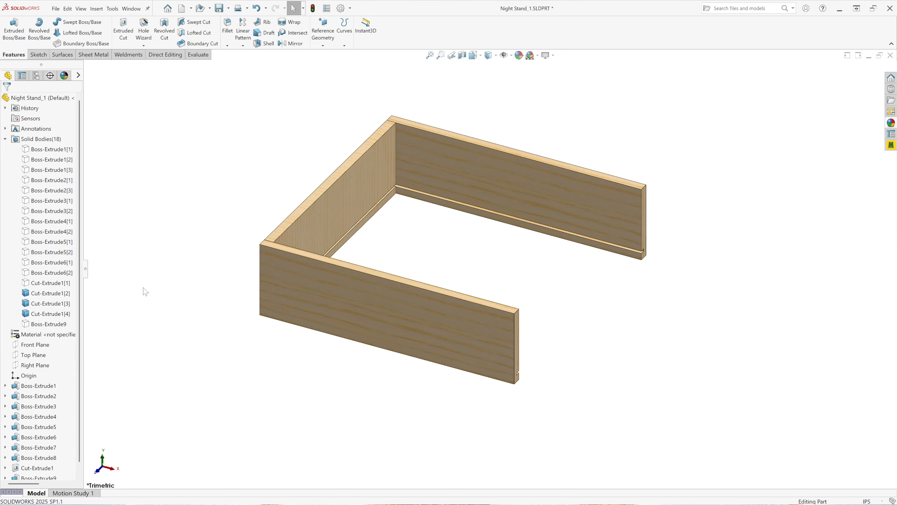
Show the drawer's bottom panel body again
left_click(56, 324)
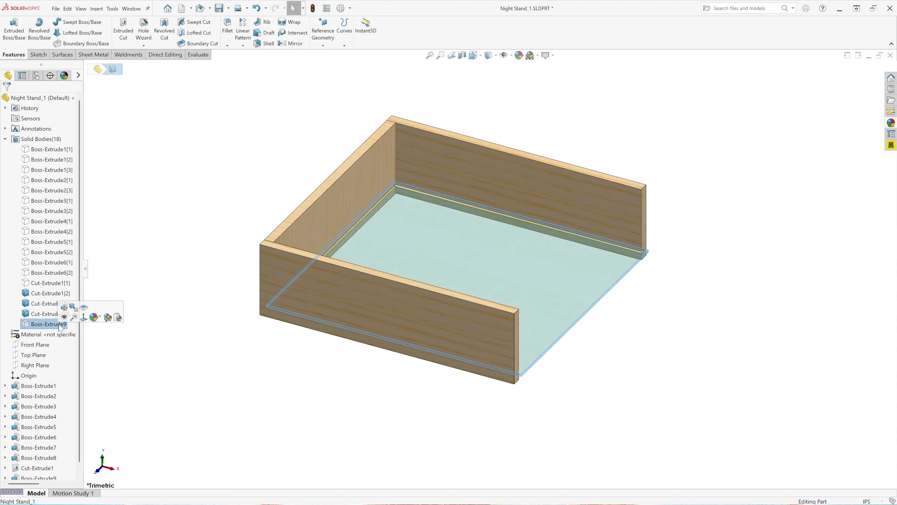
left_click(63, 318)
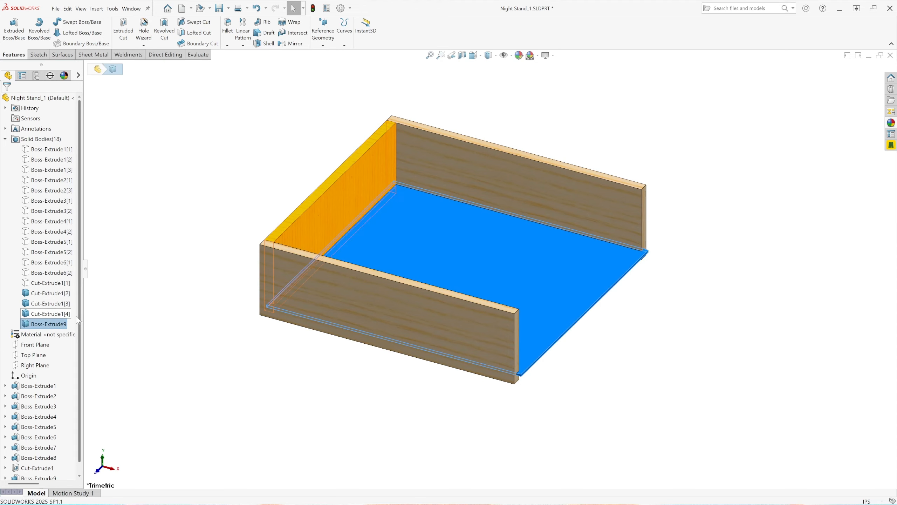
left_click(224, 355)
Hide the drawer's three wall bodies and its bottom panel body
left_click(49, 292)
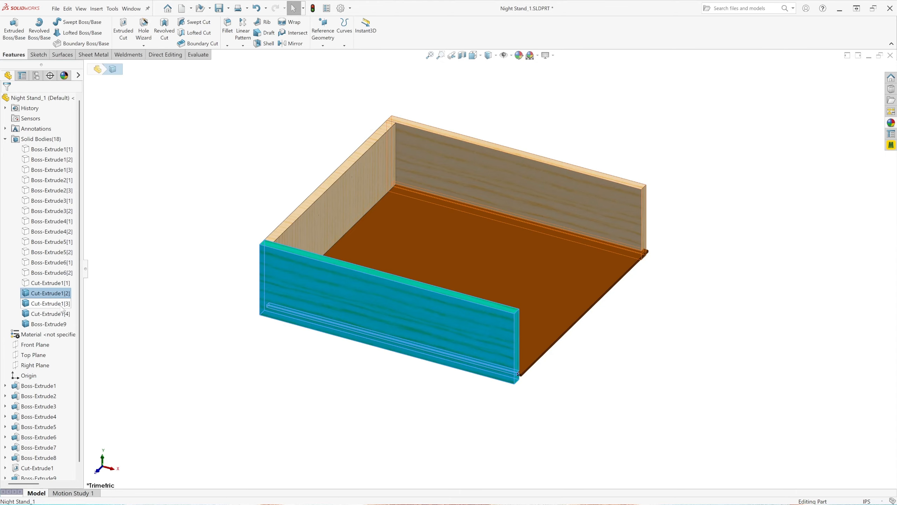
left_click(59, 324, "shift")
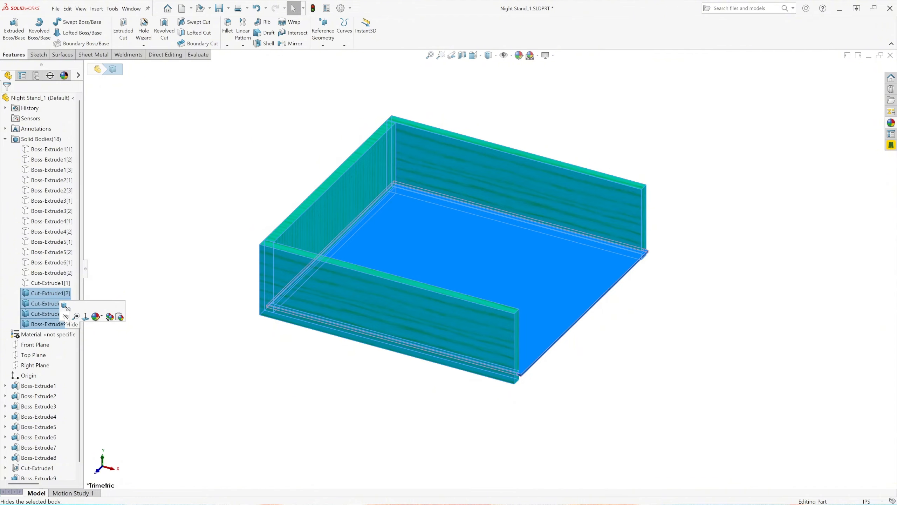
left_click(66, 316)
left_click(64, 284)
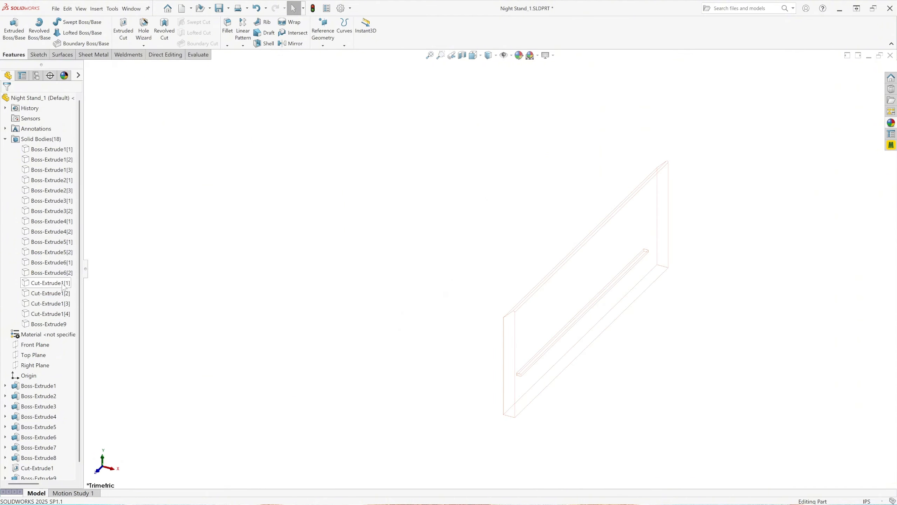
Show all the night stand's cabinet bodies and the drawer front, leaving the drawer walls and bottom hidden
left_click(59, 149)
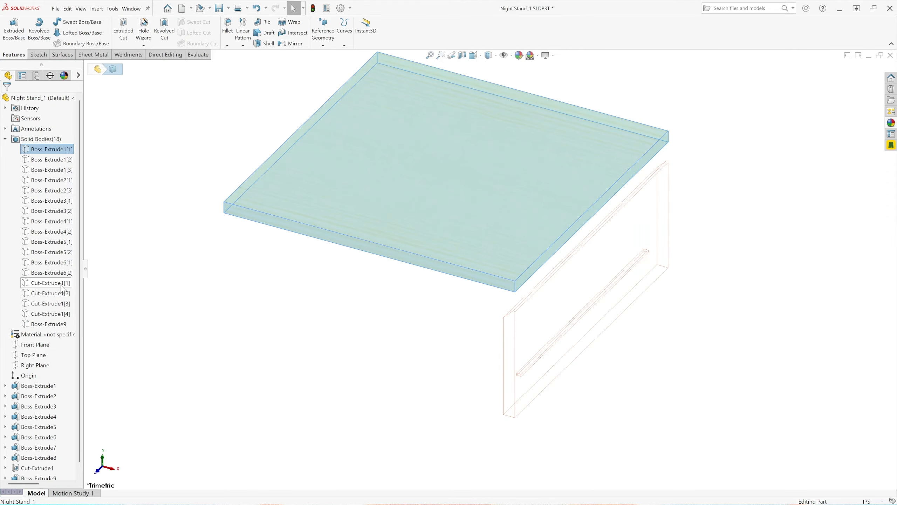
left_click(64, 284, "shift")
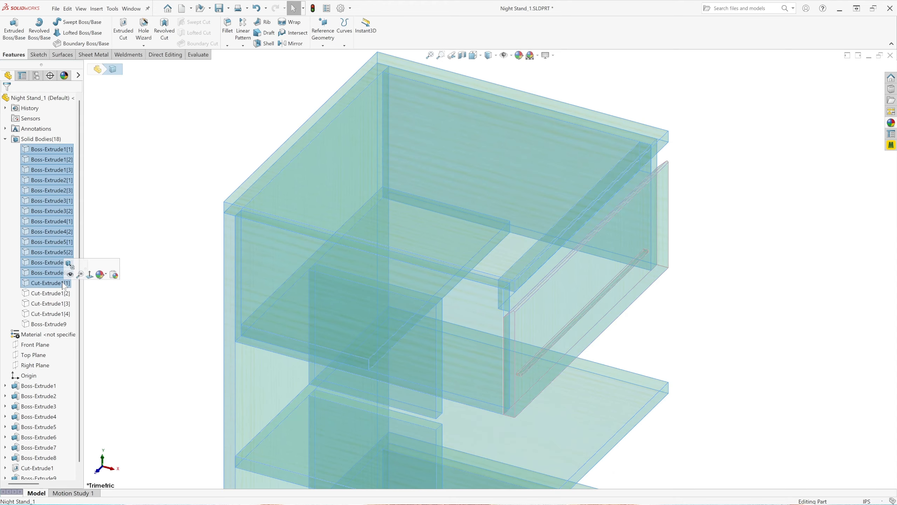
left_click(70, 274)
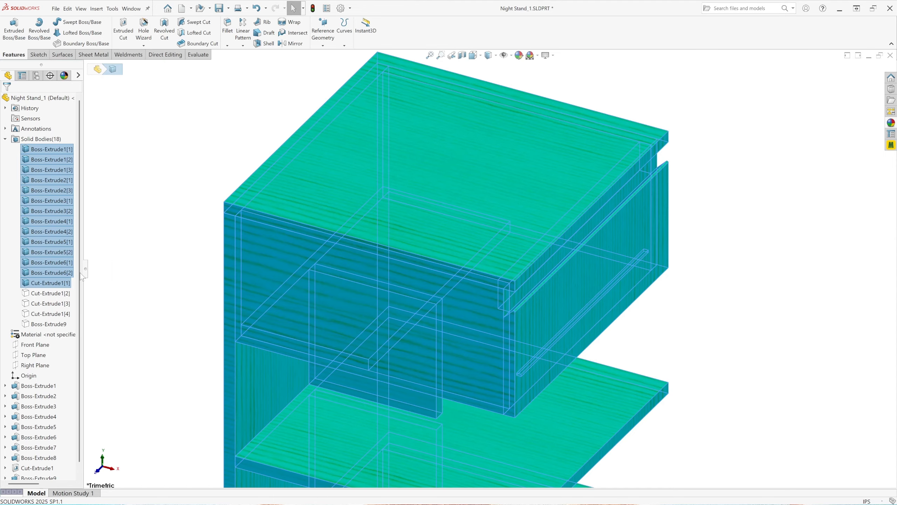
scroll(307, 319, "up", 3)
left_click(320, 351)
scroll(495, 375, "up", 3)
scroll(529, 380, "down", 3)
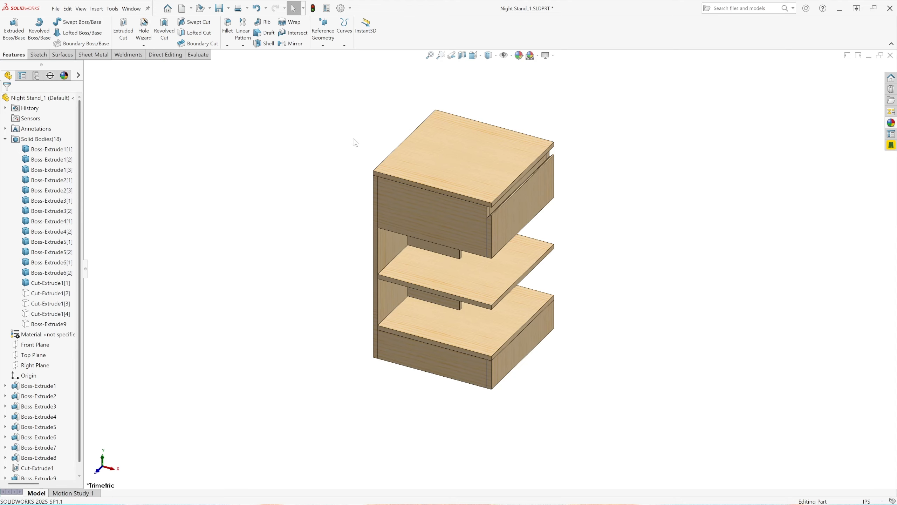
Apply the polished satinwood appearance to all displayed bodies and turn on RealView Graphics
left_click_drag(309, 96, 668, 418)
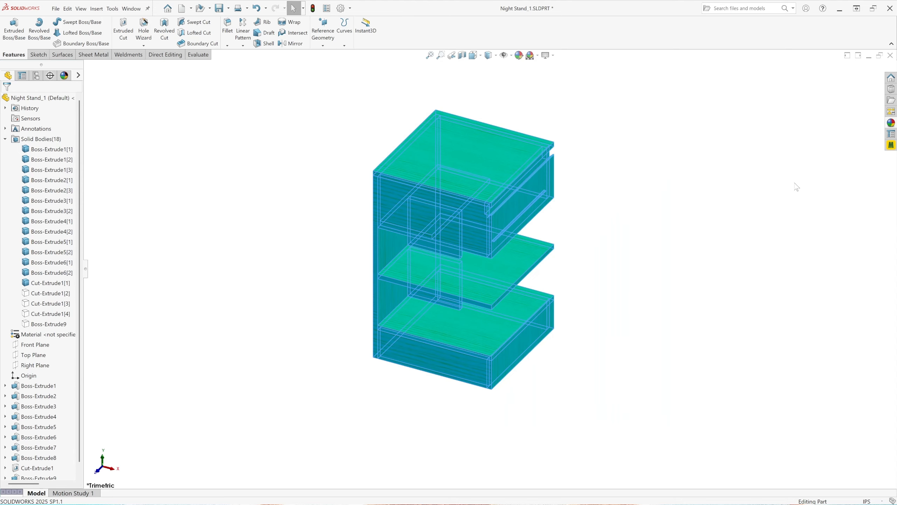
left_click(891, 123)
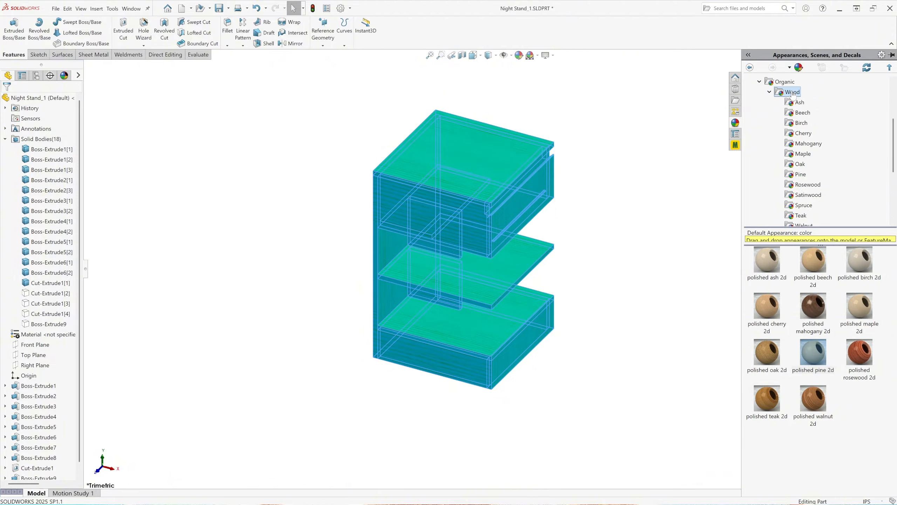
left_click(808, 195)
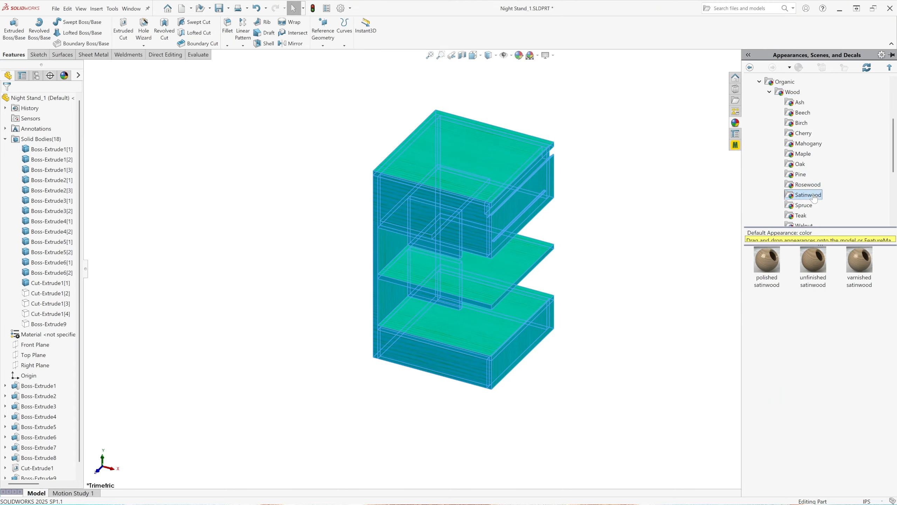
double_click(773, 260)
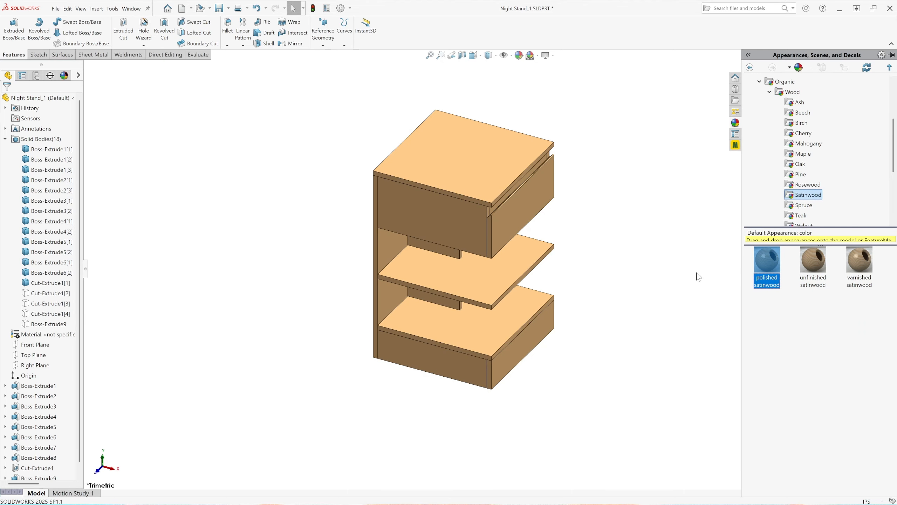
left_click(554, 55)
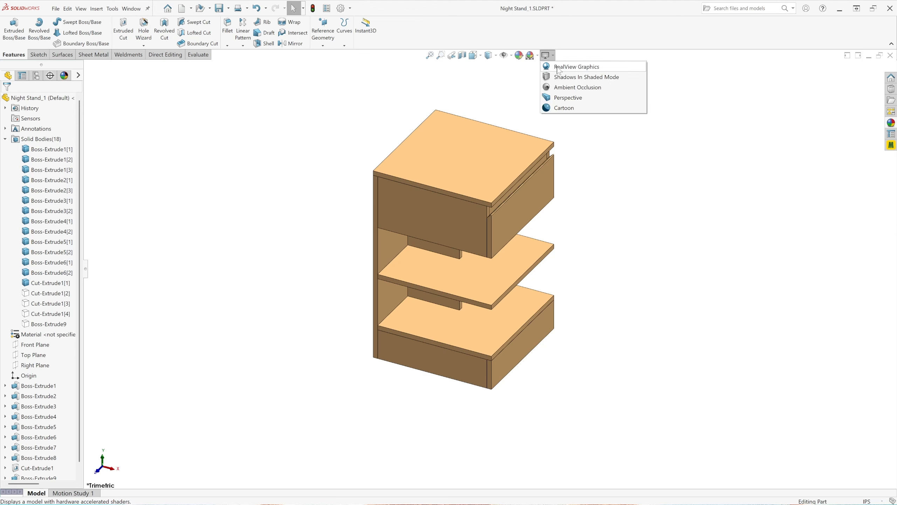
left_click(562, 67)
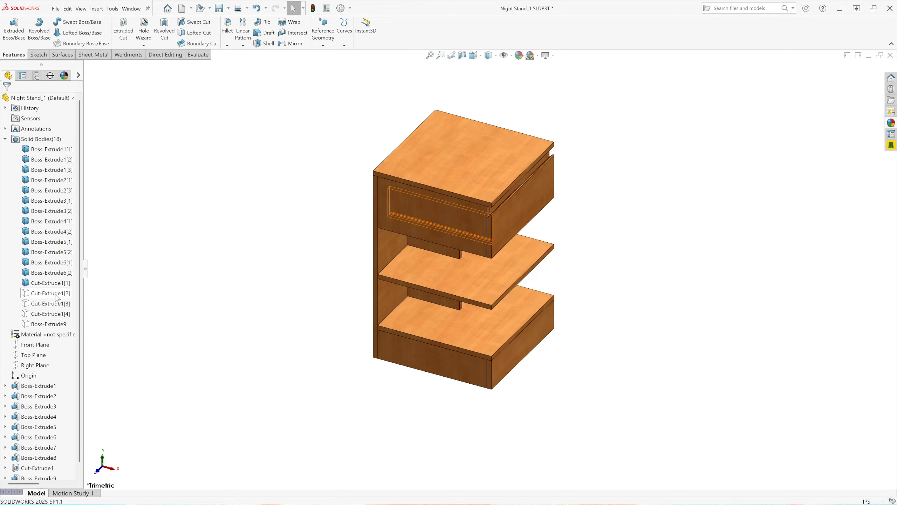
Show the drawer's three wall bodies and bottom panel body again
left_click(50, 293)
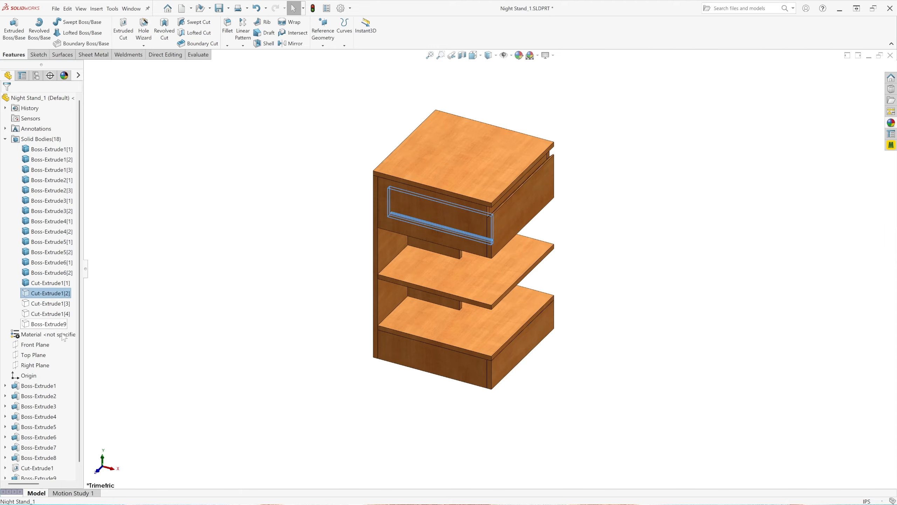
left_click(49, 324, "shift")
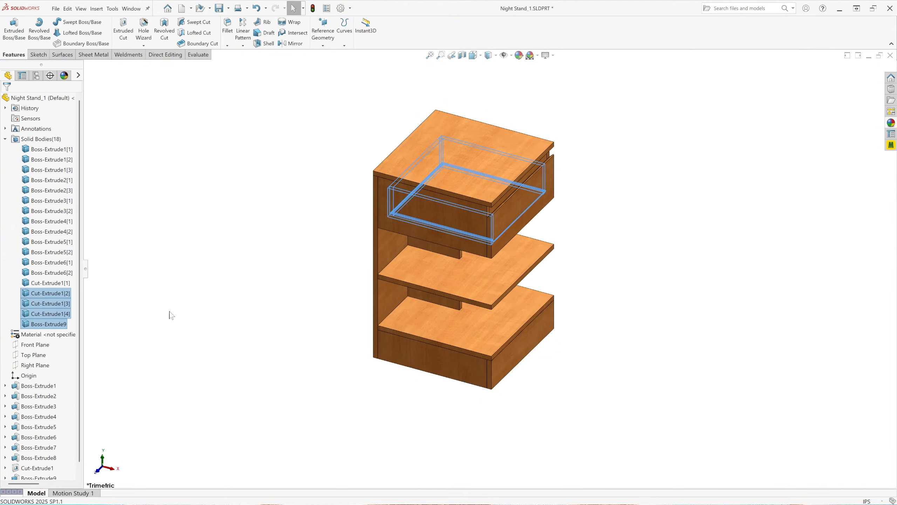
left_click(244, 316)
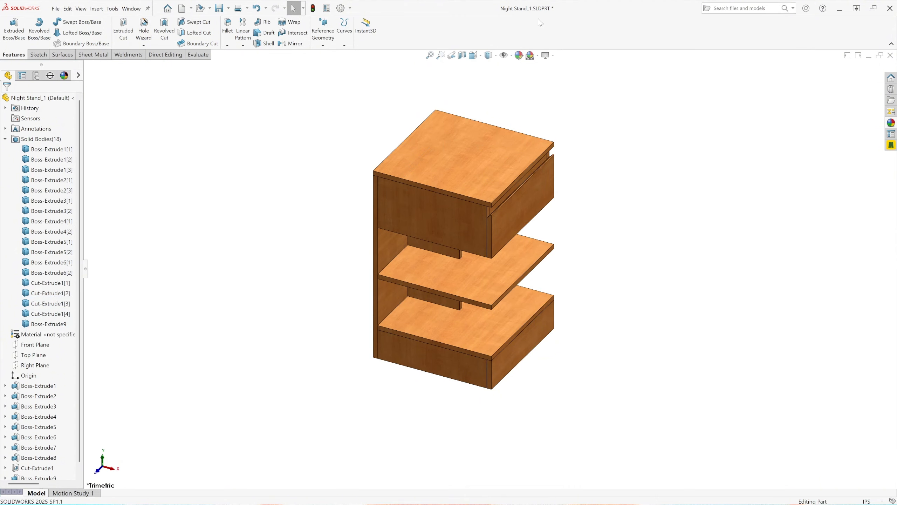
Examine the drawer in the top view with the night stand's top panel temporarily hidden, and undo the hiding
scroll(395, 212, "down", 2)
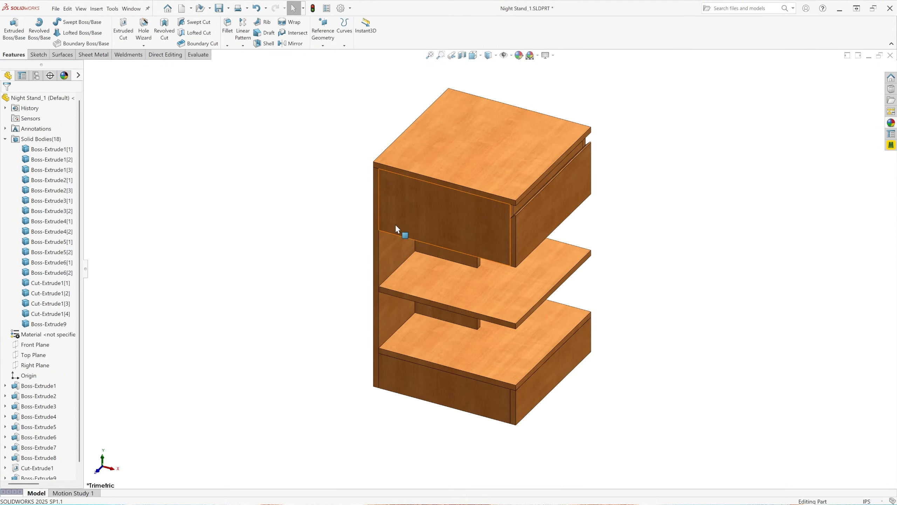
left_click(474, 55)
left_click(484, 75)
left_click(468, 226)
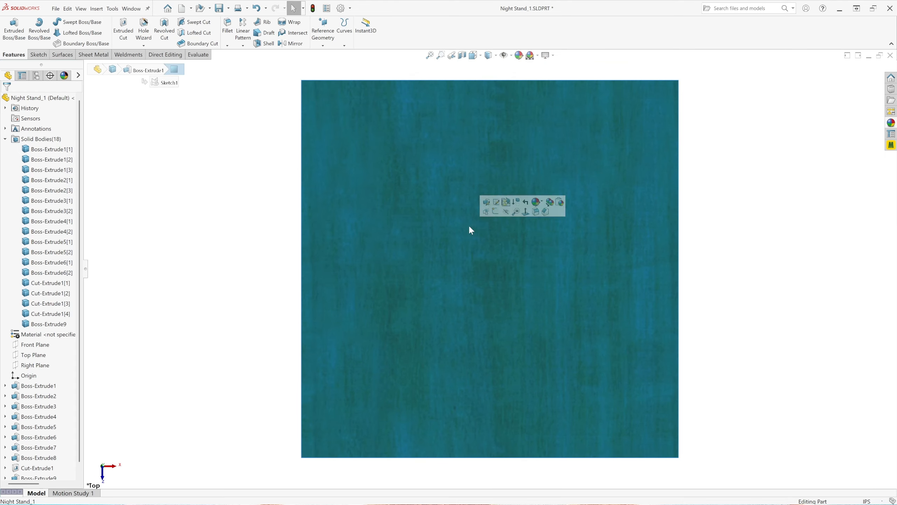
left_click(506, 211)
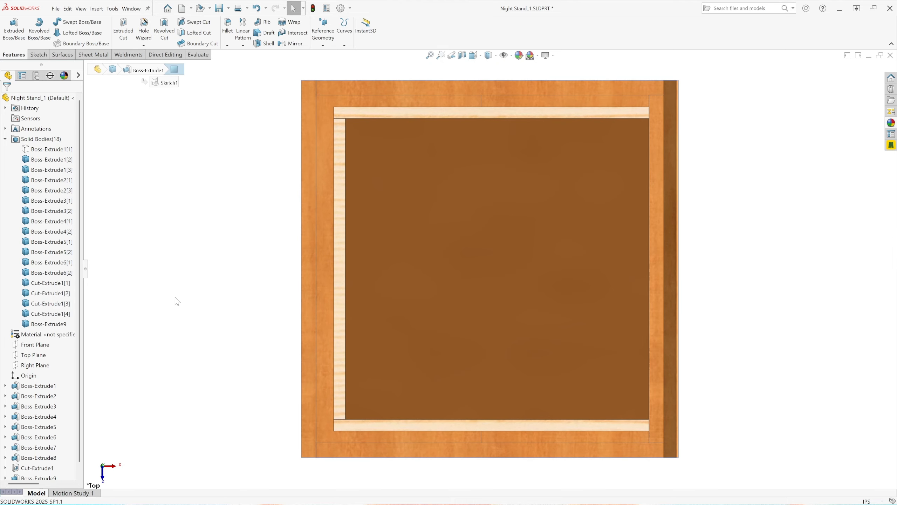
left_click(256, 9)
Examine the drawer's side in the front view with the upper side panel temporarily hidden, and undo the hiding
left_click(474, 56)
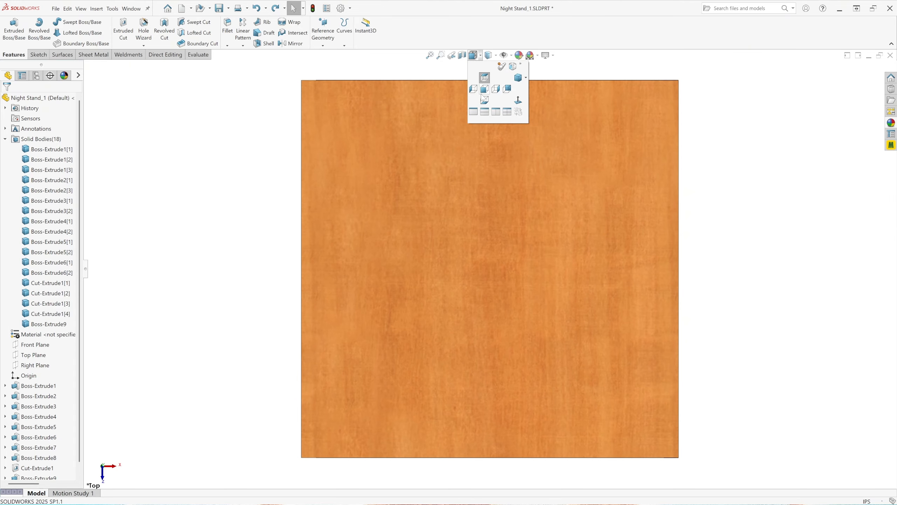
left_click(485, 93)
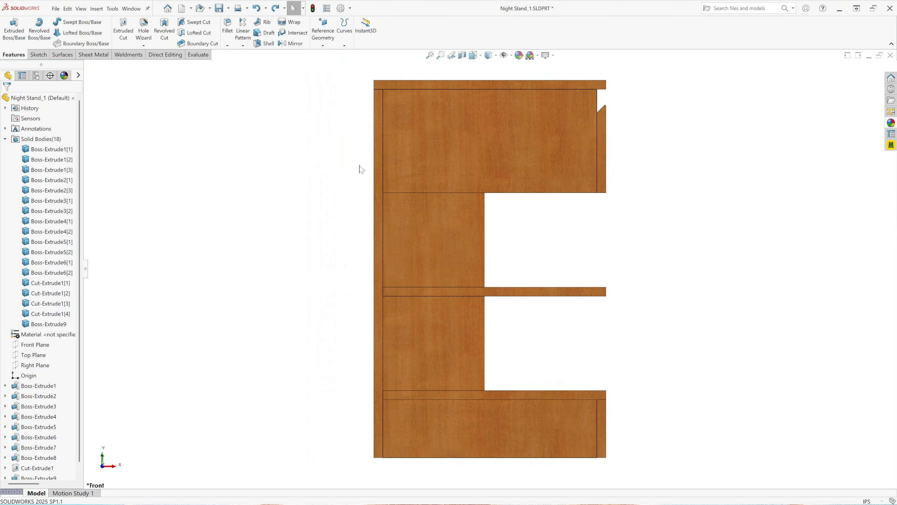
left_click(480, 160)
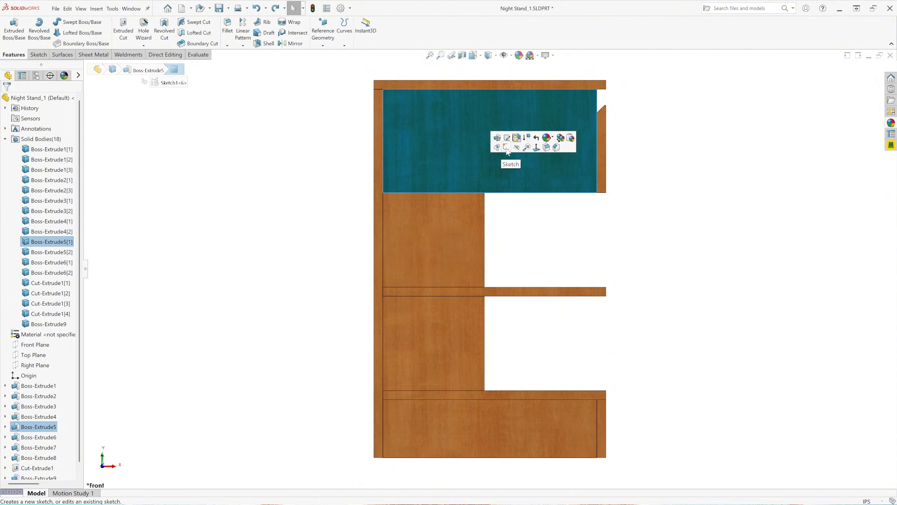
left_click(517, 148)
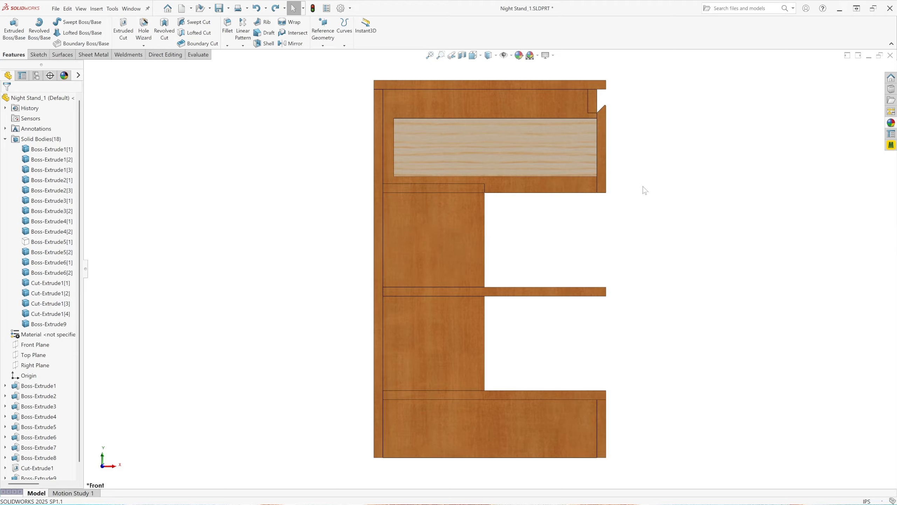
left_click(256, 8)
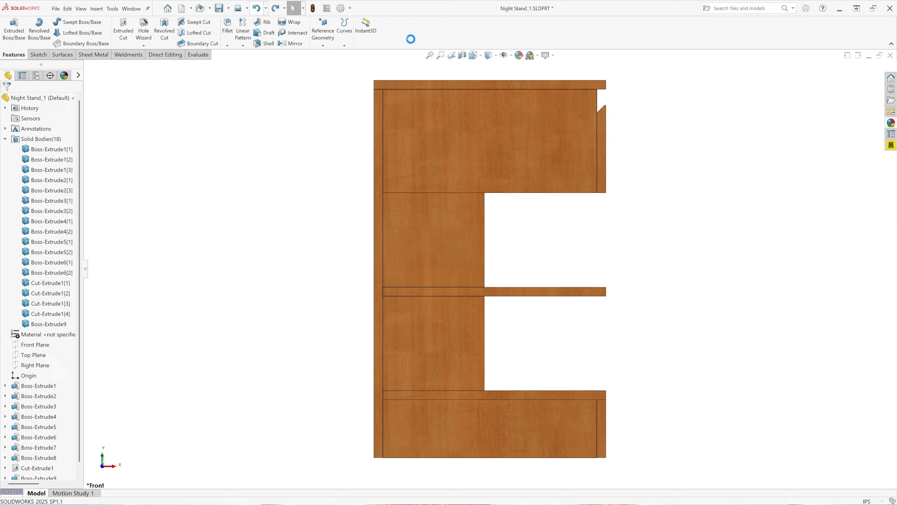
Examine the drawer's walls and bottom from the right and from angled views with the drawer front temporarily hidden, and undo the hiding
left_click(473, 55)
left_click(495, 89)
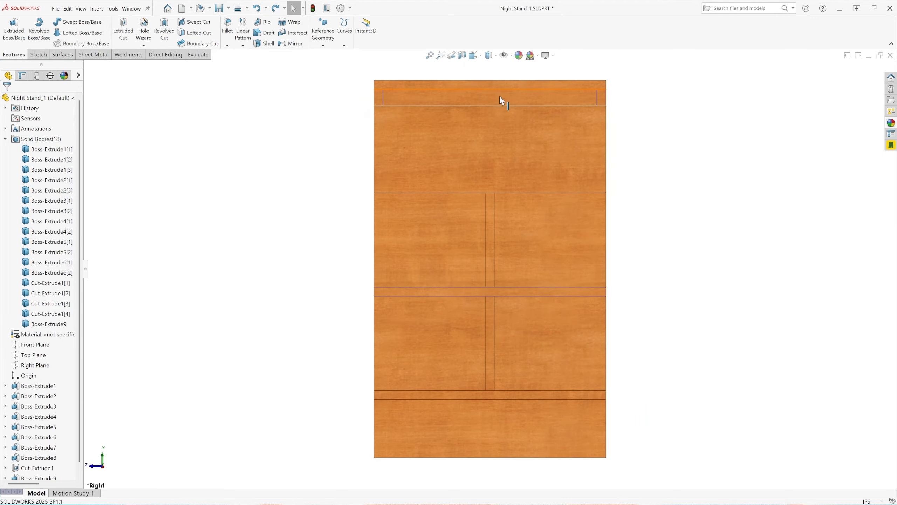
left_click(509, 146)
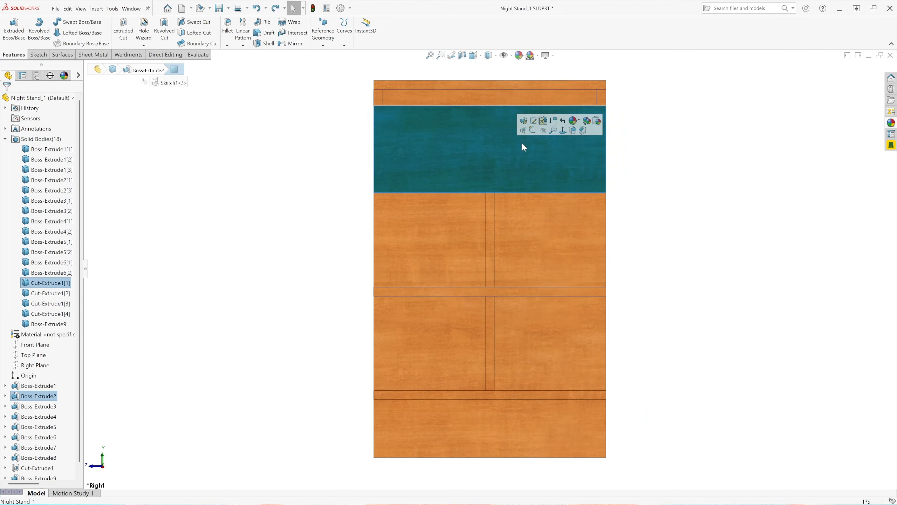
left_click(543, 130)
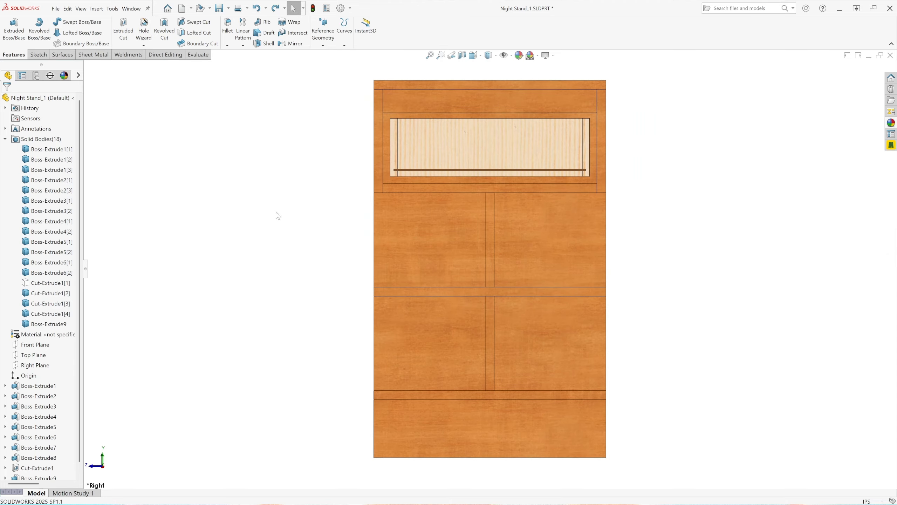
middle_click_drag(289, 218, 350, 232)
scroll(467, 212, "down", 5)
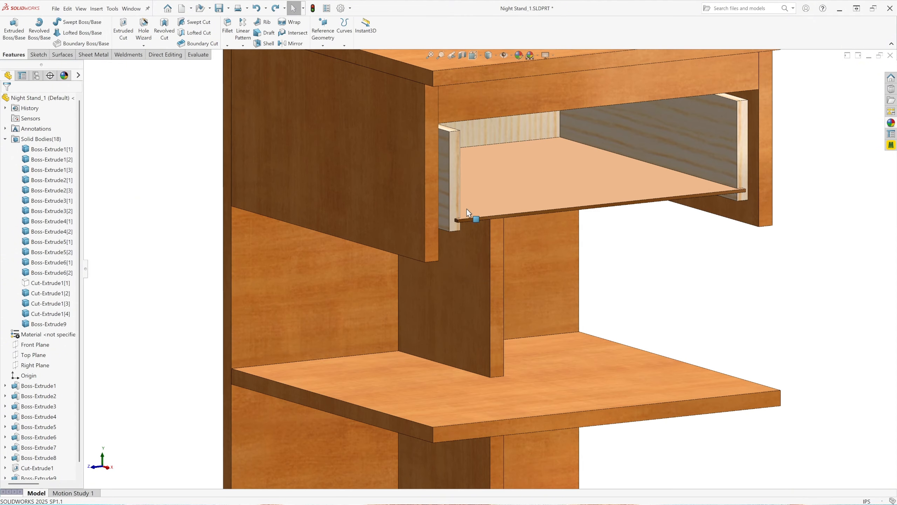
middle_click_drag(445, 264, 472, 243)
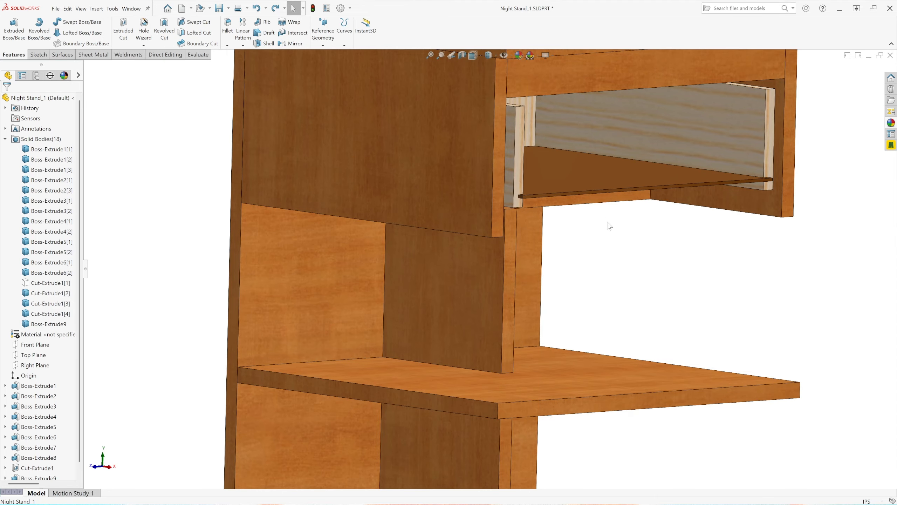
middle_click_drag(610, 226, 456, 146)
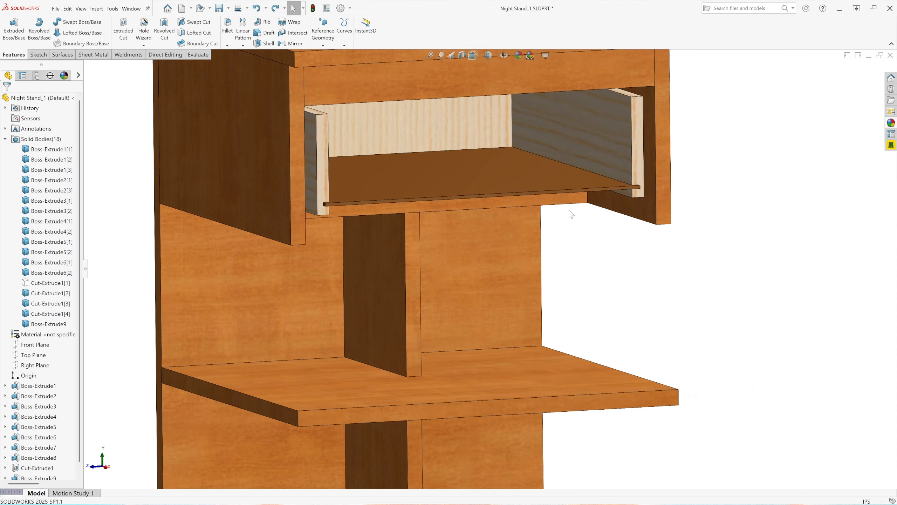
middle_click_drag(571, 210, 472, 95)
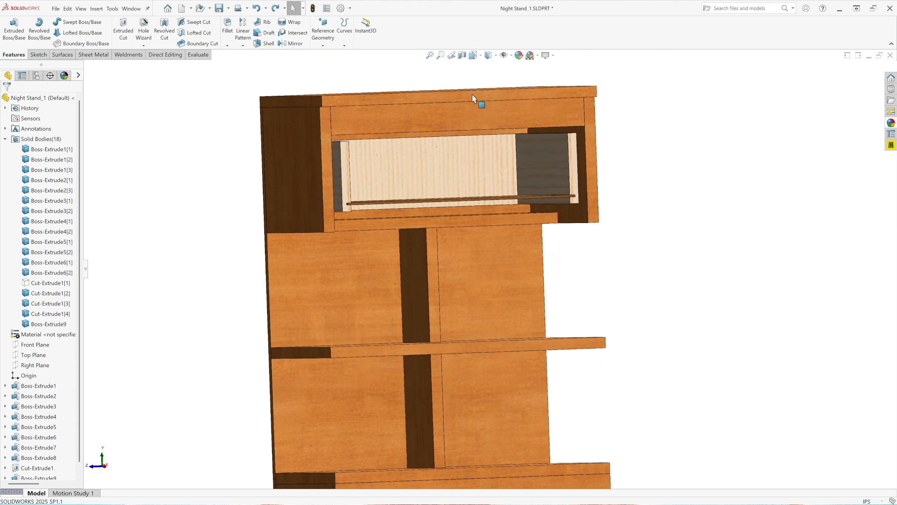
left_click(257, 7)
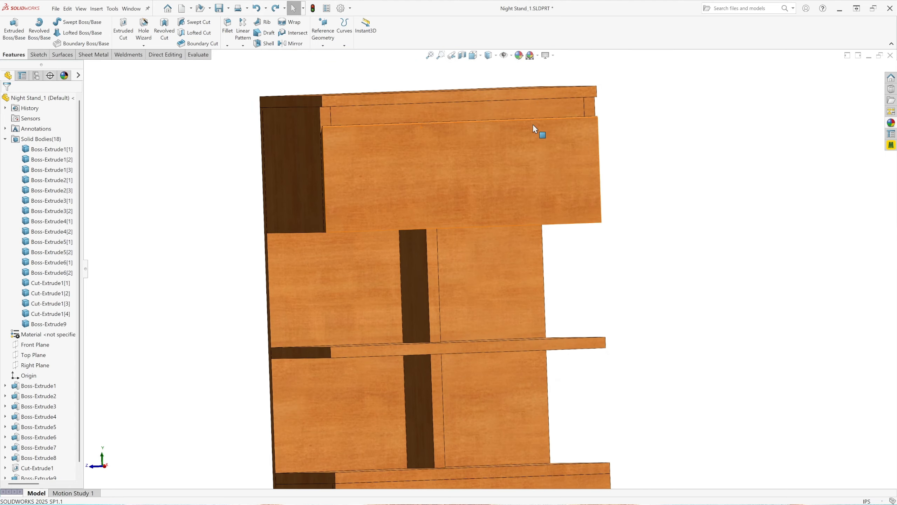
Examine the complete night stand from several angles and return it to the trimetric view
left_click(478, 59)
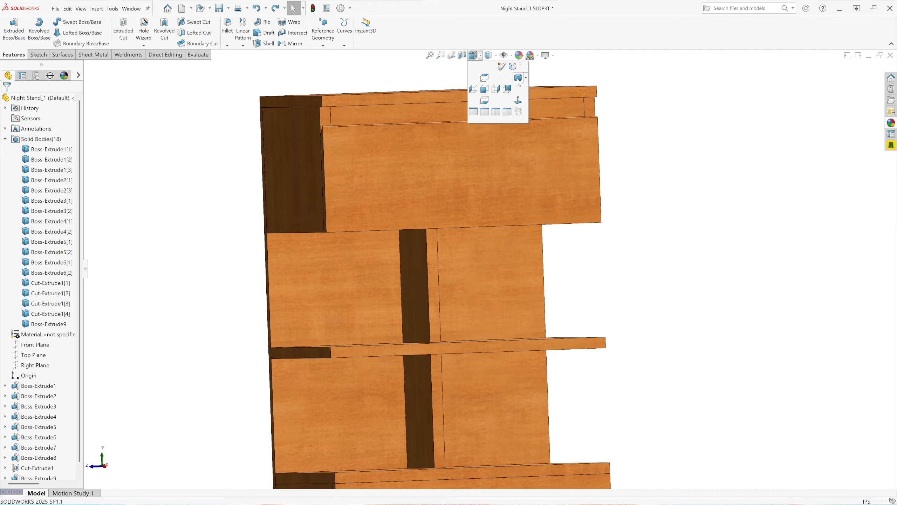
left_click(517, 77)
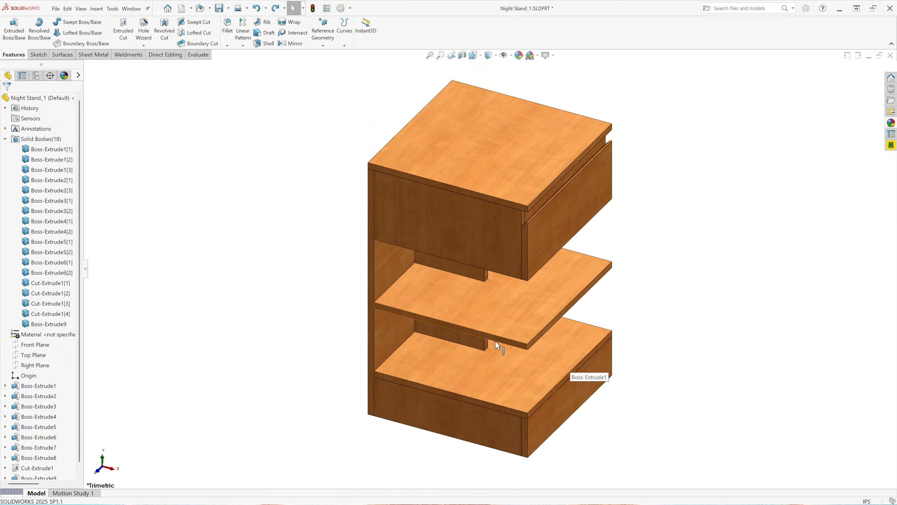
middle_click_drag(520, 388, 364, 230)
middle_click_drag(319, 212, 517, 114)
left_click(474, 55)
left_click(518, 77)
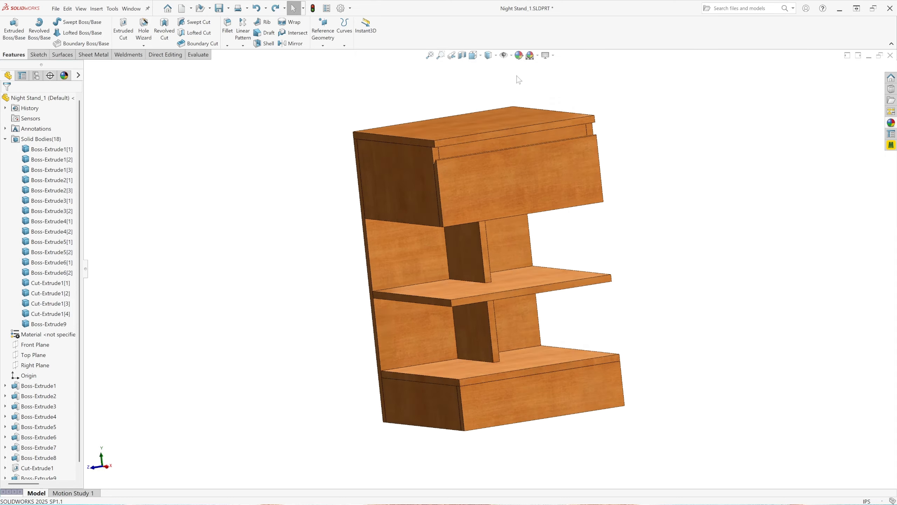